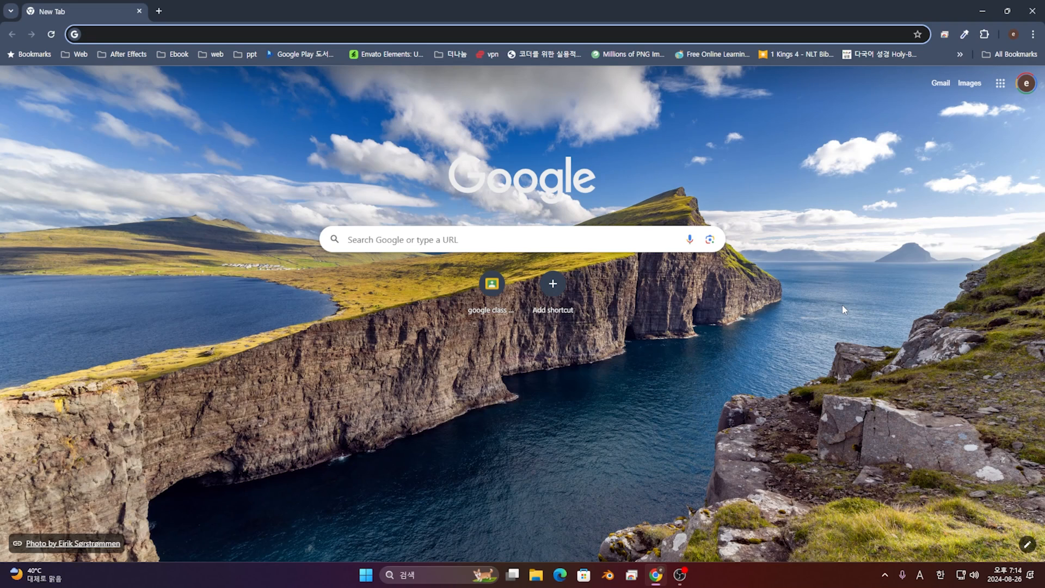
Step: Search Google for "huggingface" and open the Hugging Face website
{"action": "type", "text": "huggingface"}
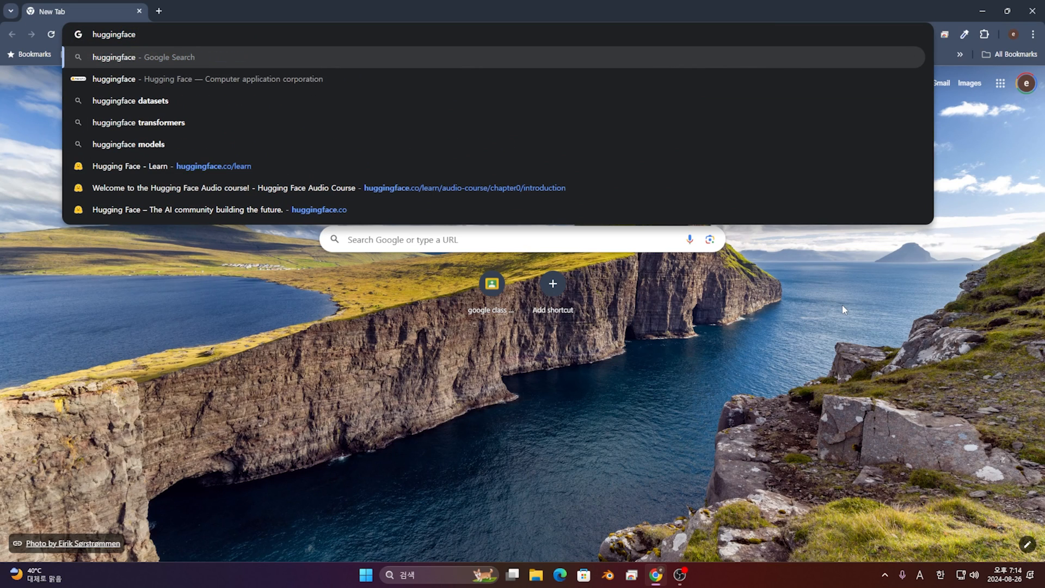
{"action": "key", "text": "Return"}
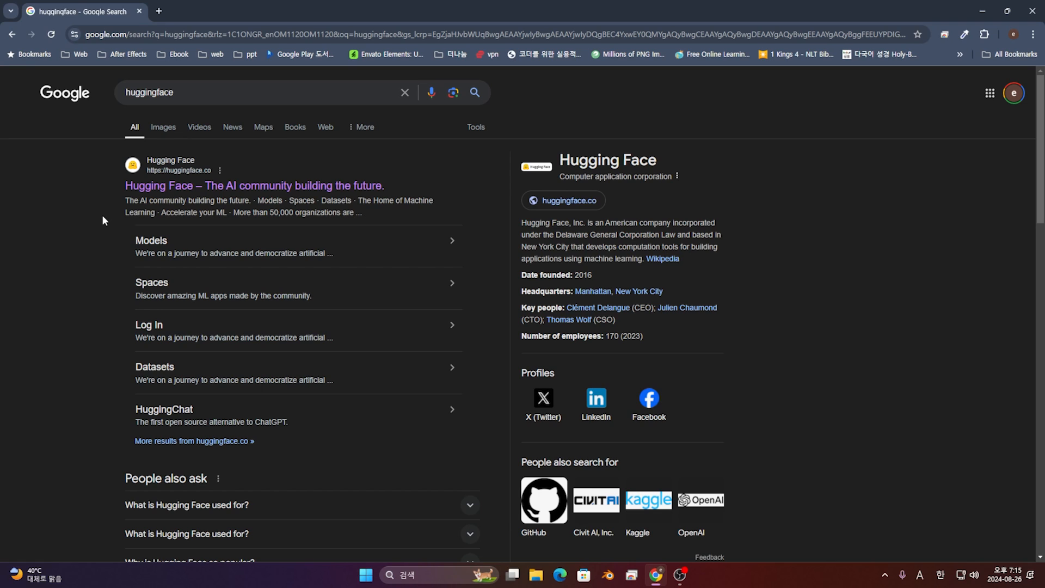
{"action": "left_click", "coordinate": [285, 185]}
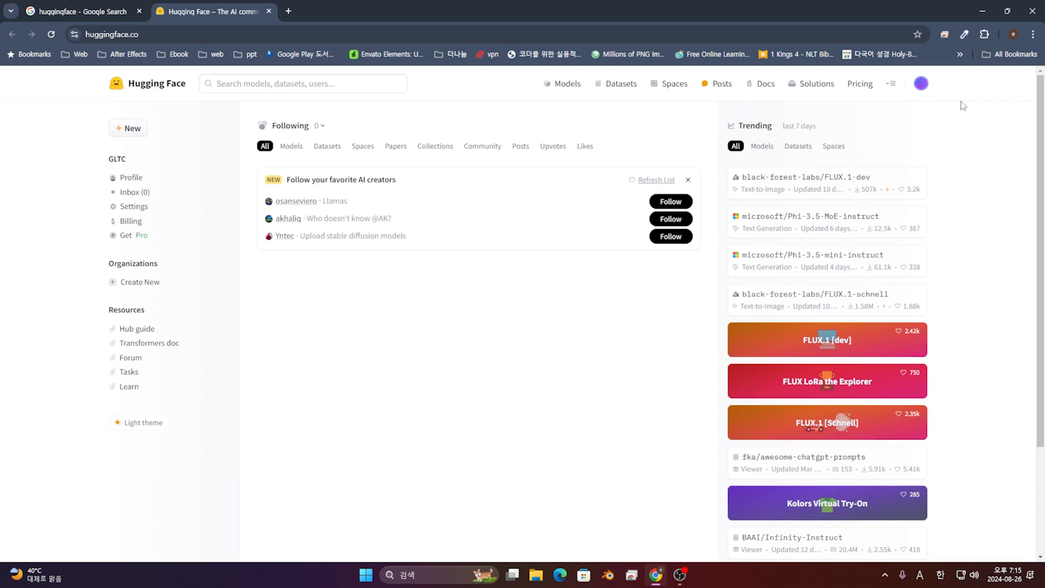
{"action": "left_click", "coordinate": [925, 87]}
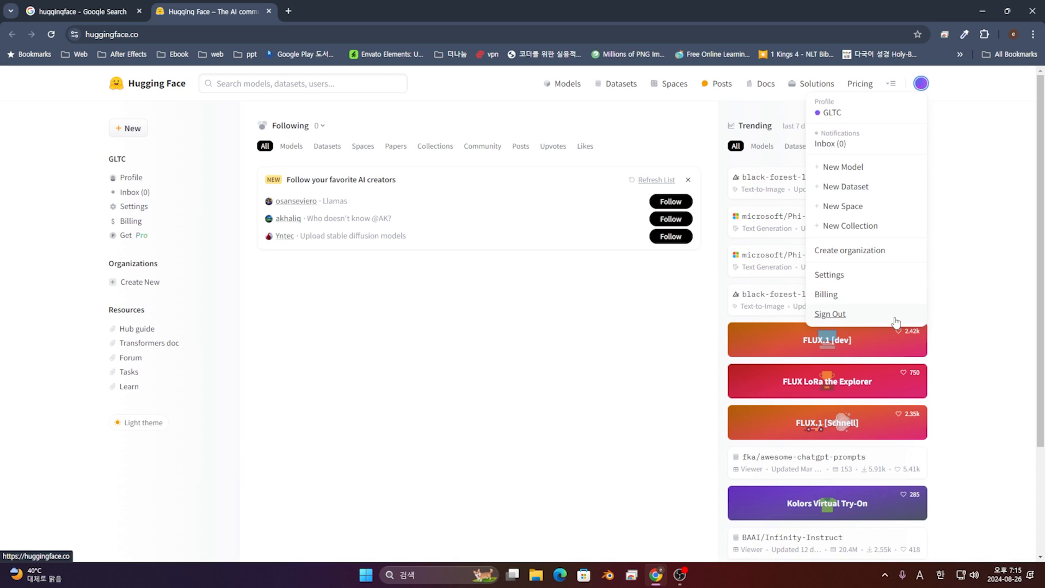
{"action": "left_click", "coordinate": [551, 518]}
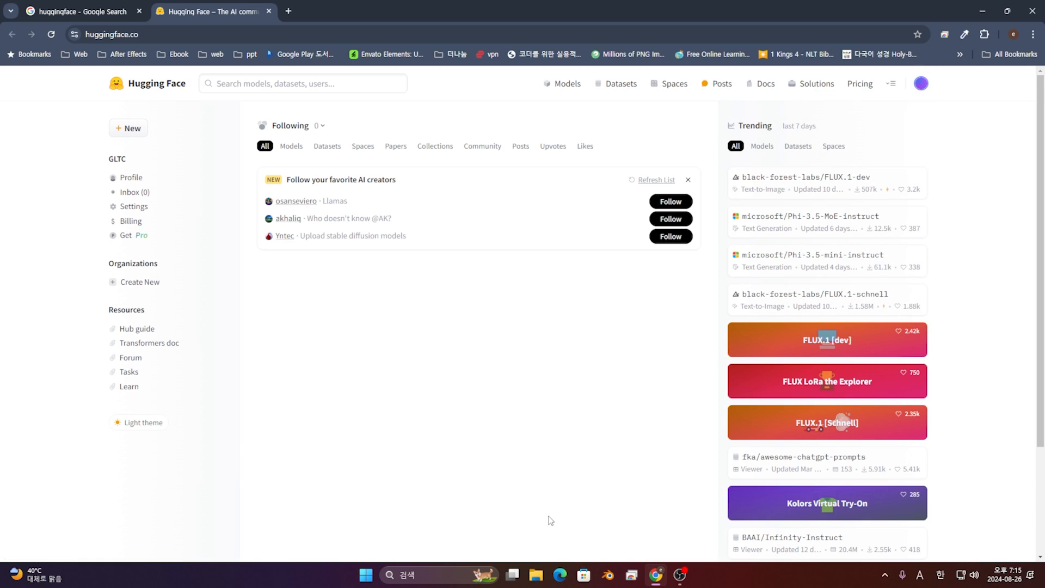
Step: Search Hugging Face for "MagicTime" and open the BestWishYsh/MagicTime Space
{"action": "left_click", "coordinate": [284, 83]}
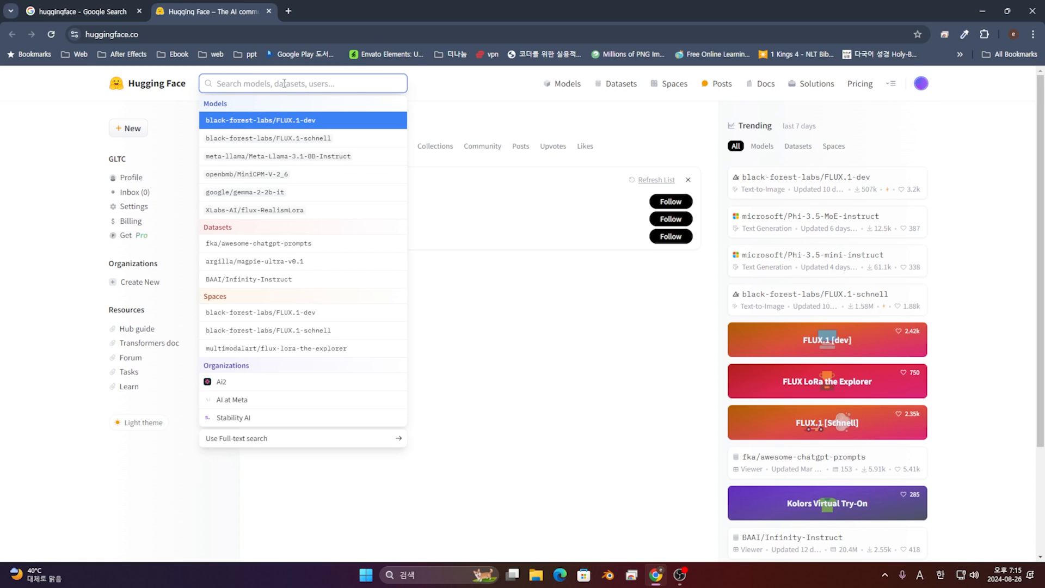
{"action": "type", "text": "Magic"}
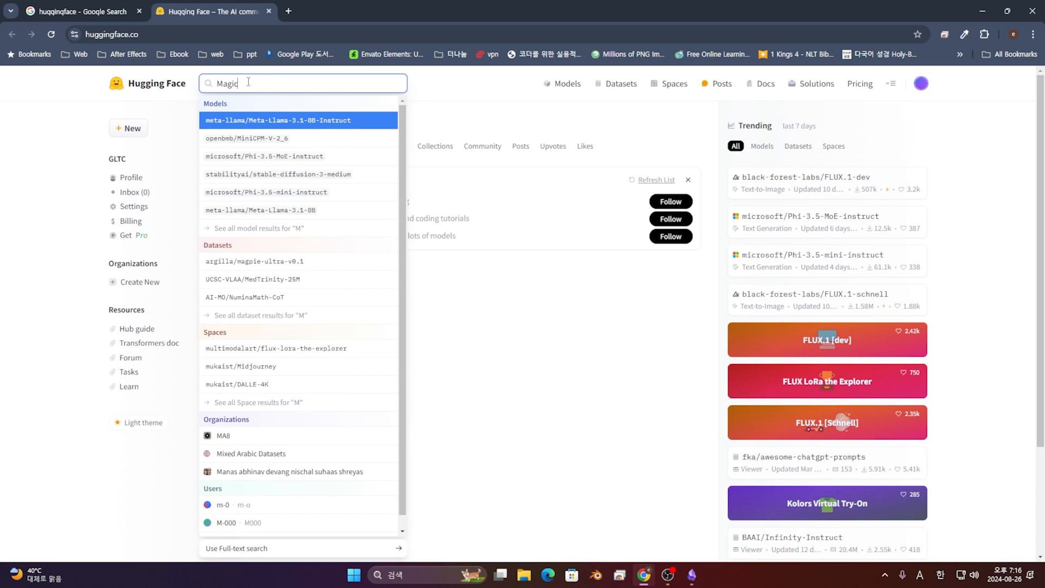
{"action": "type", "text": "Time"}
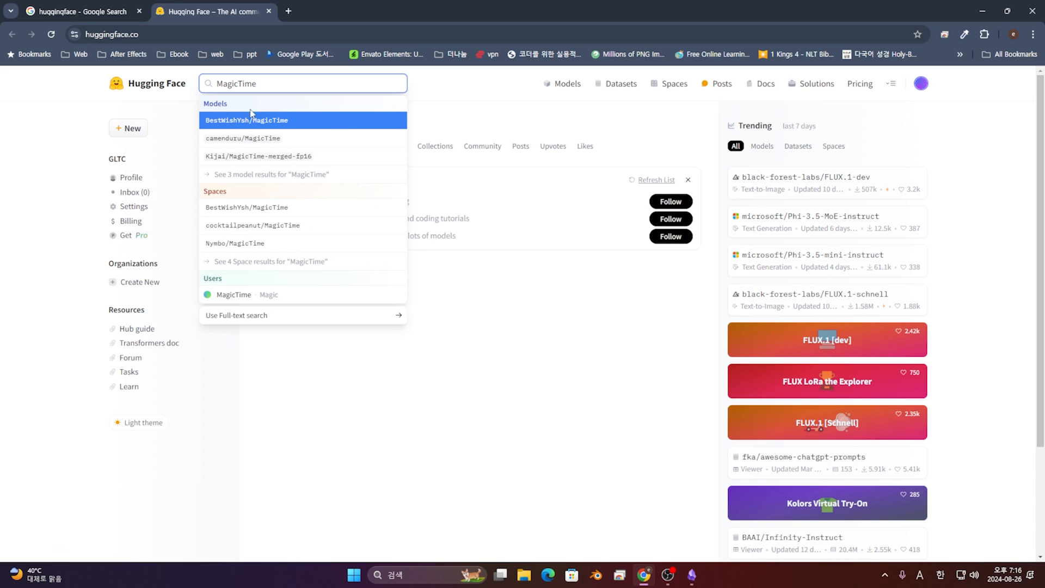
{"action": "left_click", "coordinate": [223, 209]}
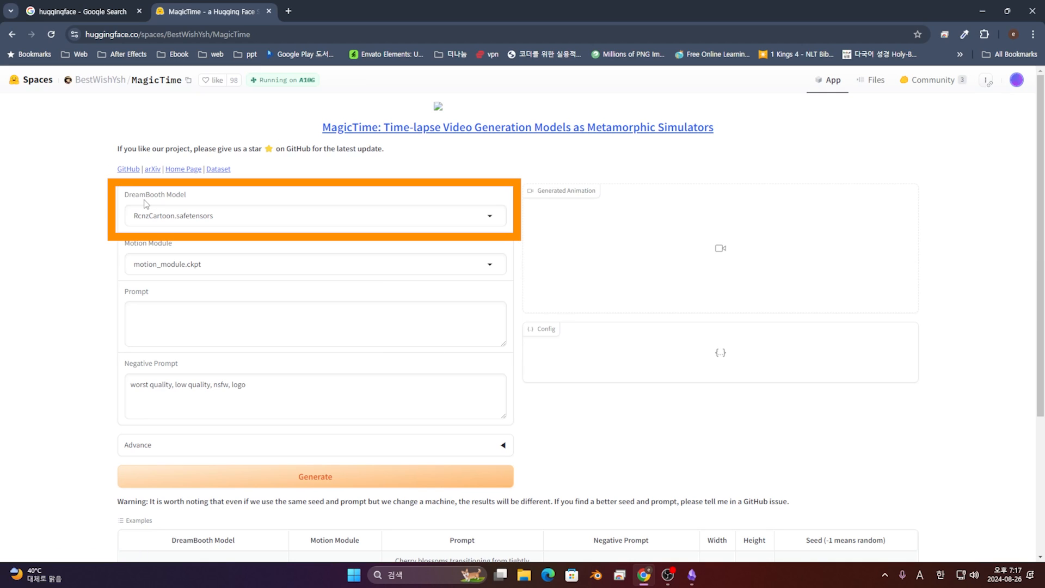
Step: Set the DreamBooth model to RealisticVisionV60B1_v51VAE.safetensors and keep motion_module.ckpt as the motion module
{"action": "left_click", "coordinate": [166, 216]}
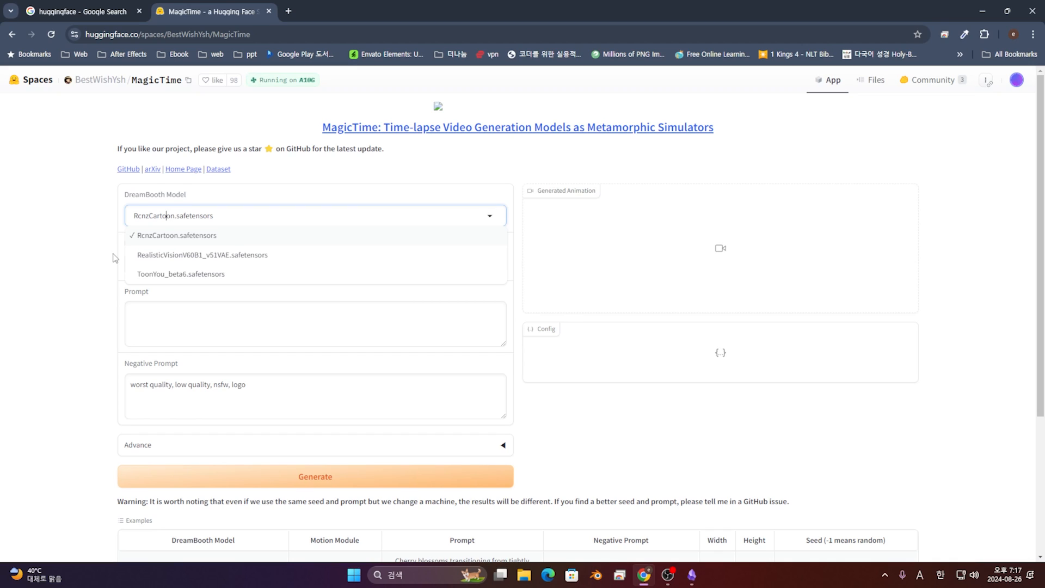
{"action": "left_click", "coordinate": [169, 262]}
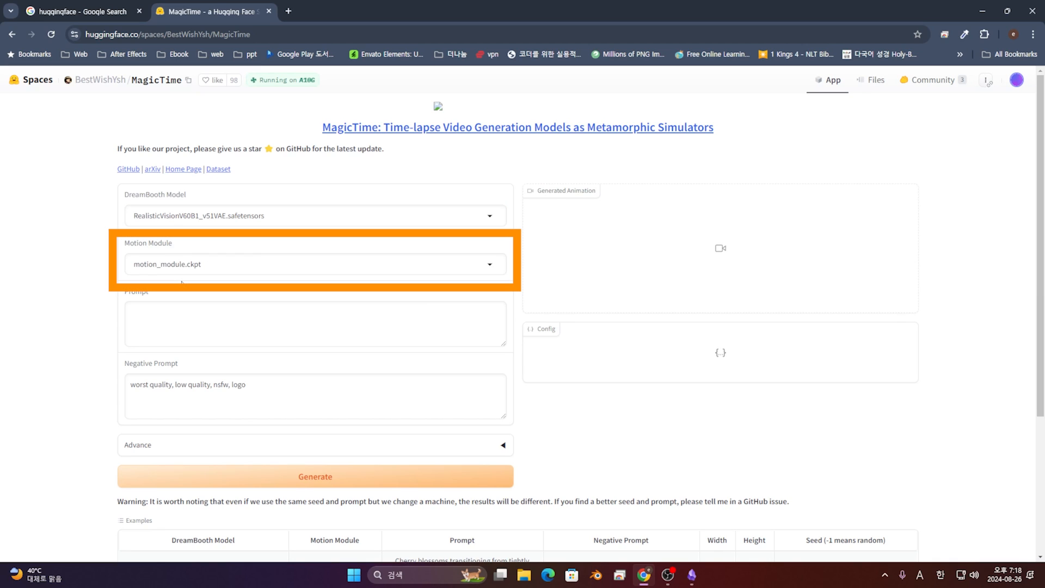
{"action": "left_click", "coordinate": [185, 265]}
{"action": "left_click", "coordinate": [261, 216]}
{"action": "left_click", "coordinate": [199, 243]}
{"action": "left_click", "coordinate": [167, 265]}
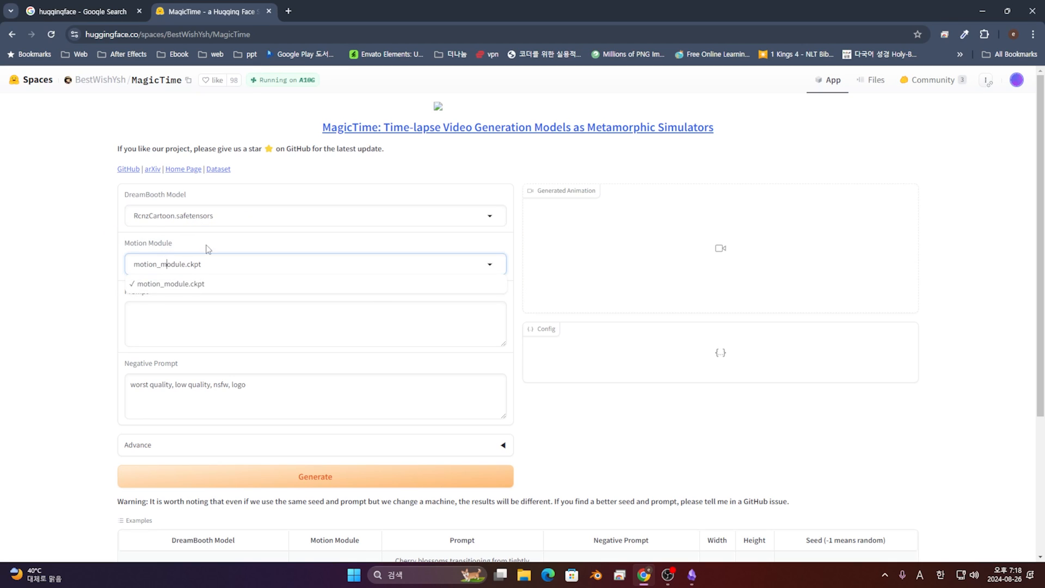
{"action": "left_click", "coordinate": [208, 221]}
{"action": "left_click", "coordinate": [198, 269]}
{"action": "left_click", "coordinate": [191, 264]}
{"action": "left_click", "coordinate": [204, 215]}
{"action": "left_click", "coordinate": [216, 253]}
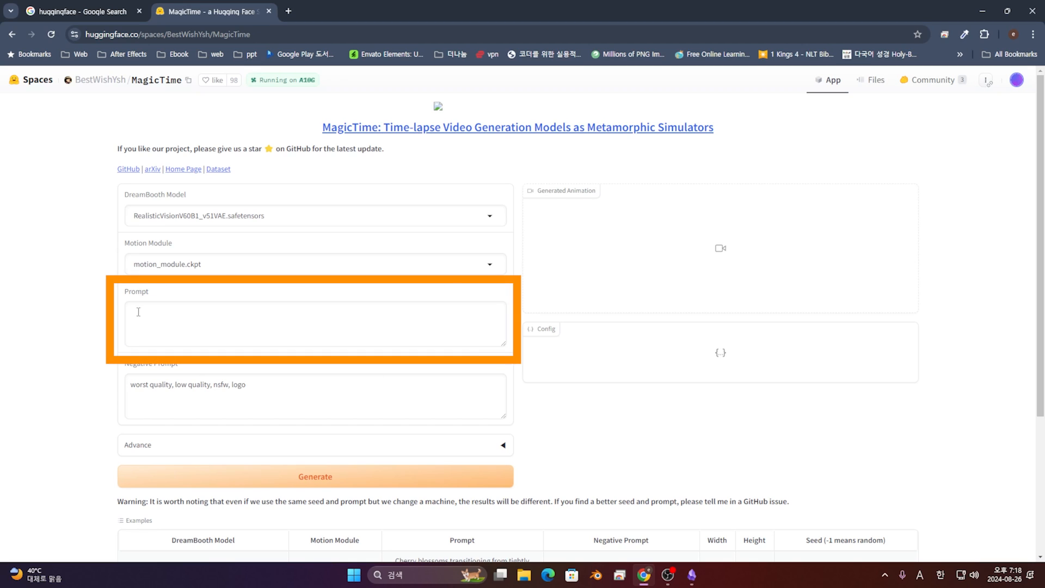
Step: Enter "Red Apple Tree Growing inside the pot" as the prompt
{"action": "left_click", "coordinate": [178, 328]}
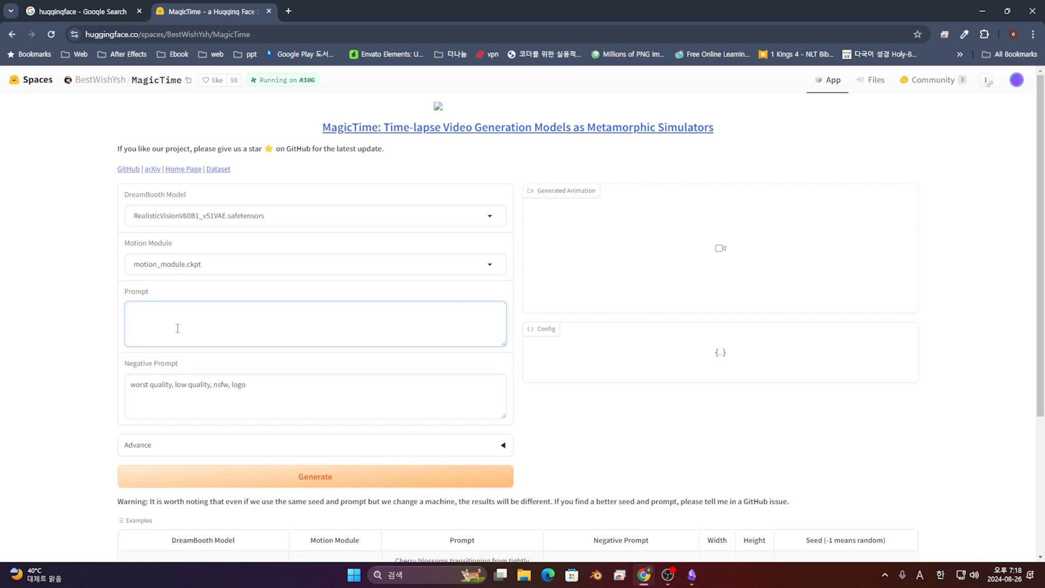
{"action": "type", "text": "Red Apple Tree Growing in the pot"}
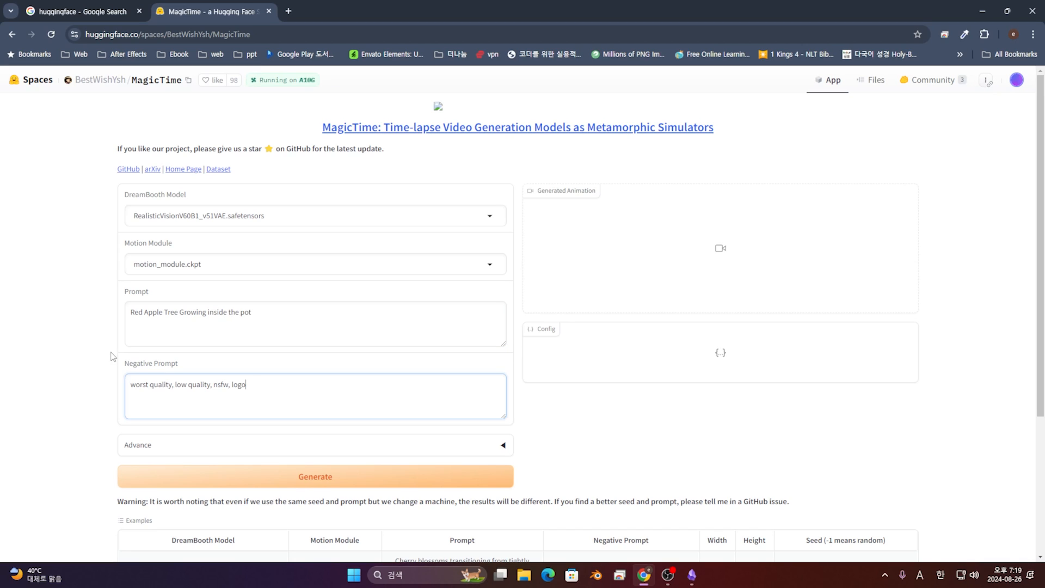
{"action": "left_click_drag", "start_coordinate": [111, 352], "coordinate": [74, 315]}
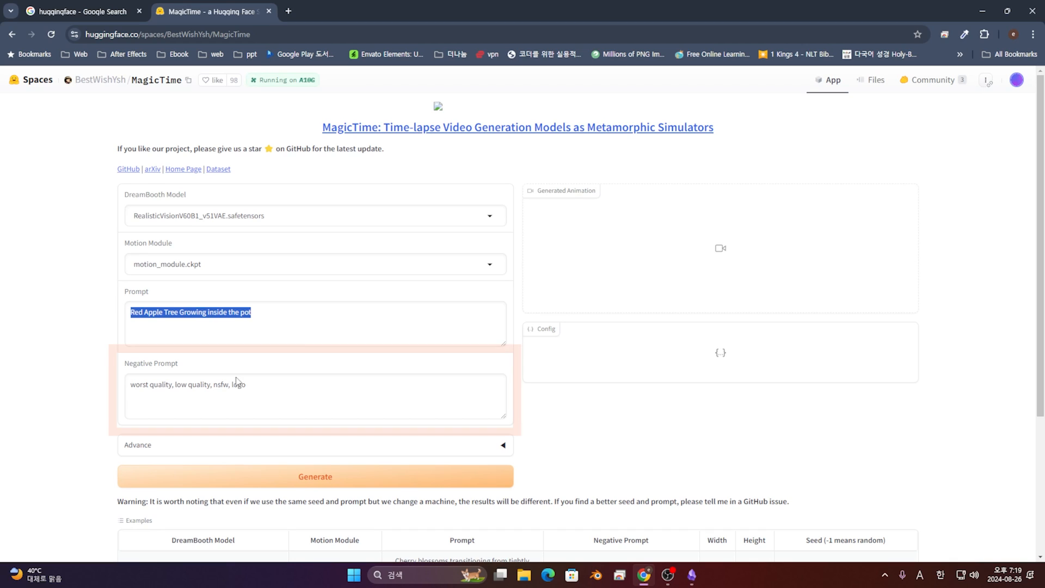
Step: Add "person, human, city, car, mountain" to the end of the negative prompt
{"action": "left_click", "coordinate": [294, 395]}
{"action": "type", "text": ","}
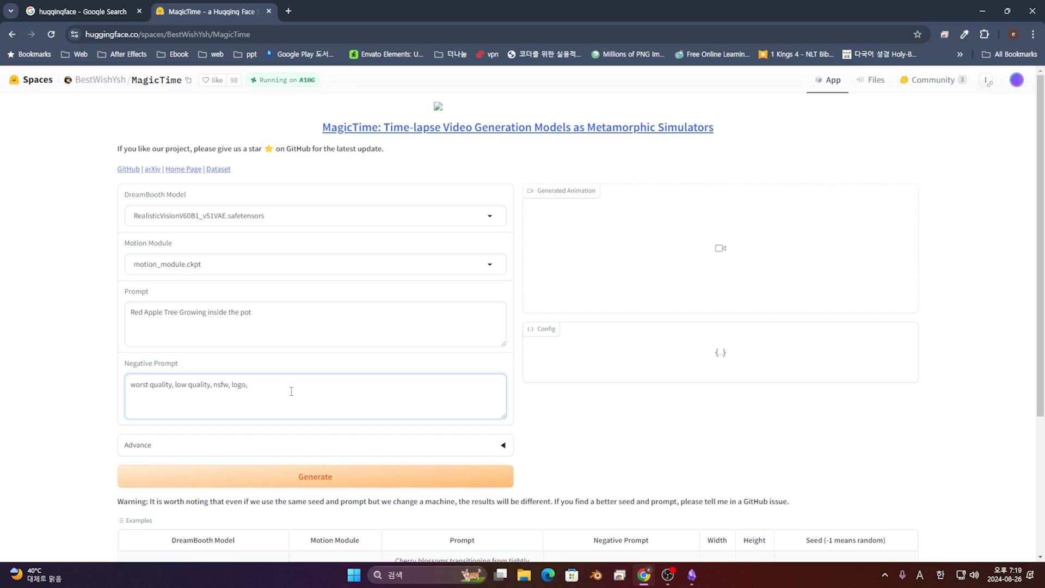
{"action": "type", "text": "person, human,"}
{"action": "type", "text": "city, car, mountain,"}
Step: Expand the advanced settings for width, height and seed, and generate the animation
{"action": "left_click", "coordinate": [503, 446]}
{"action": "scroll", "coordinate": [503, 462], "scroll_direction": "down", "scroll_amount": 2}
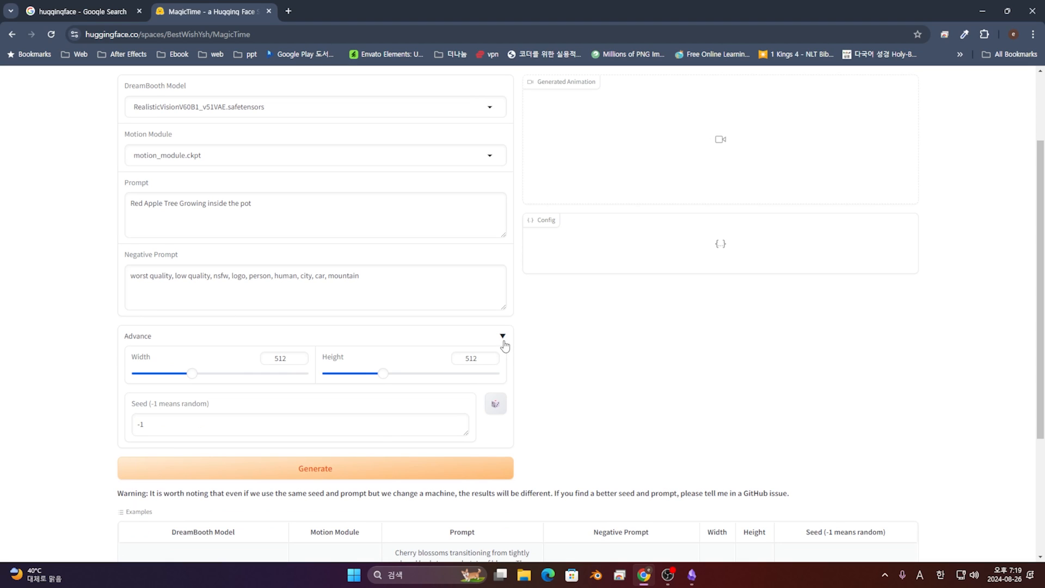
{"action": "scroll", "coordinate": [613, 395], "scroll_direction": "up", "scroll_amount": 2}
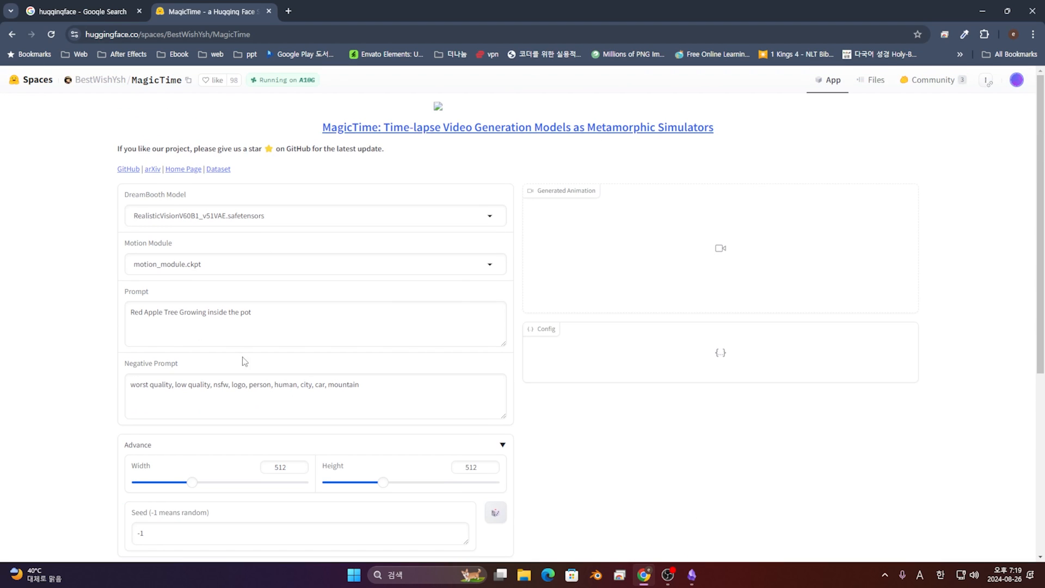
{"action": "scroll", "coordinate": [485, 346], "scroll_direction": "down", "scroll_amount": 2}
{"action": "left_click", "coordinate": [429, 471]}
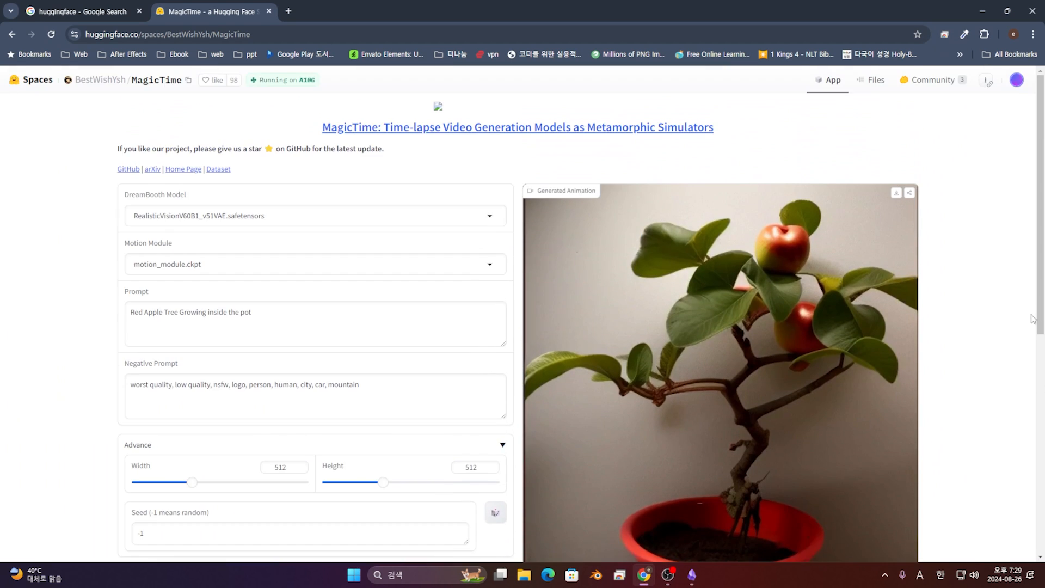
Step: Play the generated potted apple tree animation in full screen and return to the page
{"action": "scroll", "coordinate": [1006, 339], "scroll_direction": "down", "scroll_amount": 1}
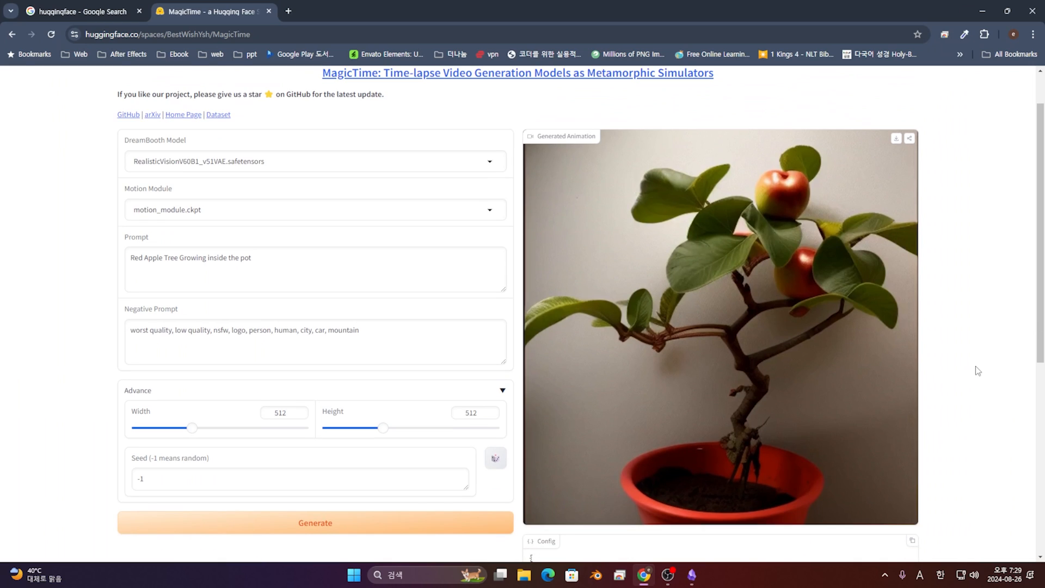
{"action": "mouse_move", "coordinate": [888, 430]}
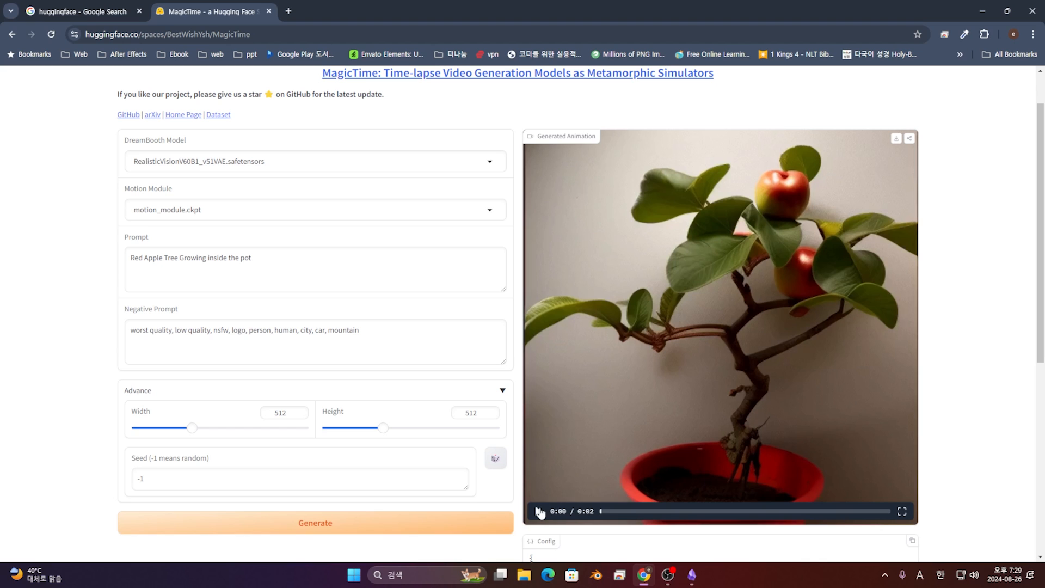
{"action": "left_click", "coordinate": [902, 511]}
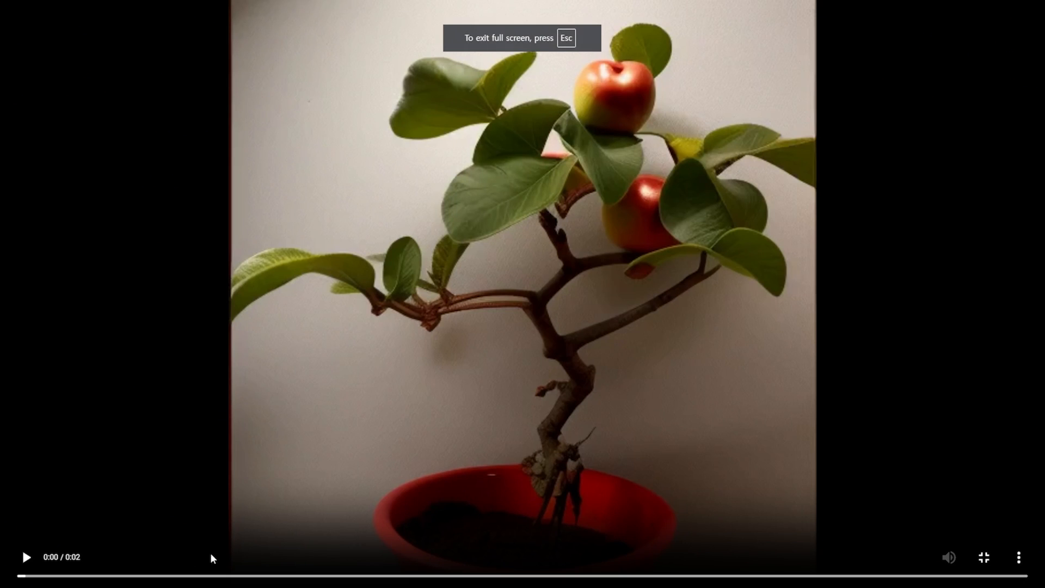
{"action": "left_click", "coordinate": [16, 558]}
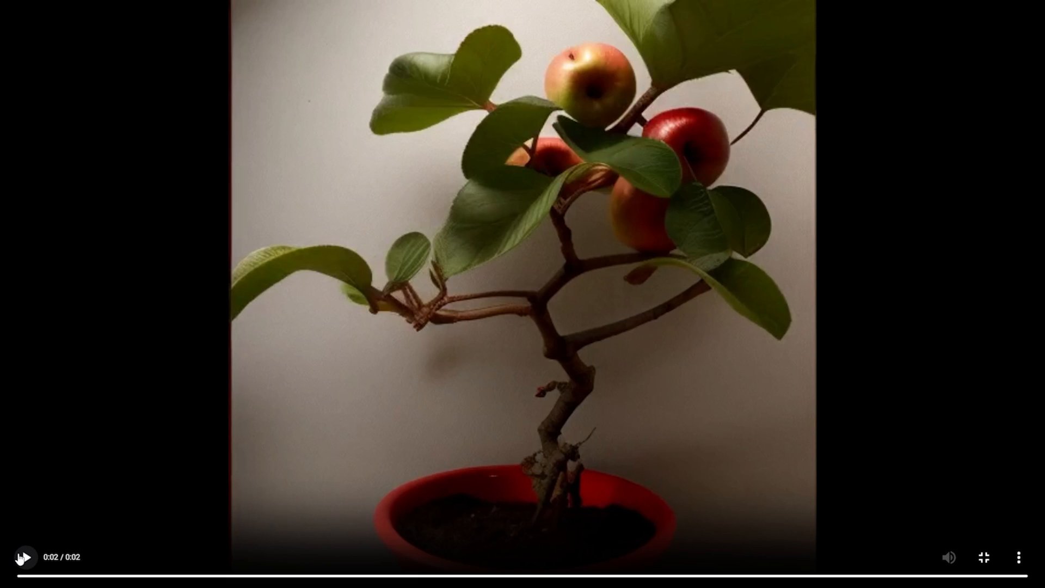
{"action": "left_click", "coordinate": [983, 558]}
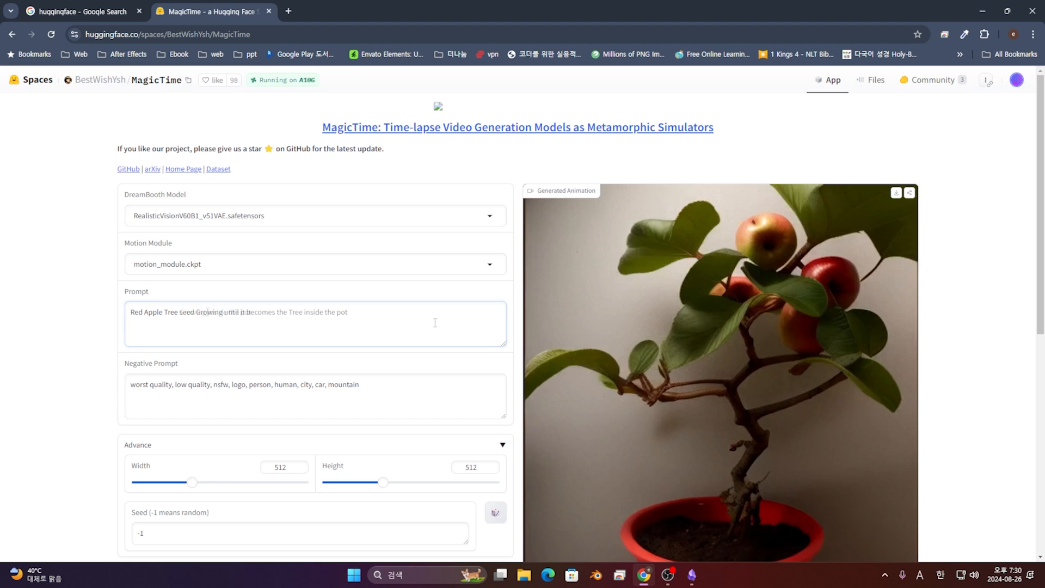
Step: Generate an animation from the prompt "Red Apple Tree seed Growing until it becomes the Tree inside the pot"
{"action": "scroll", "coordinate": [215, 397], "scroll_direction": "down", "scroll_amount": 2}
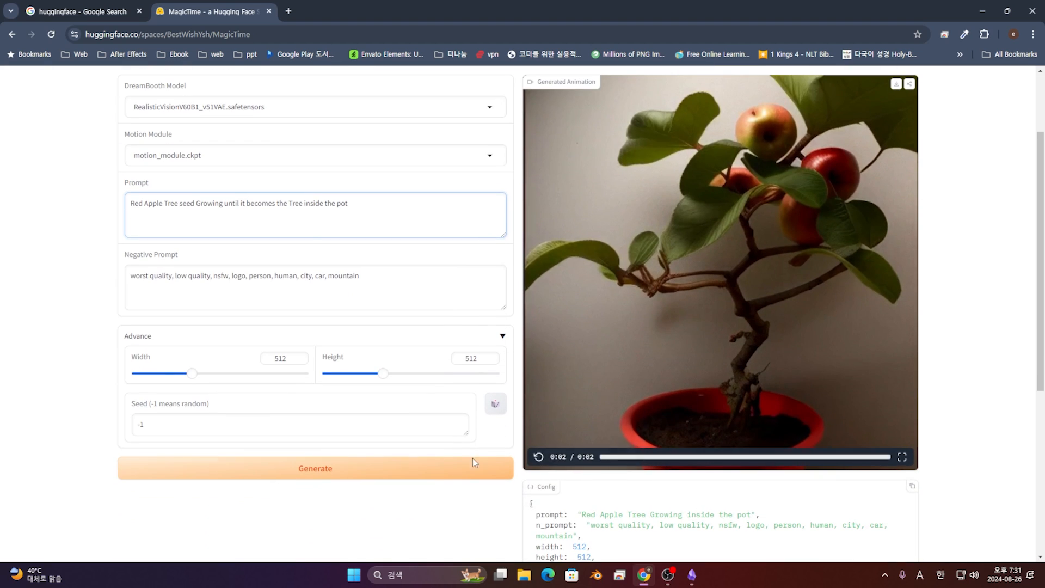
{"action": "left_click", "coordinate": [392, 473]}
{"action": "scroll", "coordinate": [646, 419], "scroll_direction": "up", "scroll_amount": 1}
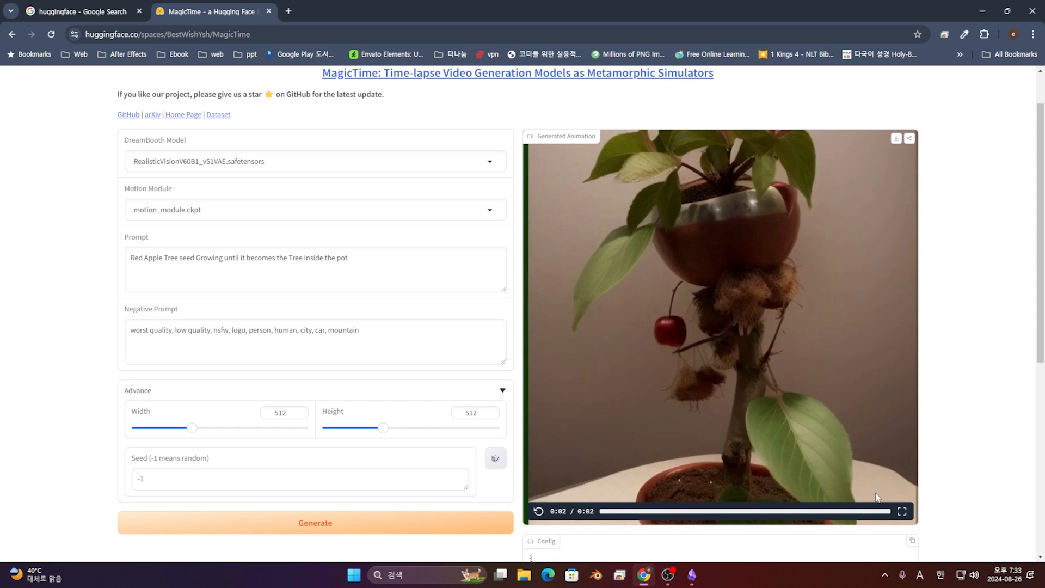
Step: Watch the newly generated seed-to-tree animation in full screen, then leave full screen
{"action": "key", "text": "F11"}
{"action": "left_click", "coordinate": [902, 446]}
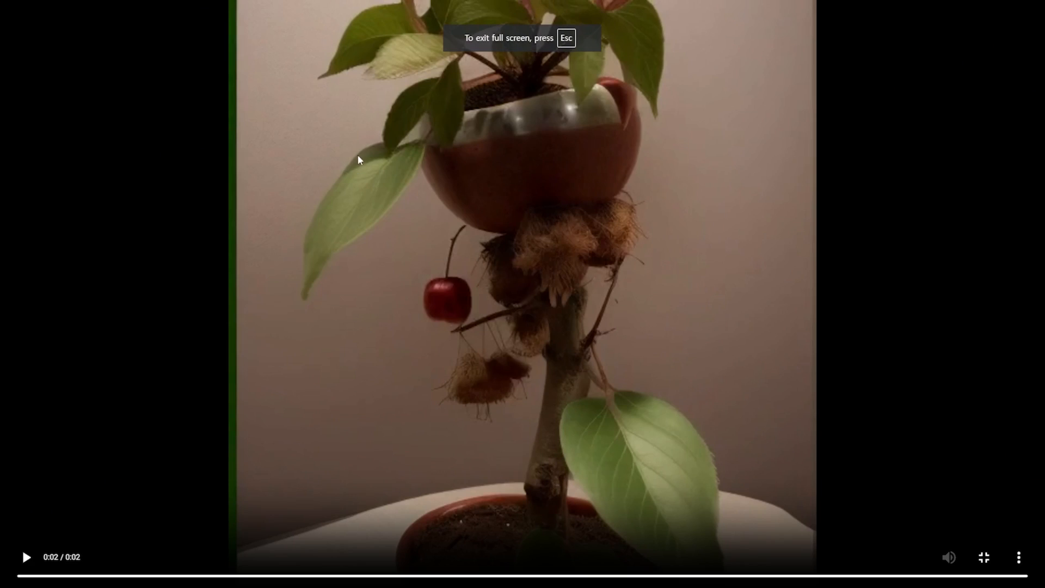
{"action": "left_click", "coordinate": [27, 558]}
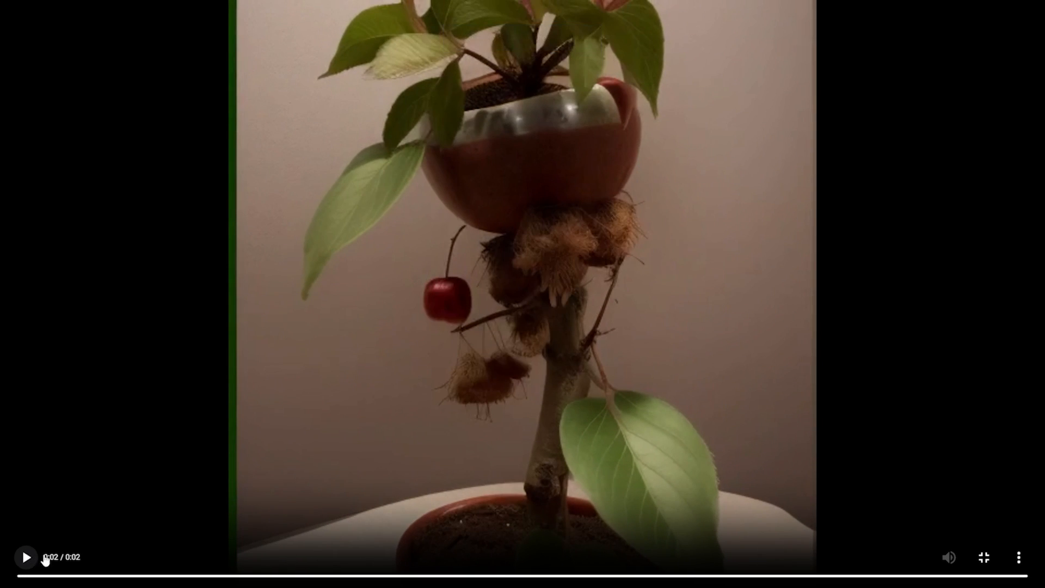
{"action": "key", "text": "Escape"}
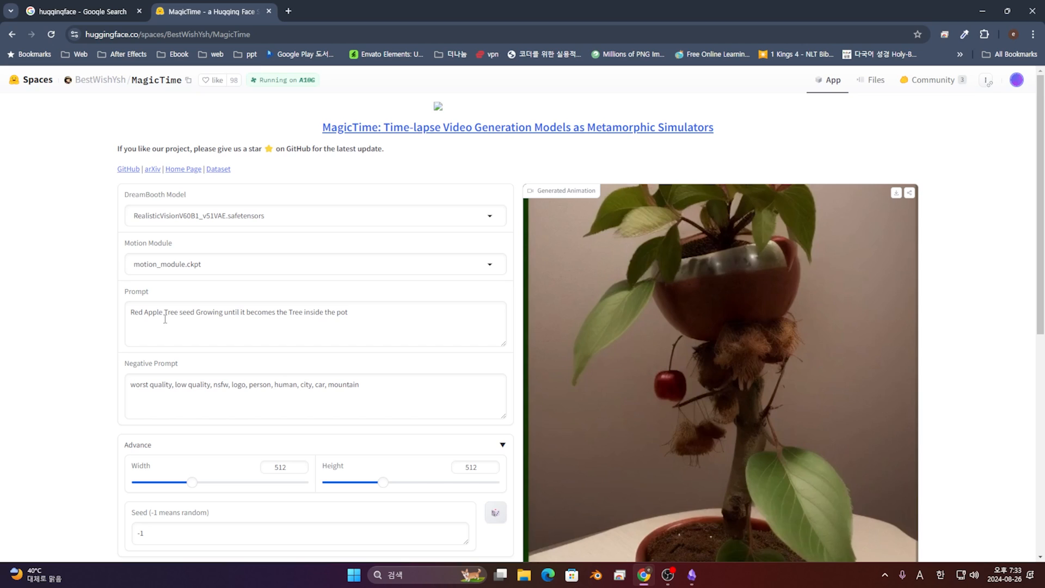
Step: Delete all prompt text in front of "inside the pot"
{"action": "left_click_drag", "start_coordinate": [179, 313], "coordinate": [12, 322]}
{"action": "key", "text": "BackSpace"}
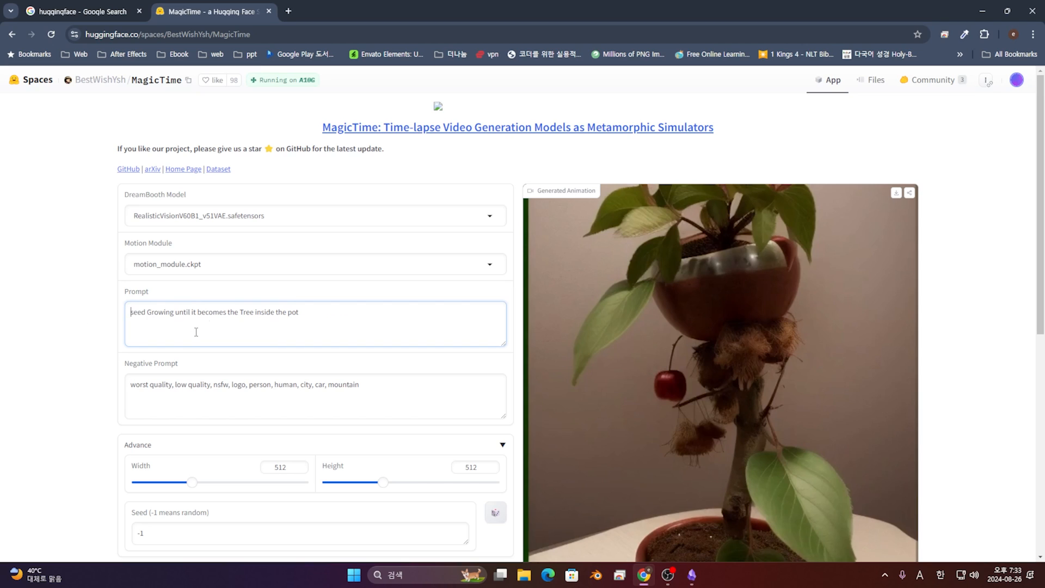
{"action": "double_click", "coordinate": [178, 314]}
{"action": "key", "text": "BackSpace"}
{"action": "left_click_drag", "start_coordinate": [175, 312], "coordinate": [123, 321]}
{"action": "left_click", "coordinate": [221, 320]}
Step: Enter "Apple tree seed growing to aplle tree" in the prompt ahead of "inside the pot"
{"action": "type", "text": "App"}
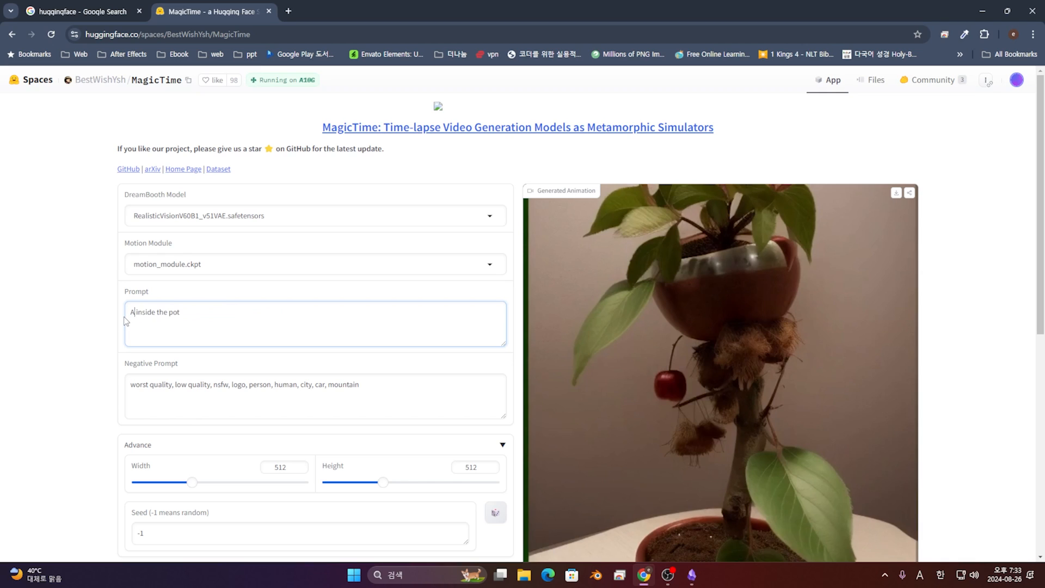
{"action": "type", "text": "le tree seed growing"}
{"action": "key", "text": "BackSpace"}
{"action": "key", "text": "BackSpace"}
{"action": "key", "text": "BackSpace"}
{"action": "key", "text": "BackSpace"}
{"action": "key", "text": "BackSpace"}
{"action": "key", "text": "BackSpace"}
{"action": "key", "text": "BackSpace"}
{"action": "type", "text": "beco"}
{"action": "key", "text": "BackSpace"}
{"action": "key", "text": "BackSpace"}
{"action": "key", "text": "BackSpace"}
{"action": "key", "text": "BackSpace"}
{"action": "type", "text": "growing to aplle tree"}
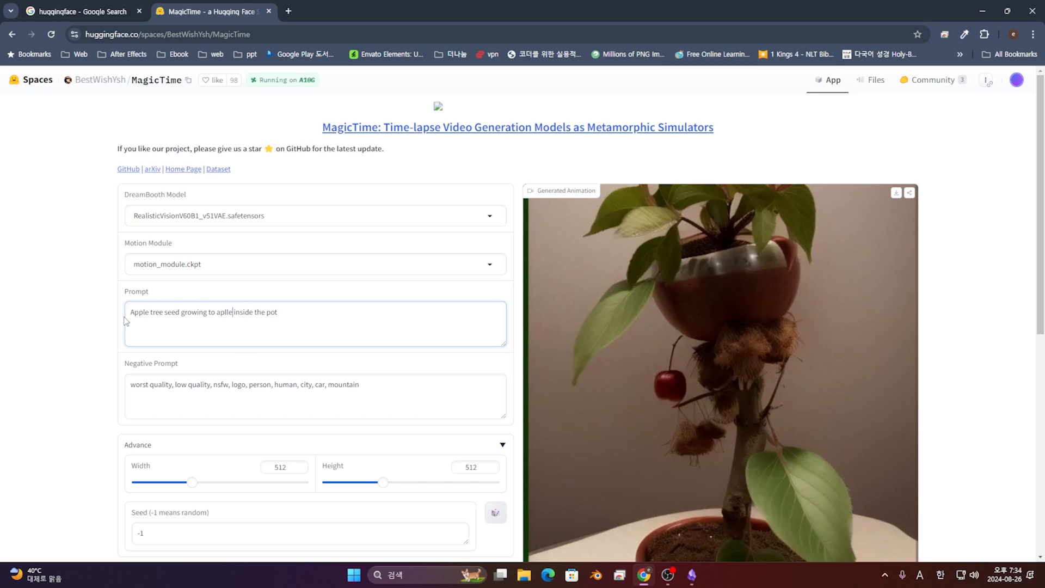
Step: Insert "big" before the misspelled "aplle" in the prompt and correct that word to "apple"
{"action": "key", "text": "Left"}
{"action": "key", "text": "Left"}
{"action": "key", "text": "Left"}
{"action": "type", "text": "big"}
{"action": "key", "text": "Right"}
{"action": "key", "text": "Right"}
{"action": "key", "text": "Right"}
{"action": "key", "text": "BackSpace"}
{"action": "key", "text": "Right"}
{"action": "key", "text": "Right"}
{"action": "type", "text": "p"}
Step: Remove "inside the pot" from the end of the prompt
{"action": "left_click", "coordinate": [392, 306]}
{"action": "key", "text": "ctrl+shift+Left"}
{"action": "key", "text": "ctrl+shift+Left"}
{"action": "key", "text": "ctrl+shift+Left"}
{"action": "key", "text": "shift+Left"}
{"action": "key", "text": "BackSpace"}
Step: Add "weird" to the end of the negative prompt and generate a new animation
{"action": "left_click", "coordinate": [409, 392]}
{"action": "type", "text": ", weird"}
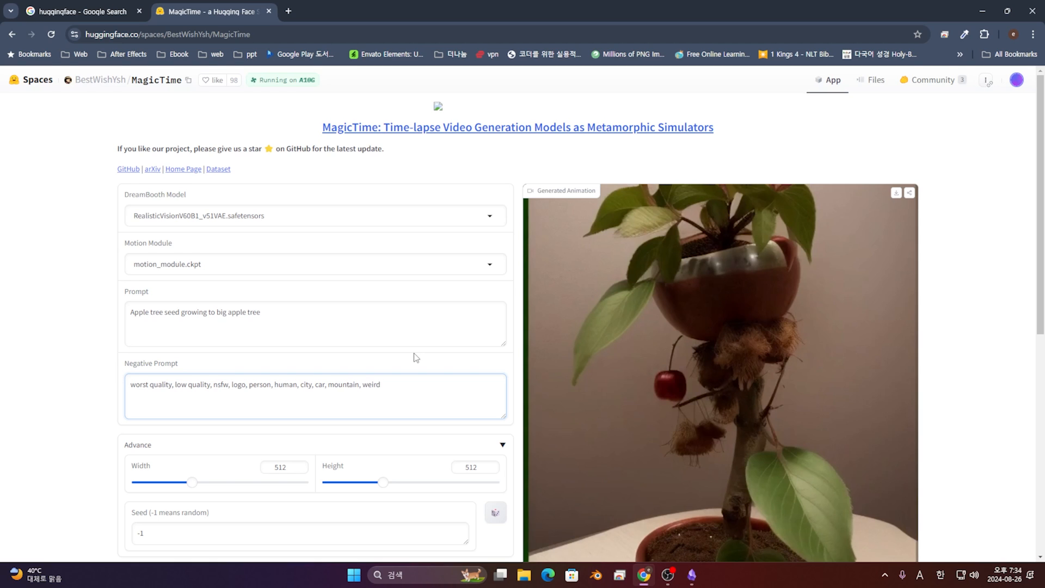
{"action": "scroll", "coordinate": [416, 357], "scroll_direction": "down", "scroll_amount": 4}
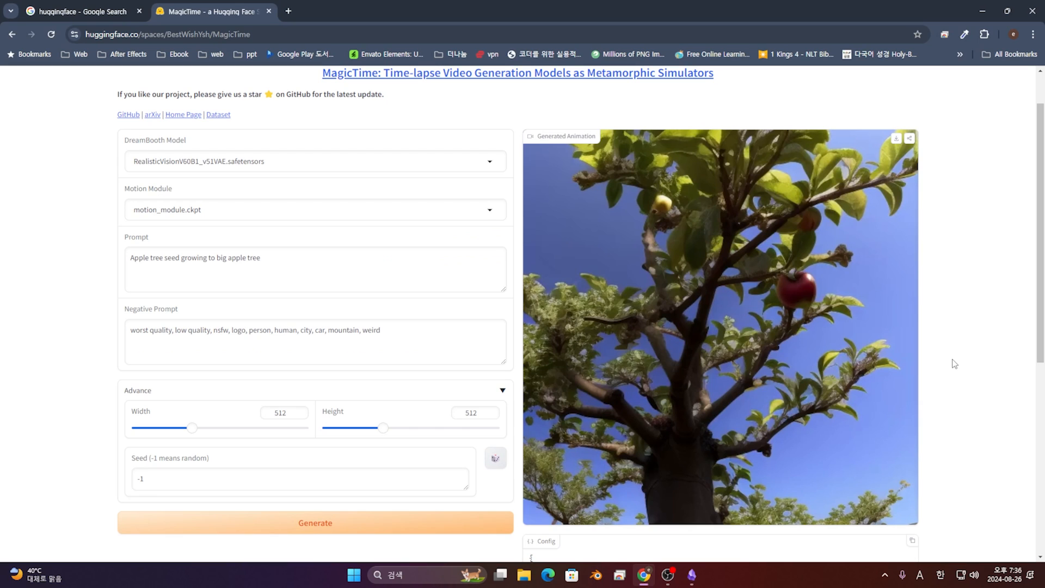
Step: Play the generated apple tree animation and set the animation width to 1024
{"action": "left_click", "coordinate": [538, 511]}
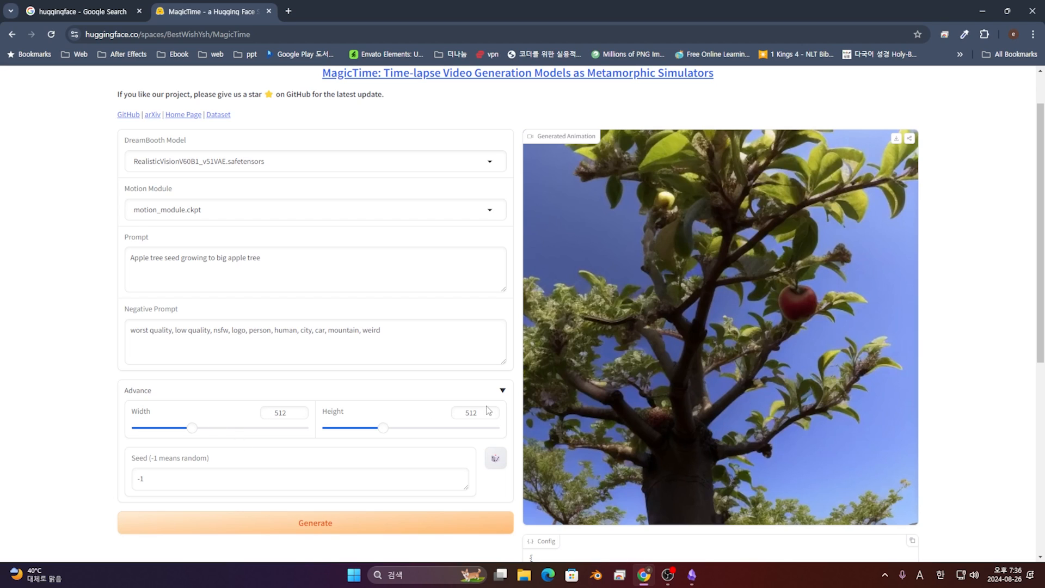
{"action": "left_click", "coordinate": [282, 412]}
{"action": "left_click_drag", "start_coordinate": [191, 428], "coordinate": [409, 429]}
Step: Try randomizing the seed and reset its value to -1
{"action": "left_click", "coordinate": [495, 460]}
{"action": "left_click", "coordinate": [496, 461]}
{"action": "left_click", "coordinate": [322, 483]}
{"action": "key", "text": "ctrl+a"}
{"action": "type", "text": "-1`"}
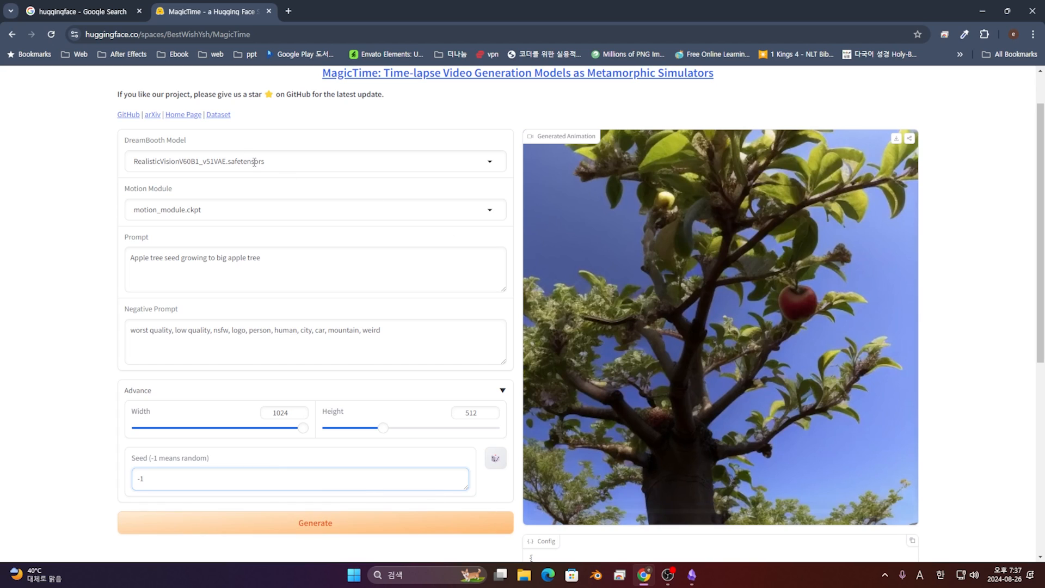
Step: Choose RcnzCartoon.safetensors as the DreamBooth model and replace the prompt with "baby growing"
{"action": "left_click", "coordinate": [233, 160]}
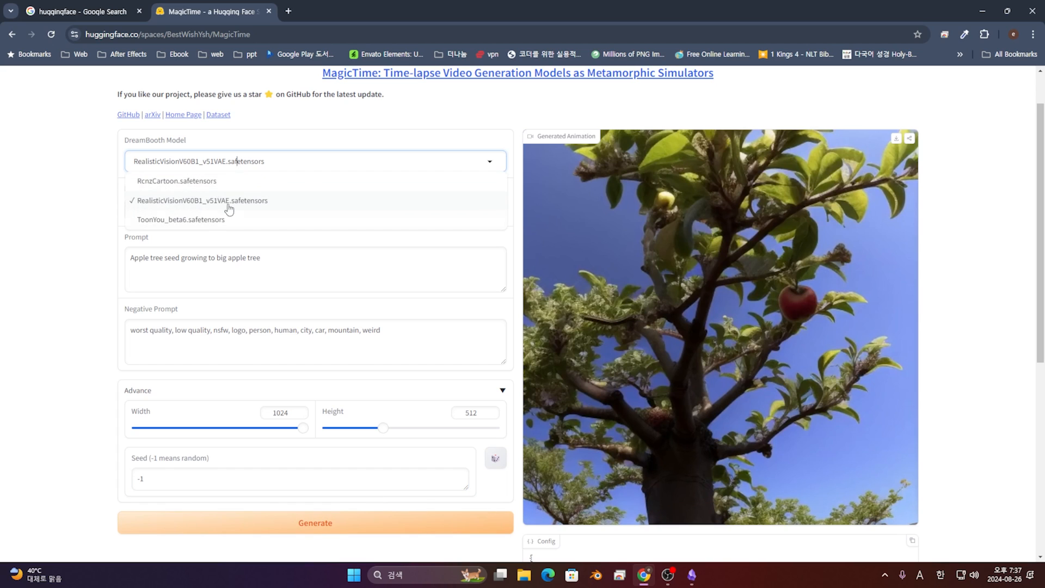
{"action": "left_click", "coordinate": [217, 187]}
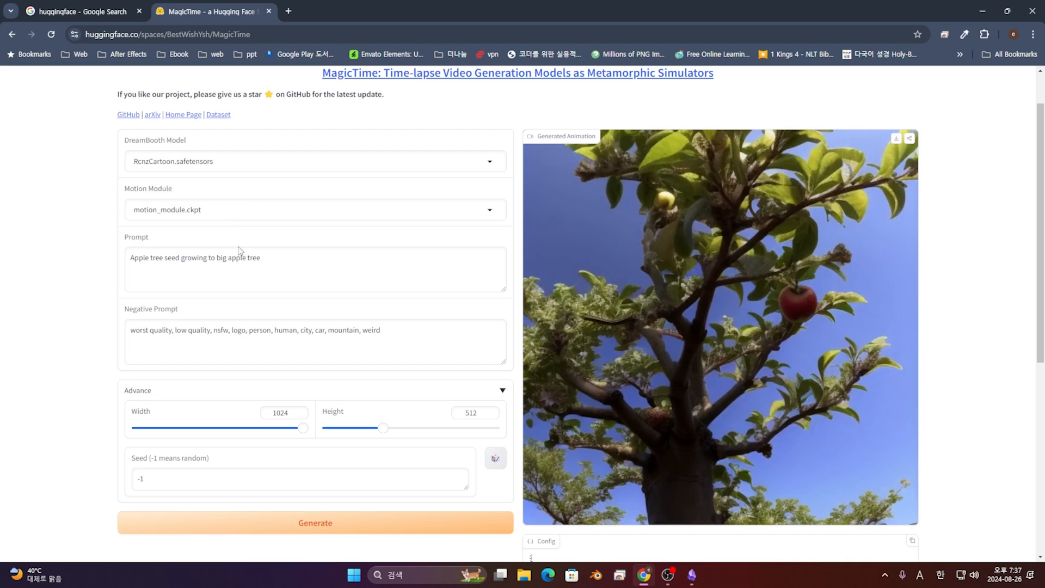
{"action": "left_click_drag", "start_coordinate": [285, 259], "coordinate": [53, 267]}
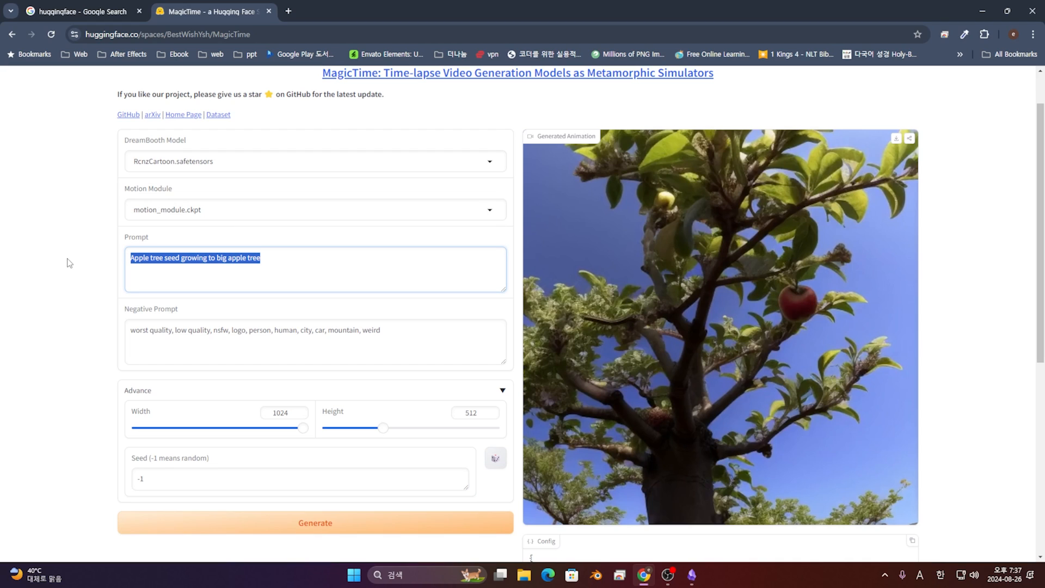
{"action": "type", "text": "baba"}
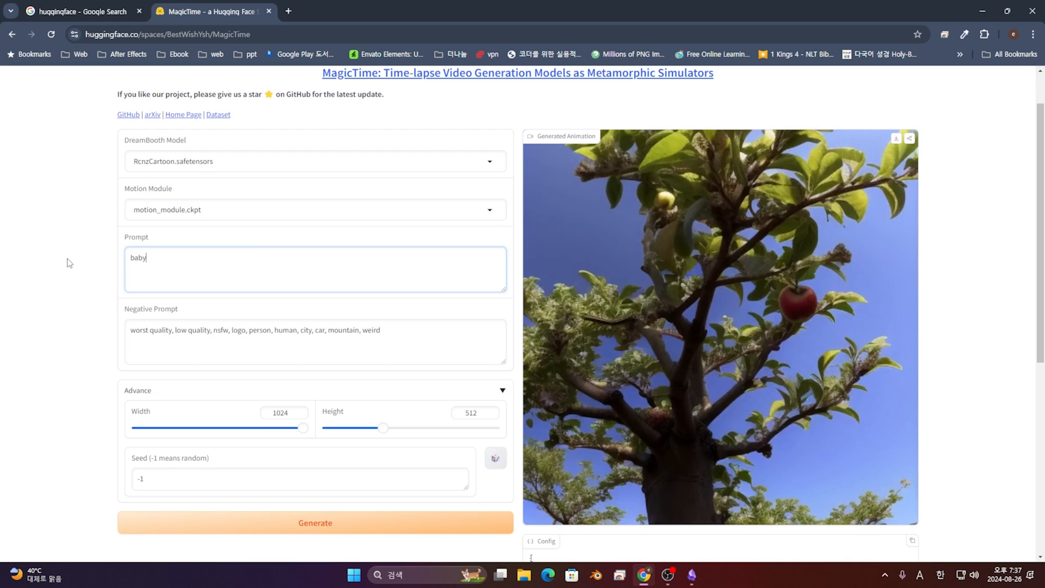
{"action": "type", "text": " growing"}
Step: Generate the "baby growing" animation and play the result
{"action": "left_click", "coordinate": [478, 518]}
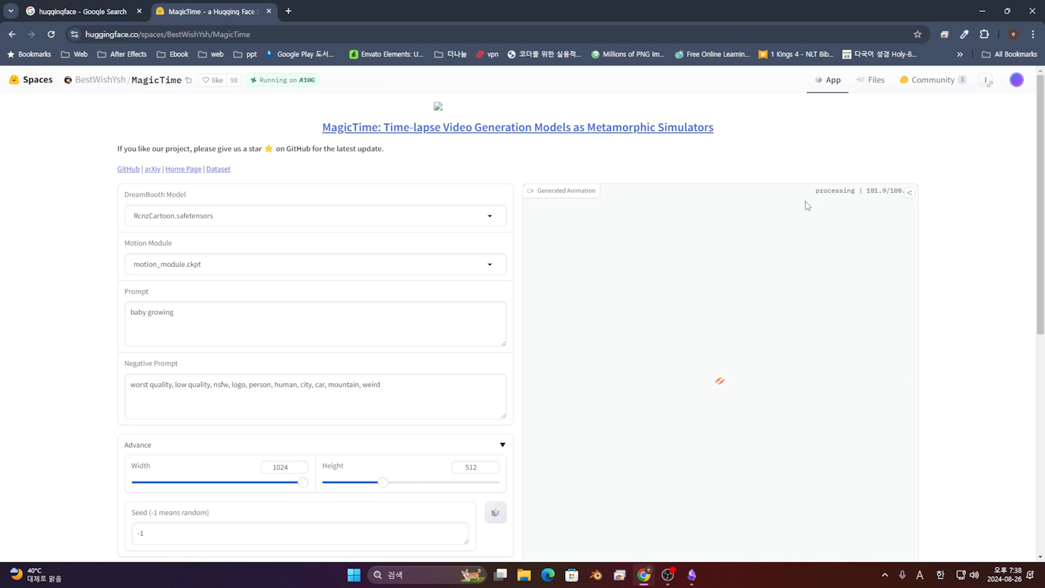
{"action": "scroll", "coordinate": [681, 239], "scroll_direction": "down", "scroll_amount": 1}
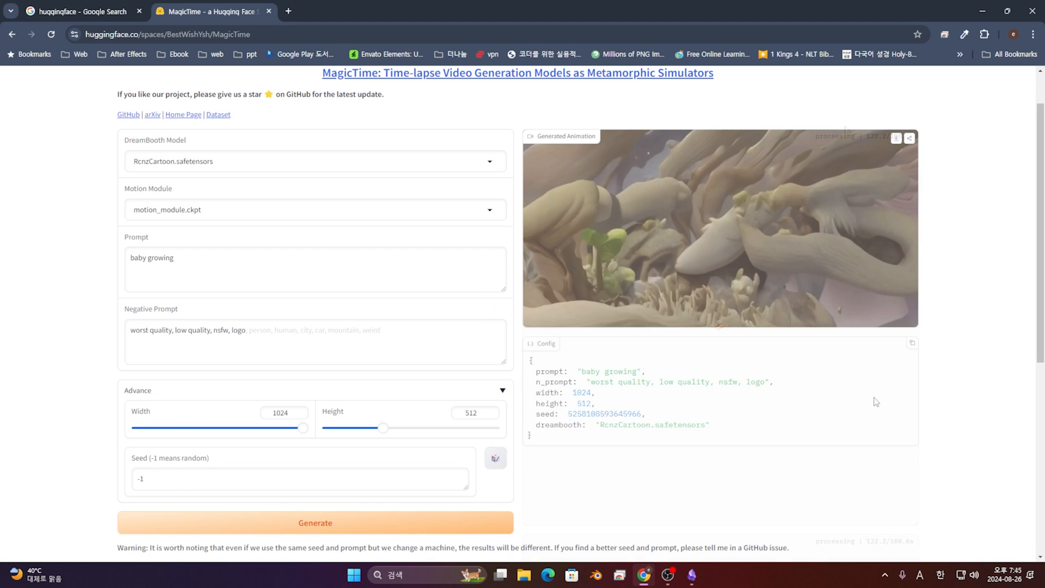
{"action": "mouse_move", "coordinate": [625, 247]}
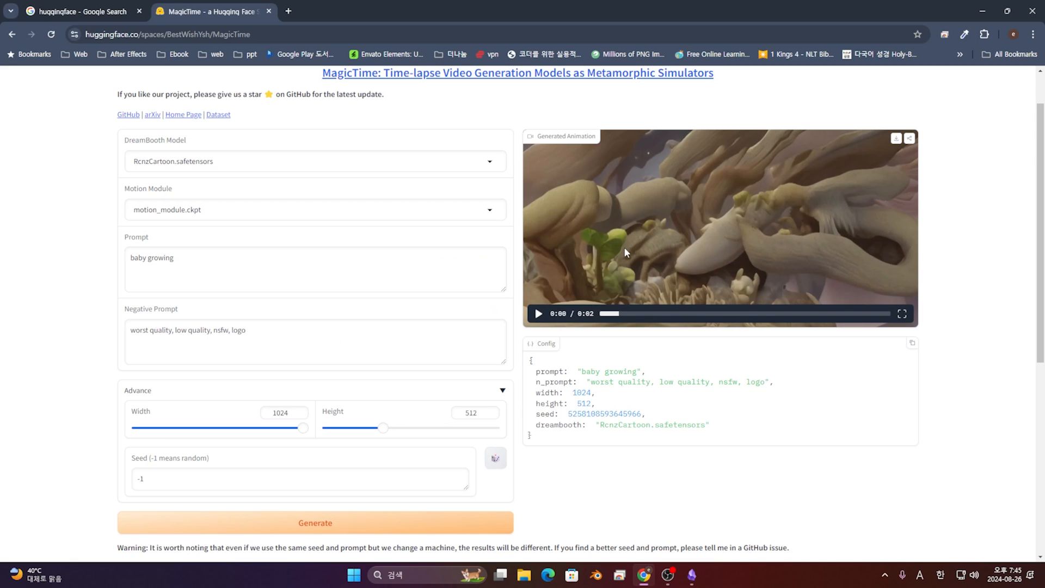
{"action": "left_click", "coordinate": [540, 314]}
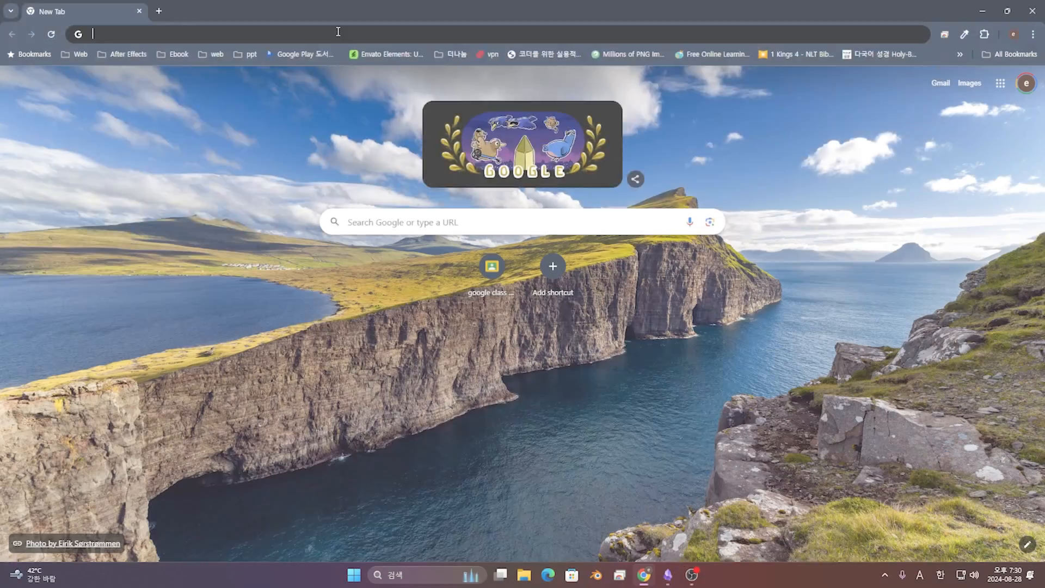
Step: Search Google for "elevenlabs" from a new browser page
{"action": "left_click", "coordinate": [338, 34]}
{"action": "left_click", "coordinate": [407, 220]}
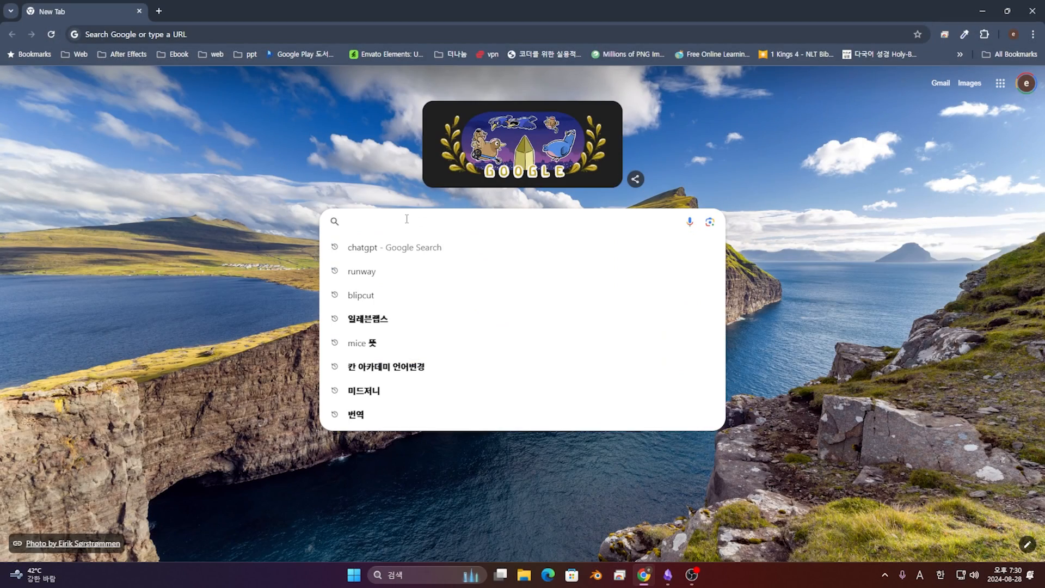
{"action": "type", "text": "elevenlabs"}
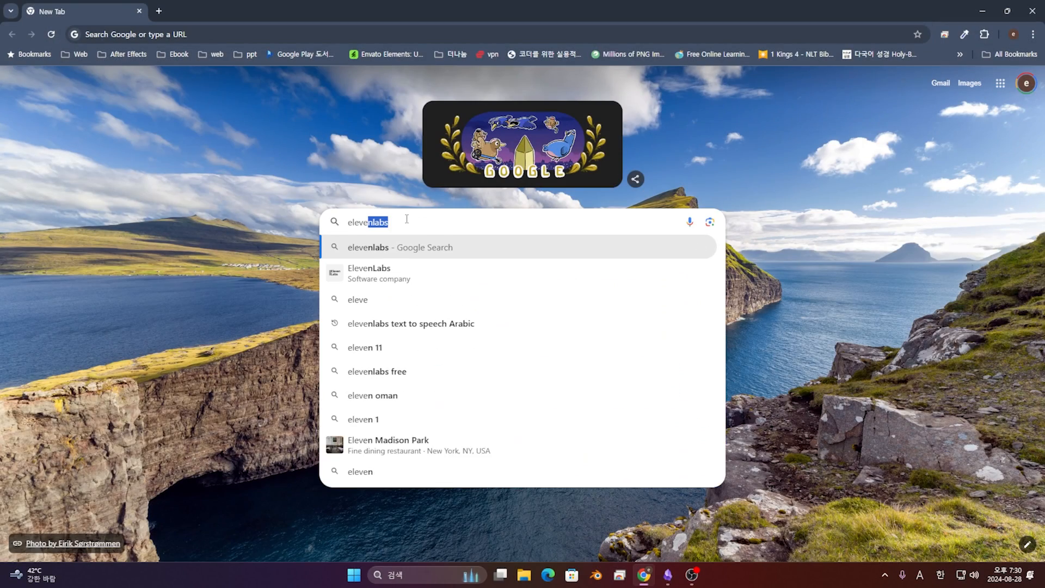
{"action": "key", "text": "Return"}
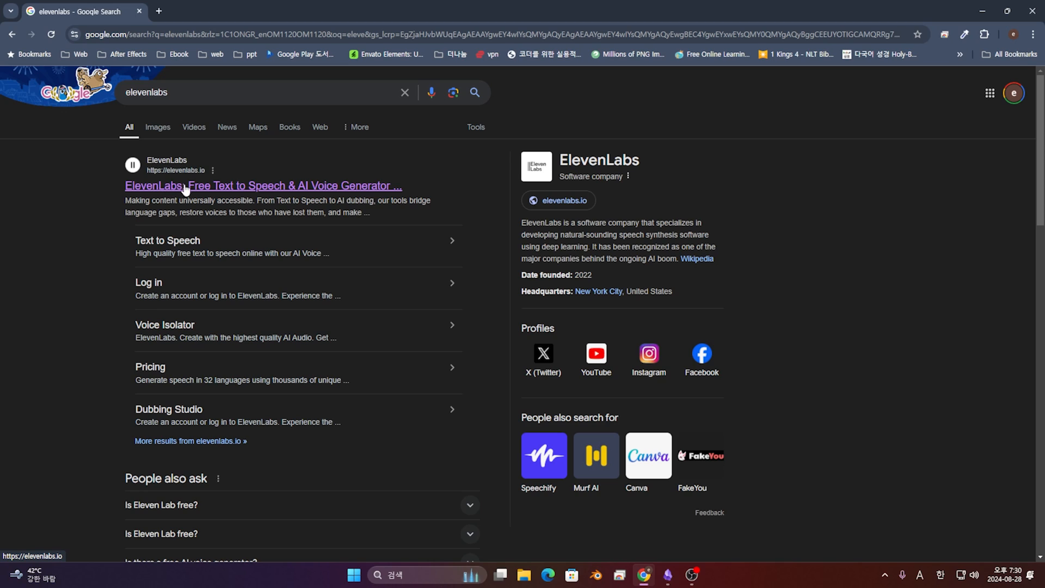
Step: Open the official ElevenLabs website and sign up for a free account with Google
{"action": "left_click", "coordinate": [342, 188]}
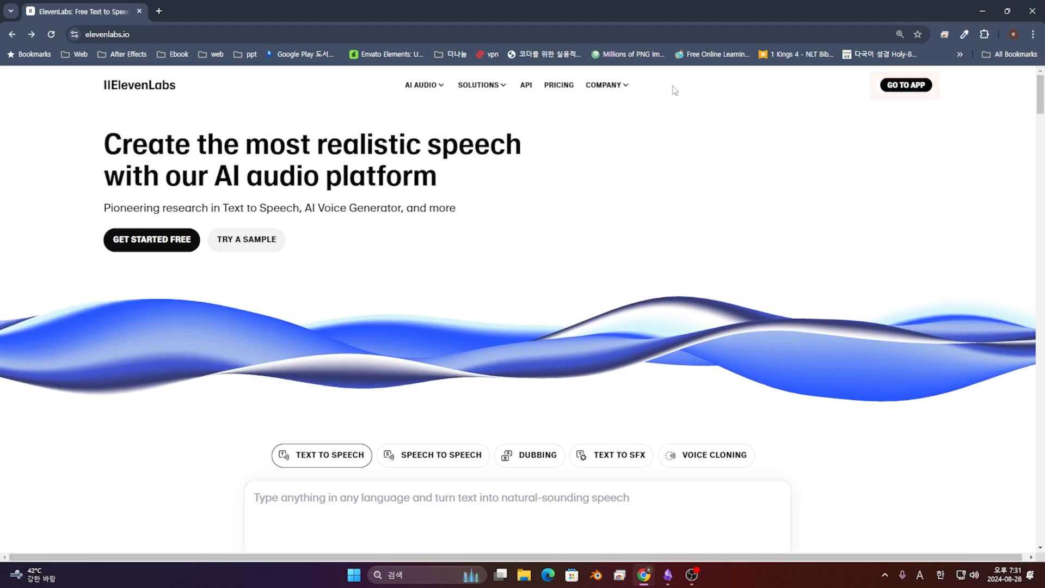
{"action": "left_click", "coordinate": [159, 244]}
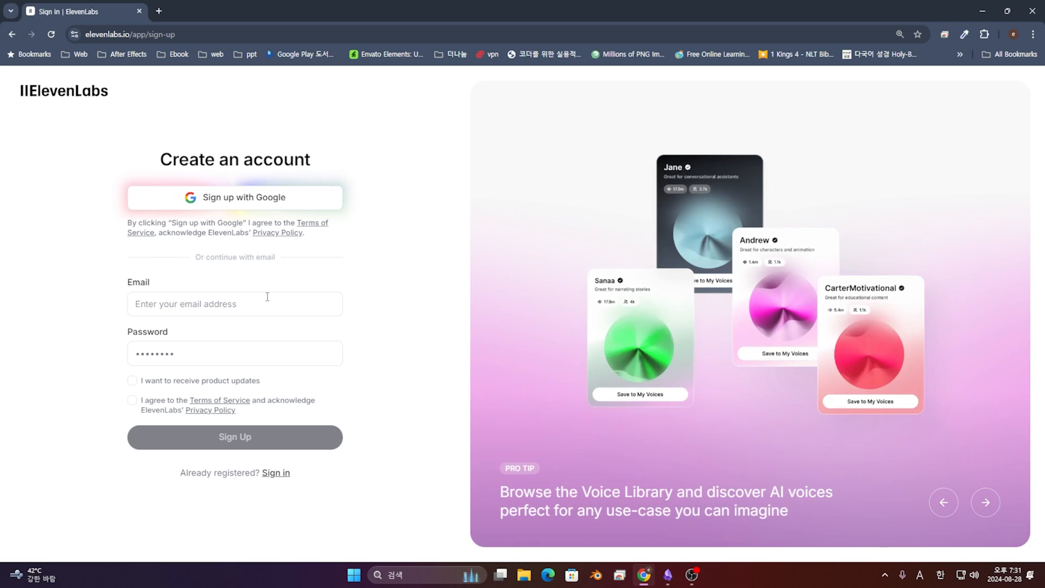
{"action": "left_click", "coordinate": [312, 203]}
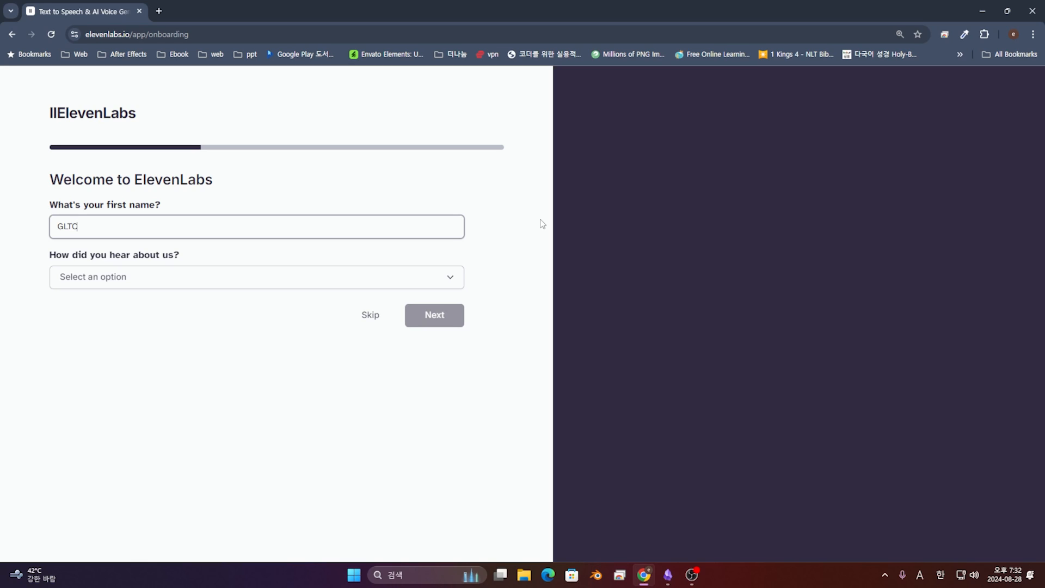
Step: Complete the onboarding questions with Friends/School as the referral source, Education as the user type and Teacher as the role
{"action": "left_click", "coordinate": [182, 278]}
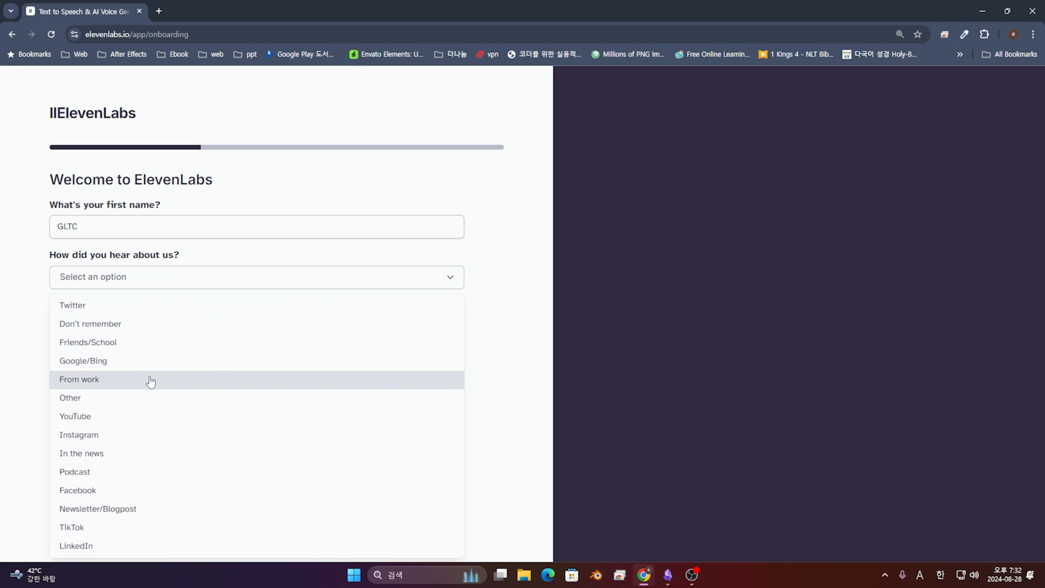
{"action": "left_click", "coordinate": [147, 345]}
{"action": "left_click", "coordinate": [415, 320]}
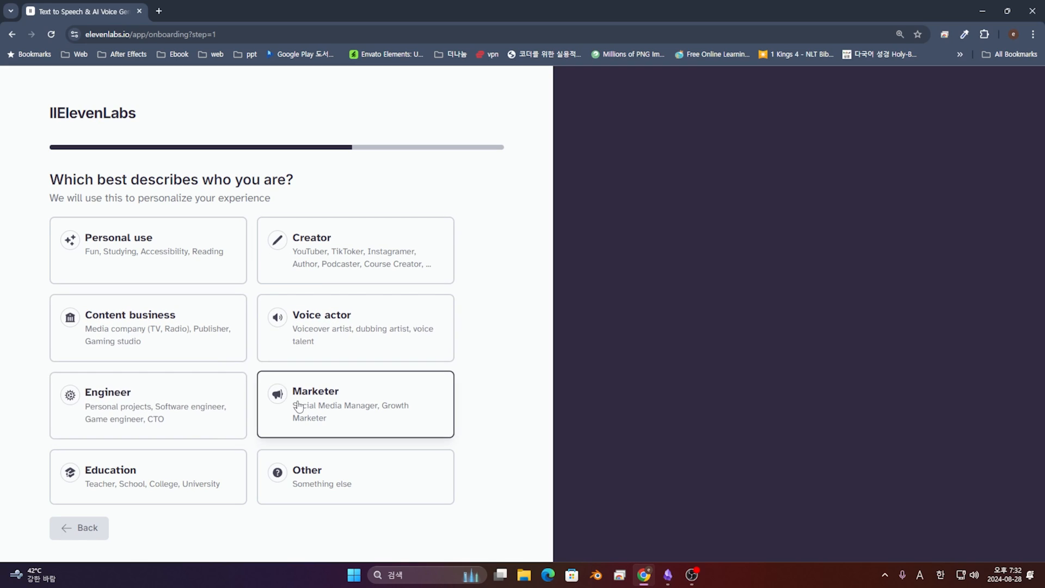
{"action": "left_click", "coordinate": [181, 480]}
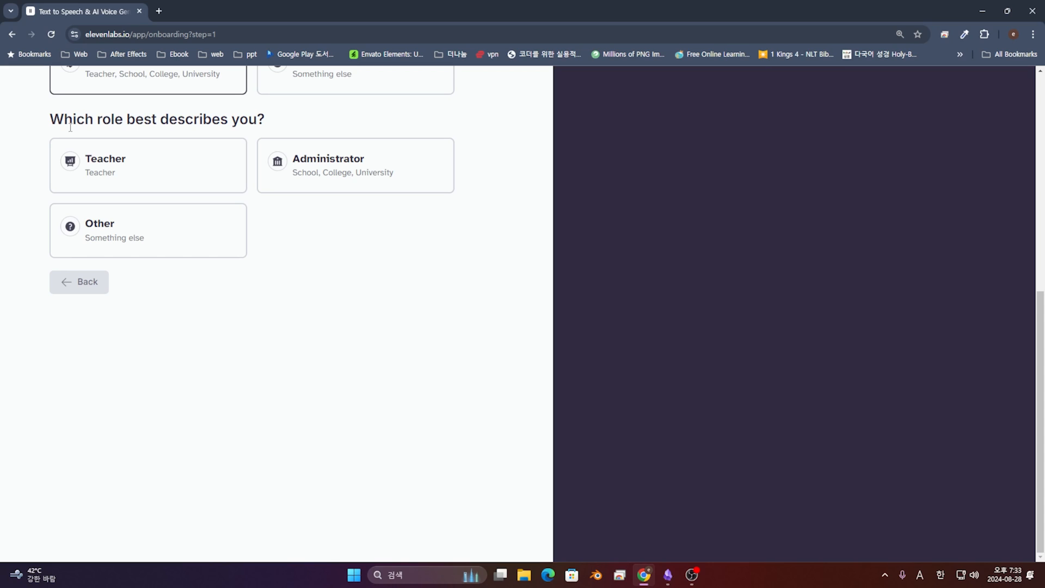
{"action": "left_click", "coordinate": [126, 177]}
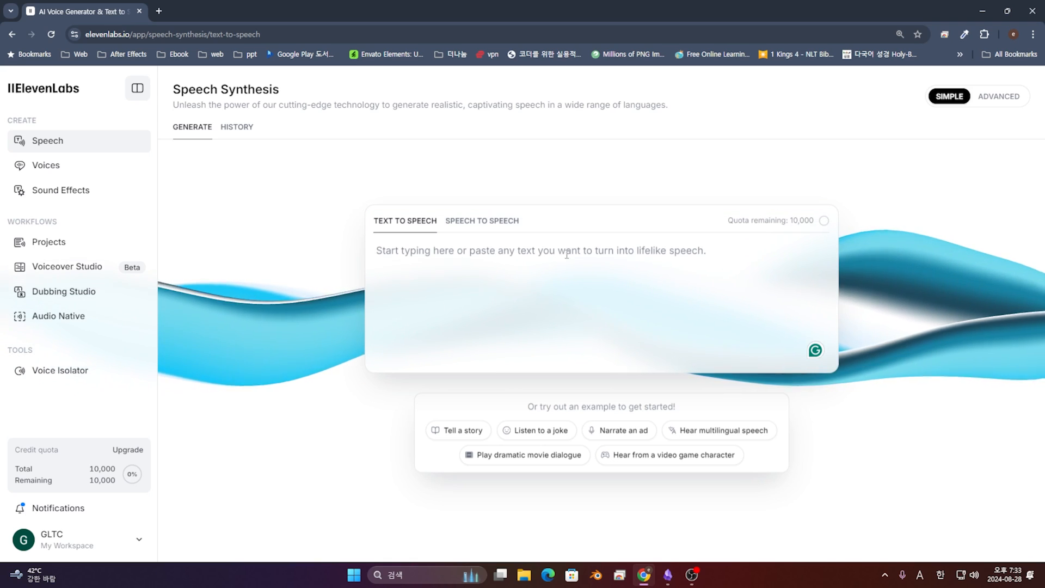
Step: Enter a text-to-speech greeting introducing the professor who teaches AI to GLTC Cadets, asking viewers to watch carefully and follow at the same time
{"action": "left_click", "coordinate": [541, 253]}
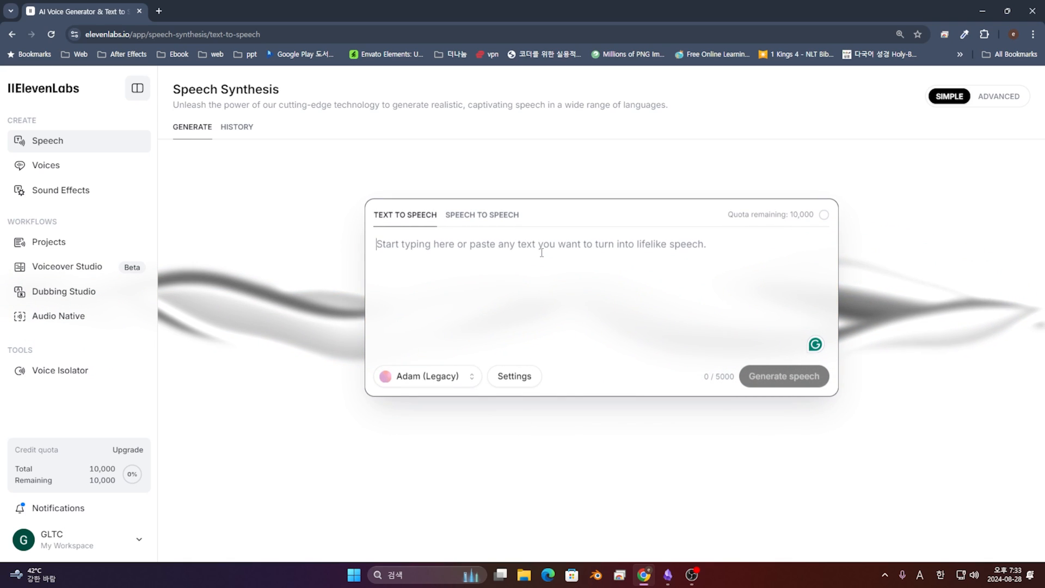
{"action": "type", "text": "Hello everyone, I am professor Andrew who teaches AI to GLTC Cadets, I hope you watch my video carefully and follow me at the same"}
{"action": "type", "text": "time"}
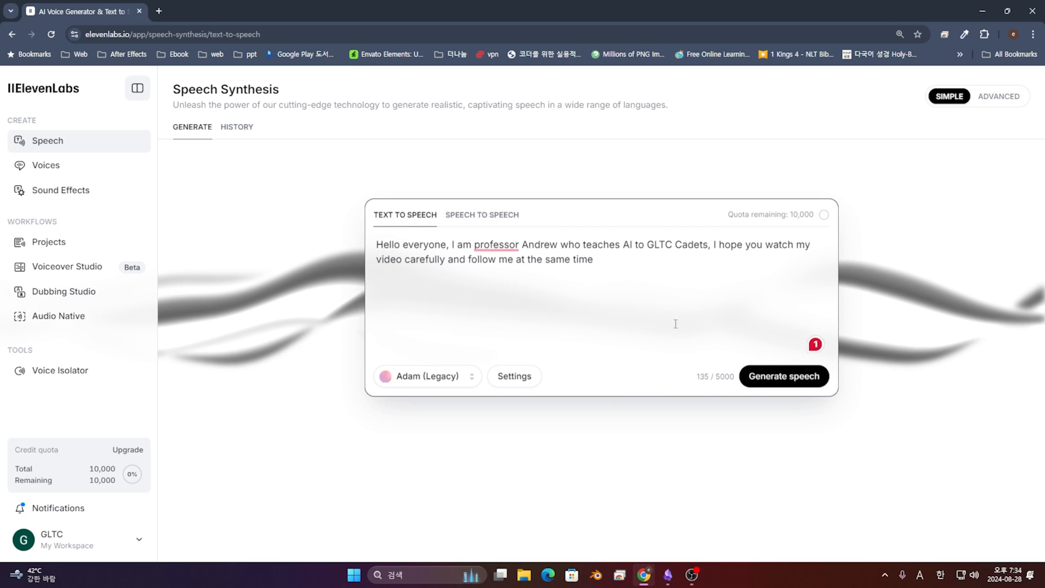
Step: Generate speech from the greeting with the Adam (Legacy) voice and play the audio
{"action": "left_click", "coordinate": [796, 380]}
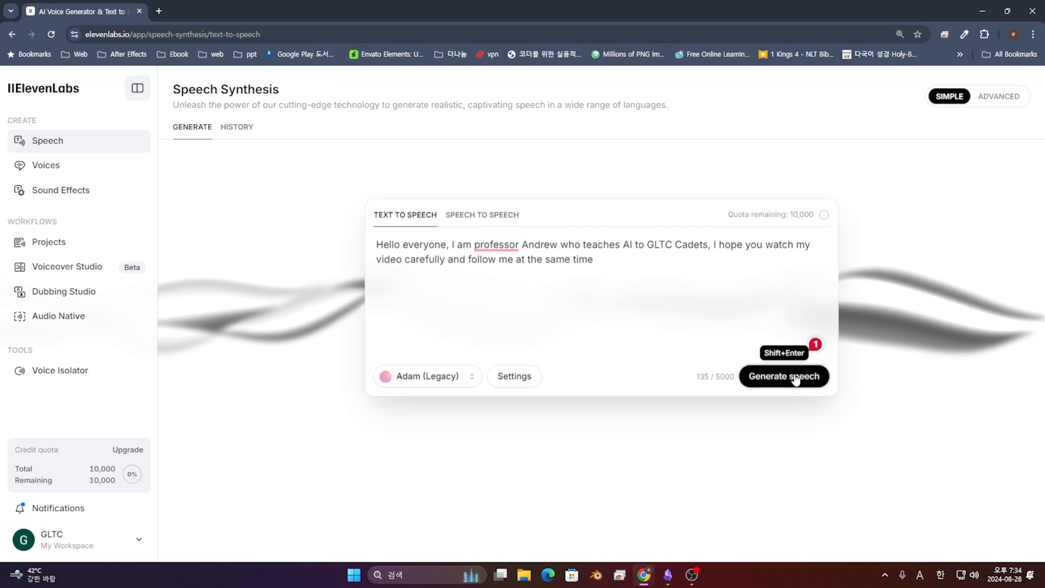
{"action": "left_click", "coordinate": [793, 377]}
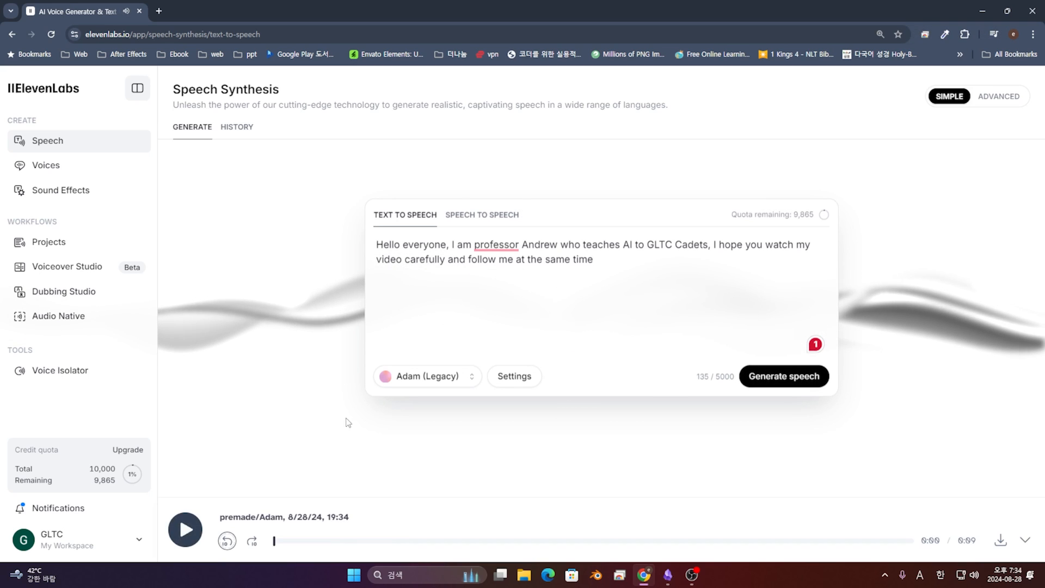
{"action": "left_click", "coordinate": [185, 529]}
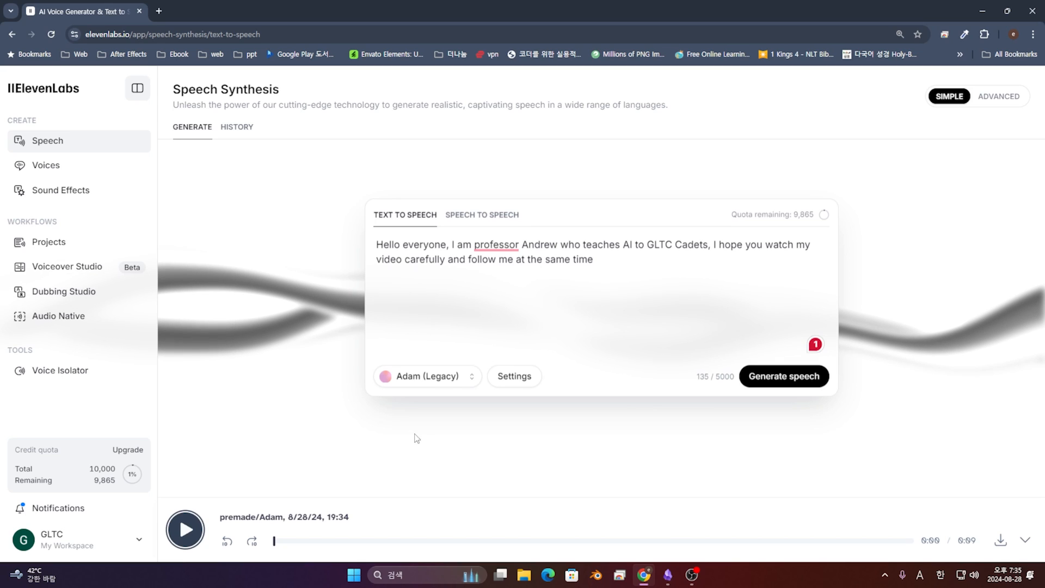
Step: Look through the available voices for the greeting and preview Alice
{"action": "left_click", "coordinate": [405, 381]}
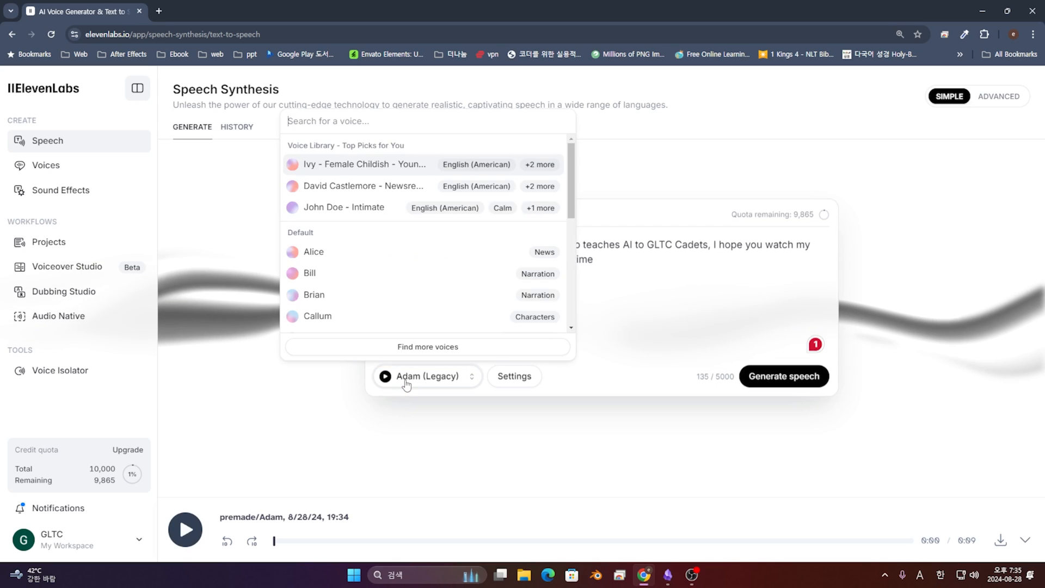
{"action": "scroll", "coordinate": [493, 247], "scroll_direction": "down", "scroll_amount": 5}
{"action": "scroll", "coordinate": [500, 256], "scroll_direction": "up", "scroll_amount": 1}
{"action": "scroll", "coordinate": [502, 264], "scroll_direction": "up", "scroll_amount": 4}
{"action": "scroll", "coordinate": [503, 270], "scroll_direction": "down", "scroll_amount": 5}
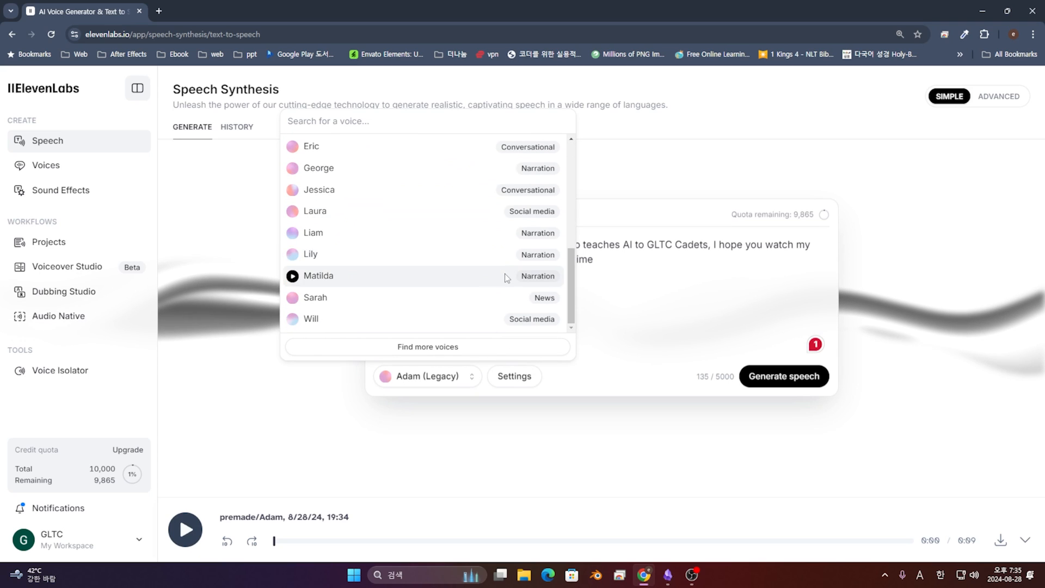
{"action": "scroll", "coordinate": [505, 273], "scroll_direction": "up", "scroll_amount": 5}
{"action": "scroll", "coordinate": [503, 272], "scroll_direction": "up", "scroll_amount": 1}
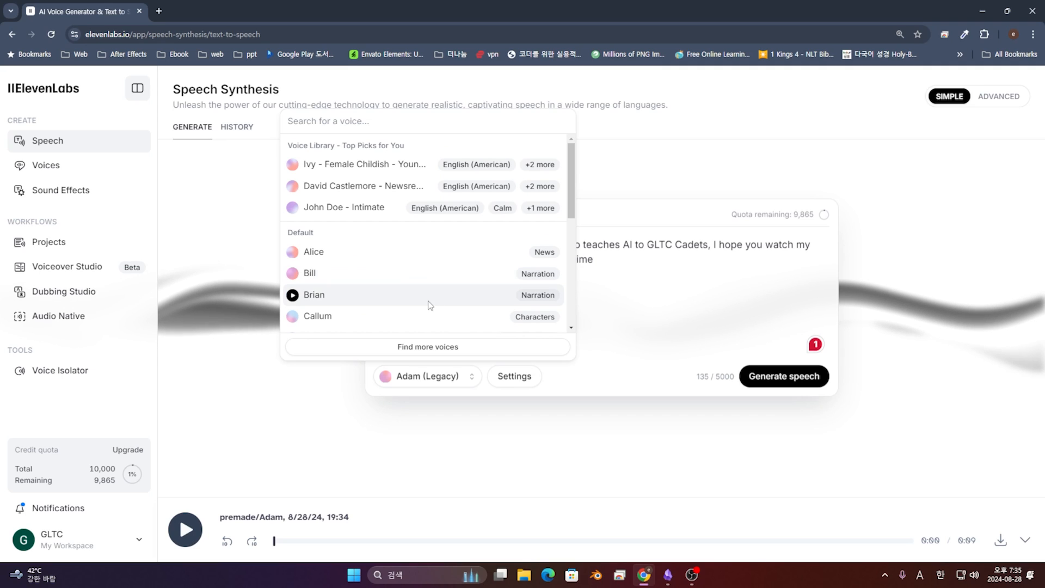
{"action": "left_click", "coordinate": [294, 254]}
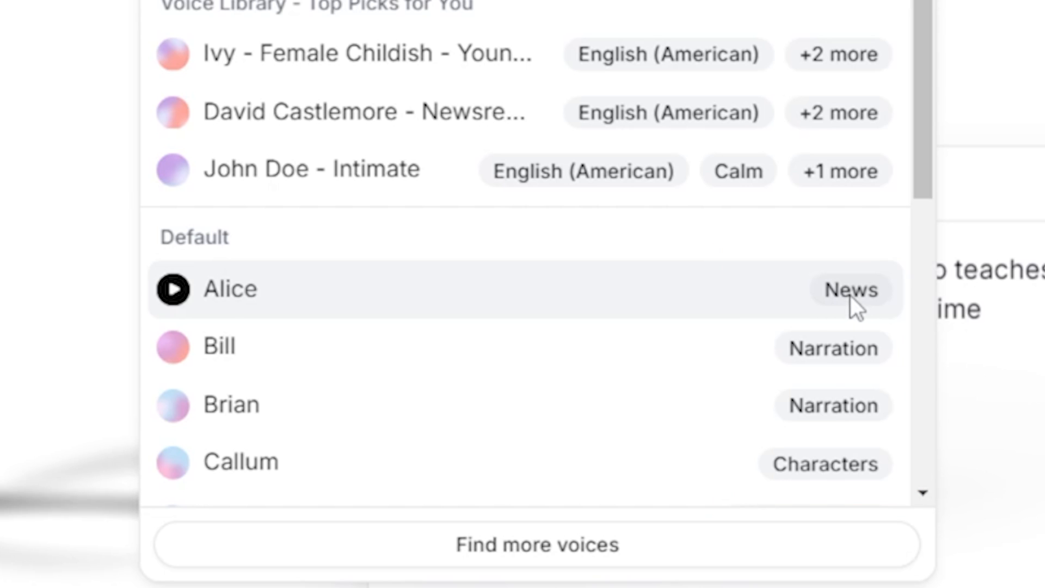
Step: Browse the default voices by category and preview Charlie and Charlotte
{"action": "scroll", "coordinate": [854, 403], "scroll_direction": "down", "scroll_amount": 3}
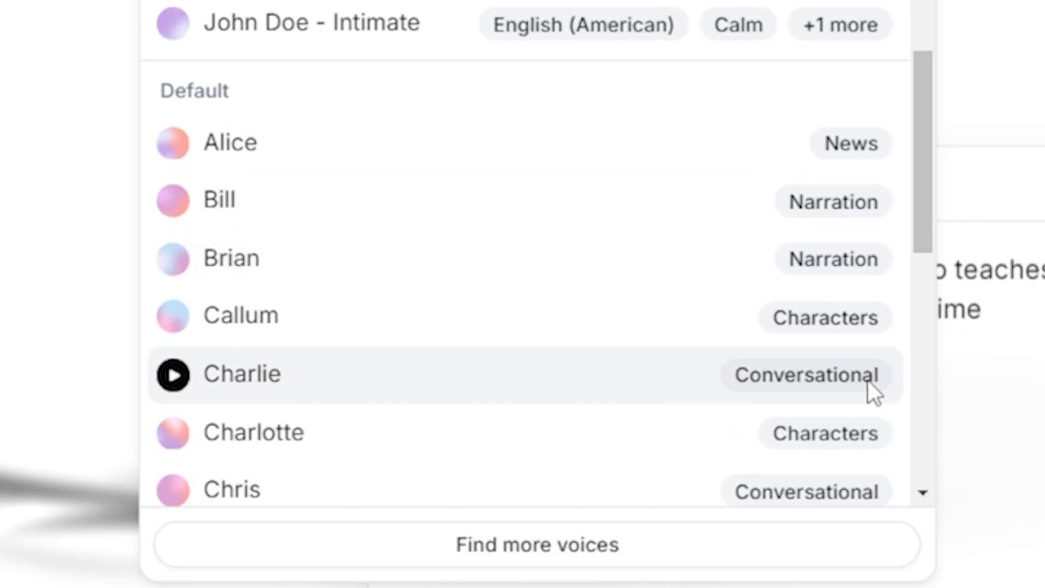
{"action": "scroll", "coordinate": [865, 389], "scroll_direction": "down", "scroll_amount": 3}
{"action": "scroll", "coordinate": [864, 400], "scroll_direction": "down", "scroll_amount": 10}
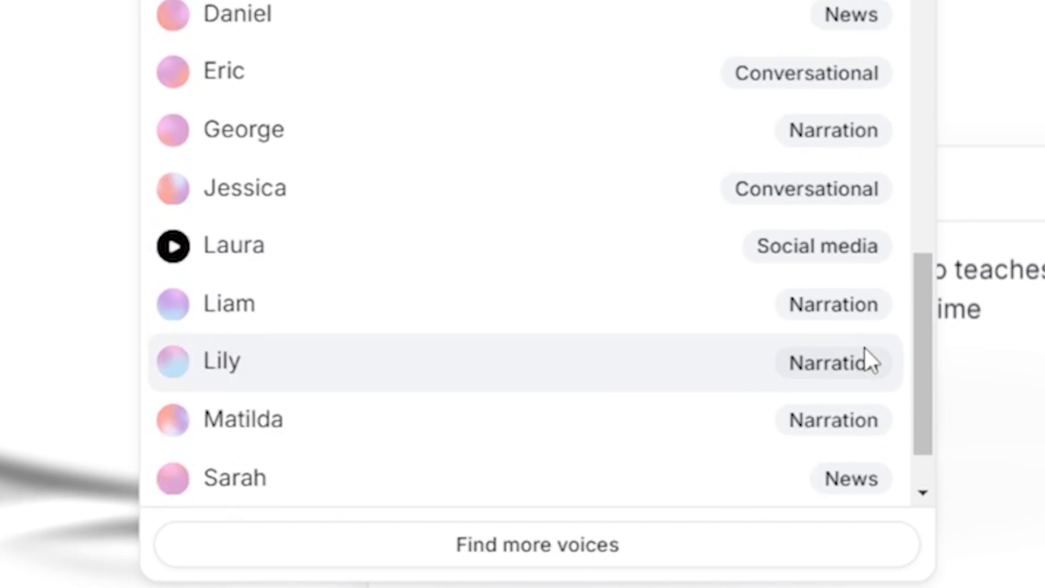
{"action": "scroll", "coordinate": [859, 414], "scroll_direction": "up", "scroll_amount": 13}
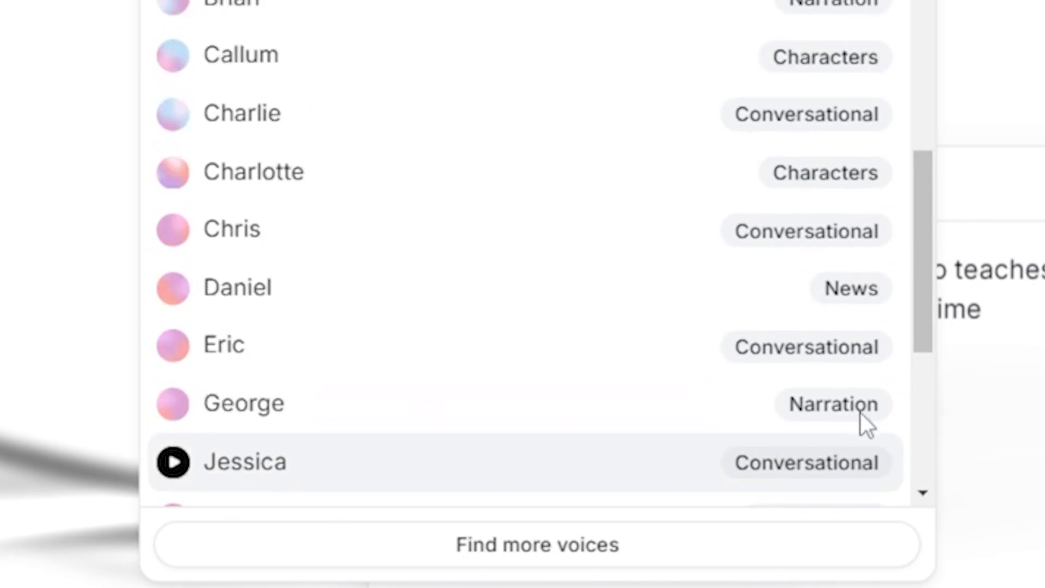
{"action": "scroll", "coordinate": [783, 381], "scroll_direction": "down", "scroll_amount": 1}
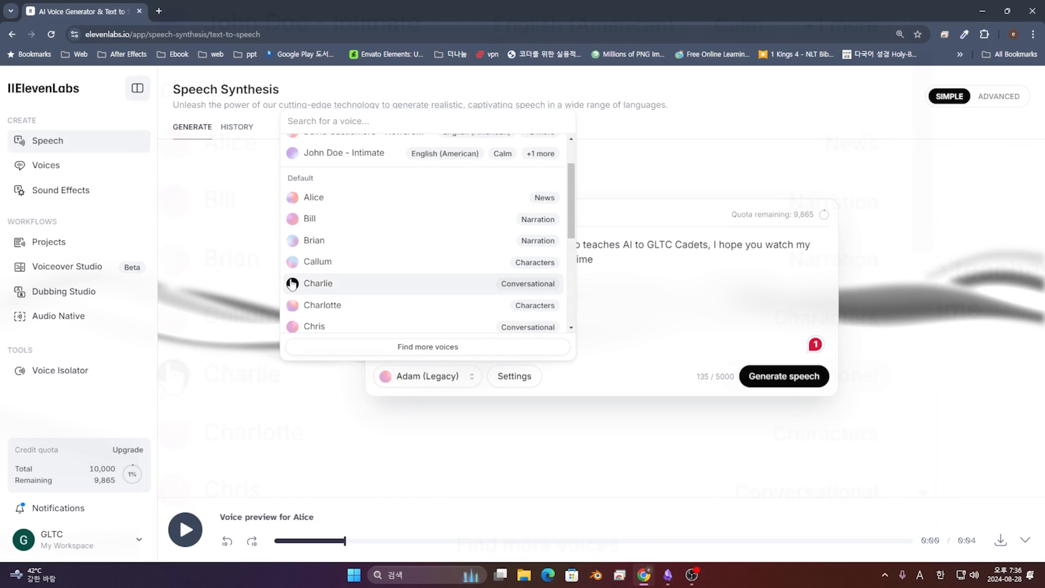
{"action": "left_click", "coordinate": [292, 283]}
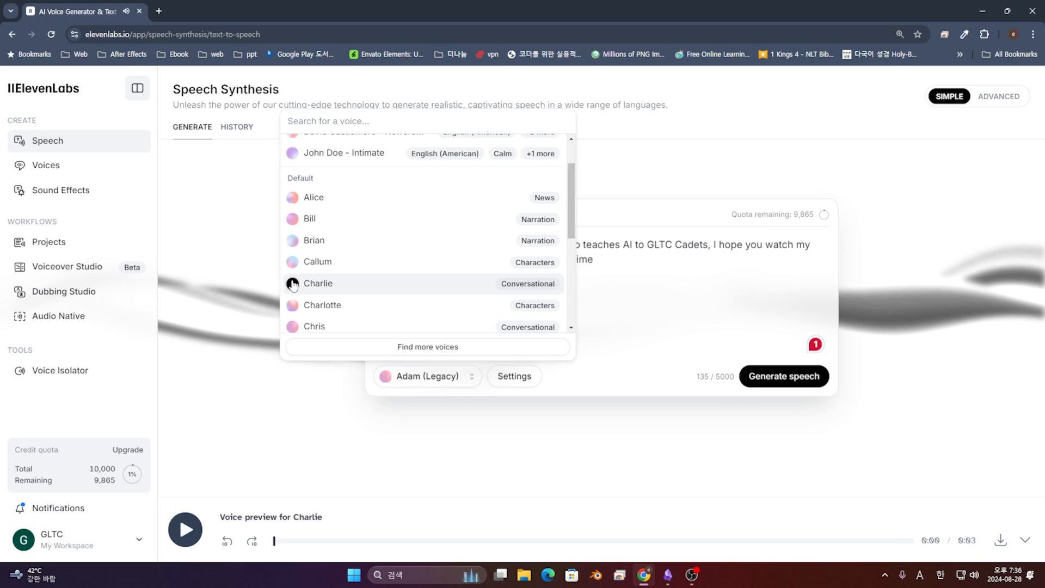
{"action": "left_click", "coordinate": [293, 305]}
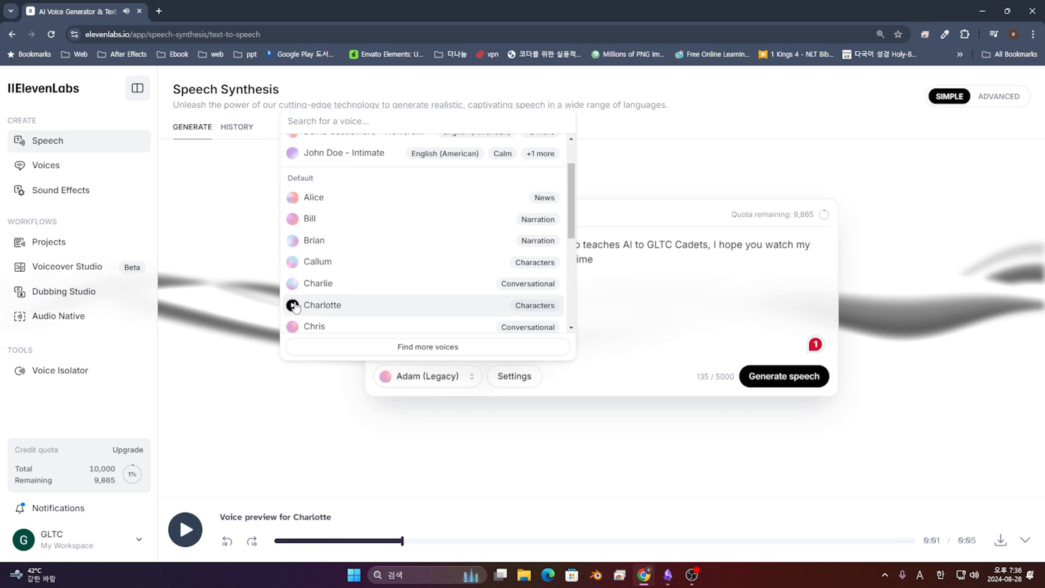
{"action": "key", "text": "alt+Tab"}
{"action": "key", "text": "alt+Tab"}
{"action": "key", "text": "Tab"}
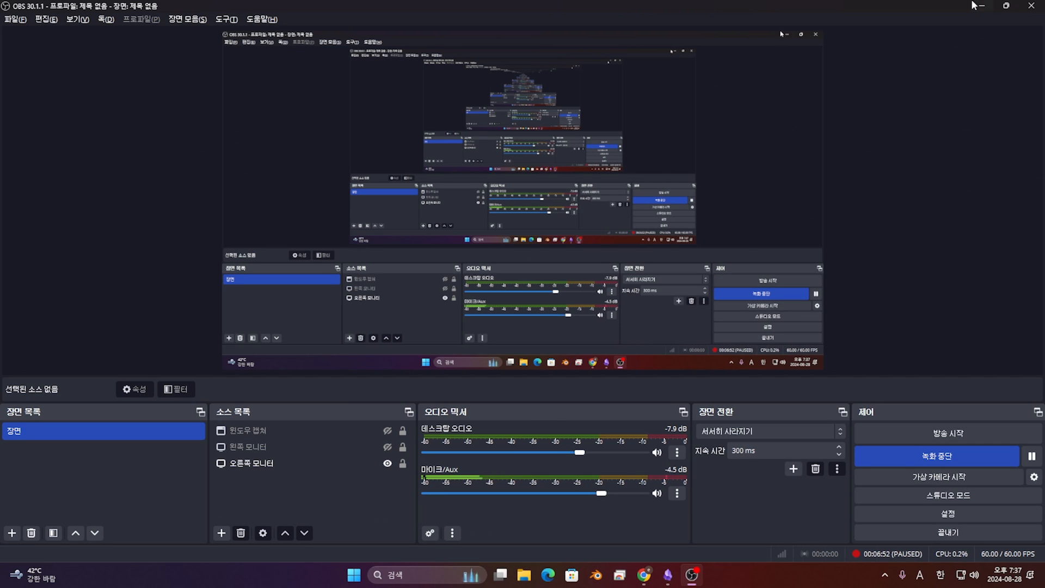
{"action": "key", "text": "alt+Tab"}
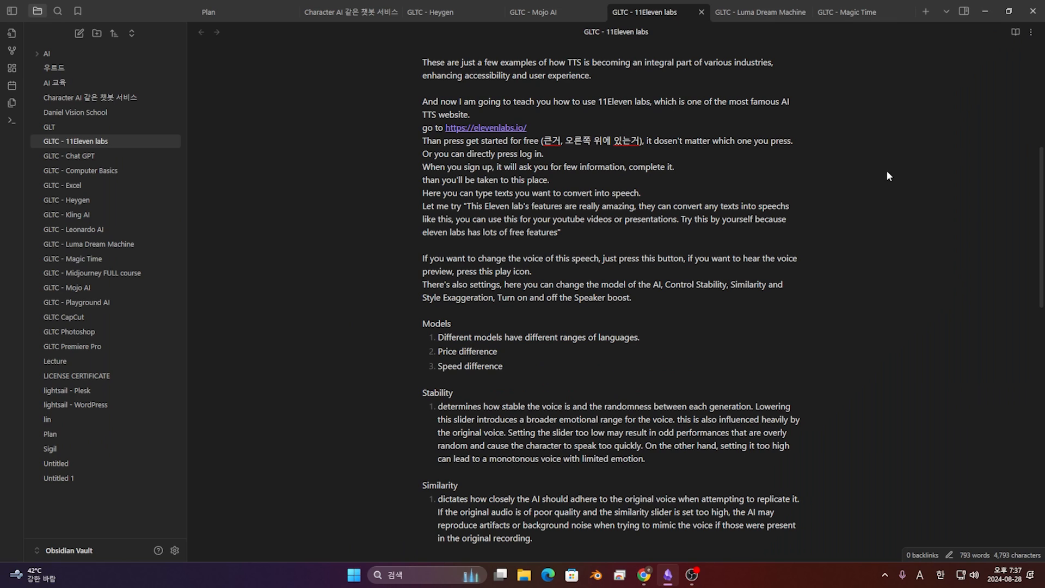
{"action": "left_click", "coordinate": [986, 11]}
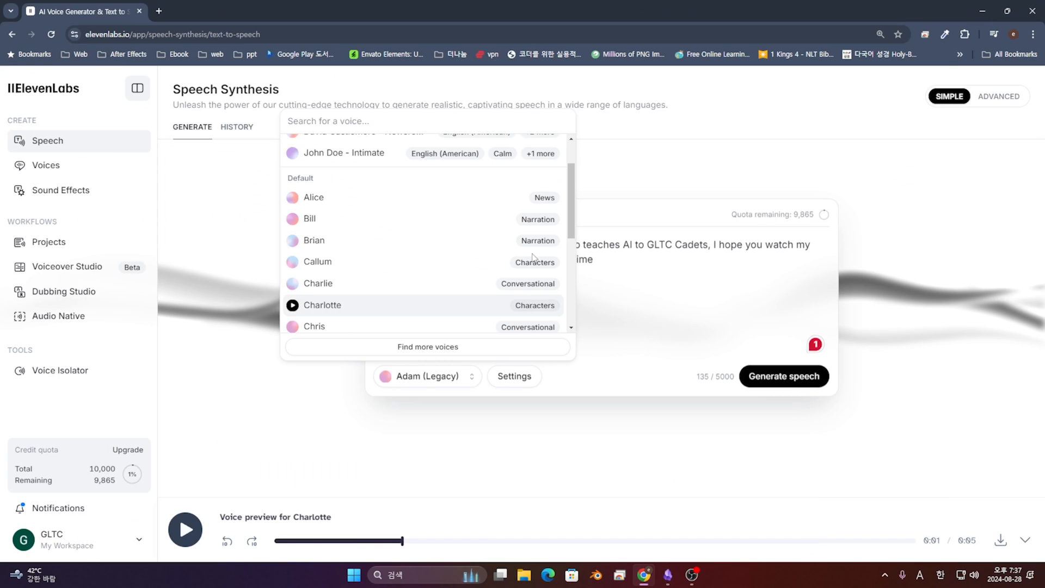
Step: Choose Chris as the voice for the greeting and preview Brian from the default voices
{"action": "left_click", "coordinate": [297, 272]}
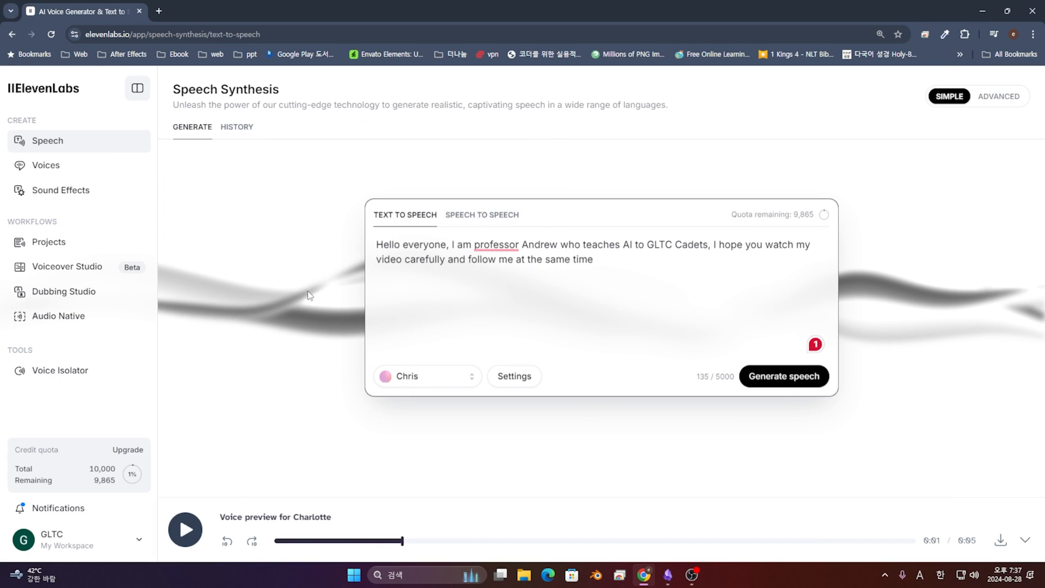
{"action": "left_click", "coordinate": [400, 383]}
{"action": "left_click", "coordinate": [292, 295]}
{"action": "scroll", "coordinate": [297, 277], "scroll_direction": "down", "scroll_amount": 3}
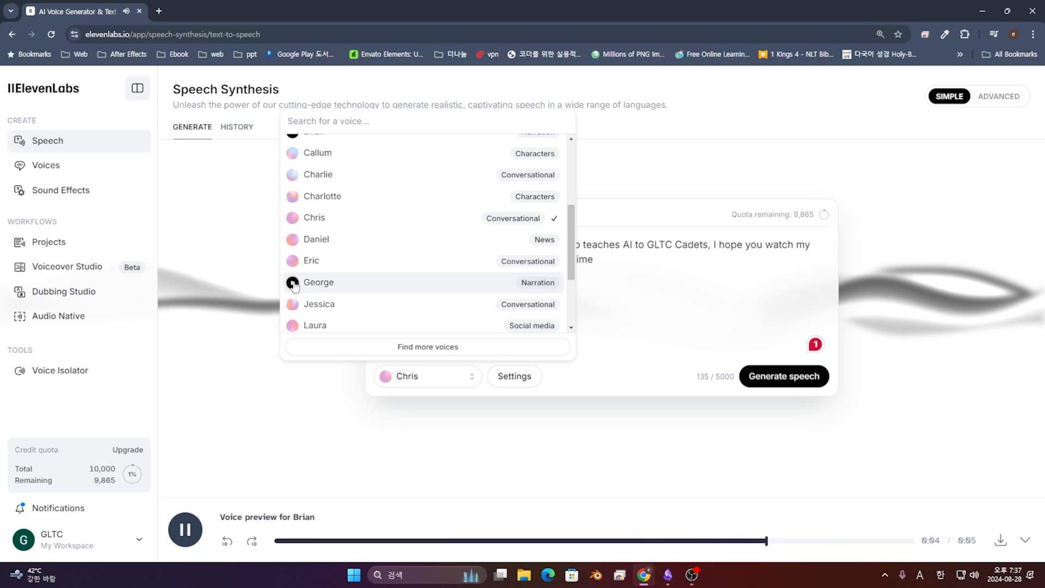
Step: Preview George, select it as the voice and generate speech from the greeting
{"action": "left_click", "coordinate": [293, 283]}
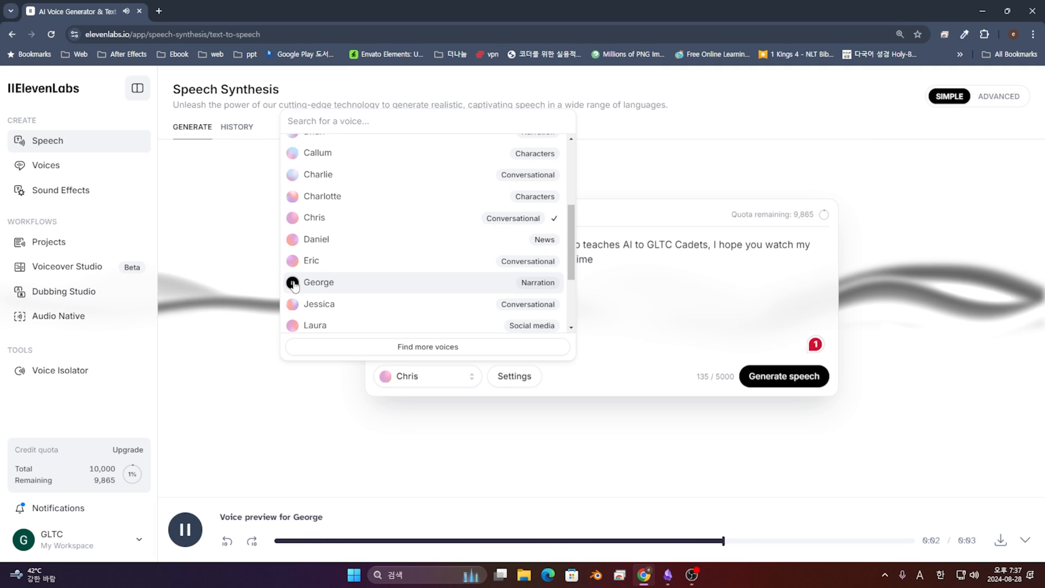
{"action": "left_click", "coordinate": [323, 283]}
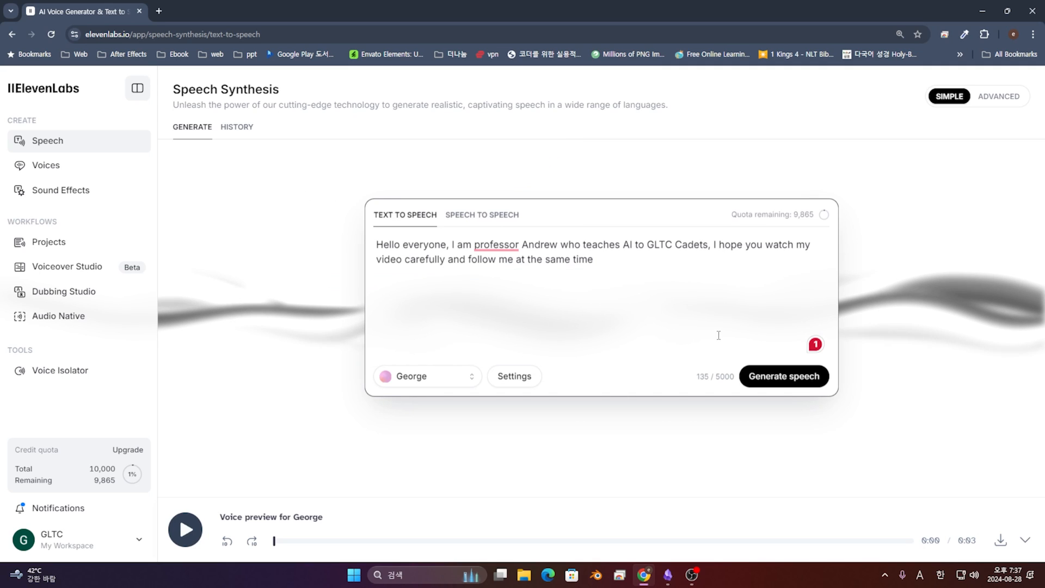
{"action": "left_click", "coordinate": [787, 377]}
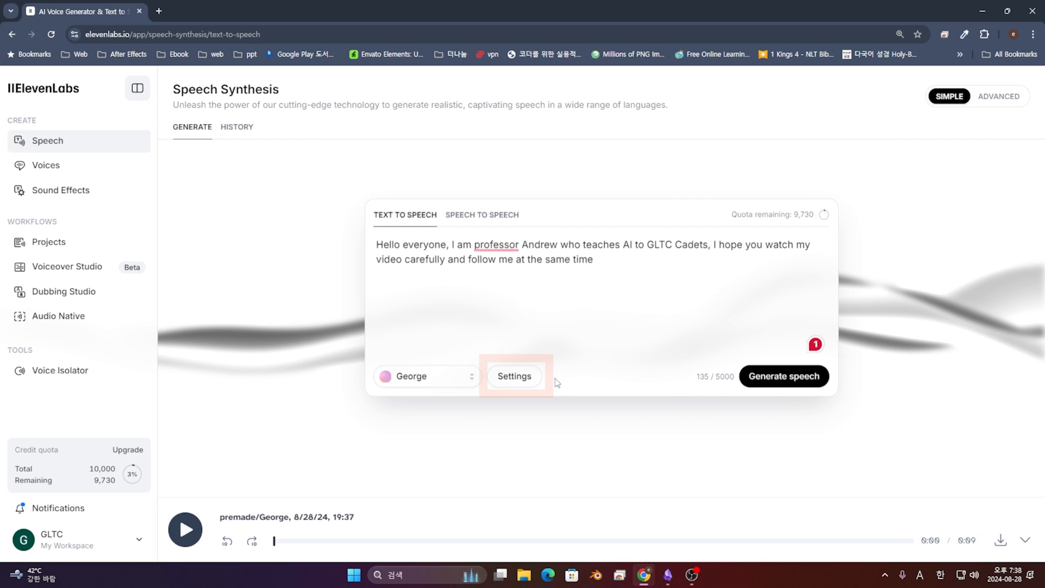
Step: In the speech settings, try Stability at 0% and 100%, return it to 50%, and raise Similarity to 100%
{"action": "left_click", "coordinate": [516, 381]}
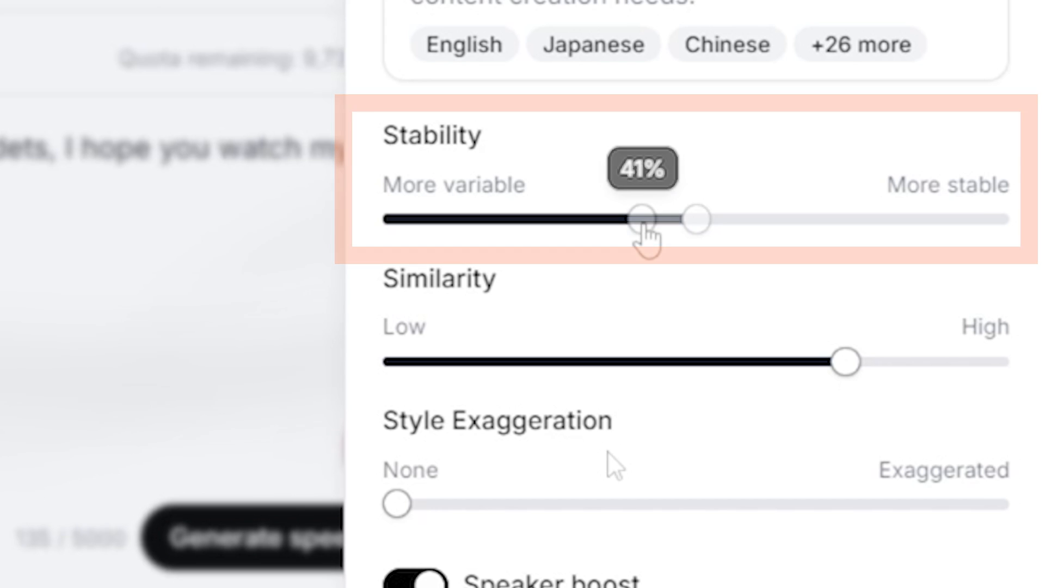
{"action": "left_click_drag", "start_coordinate": [646, 236], "coordinate": [318, 224]}
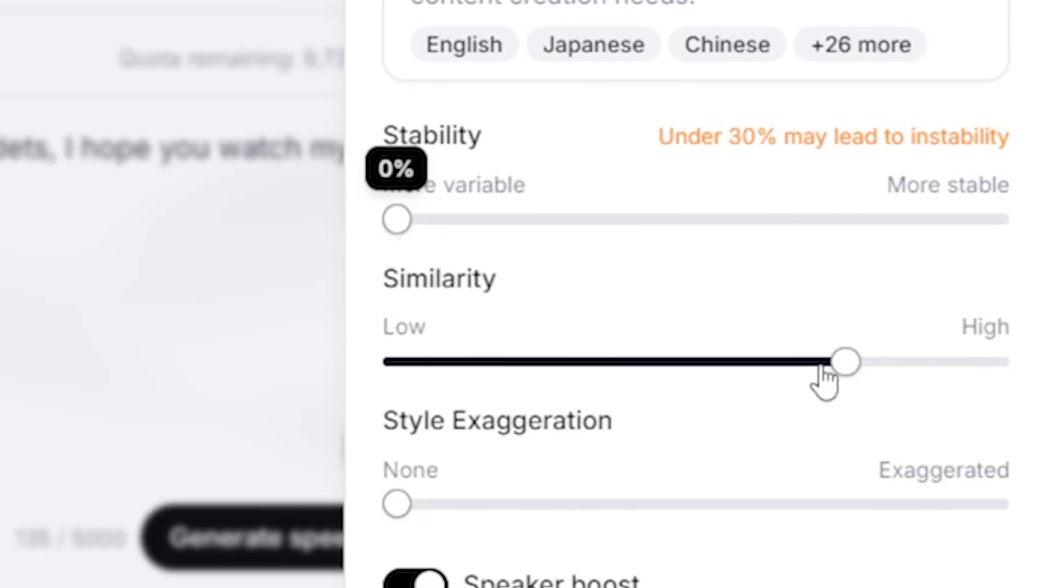
{"action": "left_click_drag", "start_coordinate": [664, 236], "coordinate": [1037, 228]}
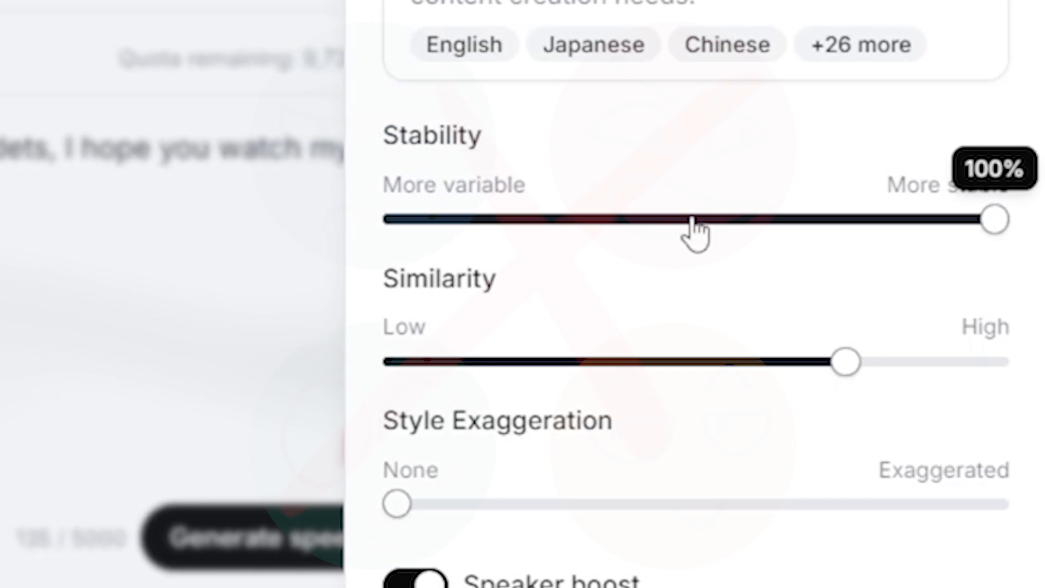
{"action": "mouse_move", "coordinate": [687, 233]}
{"action": "left_mouse_down"}
{"action": "mouse_move", "coordinate": [713, 236]}
{"action": "mouse_move", "coordinate": [700, 243]}
{"action": "left_mouse_up"}
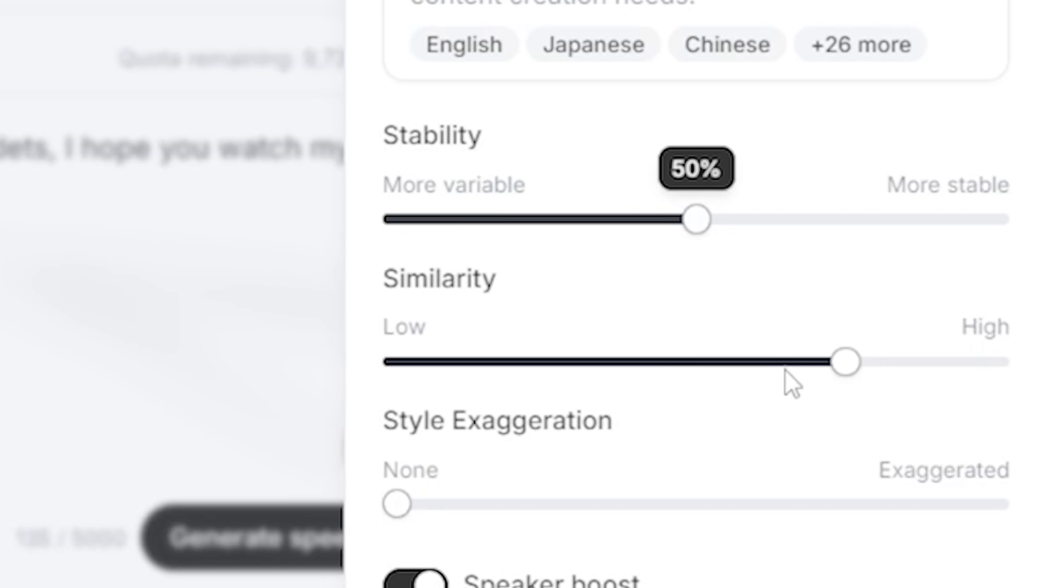
{"action": "left_click_drag", "start_coordinate": [845, 361], "coordinate": [1008, 360]}
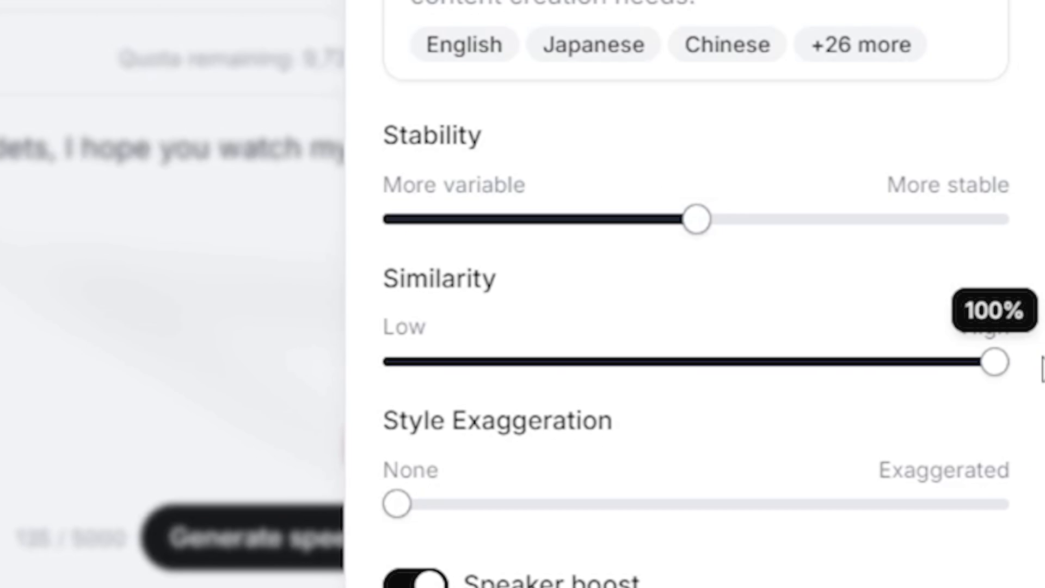
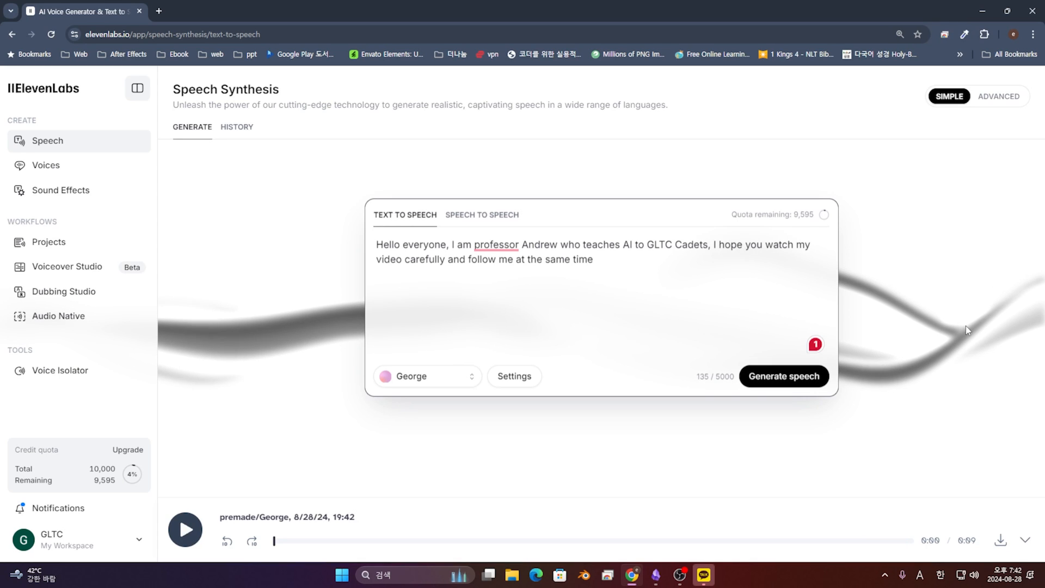
Step: Download the generated George speech as an MP3, open the file in the media player and close the player
{"action": "left_click", "coordinate": [1001, 540]}
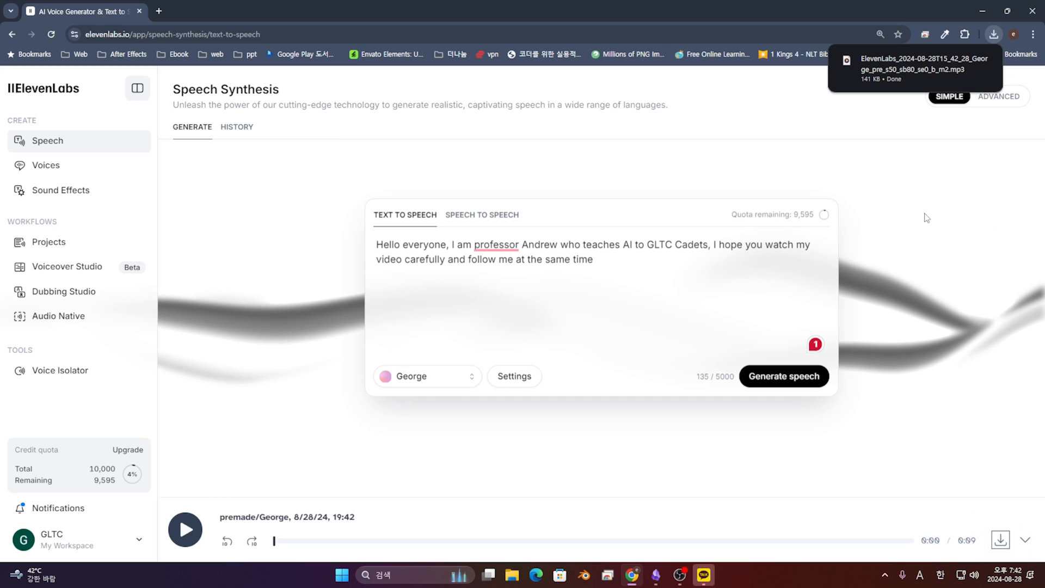
{"action": "left_click", "coordinate": [923, 75]}
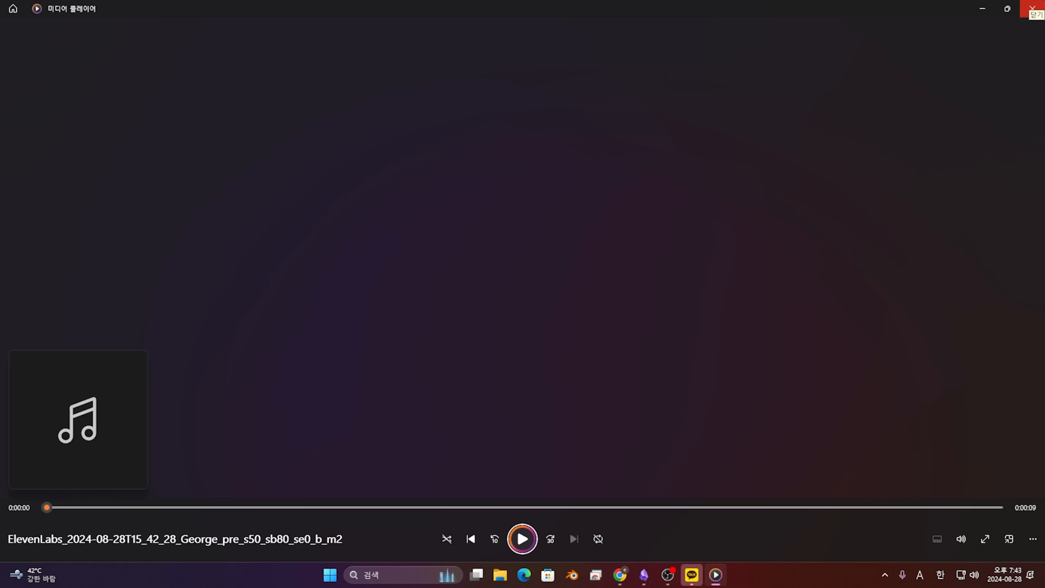
{"action": "left_click", "coordinate": [1032, 8]}
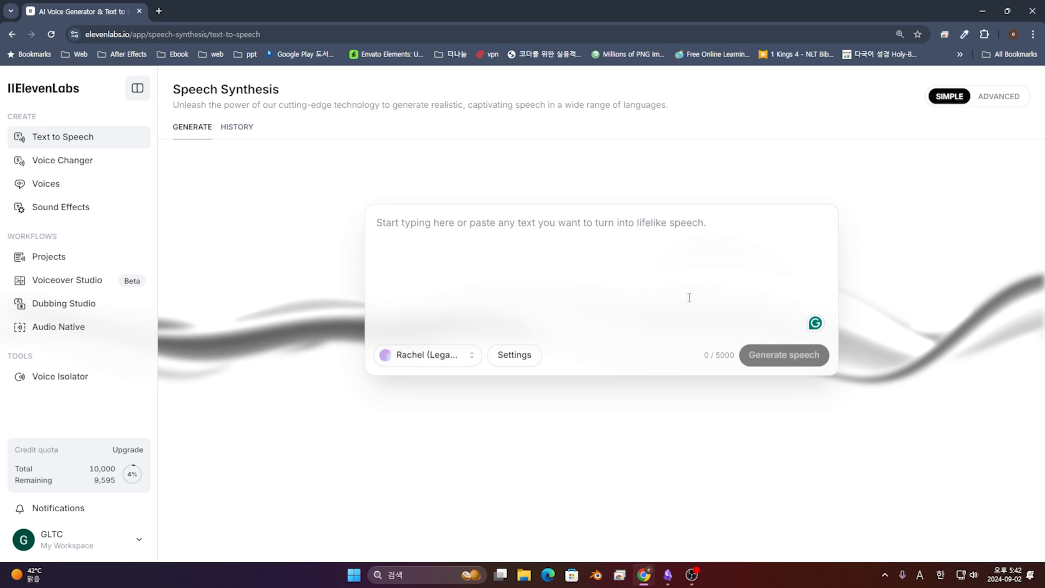
Step: Open the speech synthesis history and delete the Adam entry from it
{"action": "left_click", "coordinate": [241, 134]}
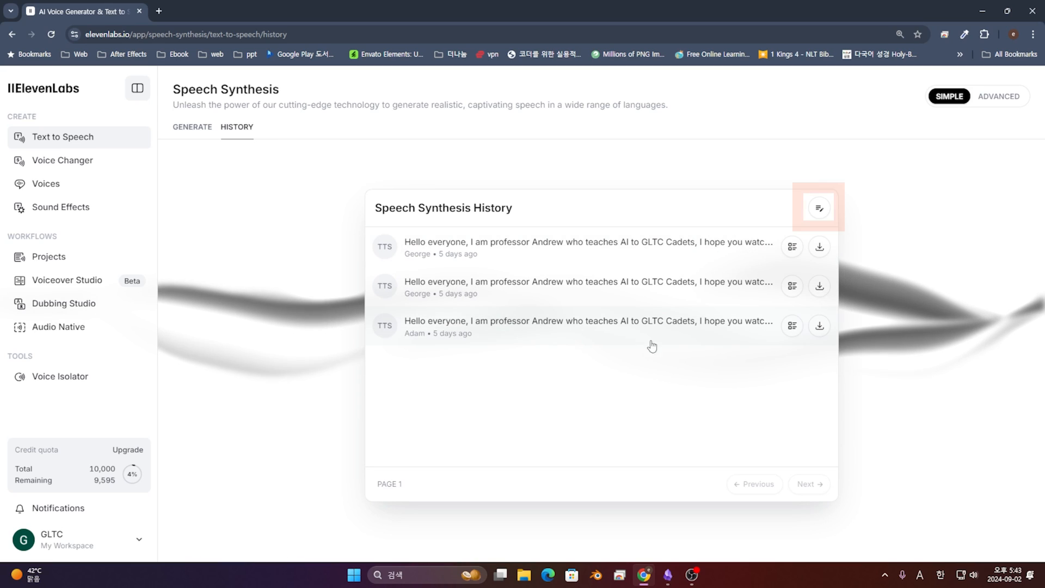
{"action": "left_click", "coordinate": [828, 210]}
{"action": "left_click", "coordinate": [374, 246]}
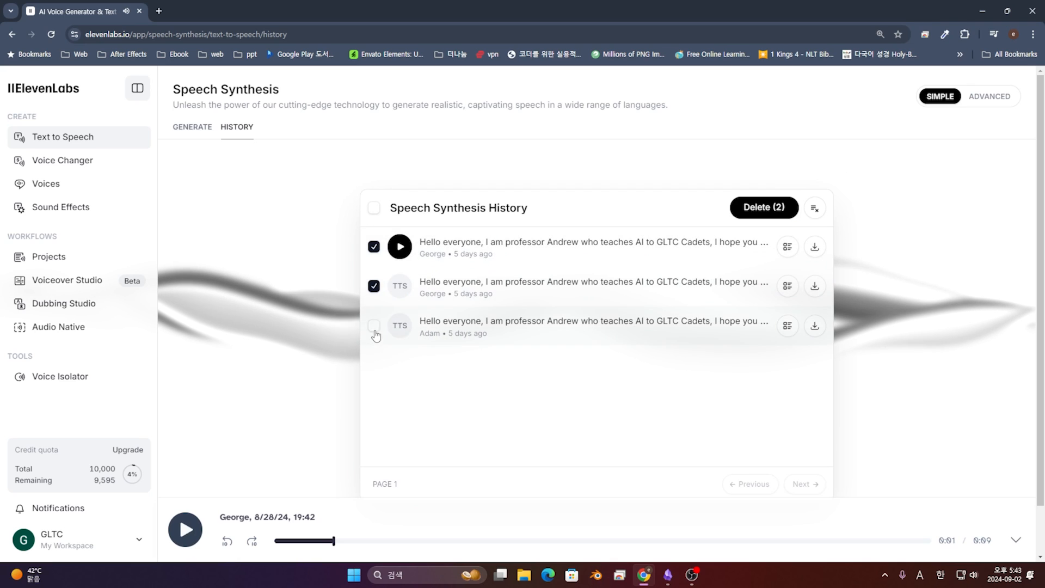
{"action": "left_click", "coordinate": [373, 248]}
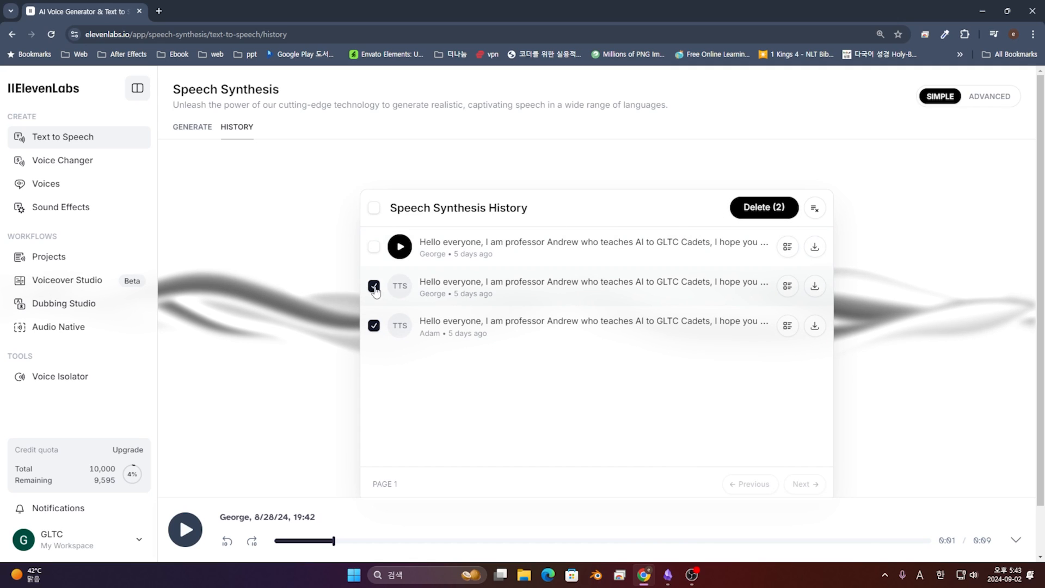
{"action": "left_click", "coordinate": [739, 211]}
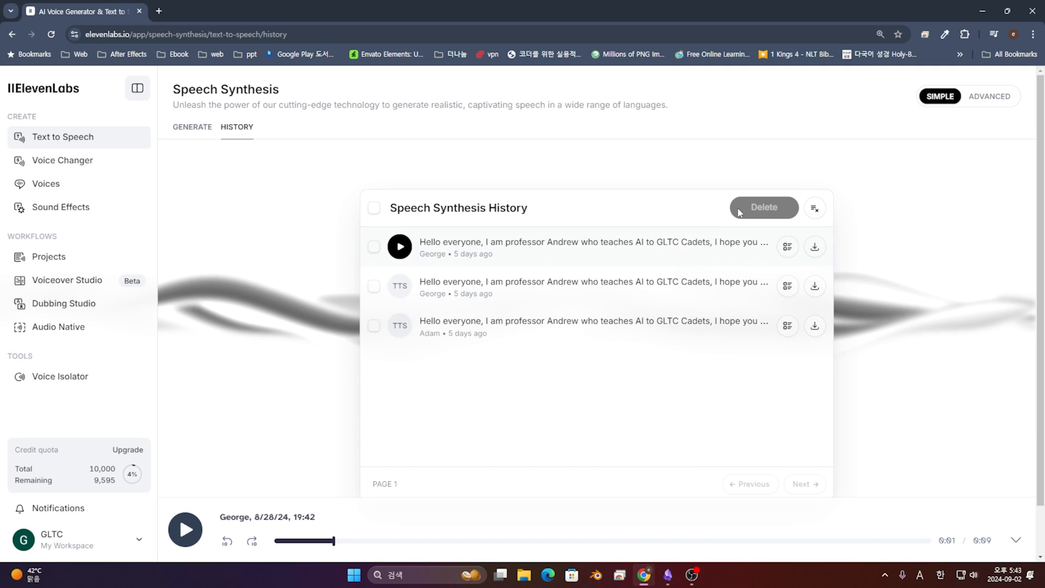
Step: Restore the text of the most recent George entry from its details and play part of its audio
{"action": "left_click", "coordinate": [786, 249]}
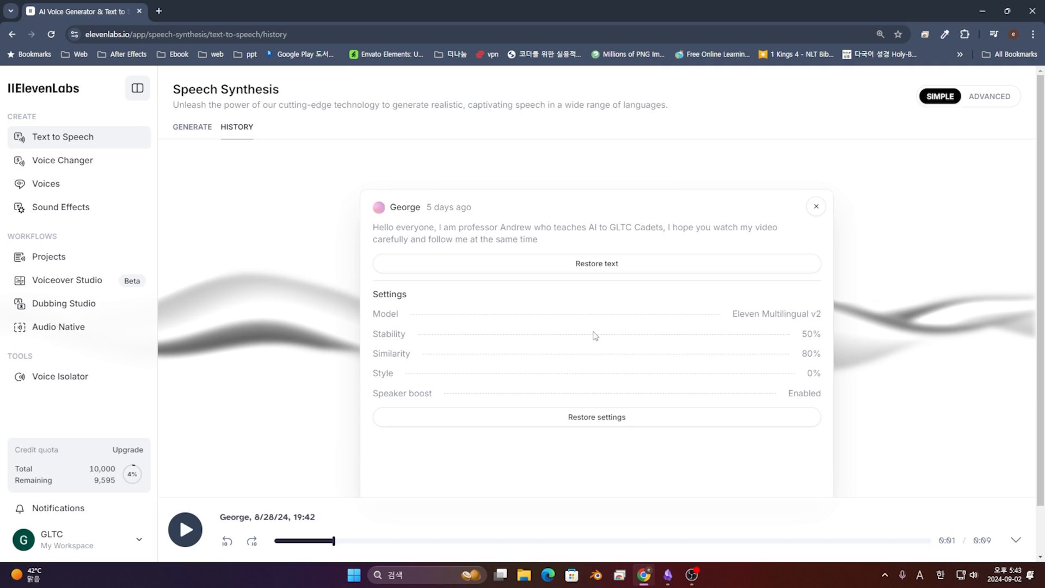
{"action": "left_click", "coordinate": [620, 263]}
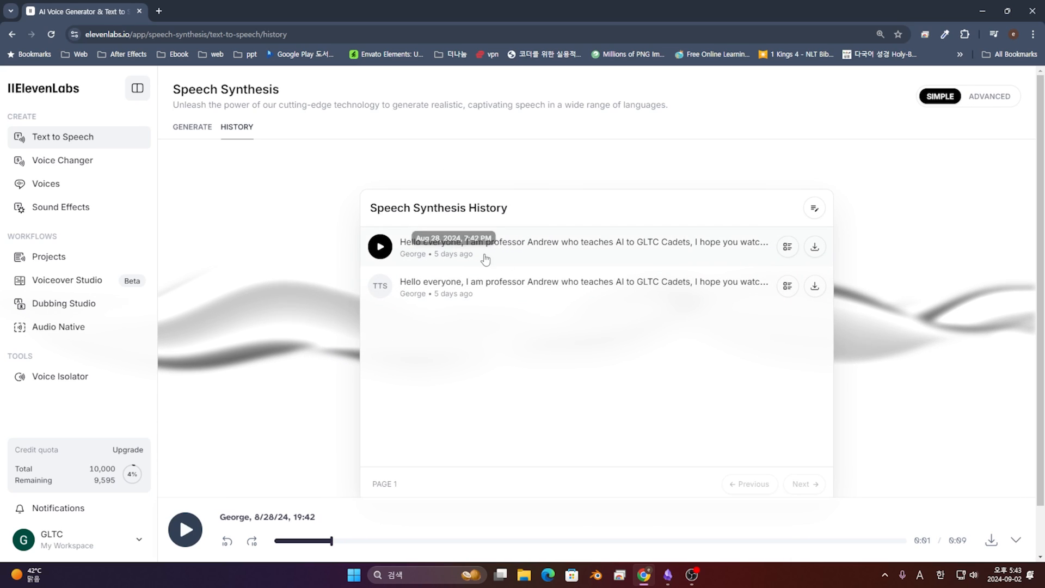
{"action": "left_click", "coordinate": [486, 258]}
{"action": "left_click", "coordinate": [380, 246]}
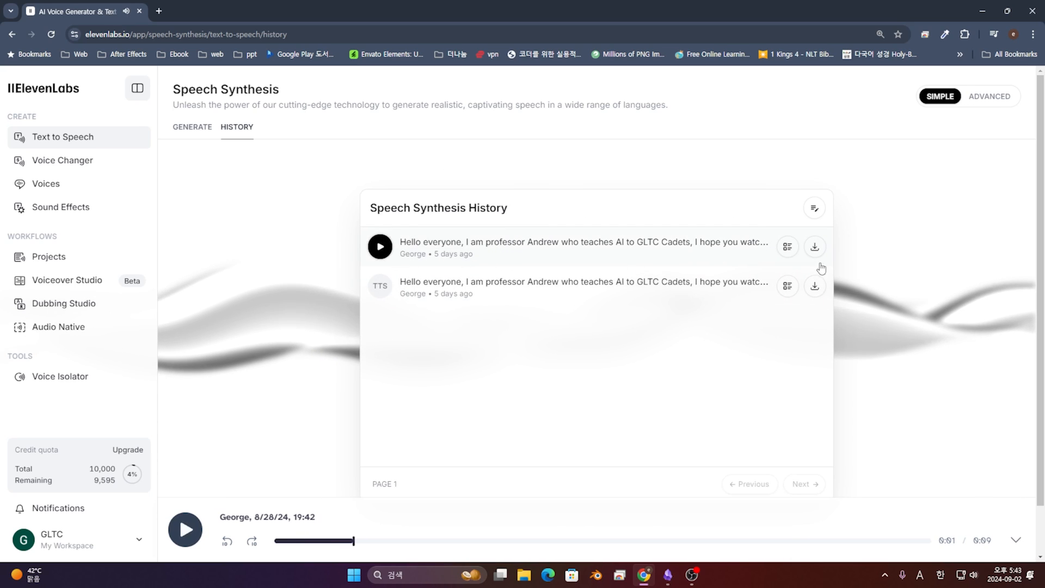
Step: Restore the voice settings of the most recent George entry and close its details
{"action": "left_click", "coordinate": [794, 252]}
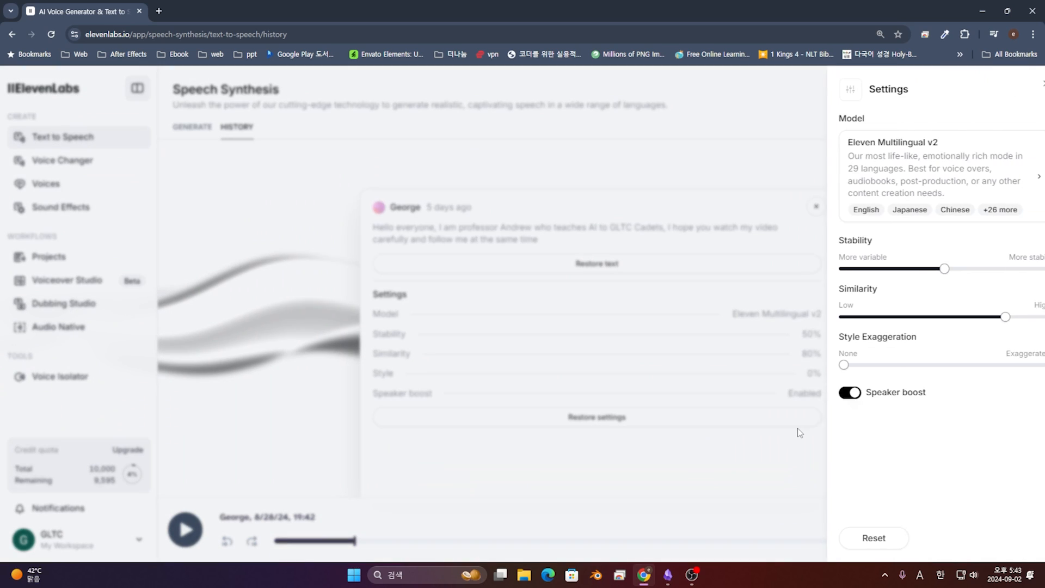
{"action": "left_click", "coordinate": [602, 423]}
{"action": "left_click", "coordinate": [669, 414]}
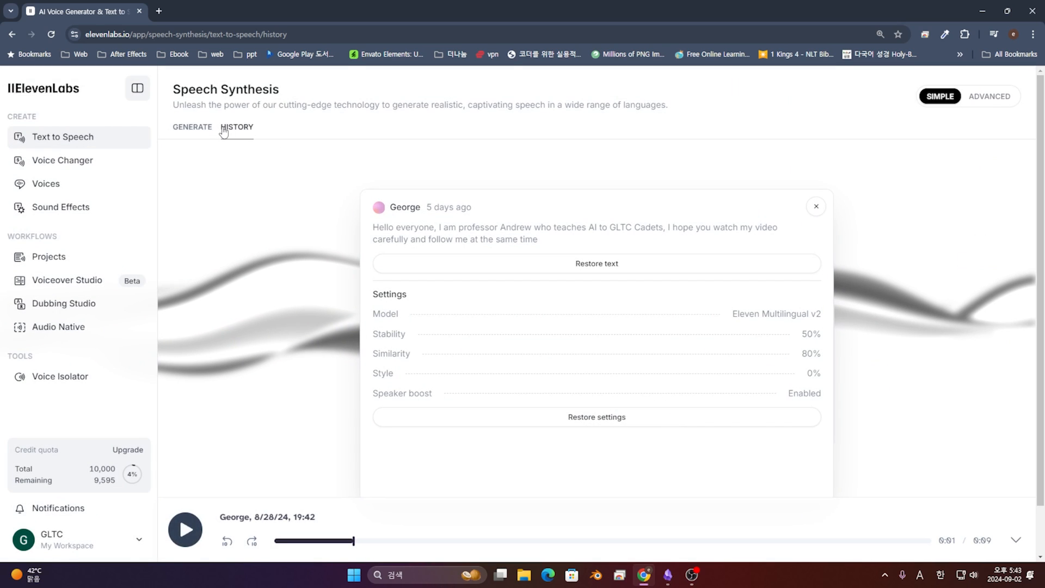
{"action": "left_click_drag", "start_coordinate": [797, 215], "coordinate": [809, 207]}
{"action": "left_click", "coordinate": [812, 206]}
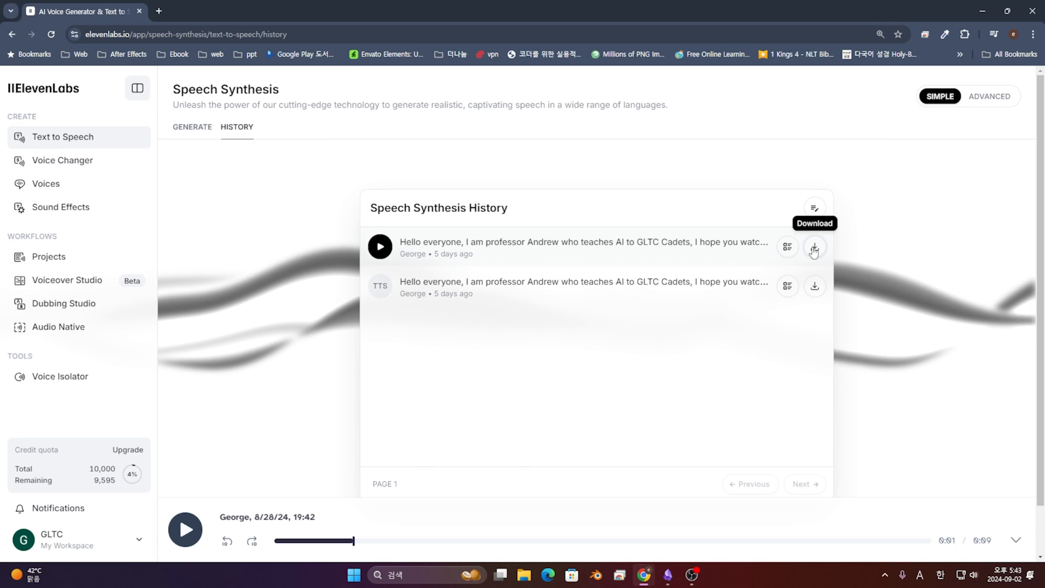
Step: Play the most recent George entry from the history, return to speech generation and skip the audio forward 10 seconds
{"action": "left_click", "coordinate": [381, 246]}
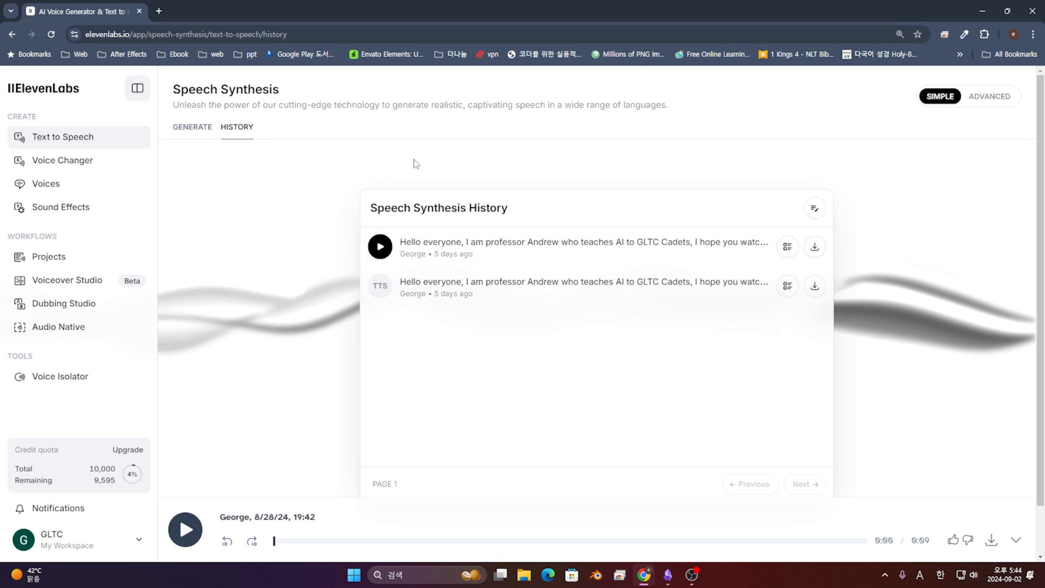
{"action": "left_click", "coordinate": [193, 128]}
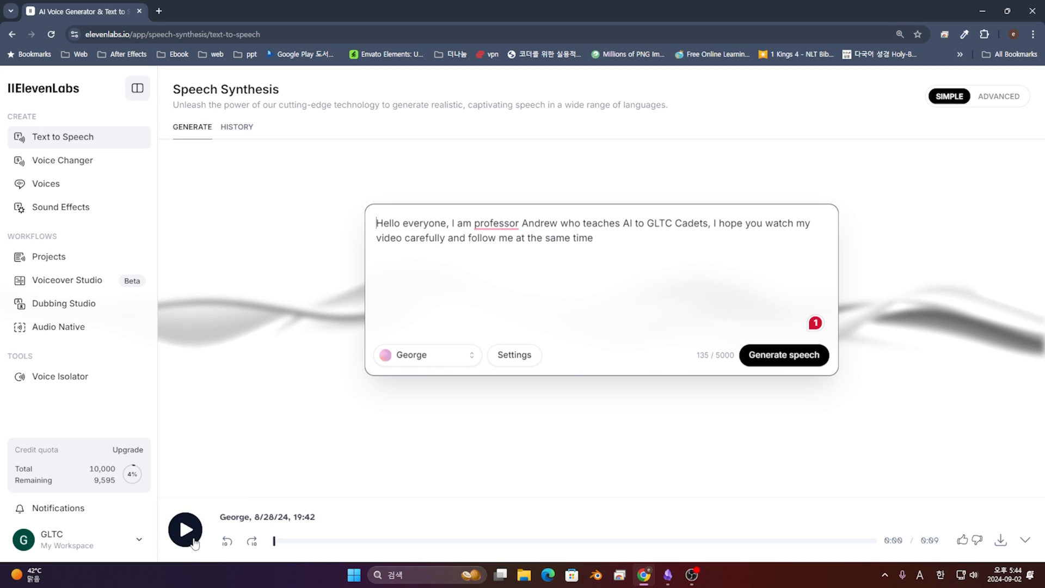
{"action": "left_click", "coordinate": [251, 541]}
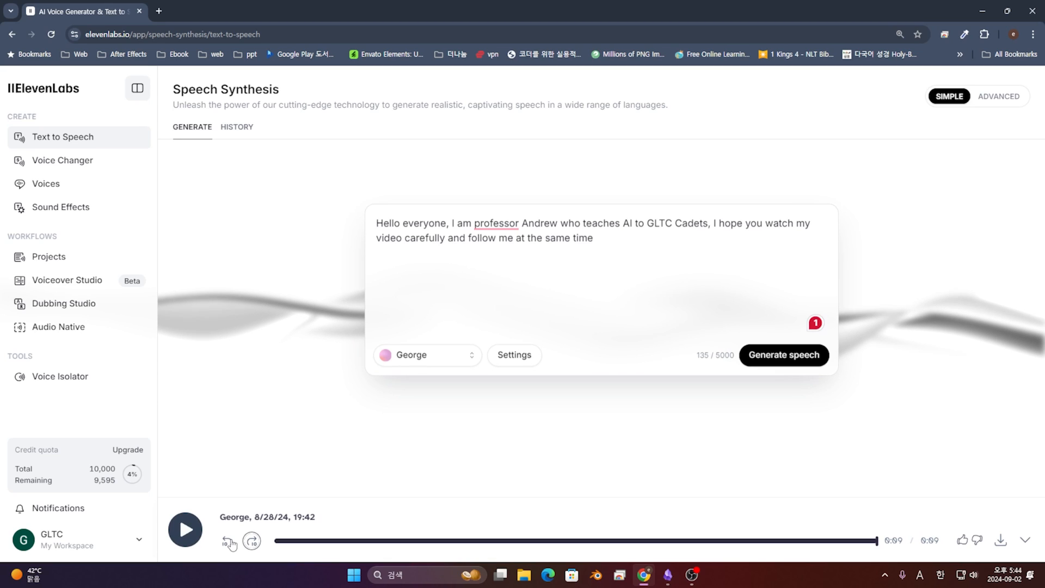
{"action": "left_click", "coordinate": [249, 542]}
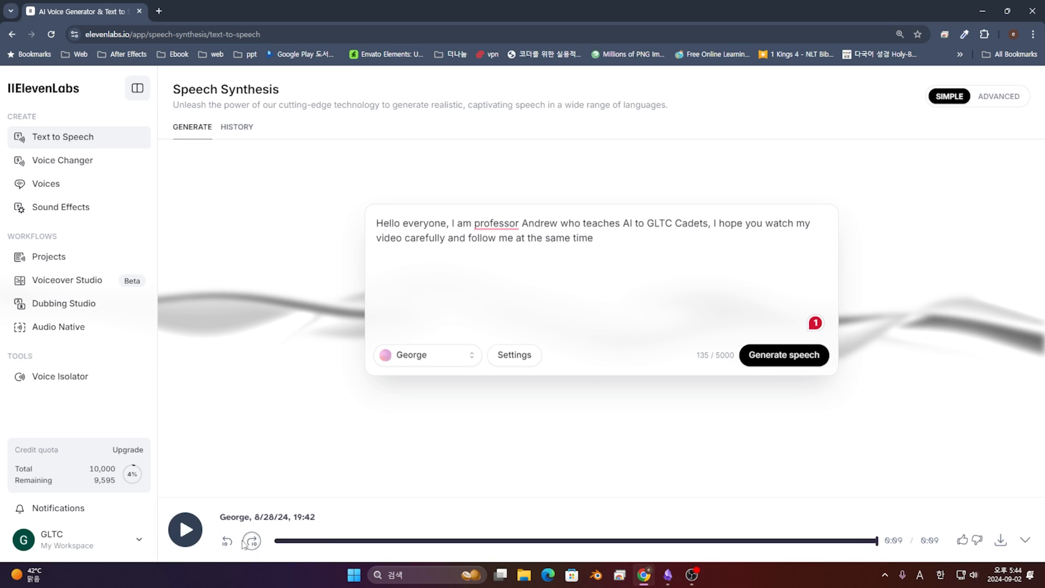
Step: Rate the George audio negatively while skipping the reasons, and change the rating to positive, submitting it without a description
{"action": "left_click", "coordinate": [975, 542]}
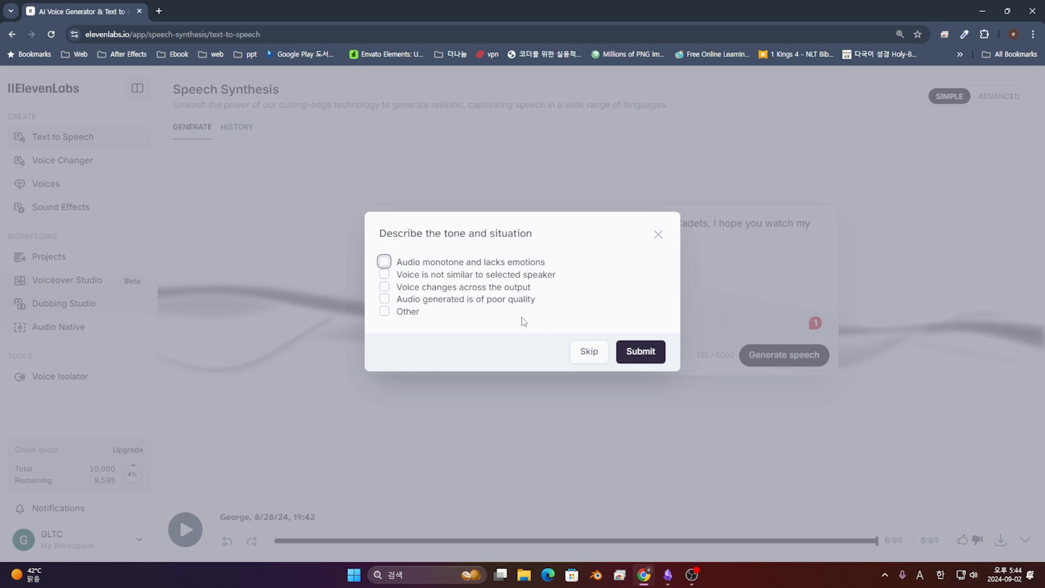
{"action": "left_click", "coordinate": [589, 351]}
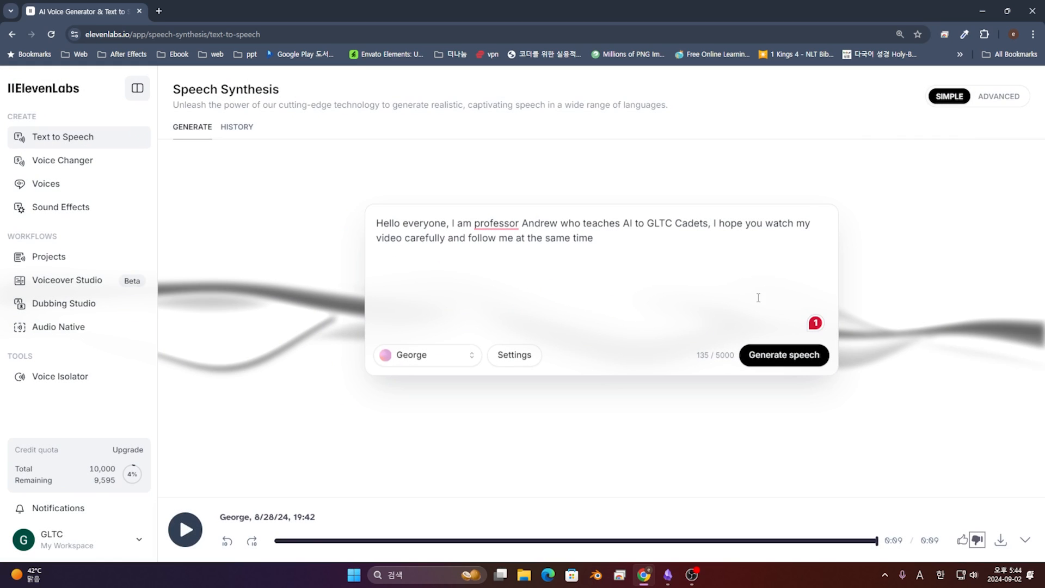
{"action": "left_click", "coordinate": [961, 540]}
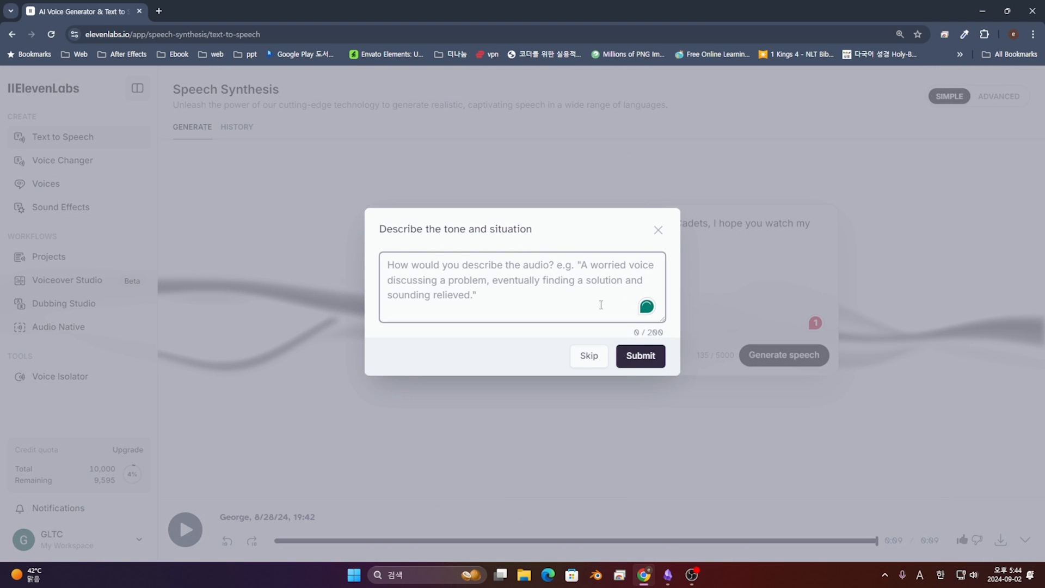
{"action": "left_click", "coordinate": [640, 356]}
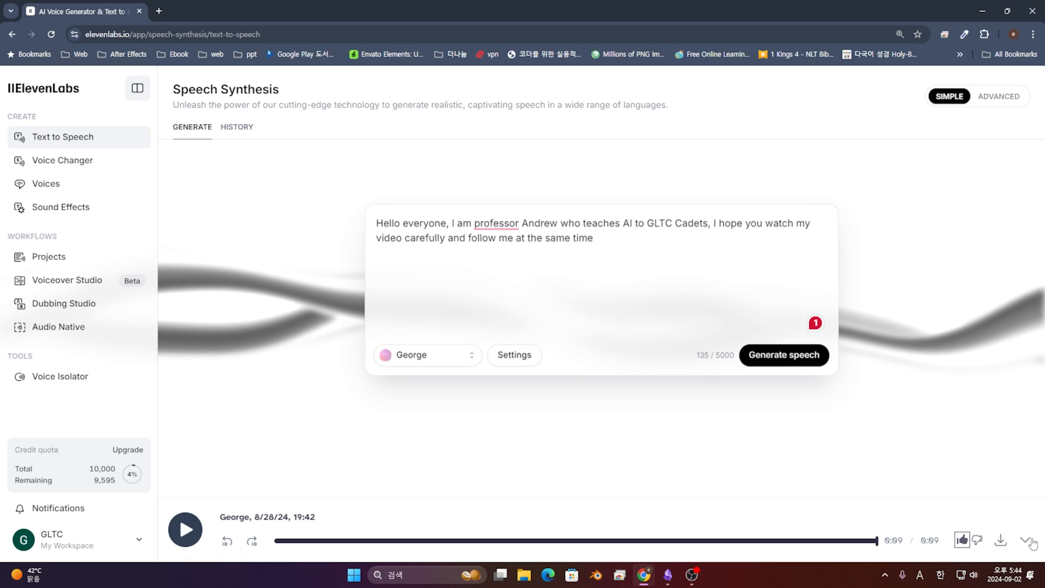
Step: Collapse and reopen the audio player, and compare the simple and advanced speech synthesis modes, ending in advanced mode
{"action": "left_click", "coordinate": [1029, 540]}
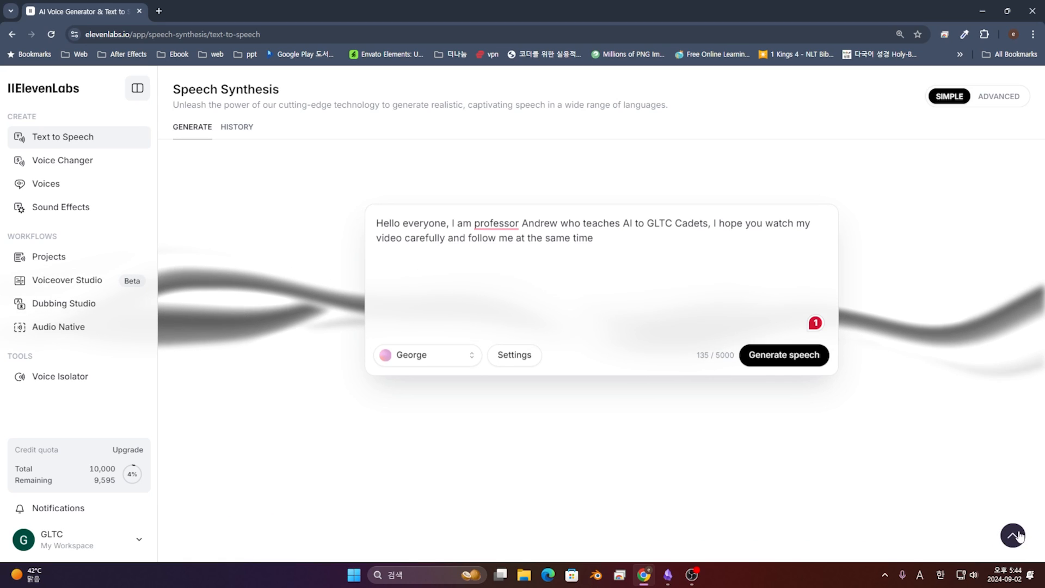
{"action": "left_click", "coordinate": [1014, 535]}
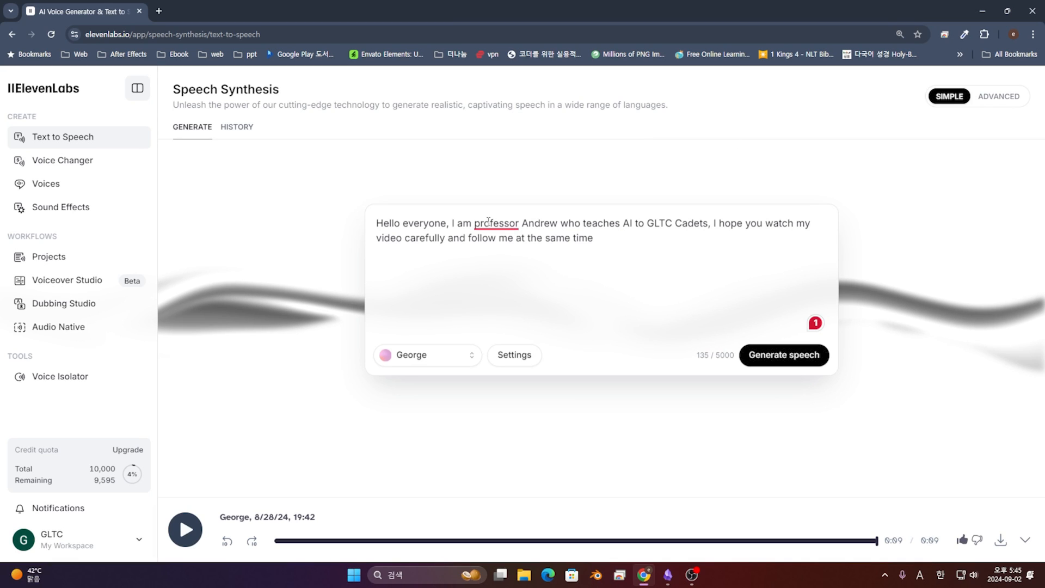
{"action": "left_click", "coordinate": [1009, 96]}
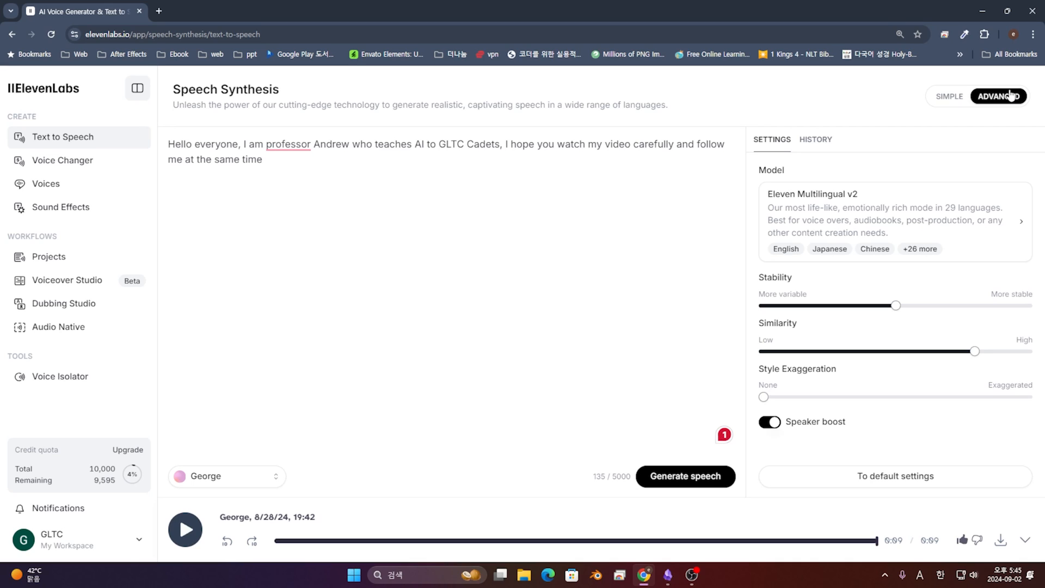
{"action": "left_click", "coordinate": [949, 96]}
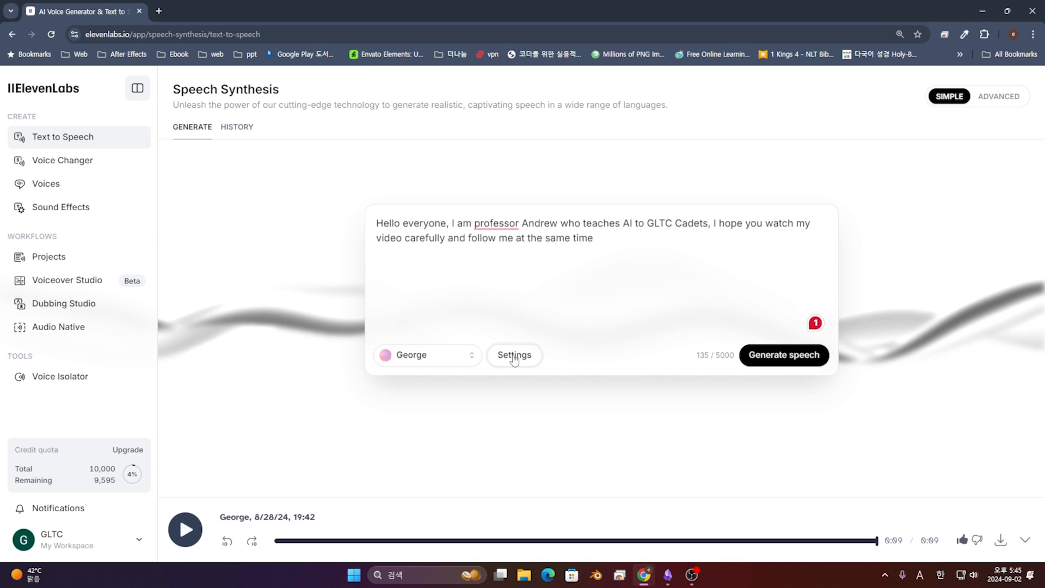
{"action": "left_click", "coordinate": [1016, 97]}
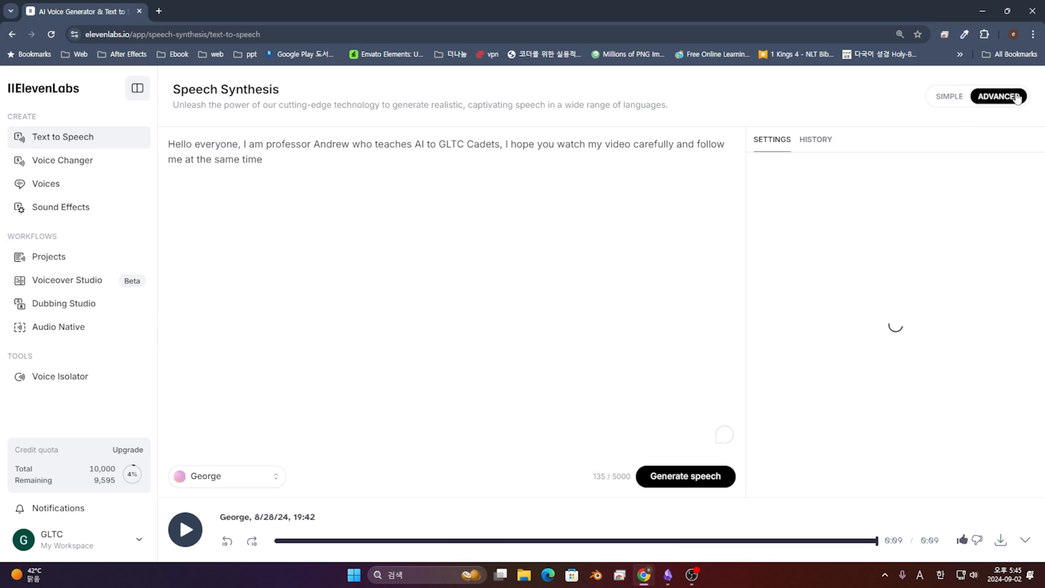
Step: Look at the generation history in advanced mode and return to the voice settings
{"action": "left_click", "coordinate": [815, 141]}
{"action": "left_click", "coordinate": [781, 143]}
{"action": "left_click", "coordinate": [815, 140]}
{"action": "left_click", "coordinate": [780, 143]}
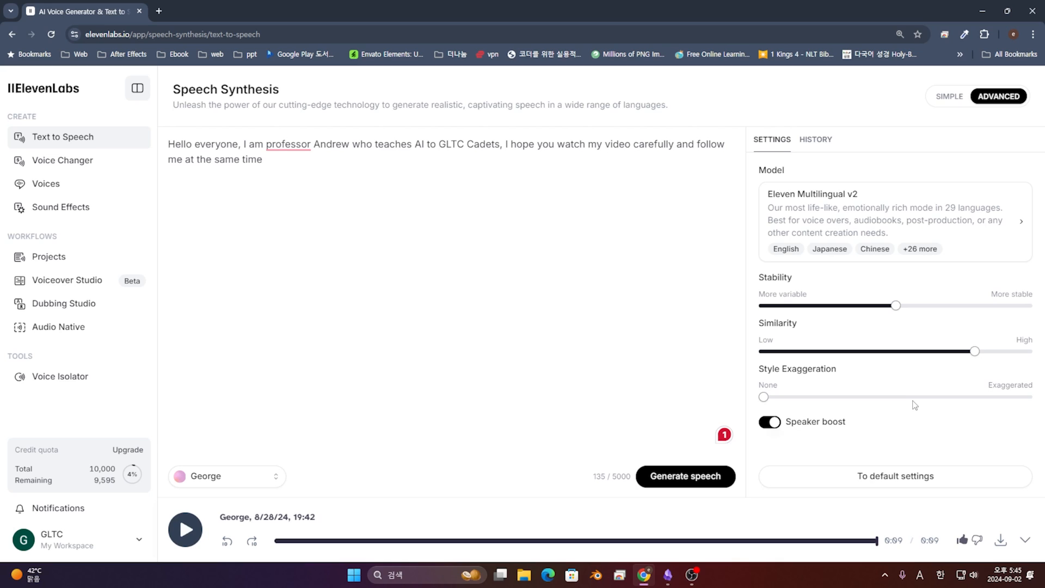
Step: Examine the available speech models and the languages supported by Eleven Multilingual v2 and Eleven Multilingual v1
{"action": "left_click", "coordinate": [812, 220]}
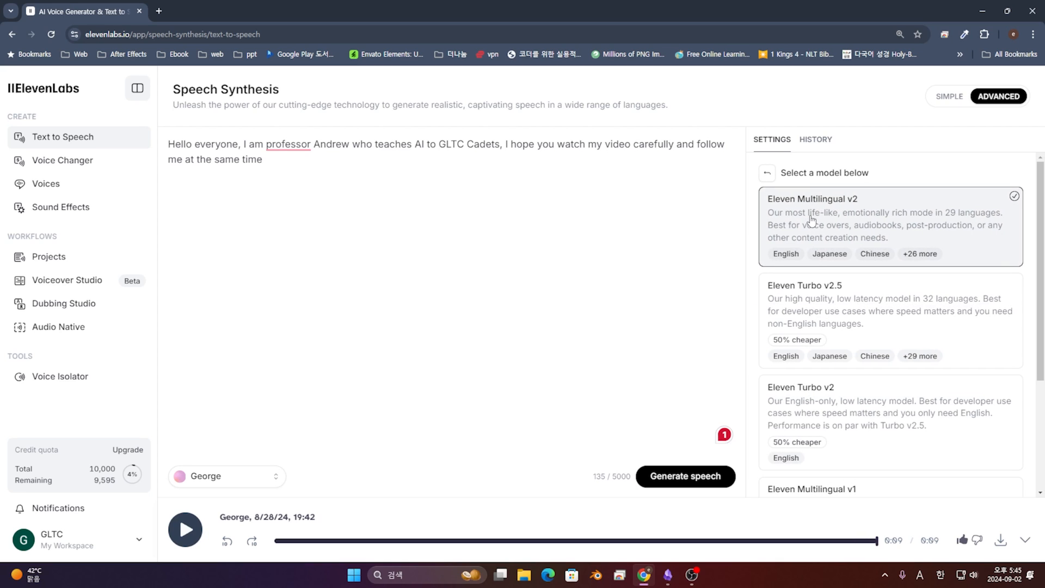
{"action": "scroll", "coordinate": [809, 235], "scroll_direction": "down", "scroll_amount": 3}
{"action": "scroll", "coordinate": [815, 289], "scroll_direction": "up", "scroll_amount": 3}
{"action": "mouse_move", "coordinate": [911, 256]}
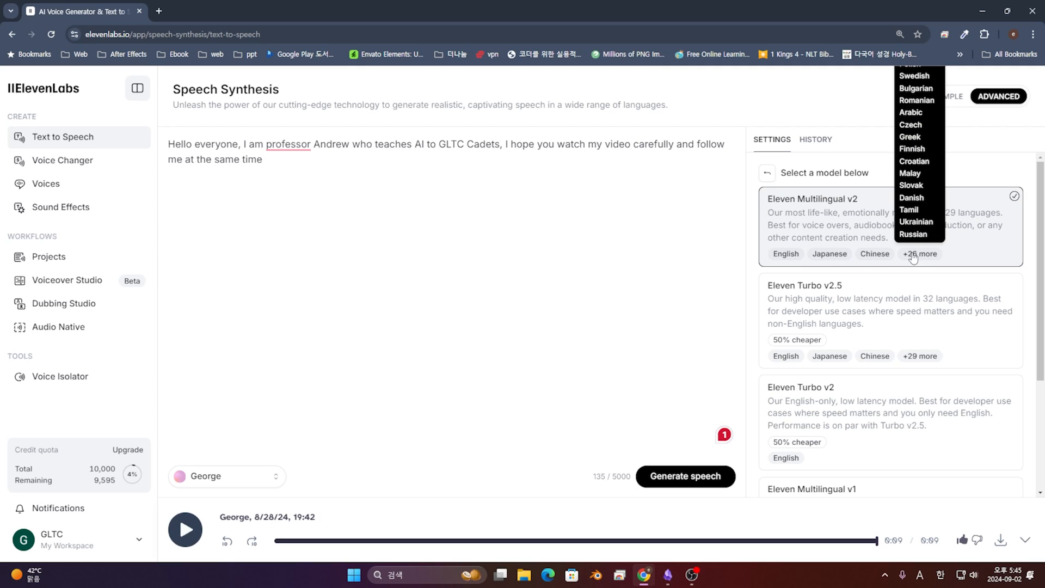
{"action": "scroll", "coordinate": [842, 275], "scroll_direction": "down", "scroll_amount": 1}
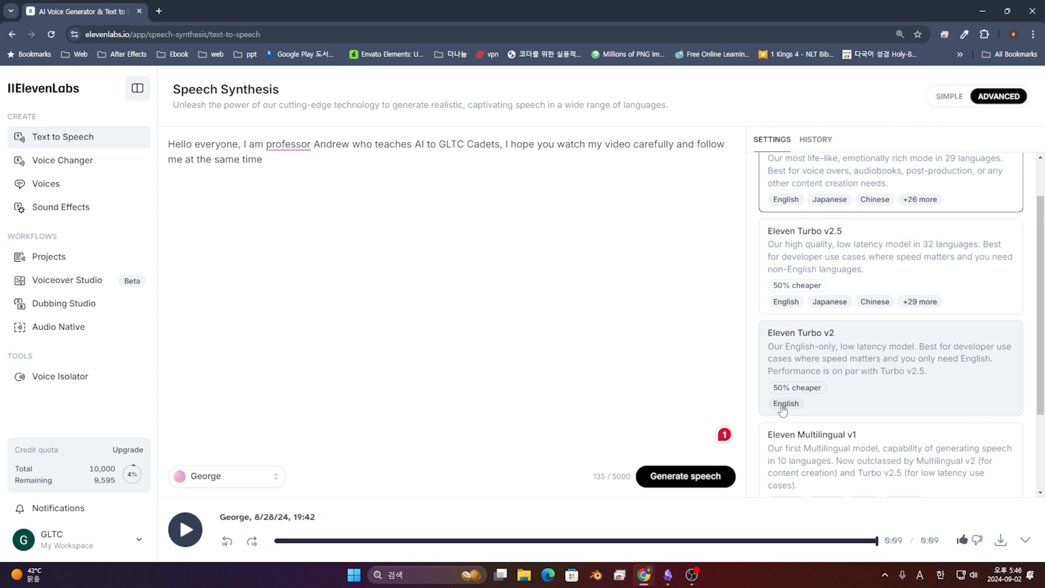
{"action": "scroll", "coordinate": [782, 410], "scroll_direction": "down", "scroll_amount": 2}
{"action": "mouse_move", "coordinate": [895, 389]}
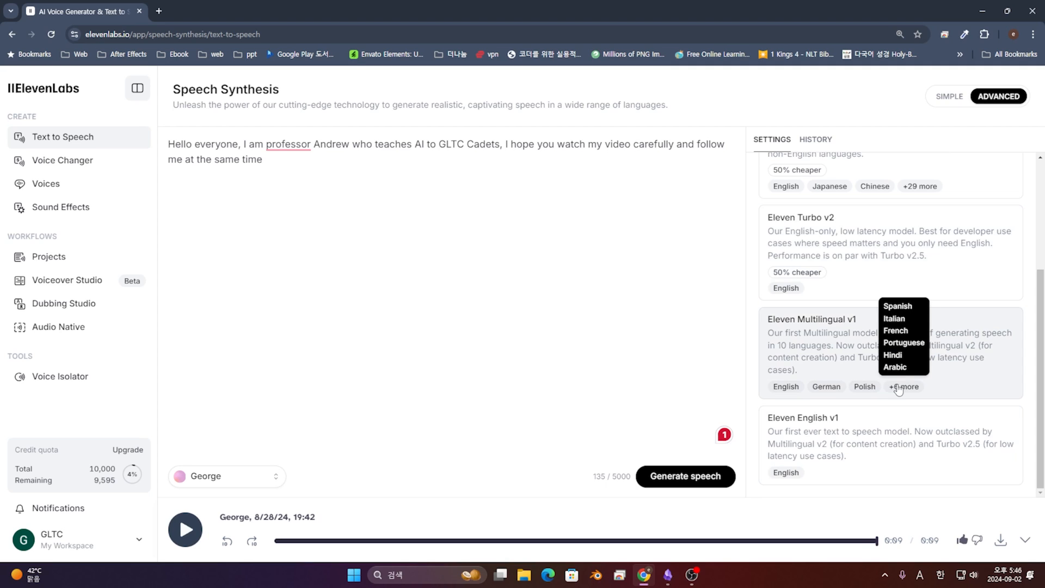
{"action": "scroll", "coordinate": [858, 461], "scroll_direction": "up", "scroll_amount": 3}
{"action": "scroll", "coordinate": [866, 458], "scroll_direction": "down", "scroll_amount": 3}
{"action": "scroll", "coordinate": [864, 458], "scroll_direction": "up", "scroll_amount": 3}
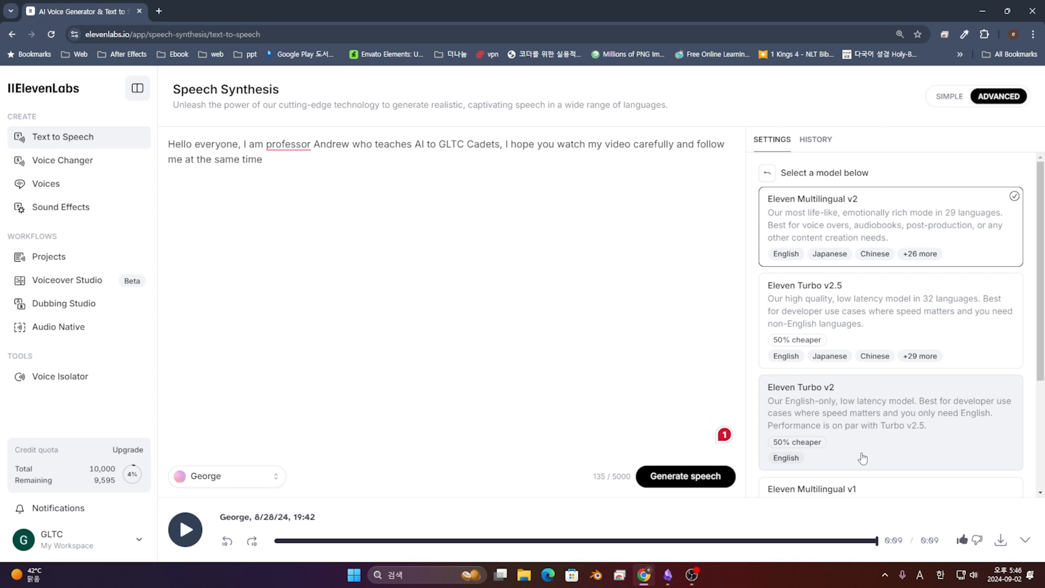
Step: Open Voice Changer in simple mode and record a voice clip of about 17 seconds, allowing microphone access
{"action": "left_click", "coordinate": [81, 169]}
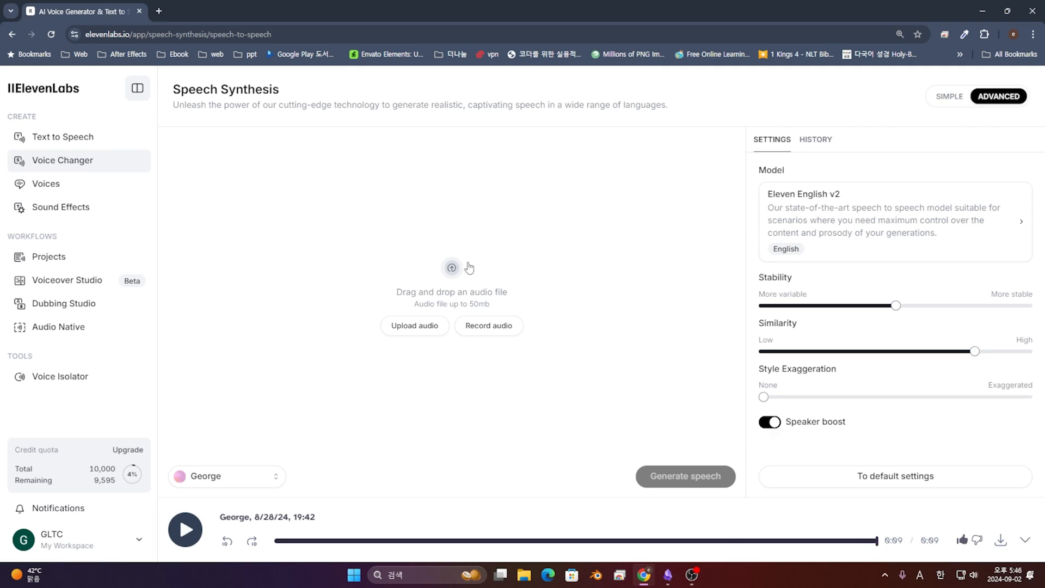
{"action": "left_click", "coordinate": [948, 98]}
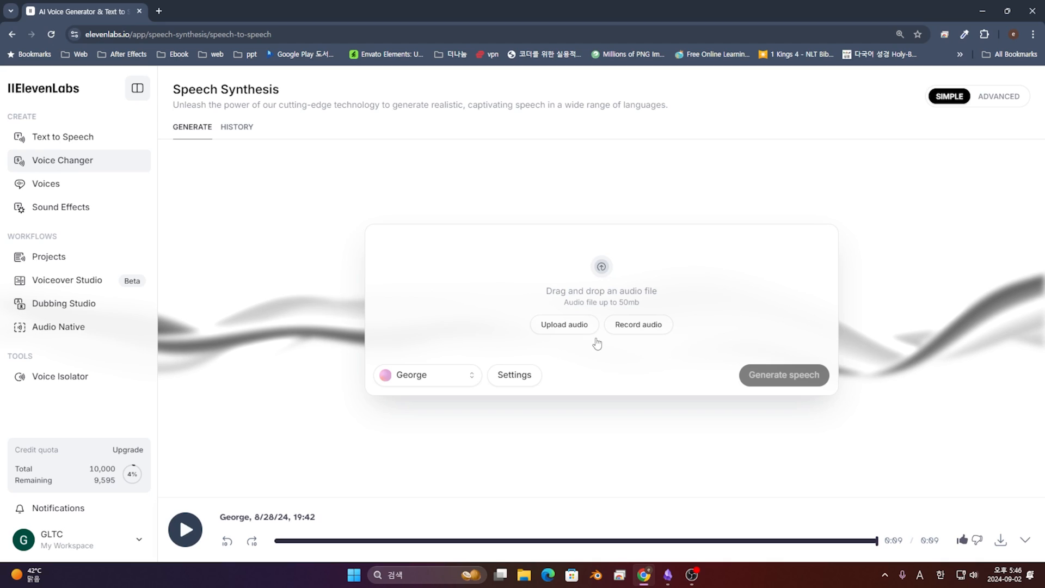
{"action": "left_click", "coordinate": [641, 332]}
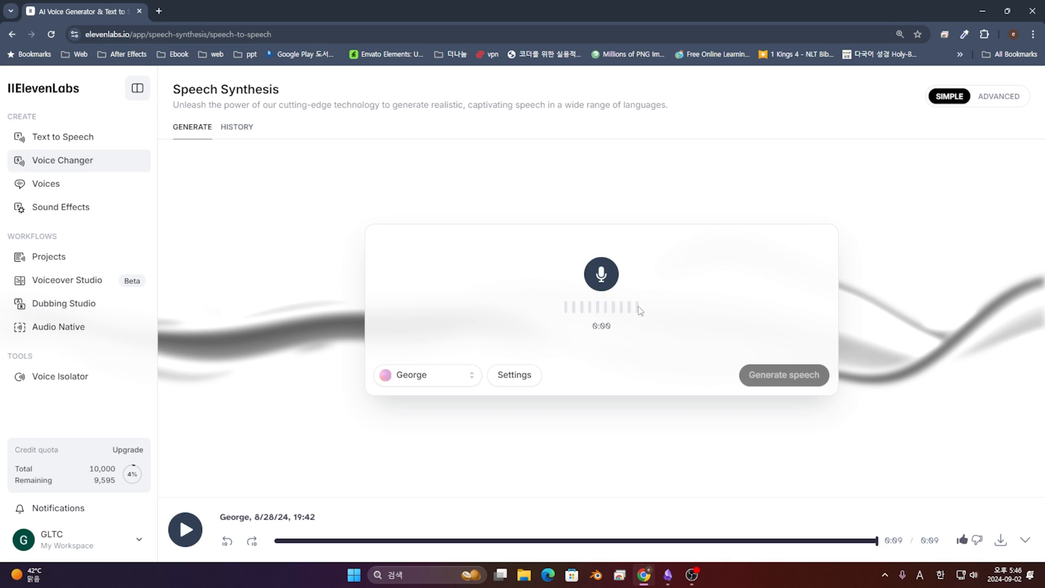
{"action": "left_click", "coordinate": [601, 274]}
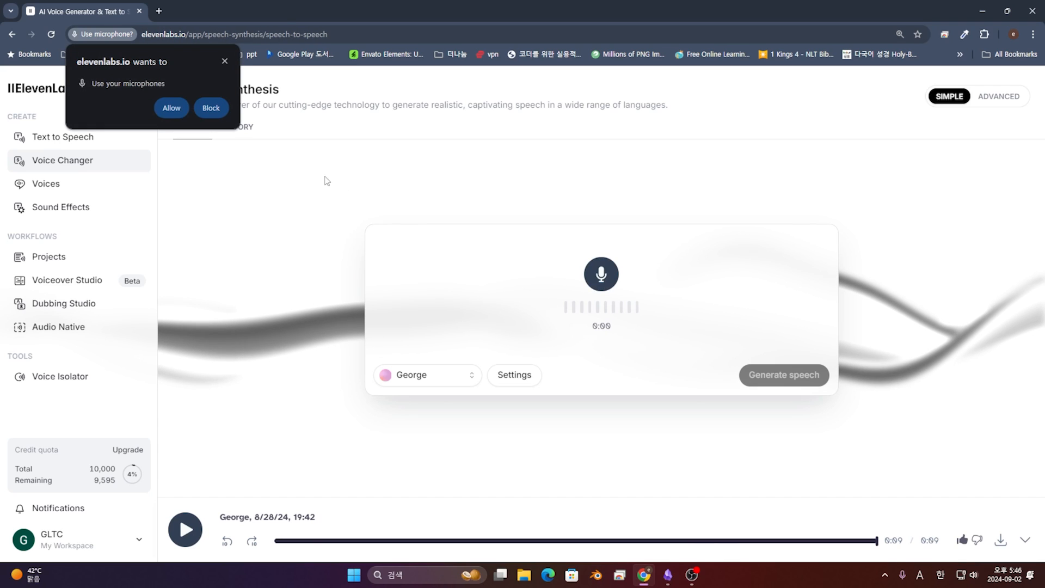
{"action": "left_click", "coordinate": [172, 112]}
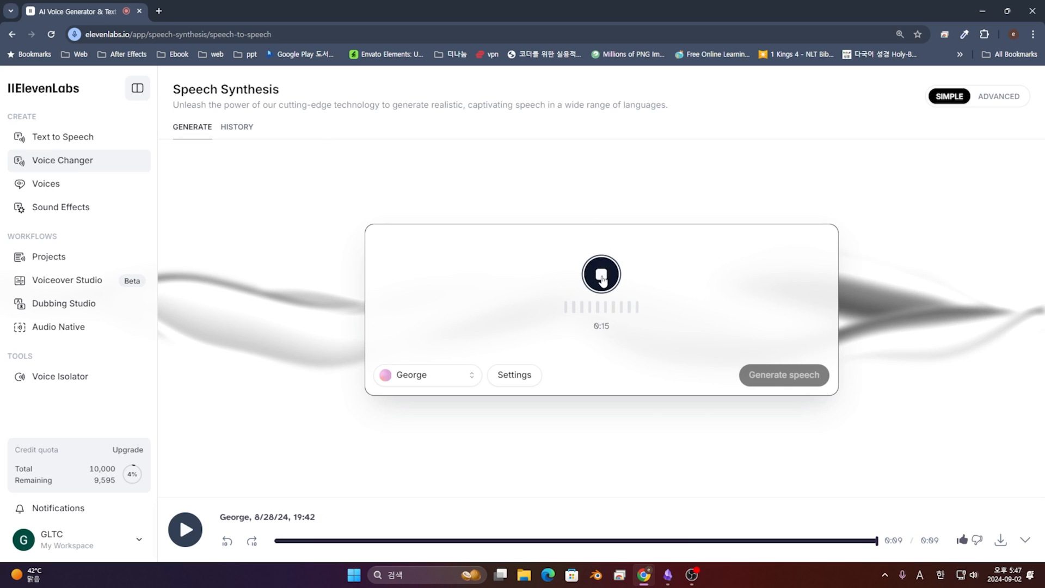
{"action": "left_click", "coordinate": [600, 276]}
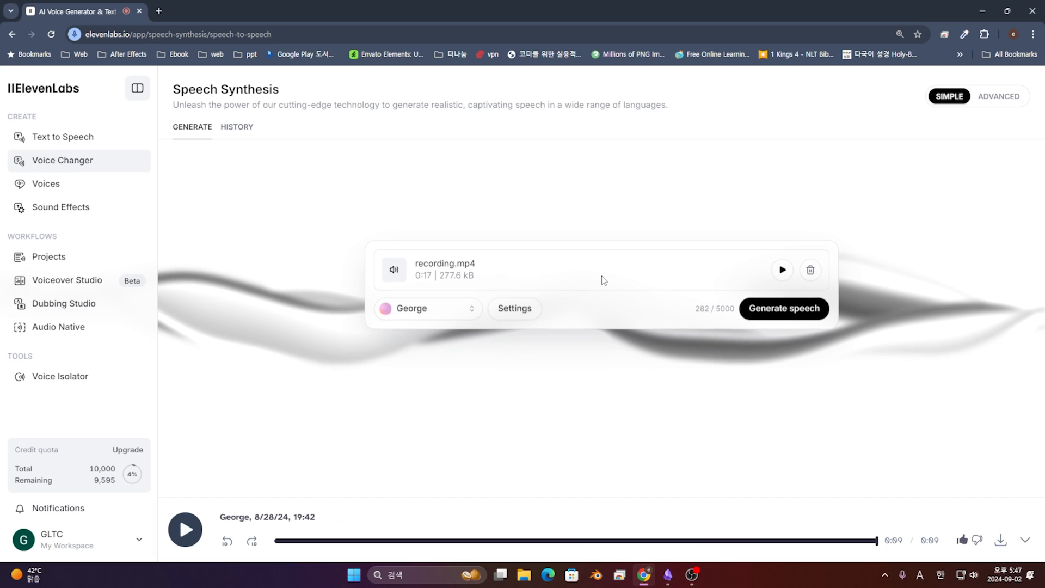
Step: Play part of the recorded clip and delete the recording
{"action": "left_click", "coordinate": [782, 270]}
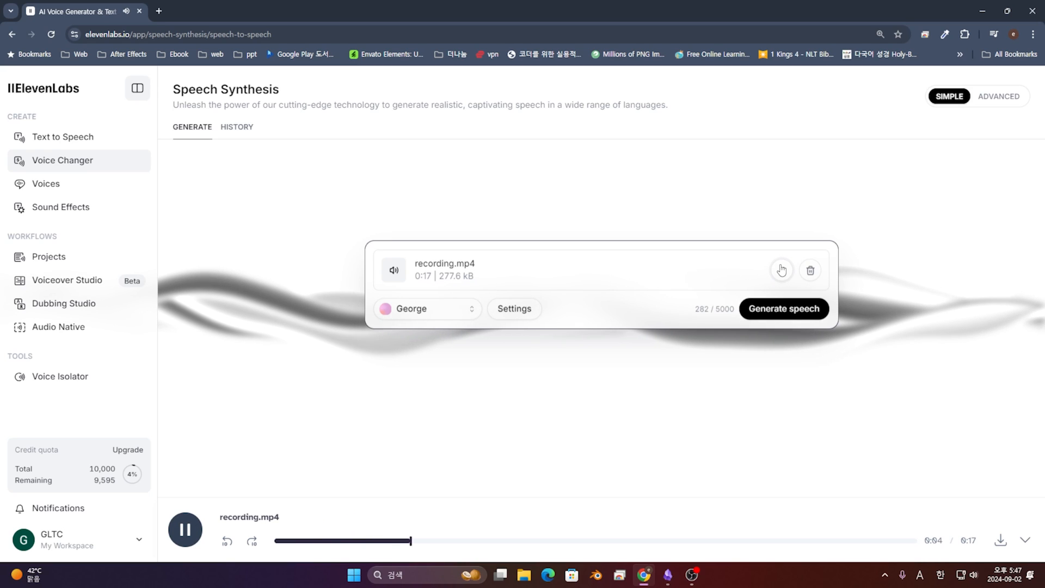
{"action": "left_click", "coordinate": [781, 270]}
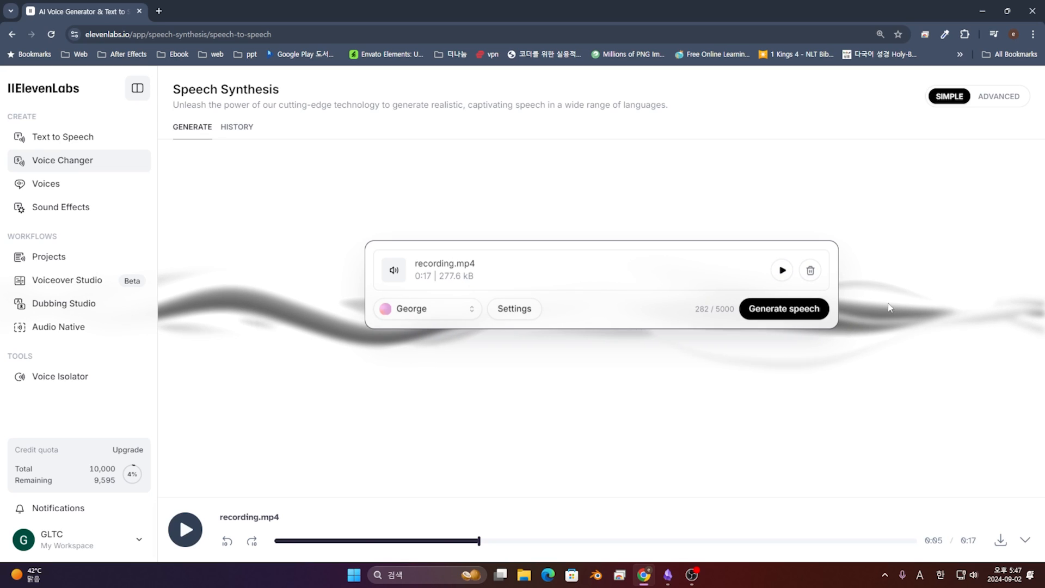
{"action": "left_click", "coordinate": [807, 272]}
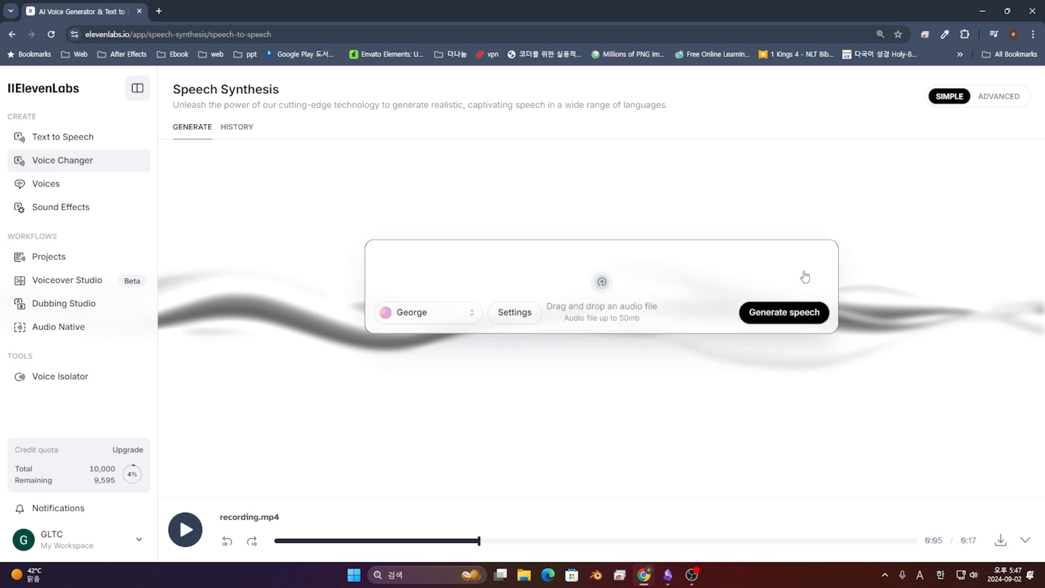
Step: Record a new voice clip about 9 seconds long and play most of it back
{"action": "left_click", "coordinate": [641, 324]}
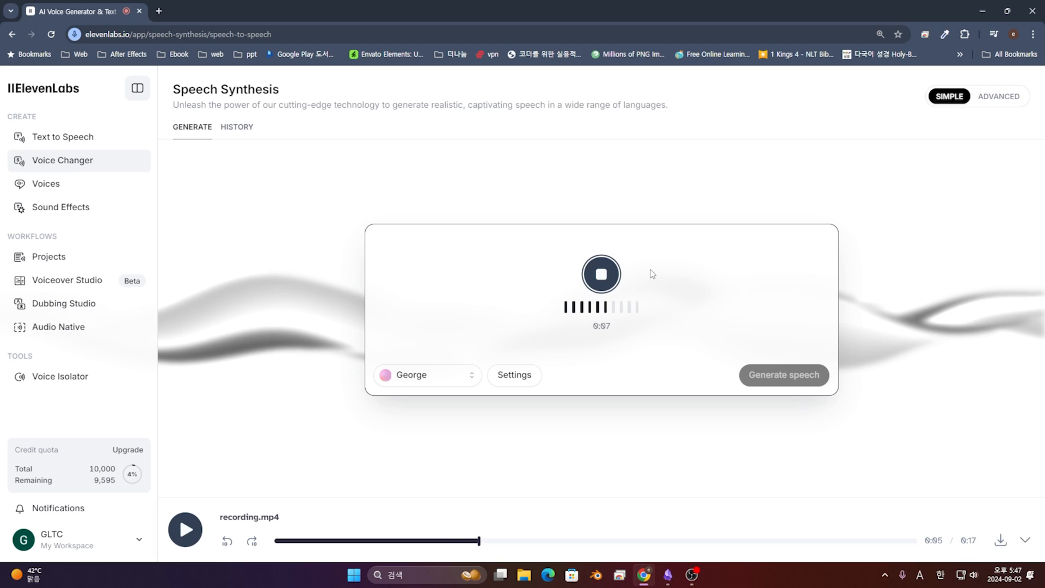
{"action": "left_click", "coordinate": [600, 274]}
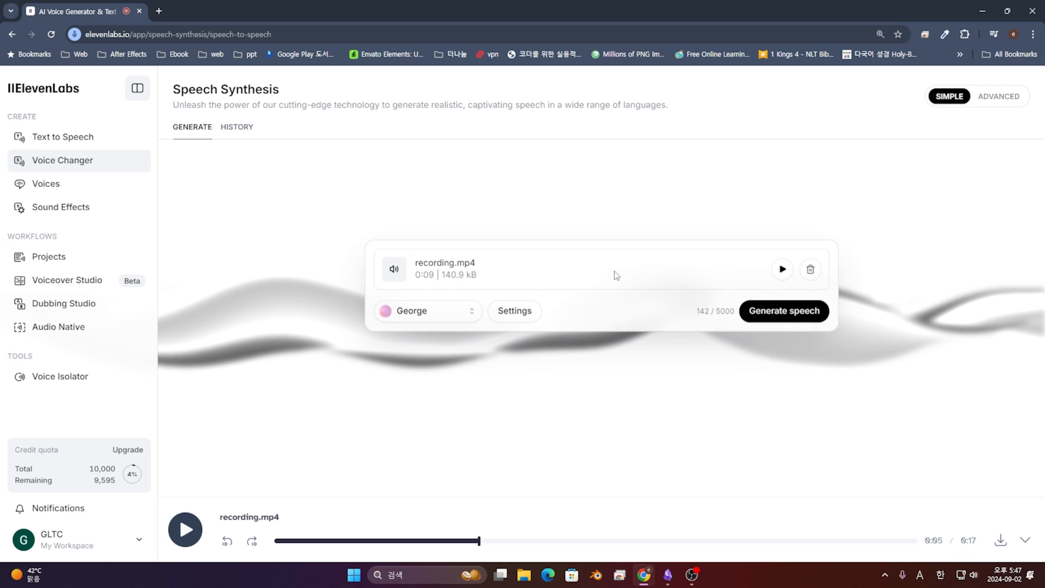
{"action": "left_click", "coordinate": [782, 270]}
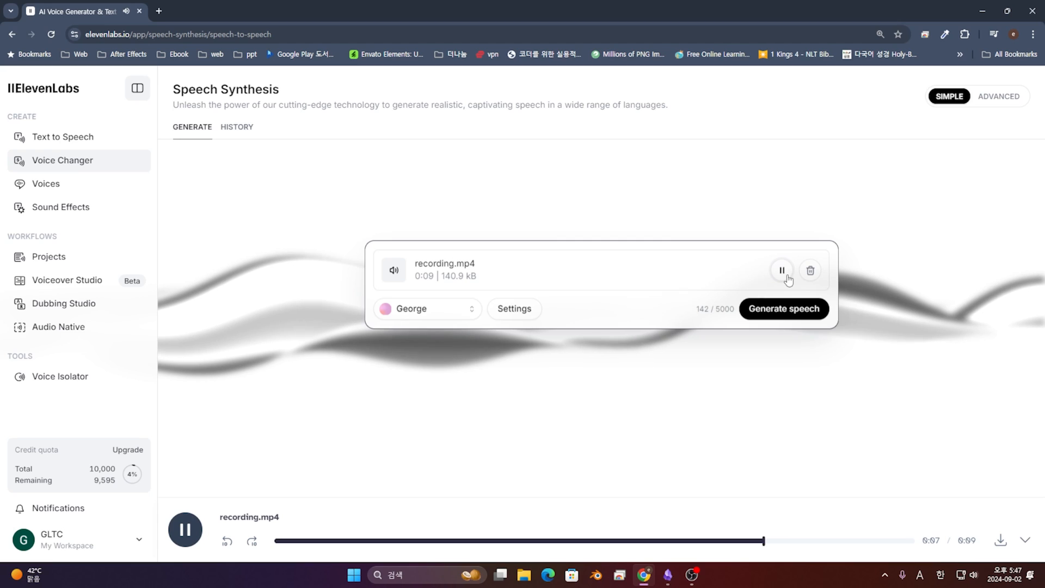
{"action": "left_click", "coordinate": [782, 270]}
Step: Preview several voices, including Chris, Callum, Jessica and Lily, and select Lily as the target voice
{"action": "left_click", "coordinate": [426, 308]}
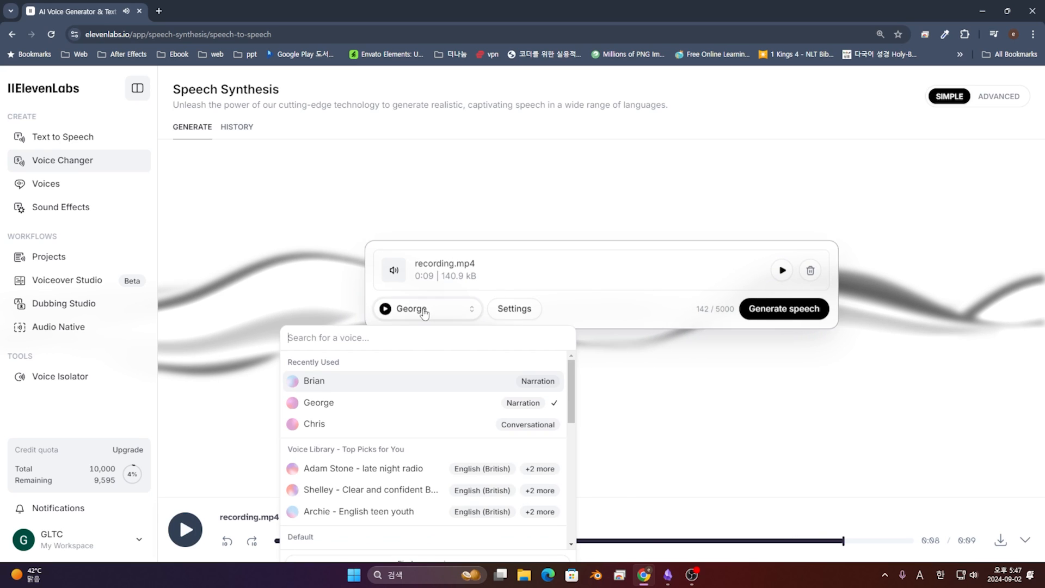
{"action": "left_click", "coordinate": [292, 402]}
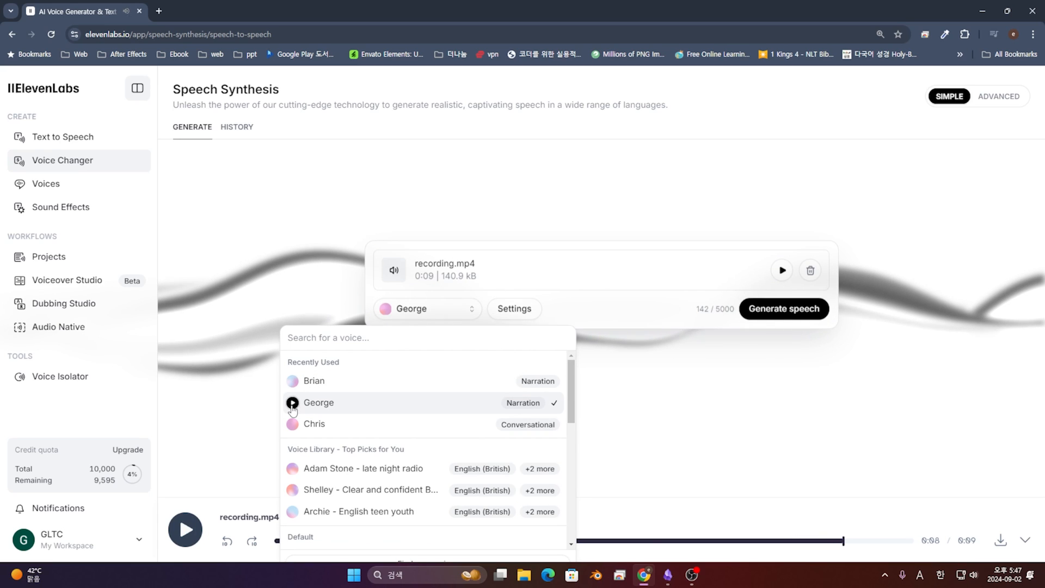
{"action": "left_click", "coordinate": [293, 426]}
{"action": "scroll", "coordinate": [292, 425], "scroll_direction": "down", "scroll_amount": 5}
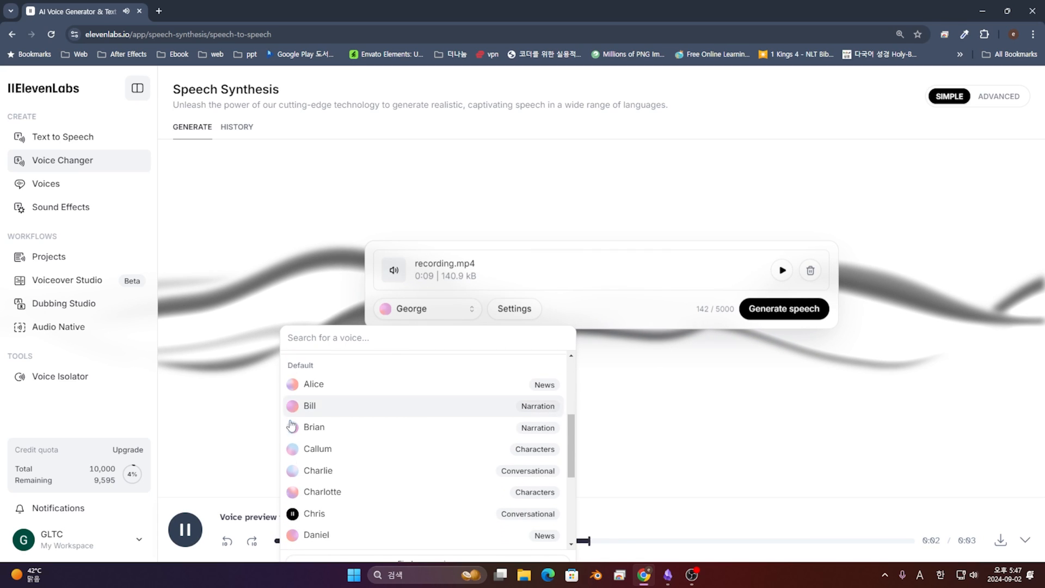
{"action": "left_click", "coordinate": [292, 403]}
{"action": "scroll", "coordinate": [294, 419], "scroll_direction": "down", "scroll_amount": 1}
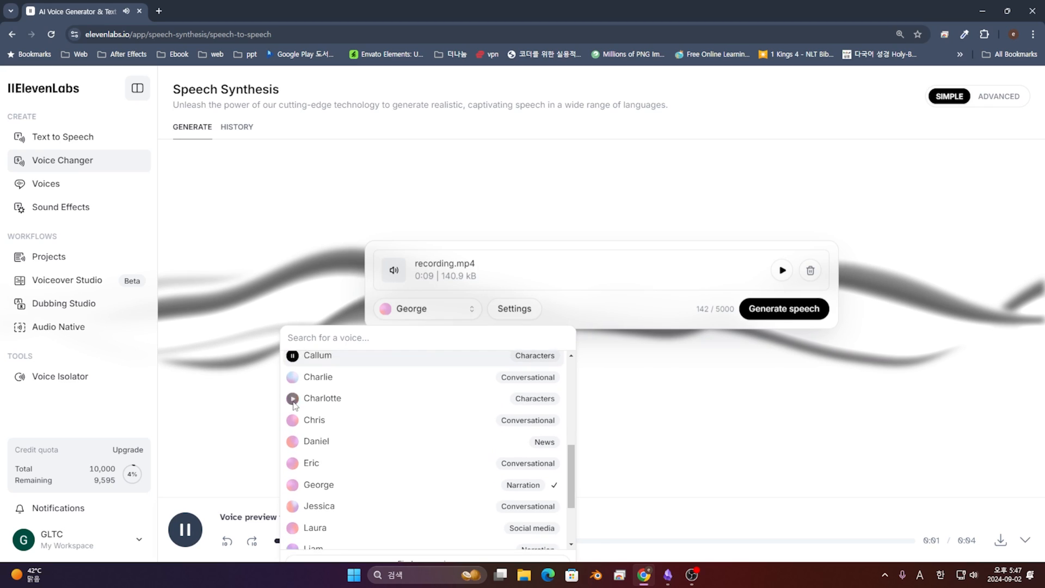
{"action": "left_click", "coordinate": [292, 478]}
{"action": "left_click", "coordinate": [292, 499]}
{"action": "scroll", "coordinate": [293, 501], "scroll_direction": "down", "scroll_amount": 2}
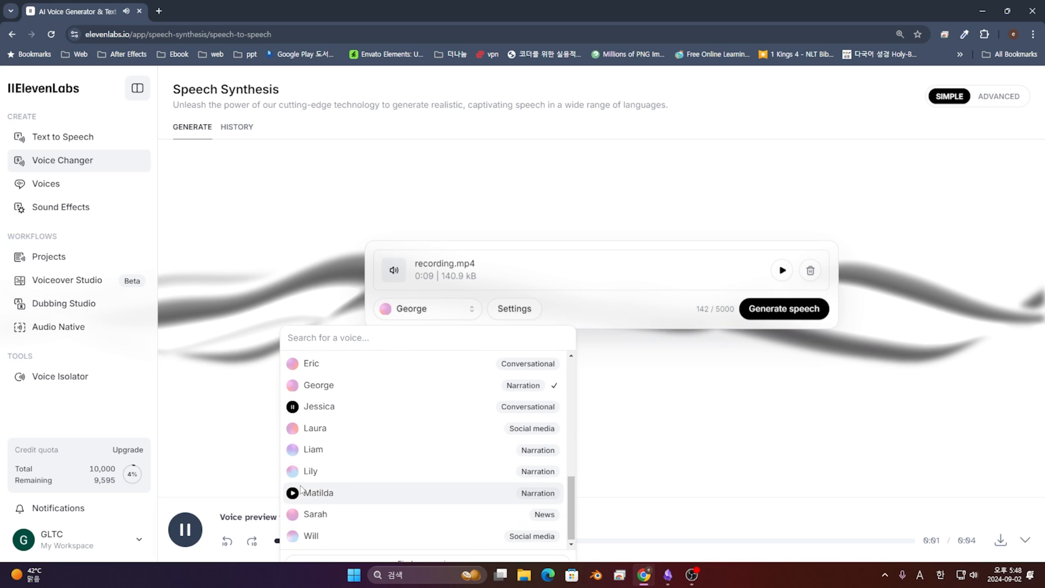
{"action": "left_click", "coordinate": [293, 514]}
{"action": "left_click", "coordinate": [292, 471]}
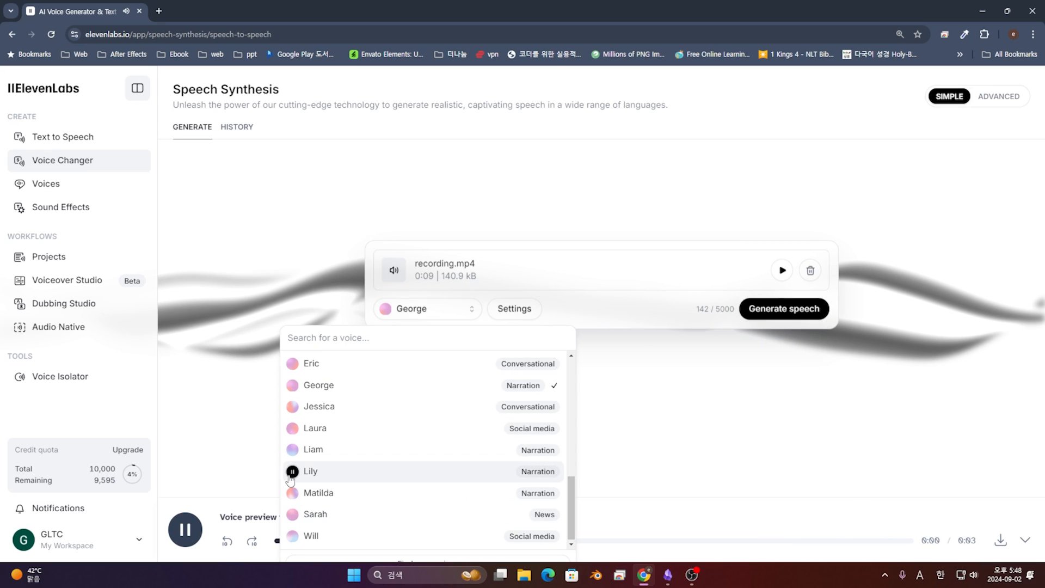
{"action": "left_click", "coordinate": [340, 471]}
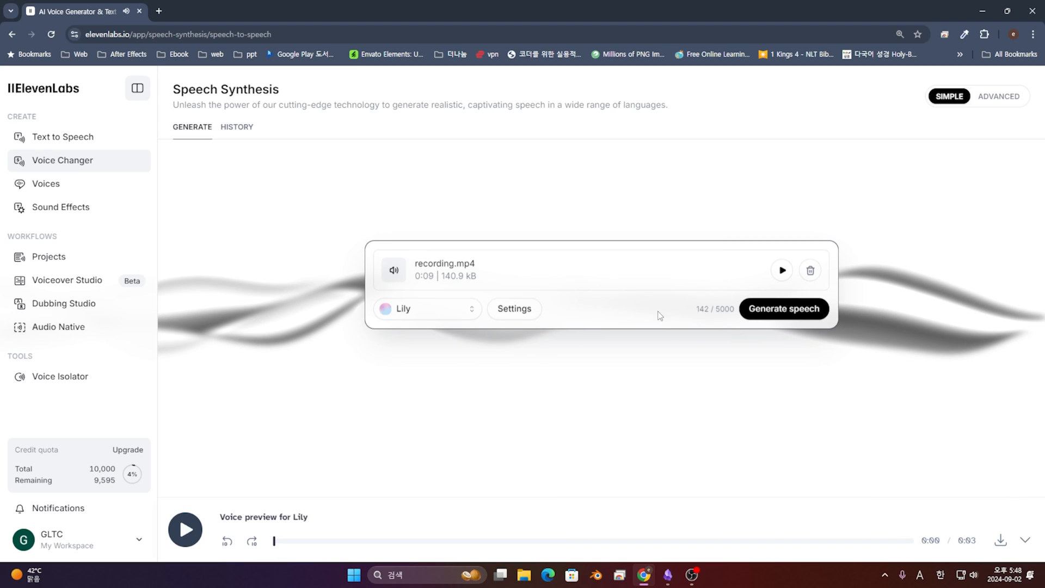
Step: Check the Voice Changer settings without changing them and generate the speech from the recording with Lily's voice
{"action": "left_click", "coordinate": [511, 309]}
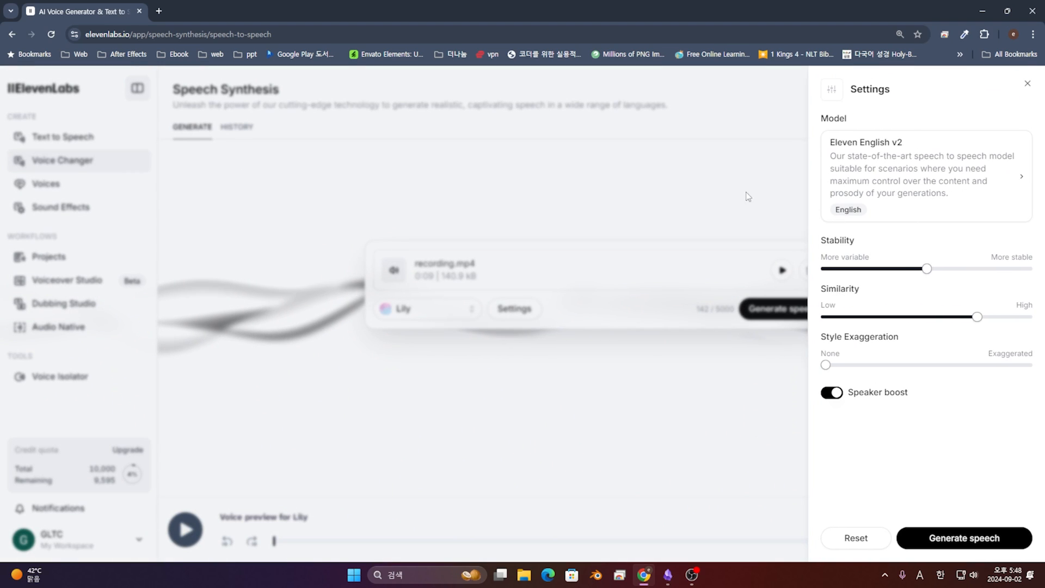
{"action": "left_click", "coordinate": [670, 150]}
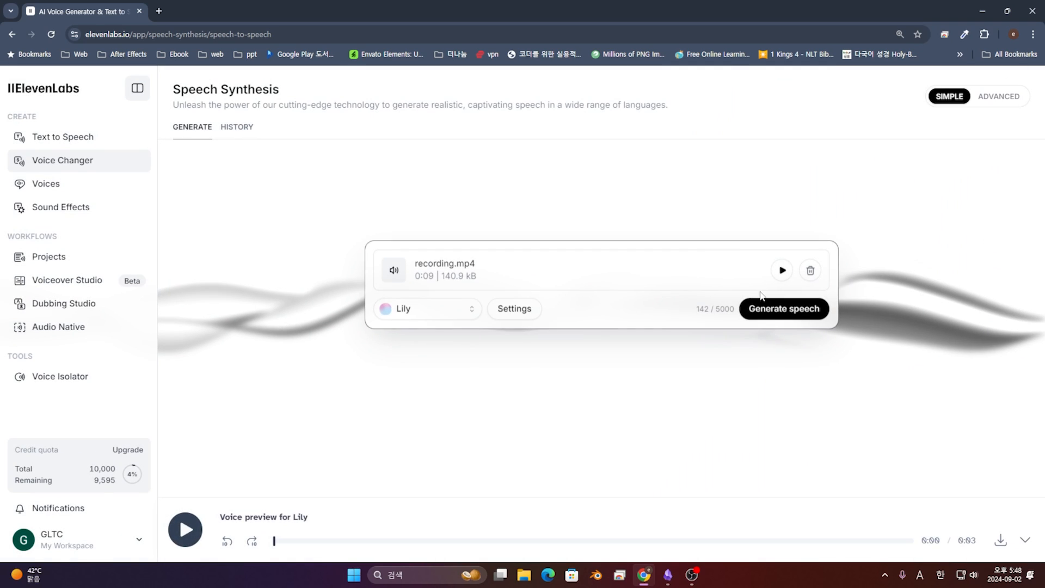
{"action": "left_click", "coordinate": [762, 318]}
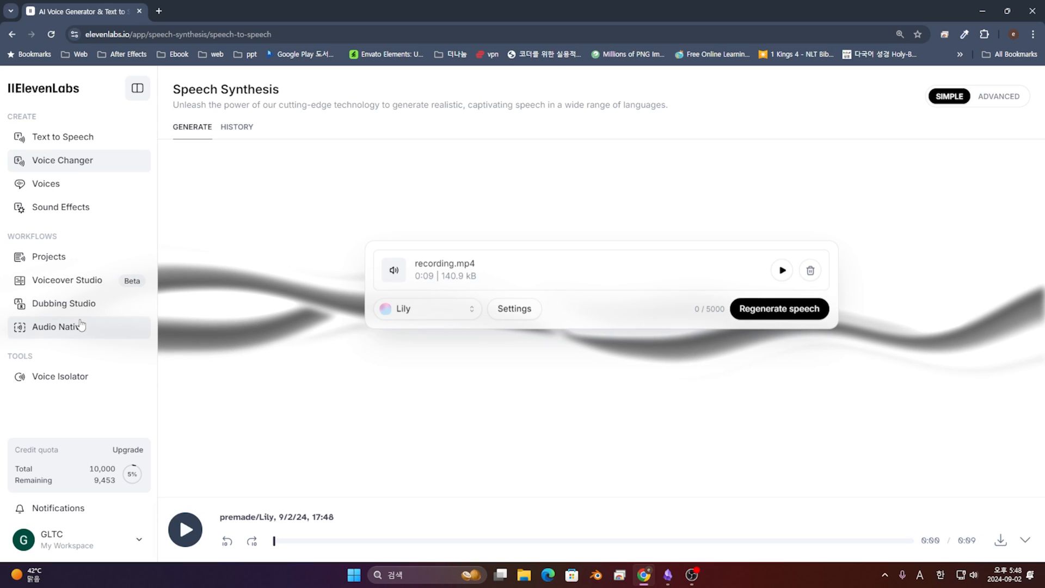
Step: Open the voices collection and look through the list of available voices
{"action": "left_click", "coordinate": [75, 182]}
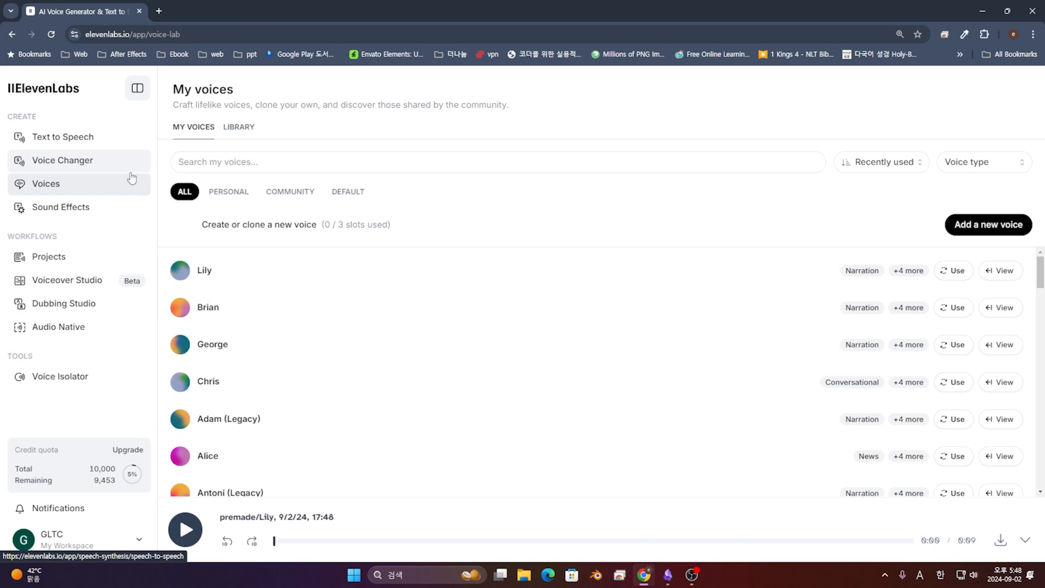
{"action": "scroll", "coordinate": [856, 296], "scroll_direction": "down", "scroll_amount": 10}
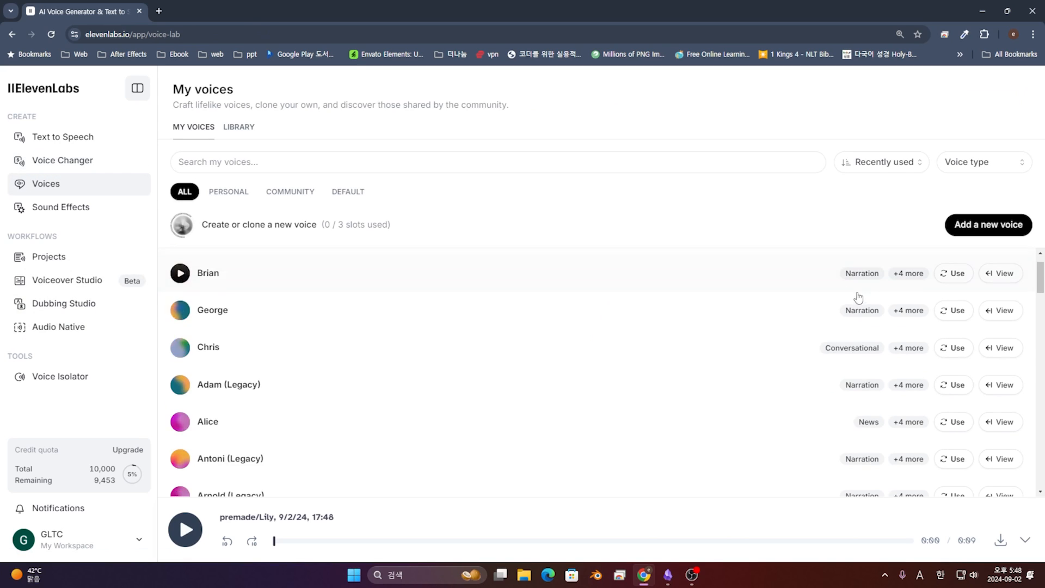
{"action": "scroll", "coordinate": [856, 299], "scroll_direction": "down", "scroll_amount": 3}
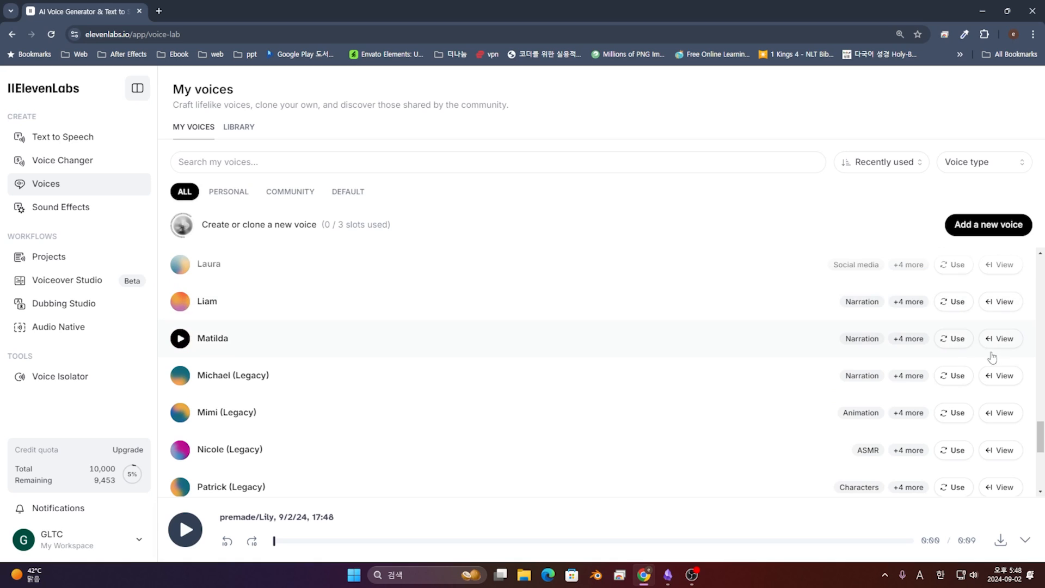
{"action": "scroll", "coordinate": [961, 343], "scroll_direction": "up", "scroll_amount": 15}
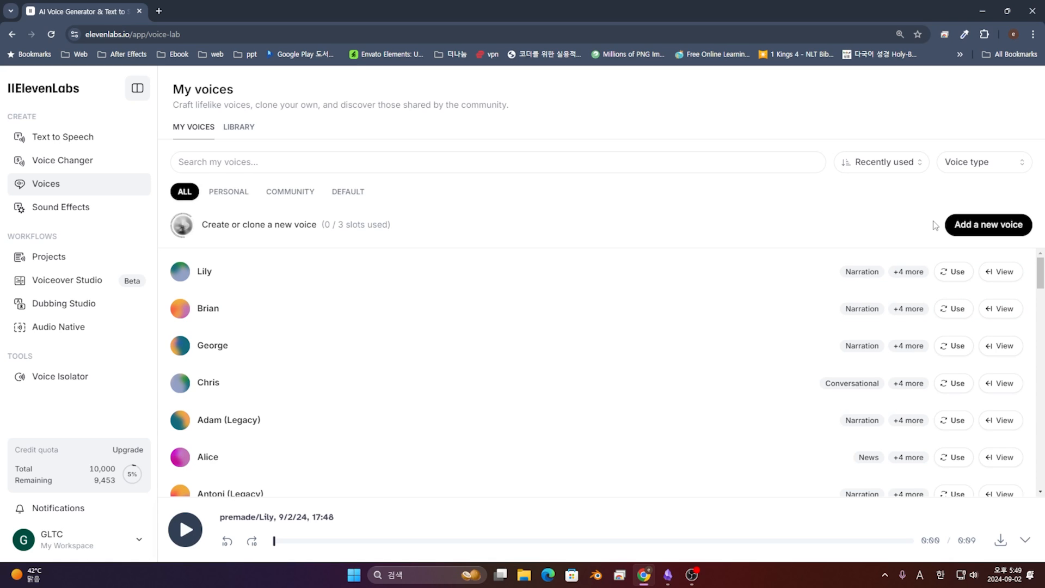
Step: Start adding a new voice with Voice Design, setting the gender to Male and the age to Middle Aged
{"action": "left_click", "coordinate": [969, 236]}
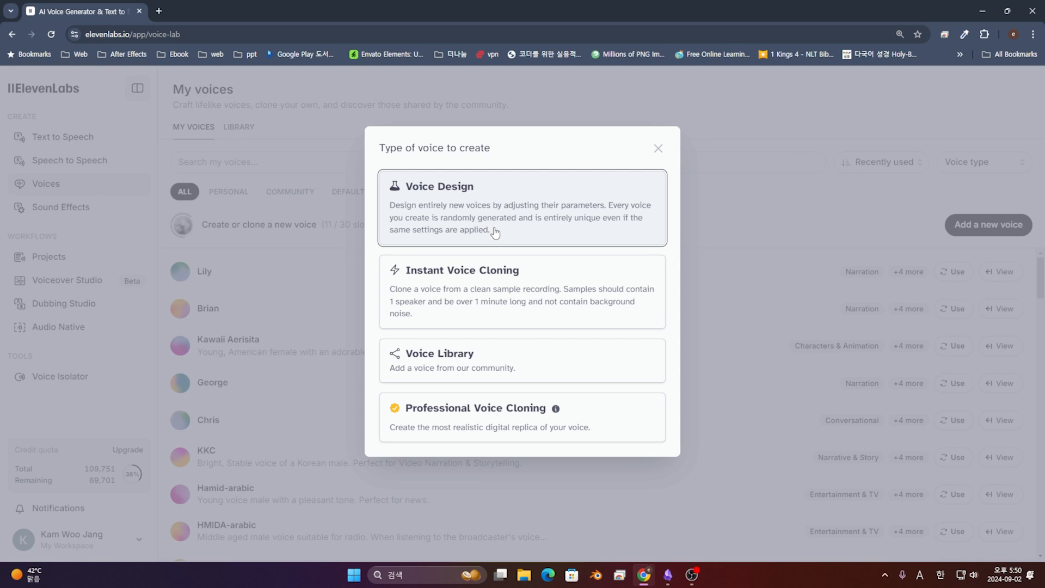
{"action": "left_click", "coordinate": [494, 232]}
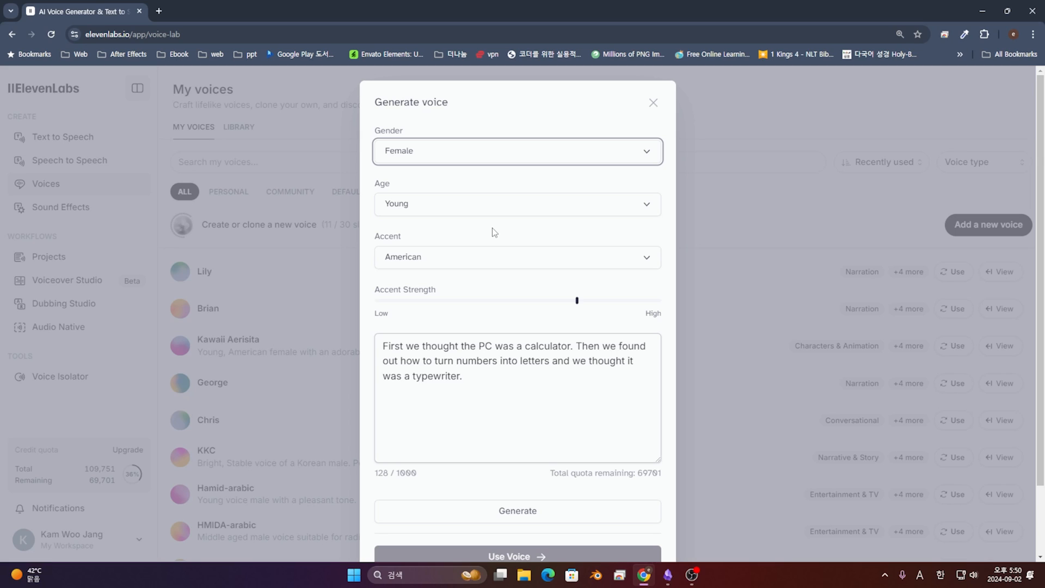
{"action": "left_click", "coordinate": [448, 152]}
{"action": "left_click", "coordinate": [431, 200]}
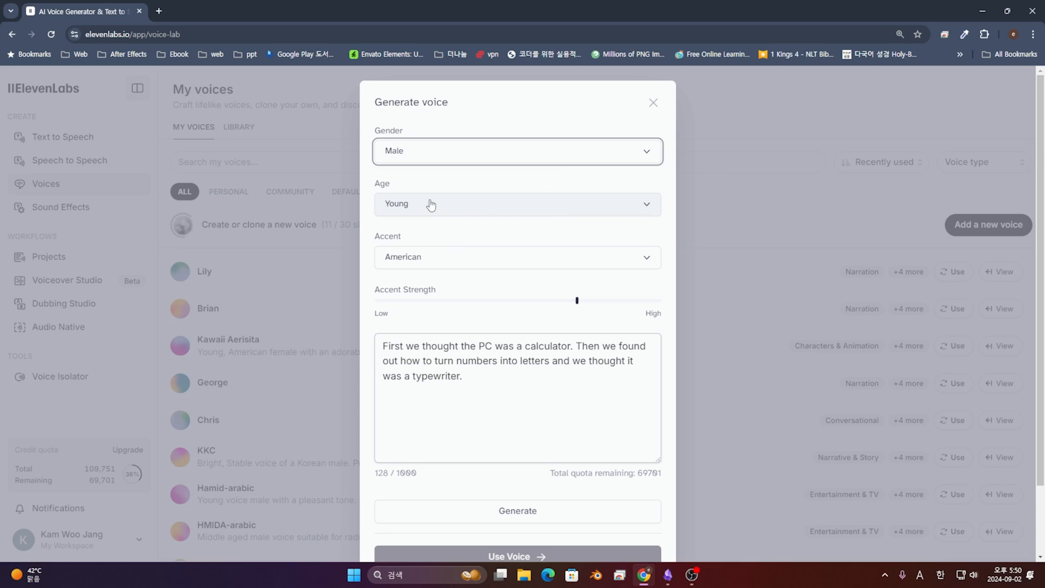
{"action": "left_click", "coordinate": [429, 204]}
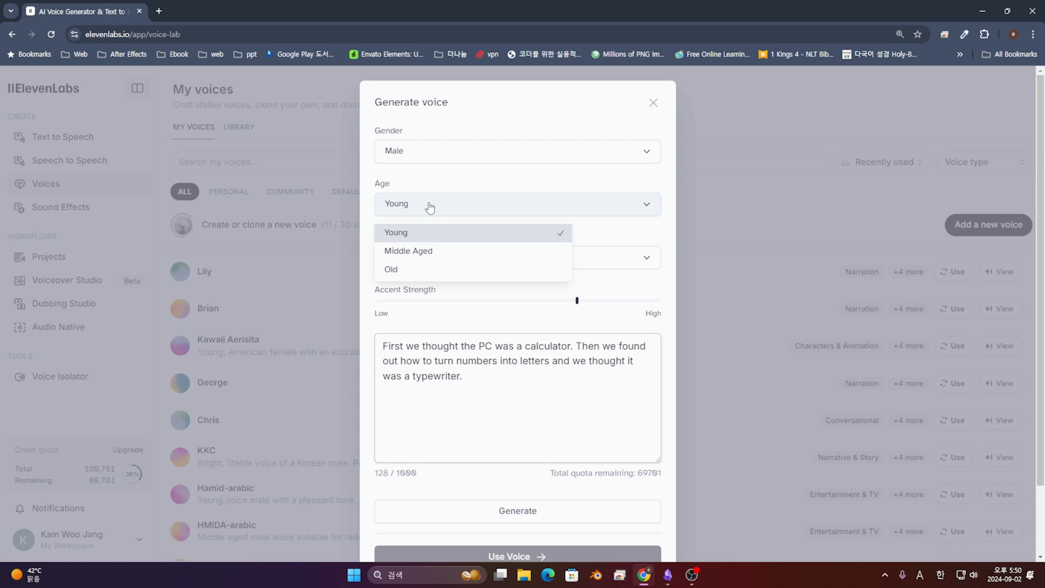
{"action": "left_click", "coordinate": [434, 255]}
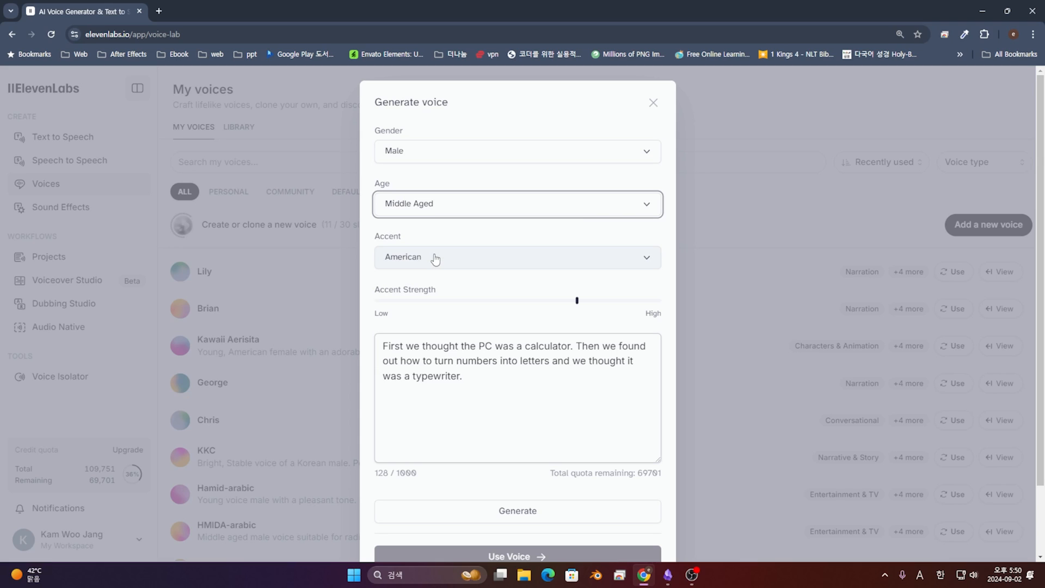
Step: Give the designed voice a British accent and raise the accent strength to its maximum
{"action": "left_click", "coordinate": [434, 258]}
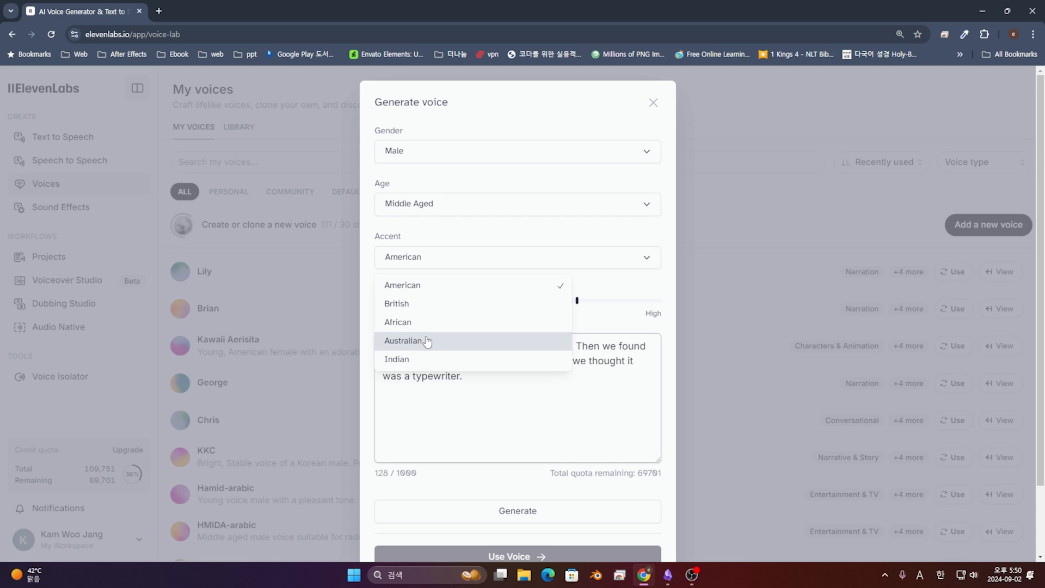
{"action": "left_click", "coordinate": [434, 304]}
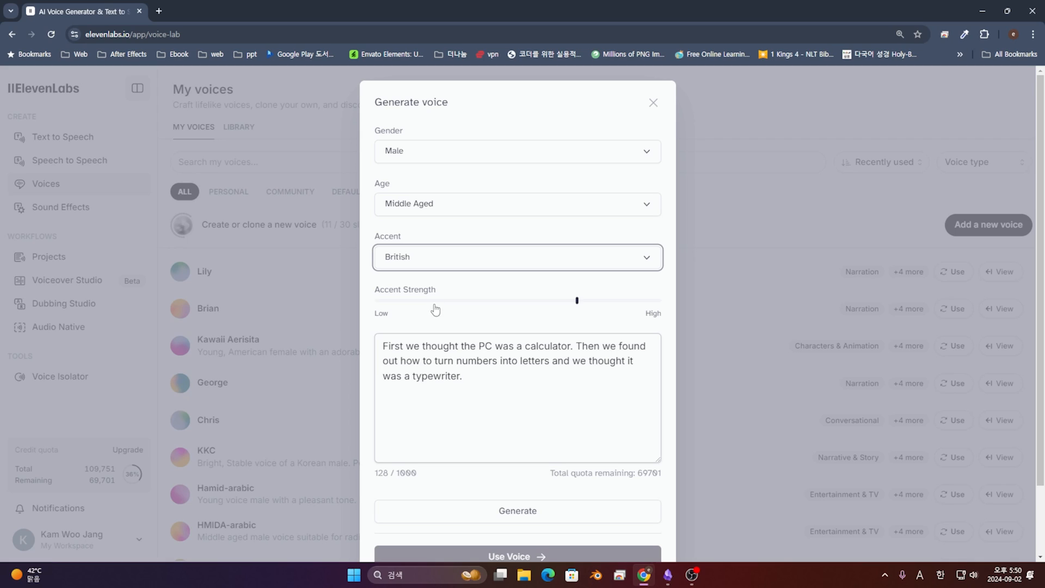
{"action": "left_click", "coordinate": [578, 300]}
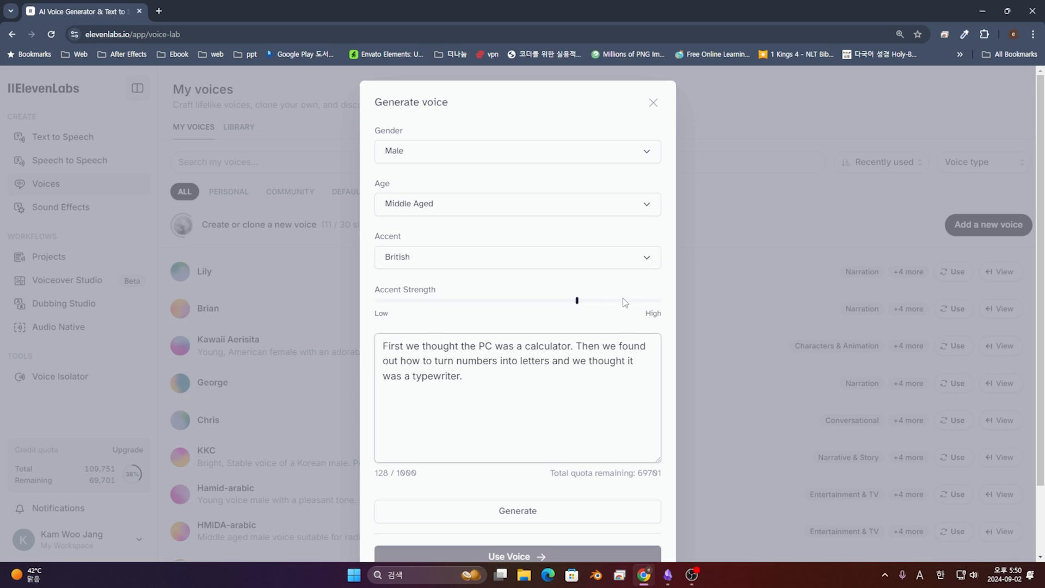
{"action": "left_click_drag", "start_coordinate": [620, 303], "coordinate": [665, 303]}
Step: Replace the sample text with "Computer is not that hard, you learn, revise, and that is all. AIs are same, learn use revise" and try generating
{"action": "left_click_drag", "start_coordinate": [460, 383], "coordinate": [383, 345]}
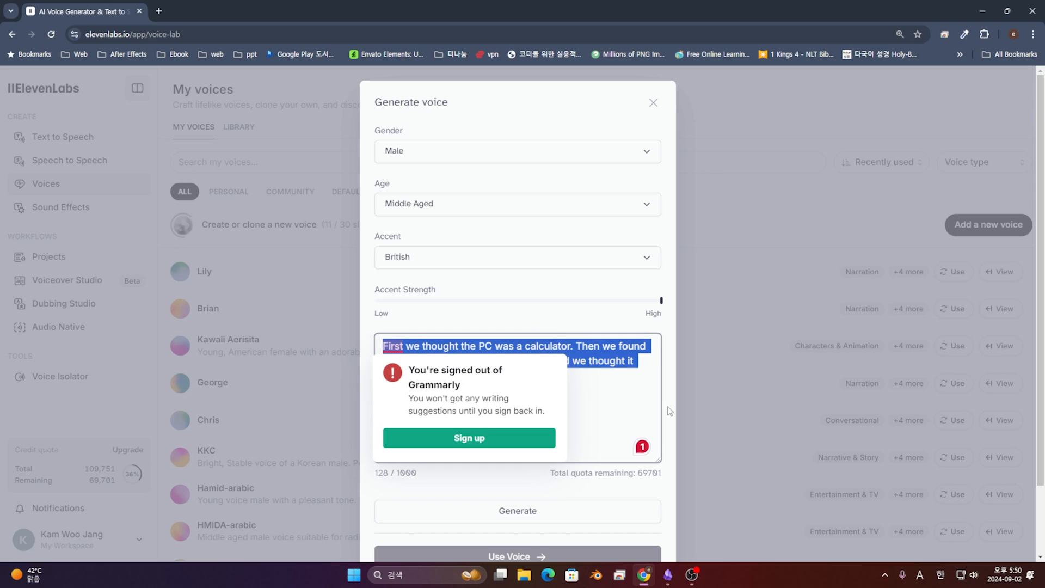
{"action": "left_click_drag", "start_coordinate": [537, 392], "coordinate": [318, 339]}
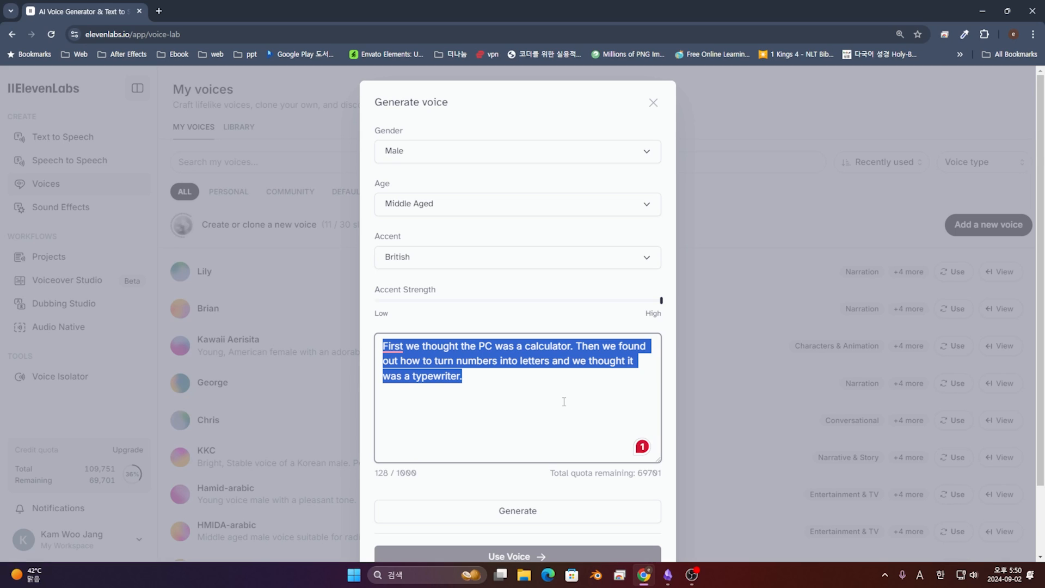
{"action": "key", "text": "BackSpace"}
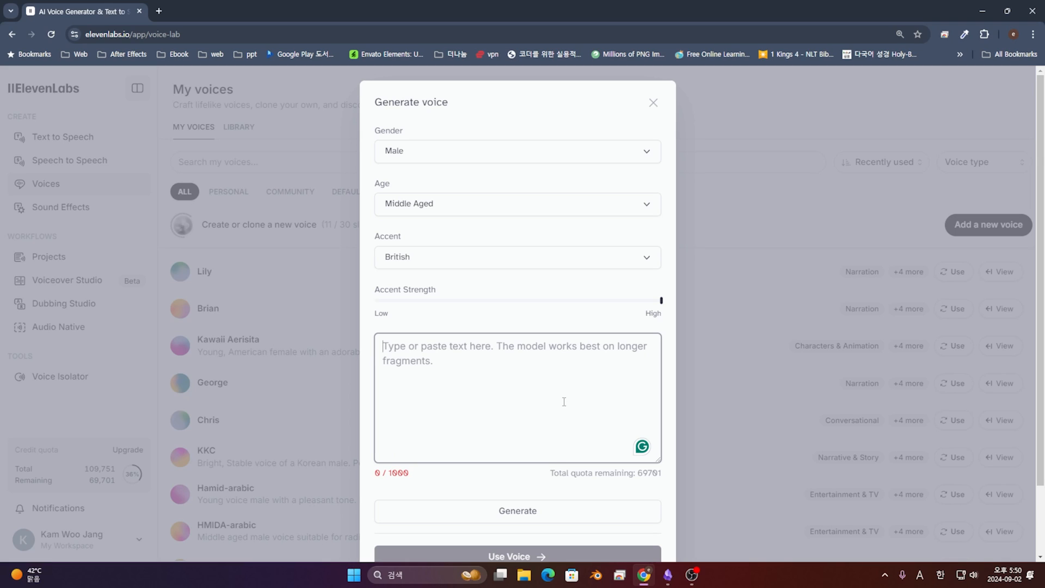
{"action": "type", "text": "Comp"}
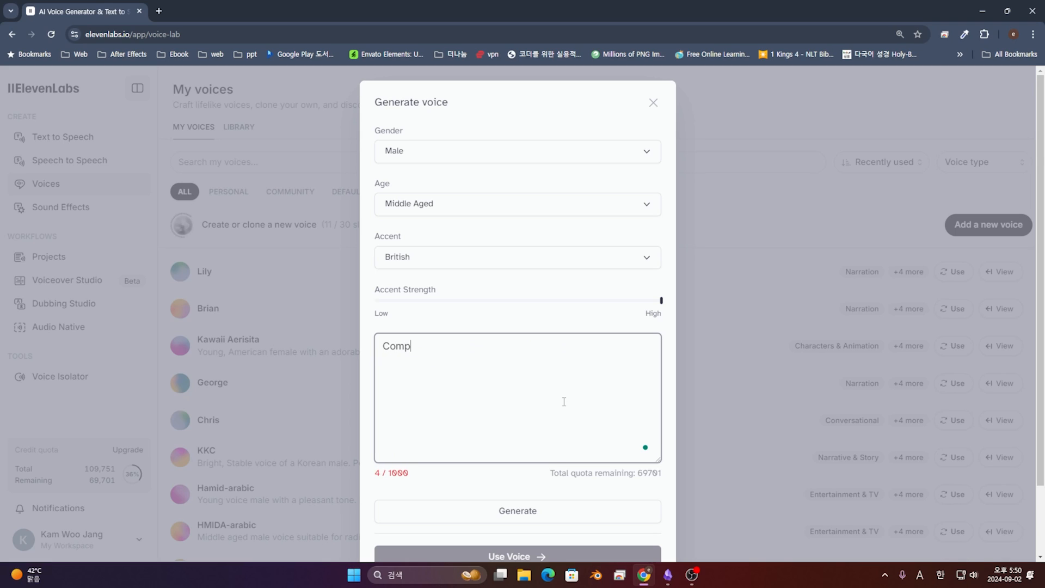
{"action": "type", "text": "uter is not that h"}
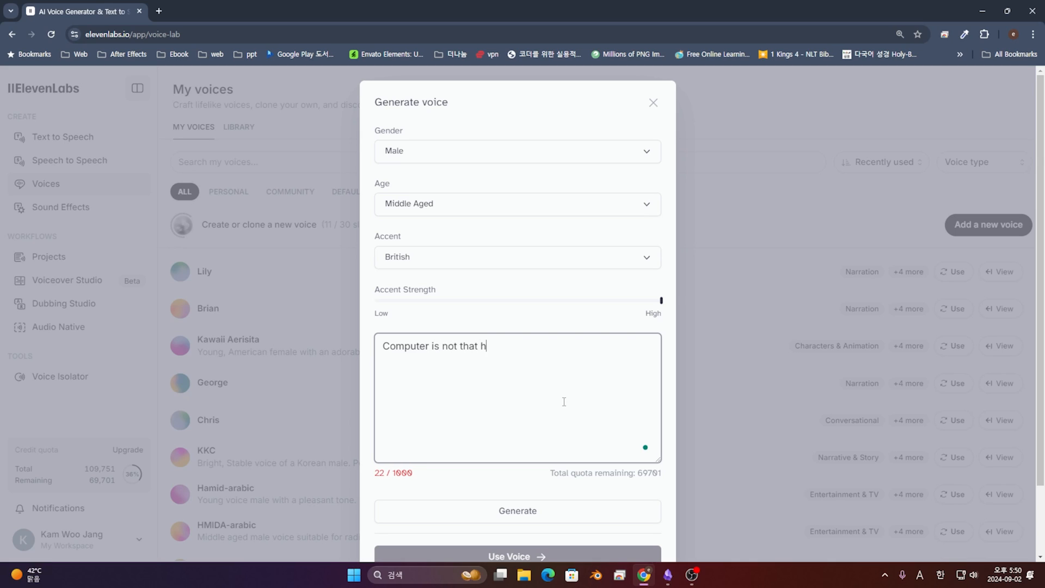
{"action": "type", "text": "ard, you learn, revise"}
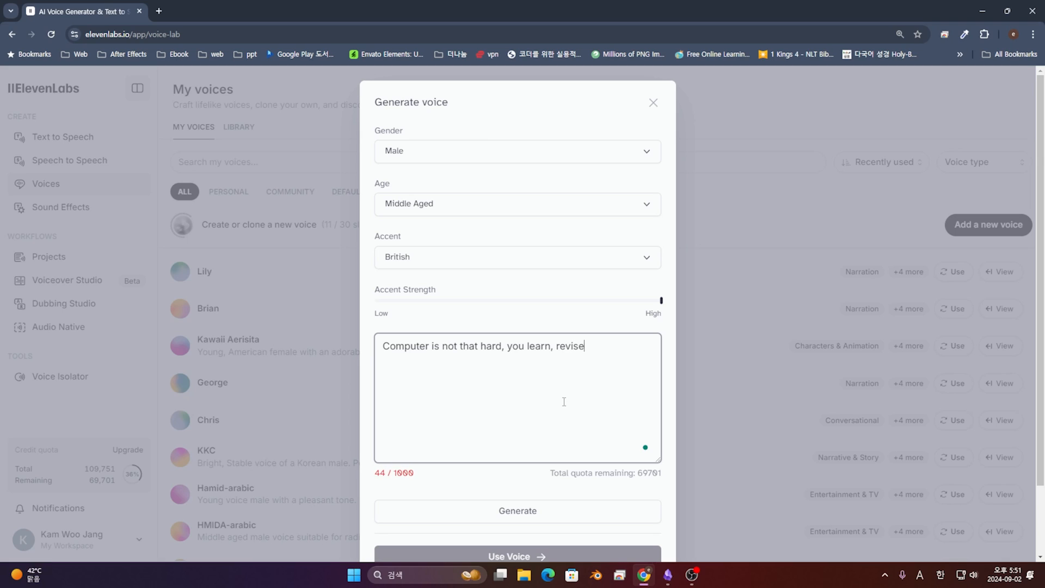
{"action": "type", "text": ", and that "}
{"action": "type", "text": "is all. "}
{"action": "type", "text": "AI"}
{"action": "type", "text": "s are s"}
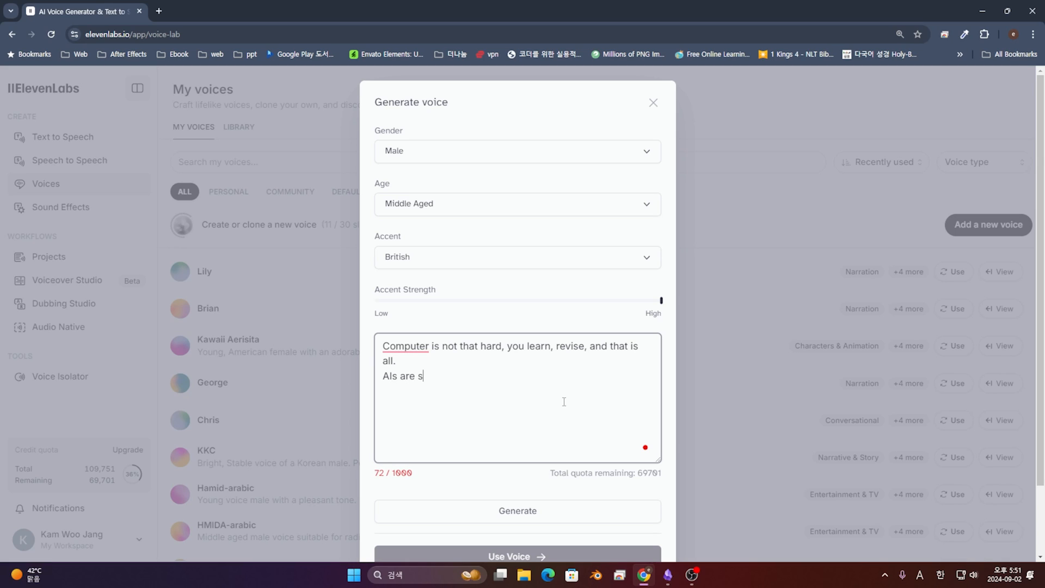
{"action": "type", "text": "ame, learn use revise"}
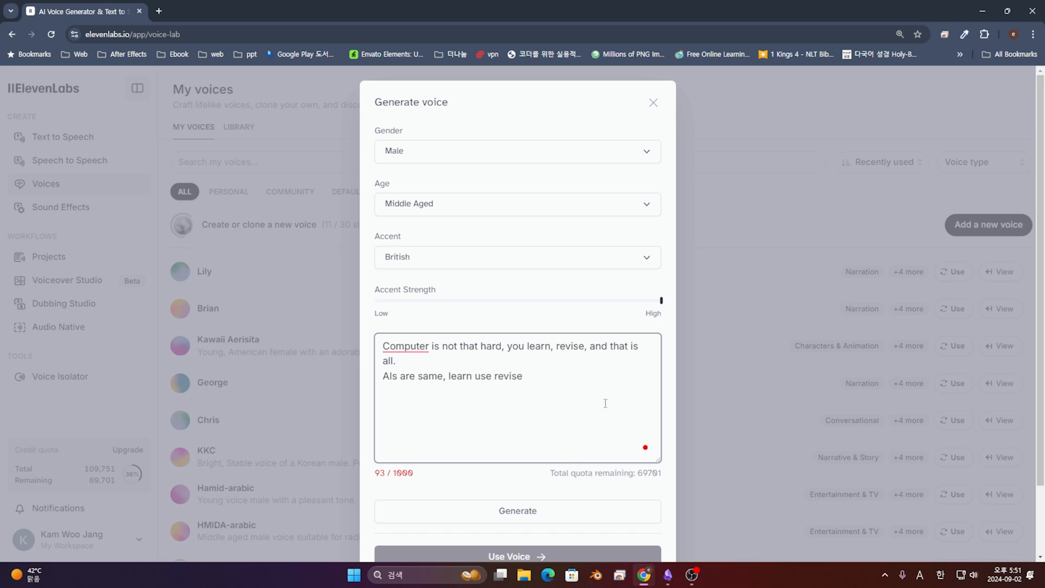
{"action": "scroll", "coordinate": [604, 435], "scroll_direction": "down", "scroll_amount": 2}
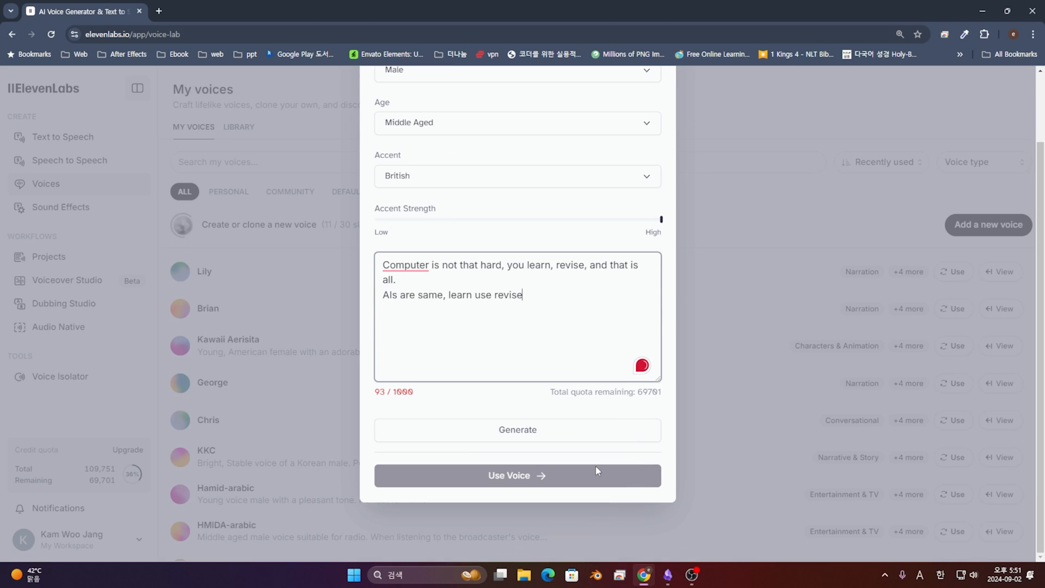
{"action": "left_click", "coordinate": [565, 439]}
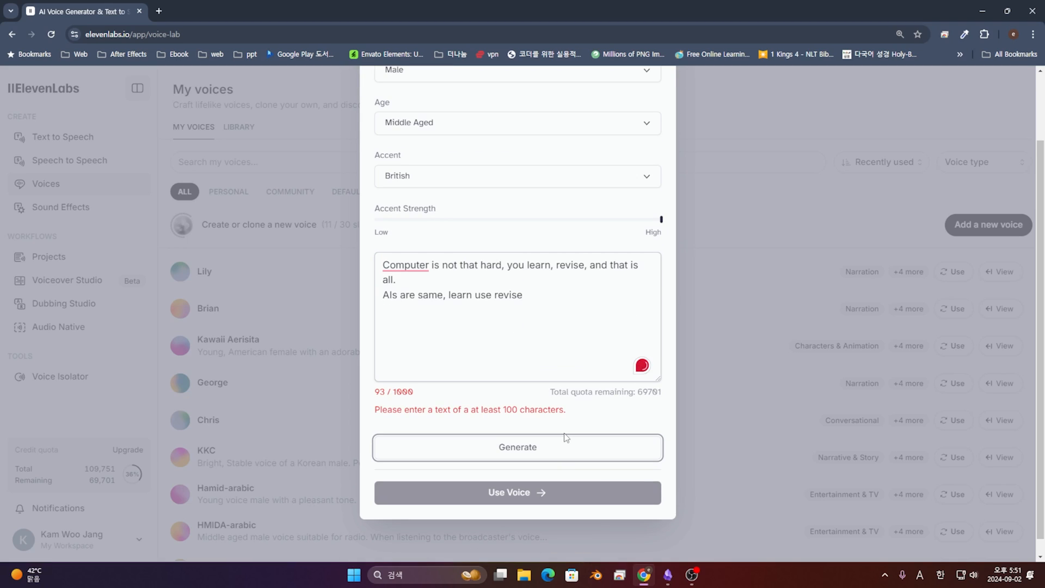
Step: Extend the second line to "AIs are same, learn, use, revise, than you'll be expert in it." and generate the voice
{"action": "left_click", "coordinate": [604, 306]}
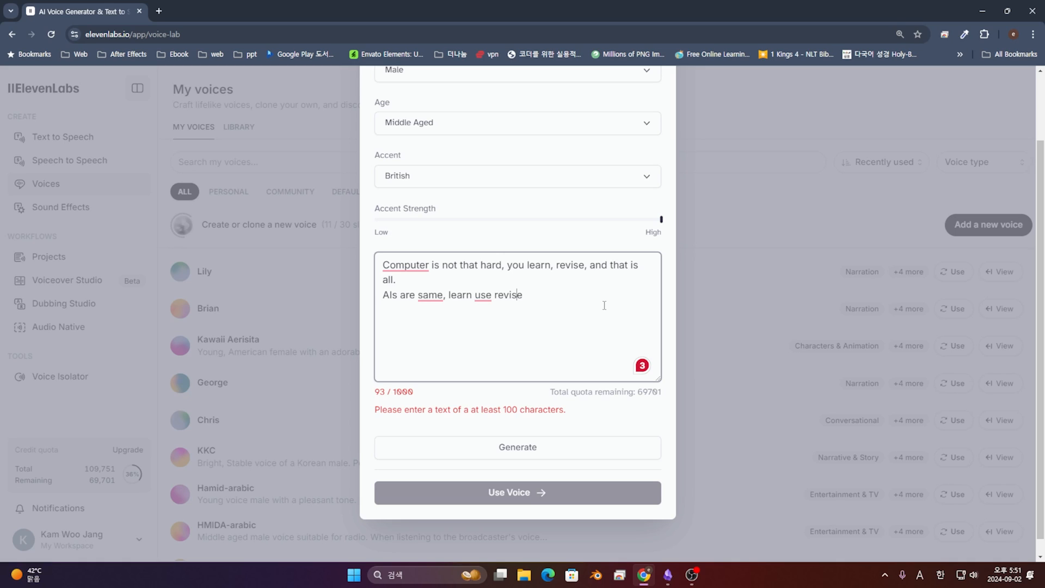
{"action": "type", "text": ", use"}
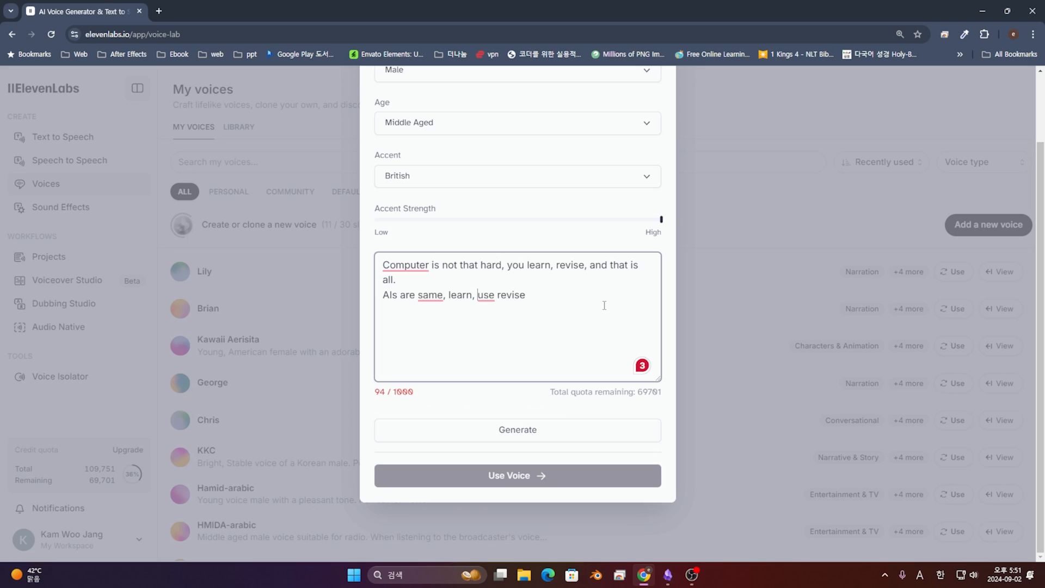
{"action": "type", "text": ", revise, than "}
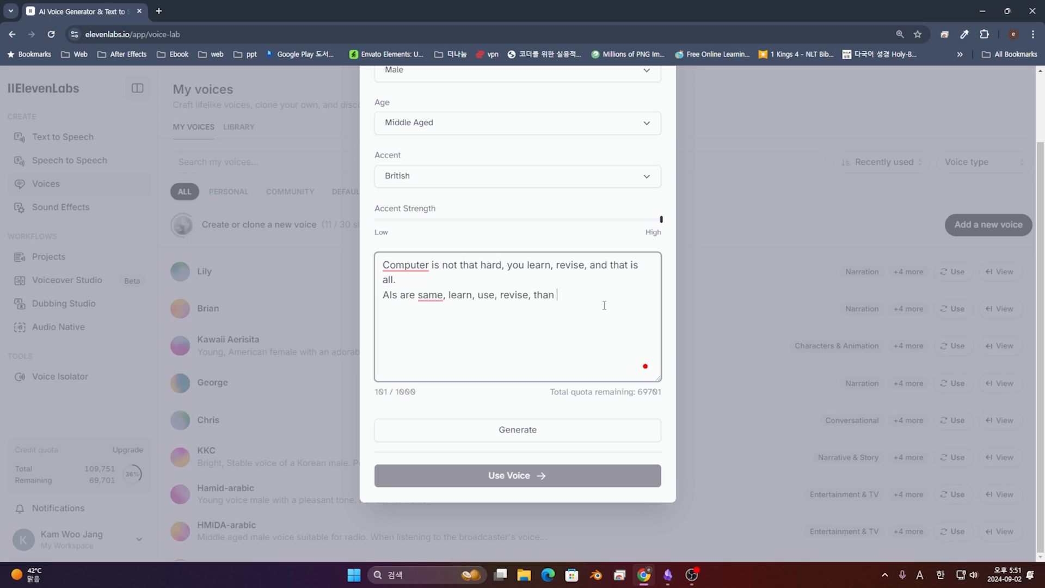
{"action": "type", "text": "you'll be expert in ity"}
{"action": "key", "text": "BackSpace"}
{"action": "key", "text": "BackSpace"}
{"action": "key", "text": "BackSpace"}
{"action": "type", "text": "t."}
{"action": "key", "text": "Return"}
{"action": "left_click", "coordinate": [592, 436]}
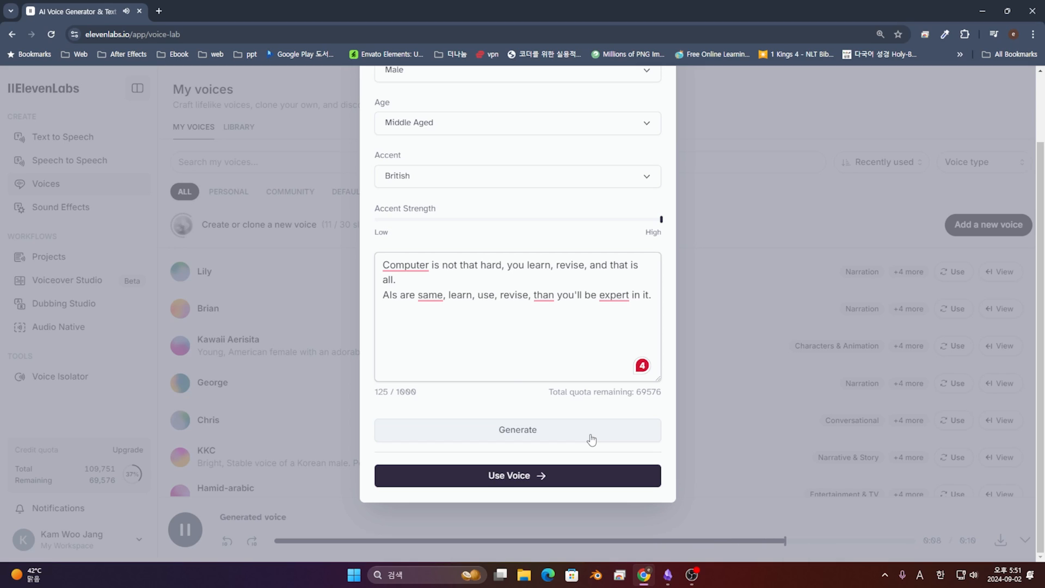
Step: Lower the accent strength to about a quarter of its range, choose an American accent and age Old, and generate the voice again
{"action": "scroll", "coordinate": [501, 312], "scroll_direction": "up", "scroll_amount": 2}
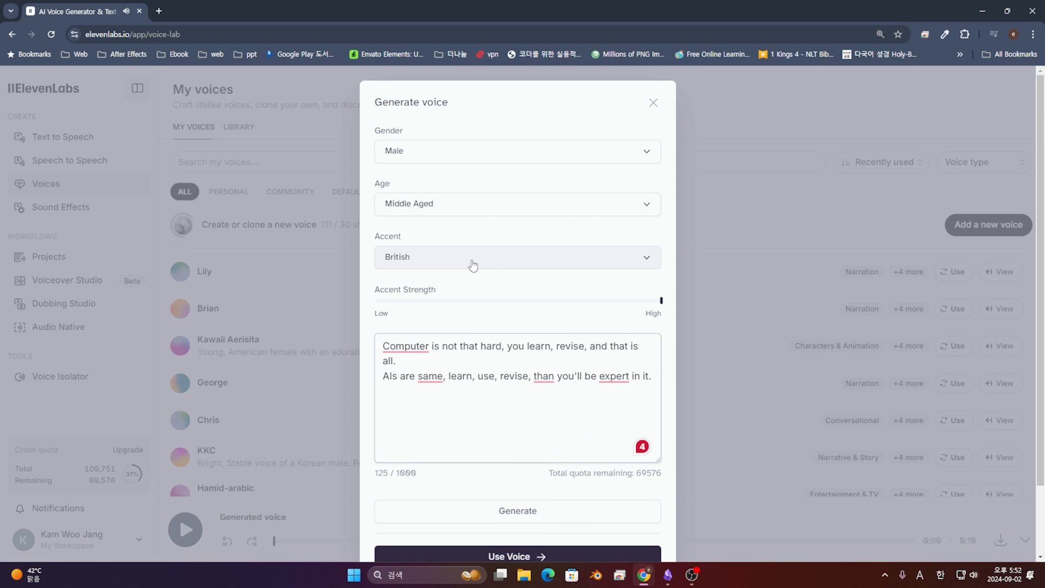
{"action": "left_click", "coordinate": [490, 266]}
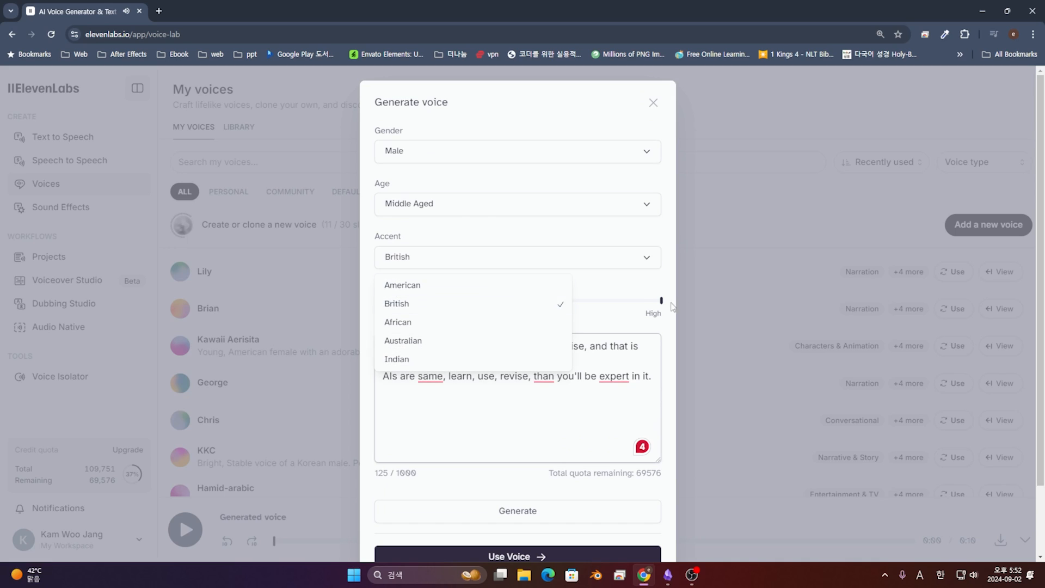
{"action": "left_click", "coordinate": [660, 299]}
{"action": "left_click_drag", "start_coordinate": [629, 307], "coordinate": [444, 306]}
{"action": "left_click", "coordinate": [462, 263]}
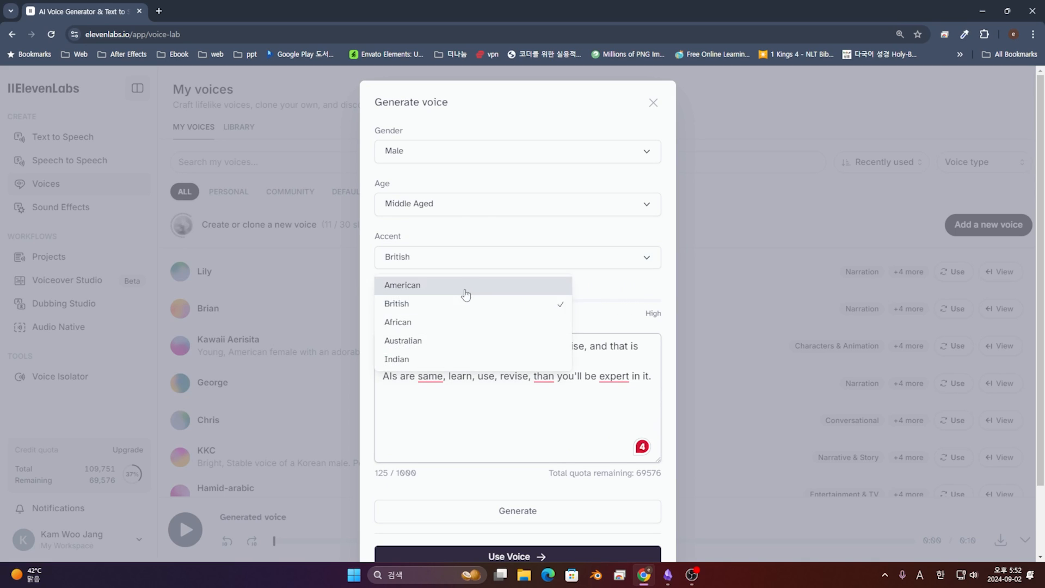
{"action": "left_click", "coordinate": [464, 295]}
{"action": "left_click", "coordinate": [468, 205]}
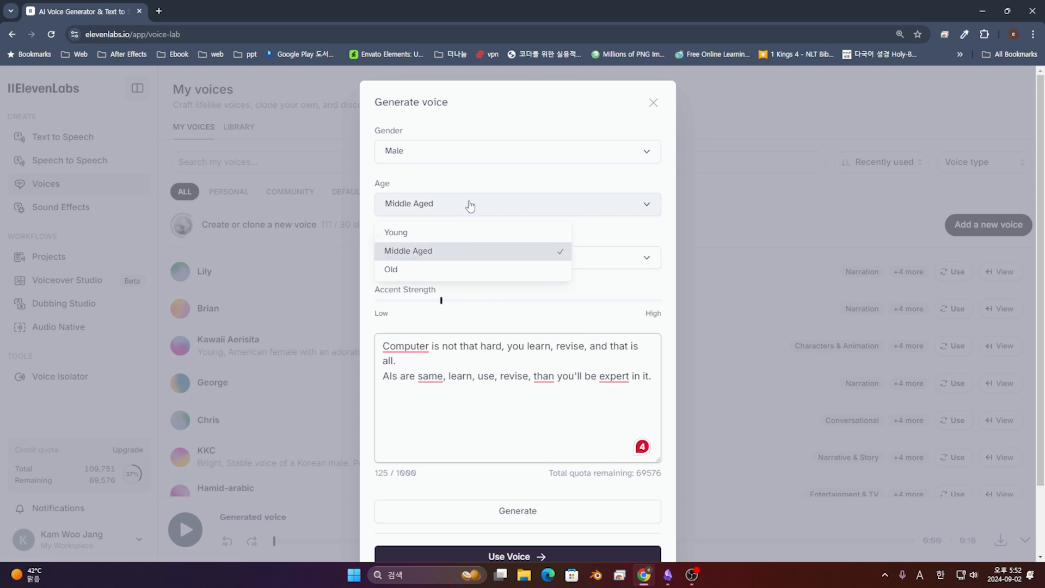
{"action": "left_click", "coordinate": [456, 277]}
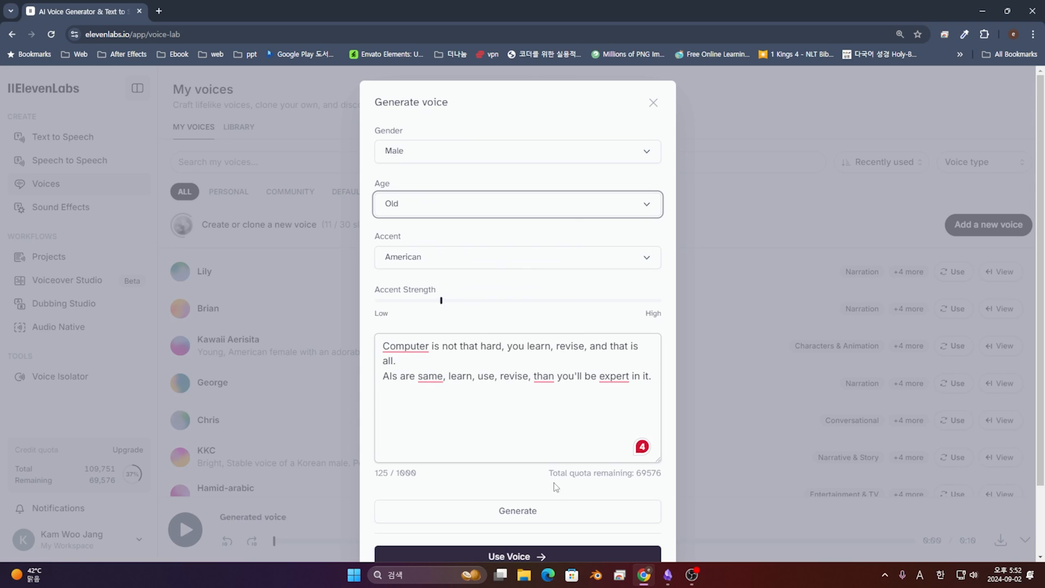
{"action": "left_click", "coordinate": [538, 511]}
{"action": "scroll", "coordinate": [621, 510], "scroll_direction": "down", "scroll_amount": 2}
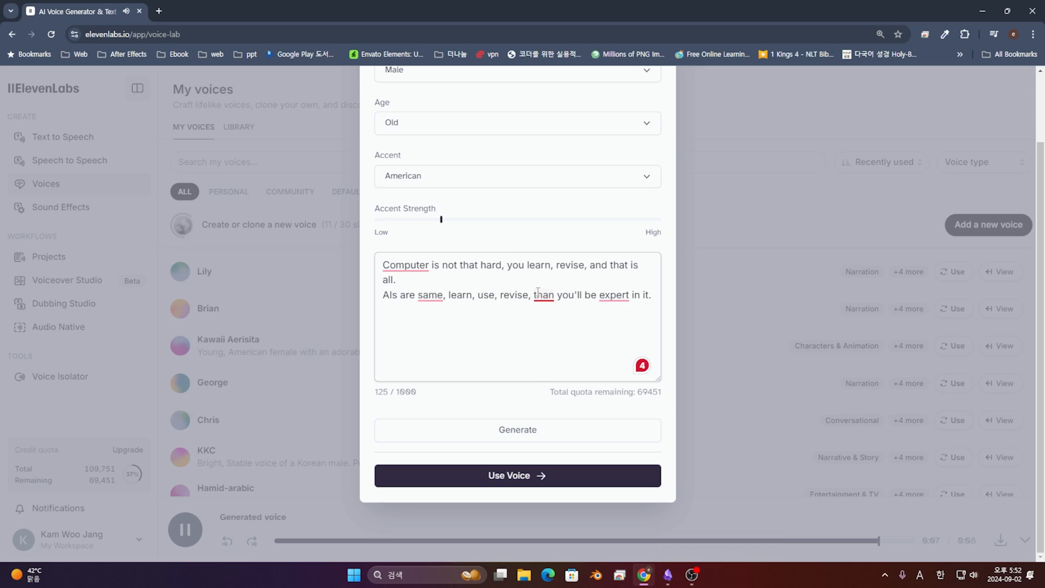
{"action": "mouse_move", "coordinate": [540, 291]}
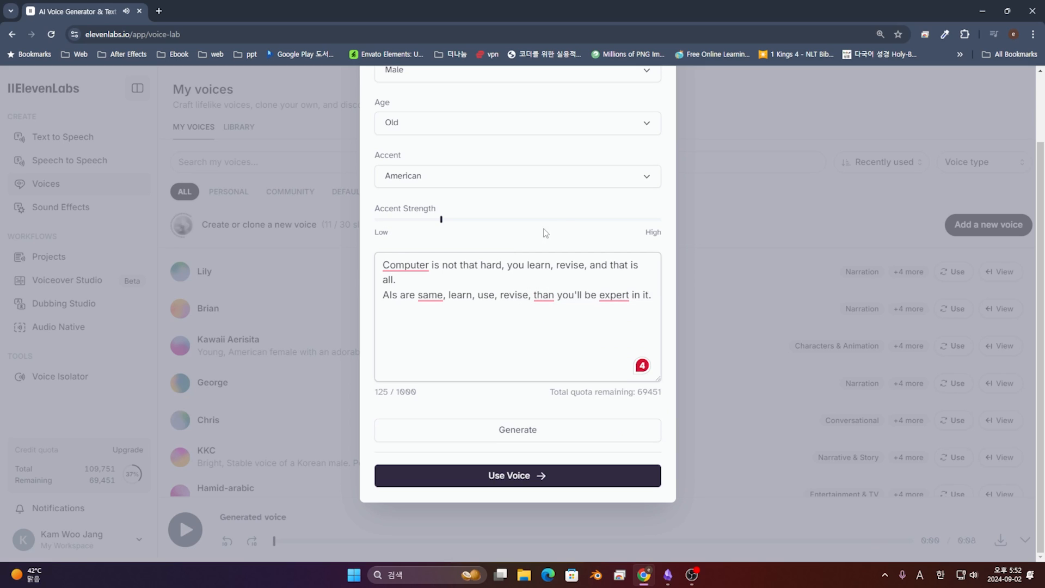
Step: Set the accent strength to 200%, the accent to British and the age to Middle Aged
{"action": "left_click_drag", "start_coordinate": [565, 223], "coordinate": [659, 220]}
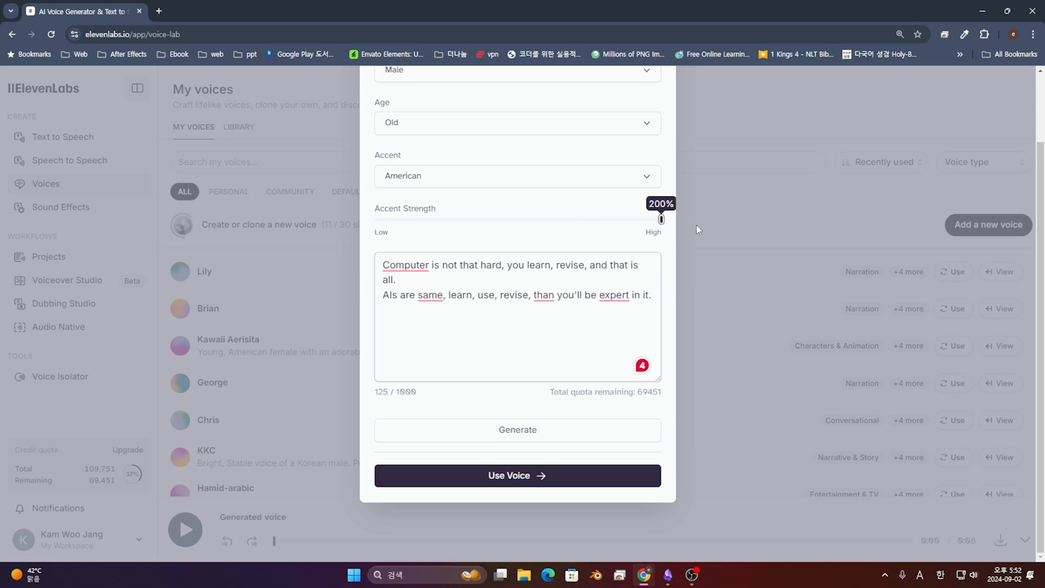
{"action": "left_click", "coordinate": [526, 178]}
{"action": "left_click", "coordinate": [455, 225]}
{"action": "left_click", "coordinate": [491, 129]}
{"action": "left_click", "coordinate": [444, 168]}
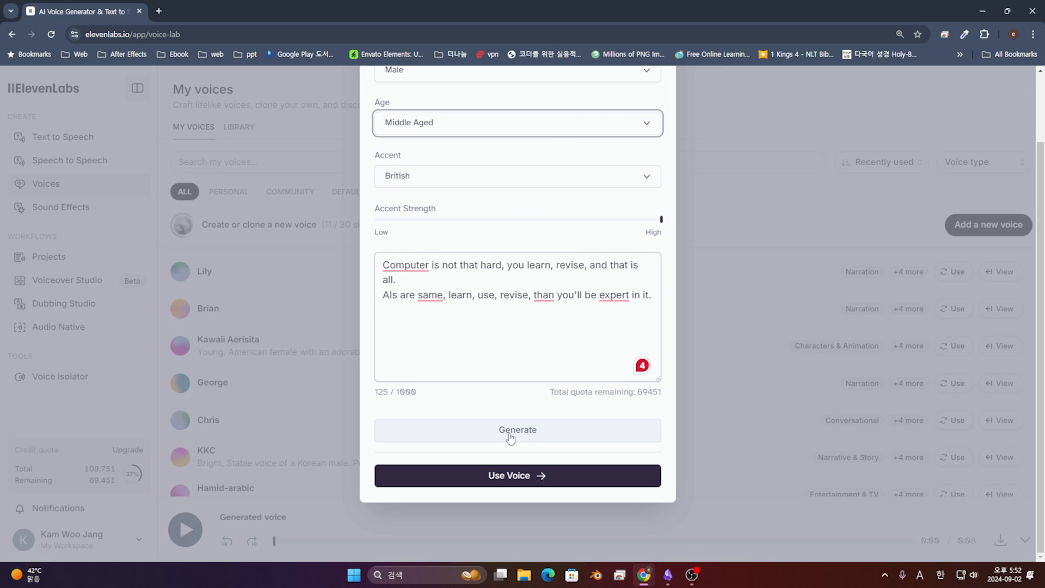
Step: Generate the voice and accept it, entering a voice name and the description "This voice is created for GLTC Learners"
{"action": "left_click", "coordinate": [525, 446]}
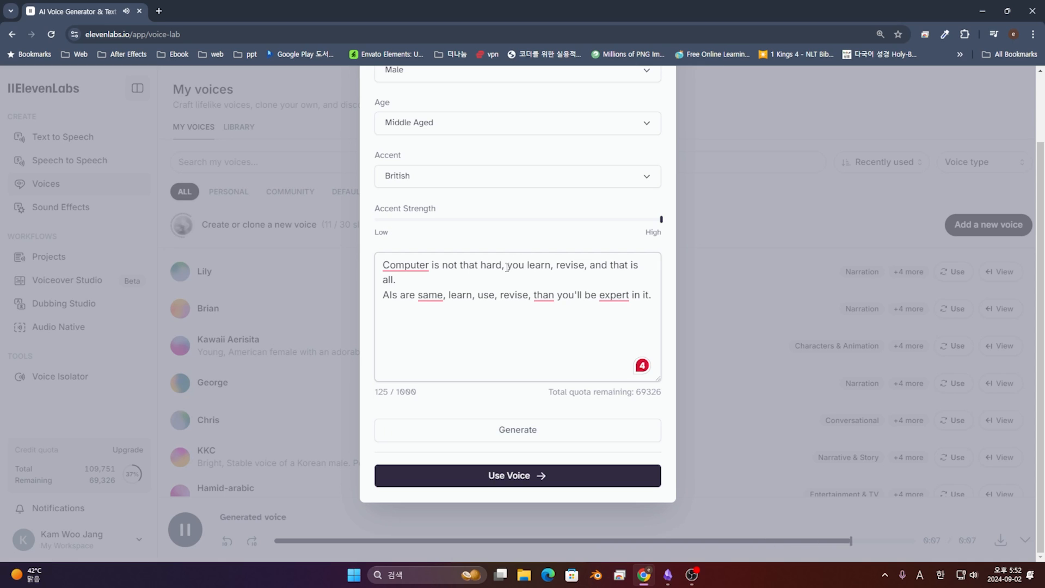
{"action": "left_click", "coordinate": [506, 482]}
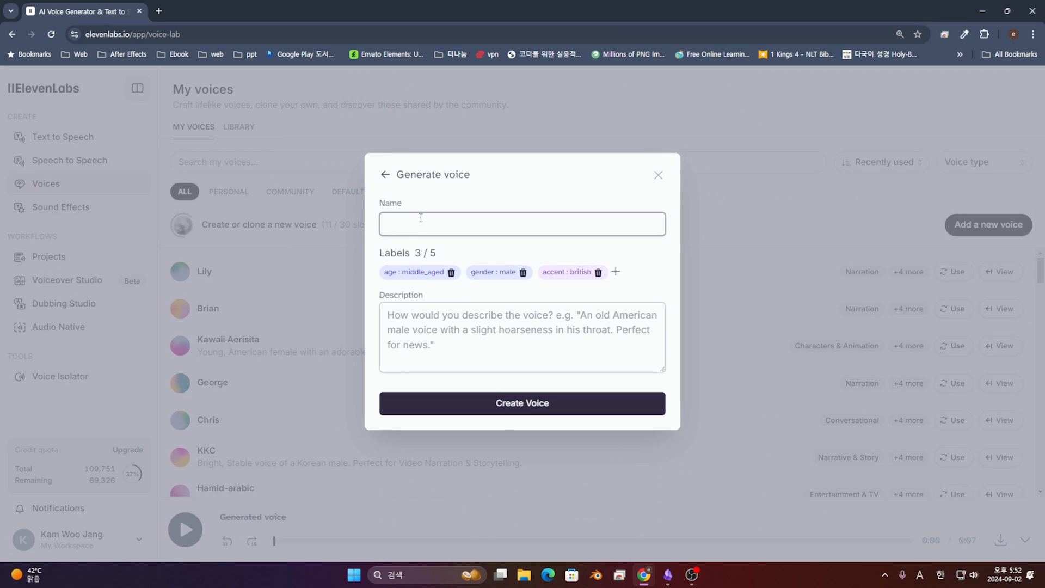
{"action": "type", "text": "Joshua"}
{"action": "left_click", "coordinate": [429, 326]}
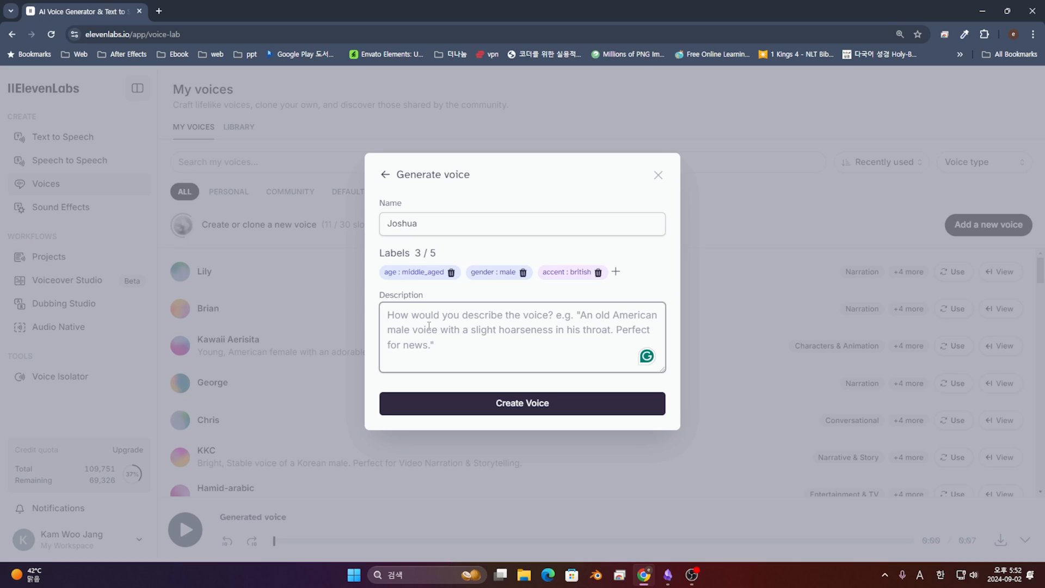
{"action": "type", "text": "This voice is created "}
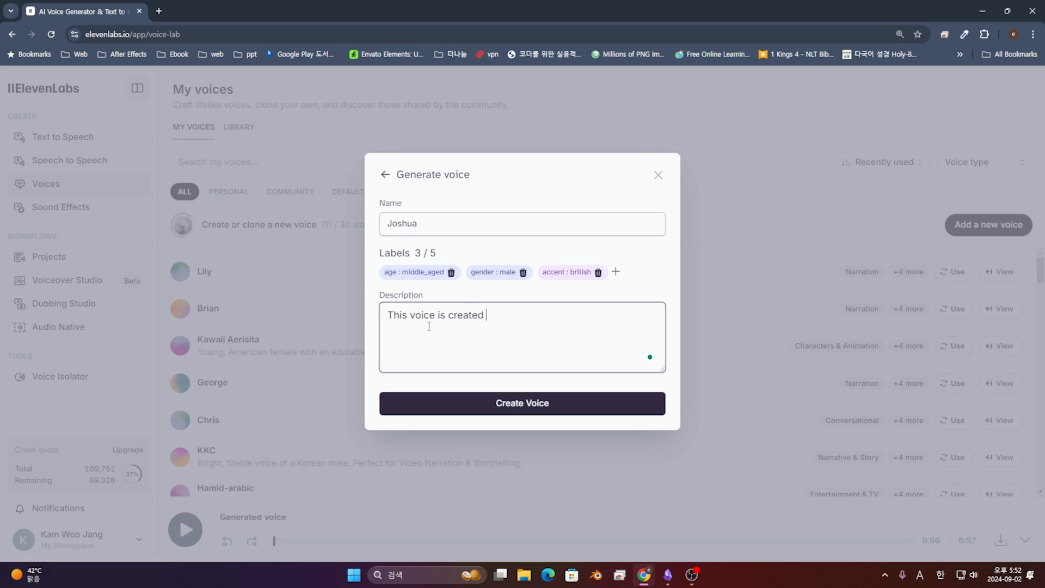
{"action": "type", "text": "for GLTC Learners"}
Step: Add the label AI : Smart to the generated voice and create the voice
{"action": "left_click", "coordinate": [615, 271]}
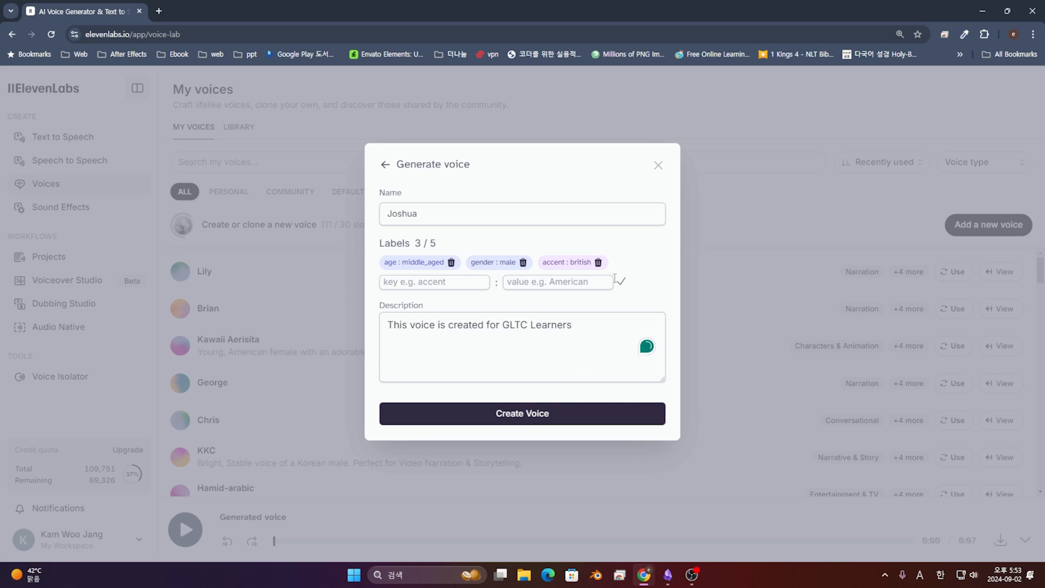
{"action": "type", "text": "AI"}
{"action": "key", "text": "Tab"}
{"action": "type", "text": "Smar"}
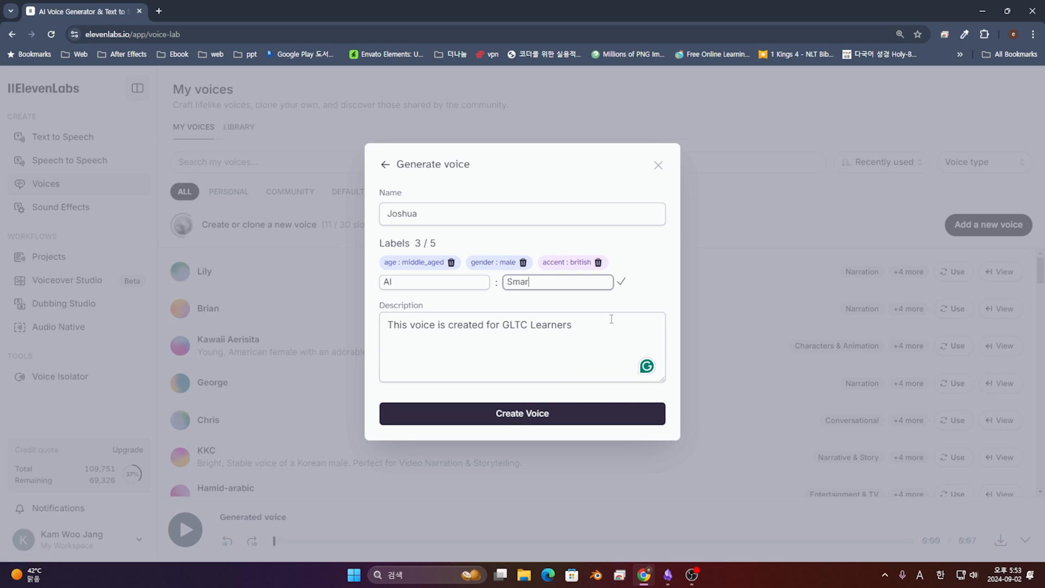
{"action": "left_click", "coordinate": [620, 282]}
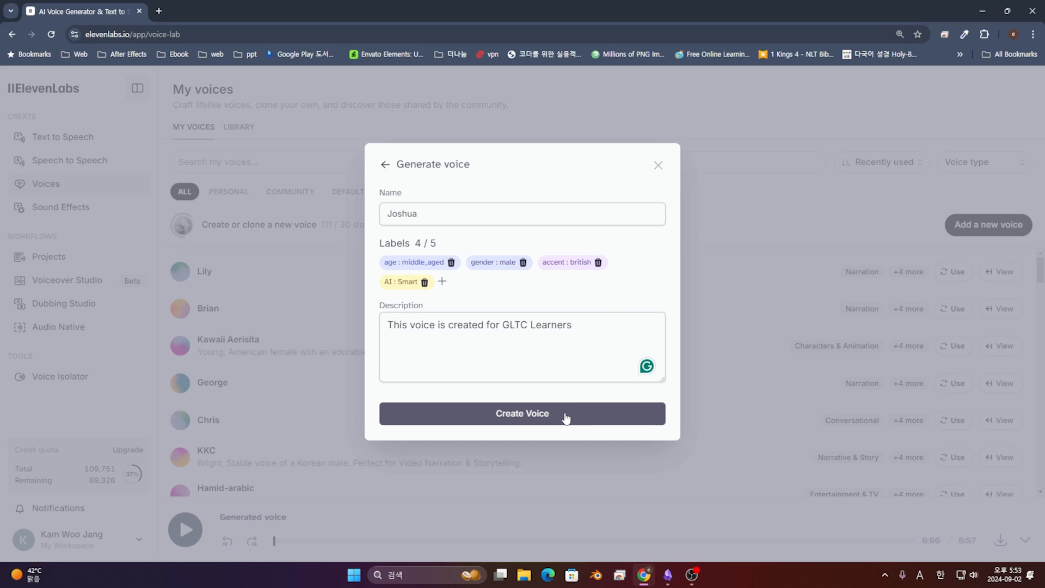
{"action": "left_click", "coordinate": [545, 415]}
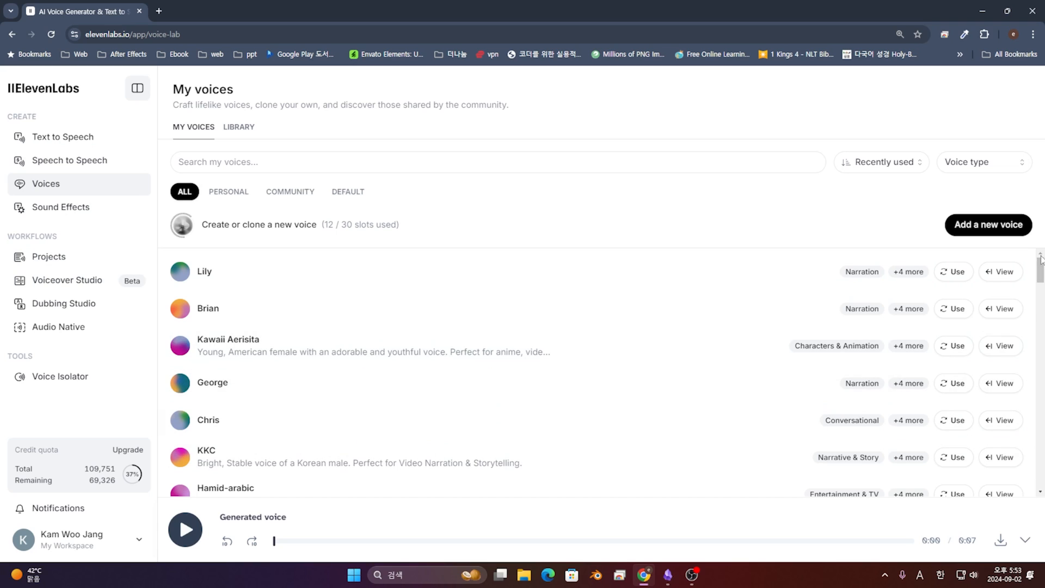
Step: Start adding a new voice with Instant Voice Cloning and enter the speaker's first name as its name
{"action": "left_click", "coordinate": [989, 225]}
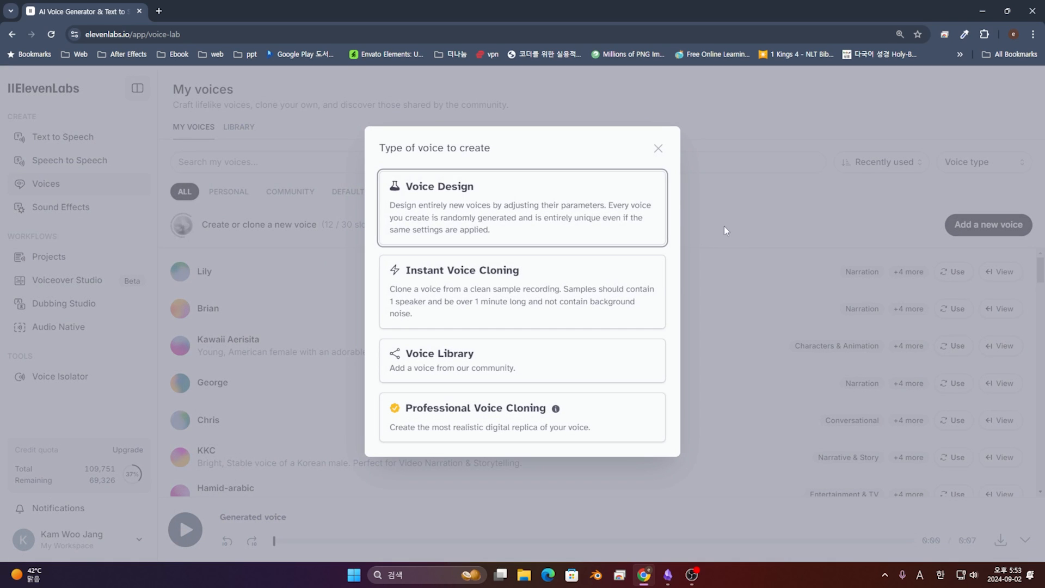
{"action": "left_click", "coordinate": [545, 283]}
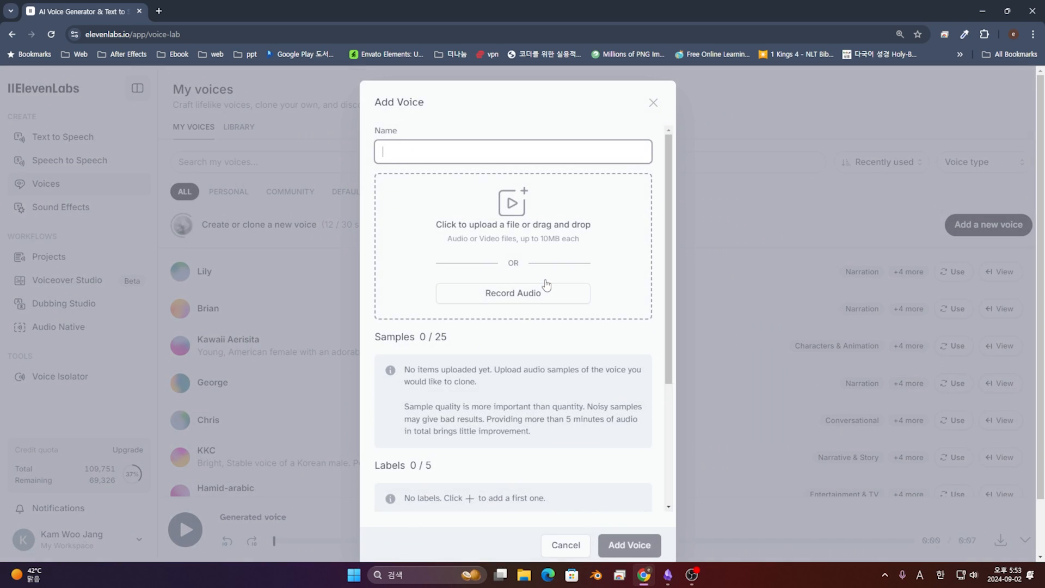
{"action": "left_click", "coordinate": [480, 142]}
{"action": "type", "text": "Andrew"}
Step: Record a 30-second audio sample for the cloned voice and play it back
{"action": "left_click", "coordinate": [540, 299]}
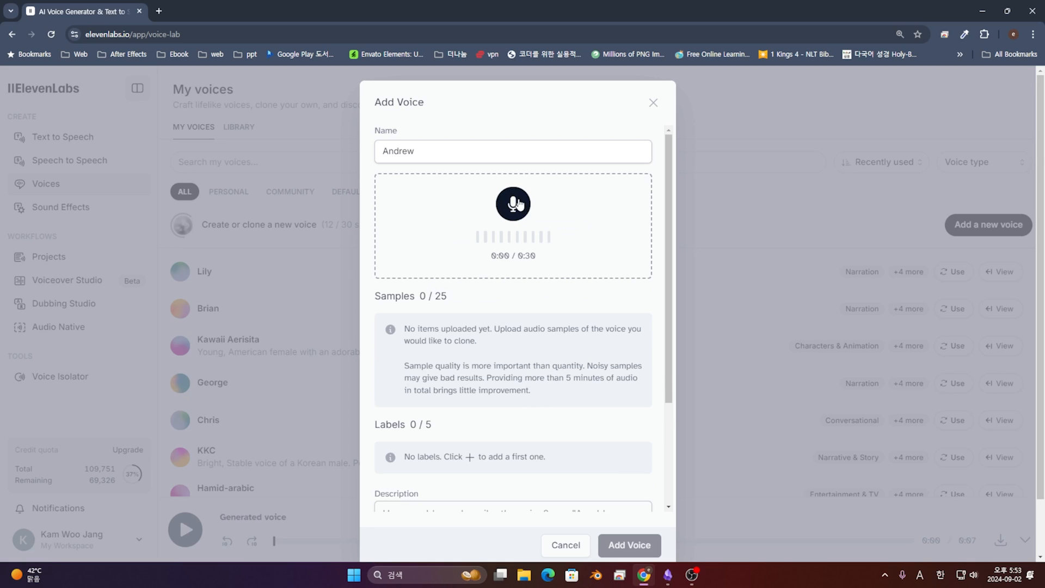
{"action": "left_click", "coordinate": [517, 205]}
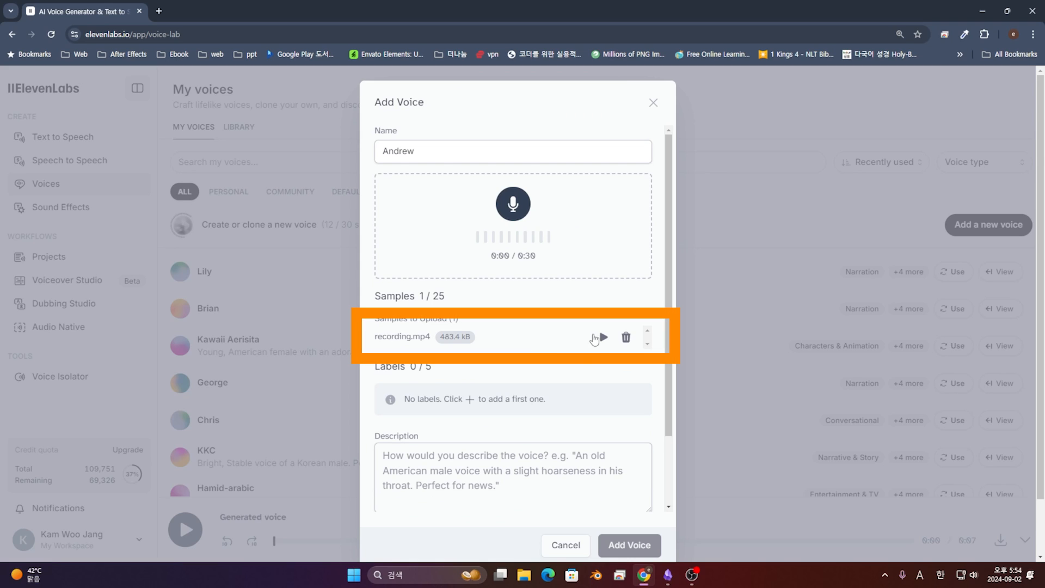
{"action": "left_click", "coordinate": [601, 337]}
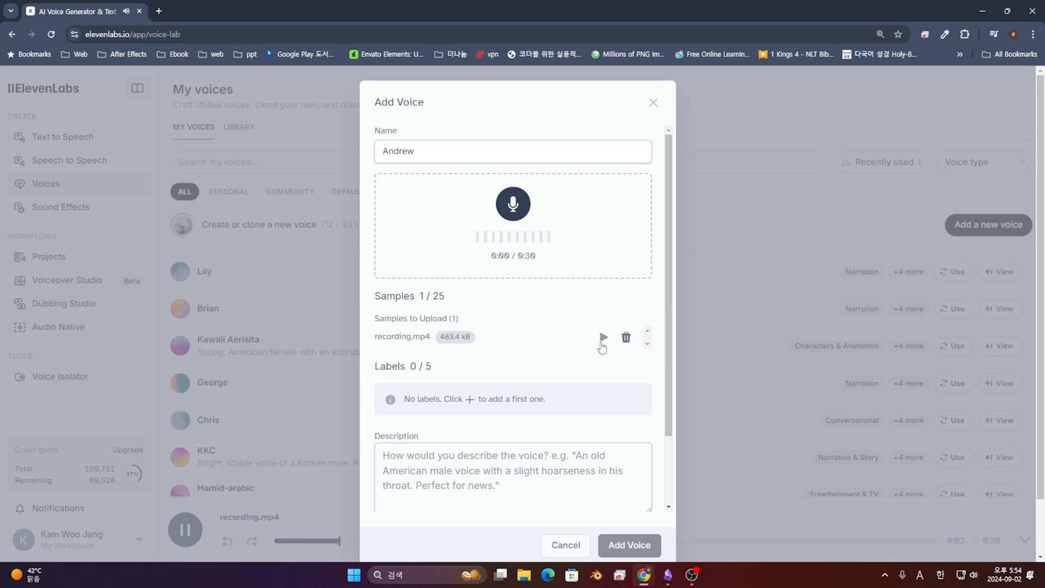
{"action": "left_click", "coordinate": [602, 344]}
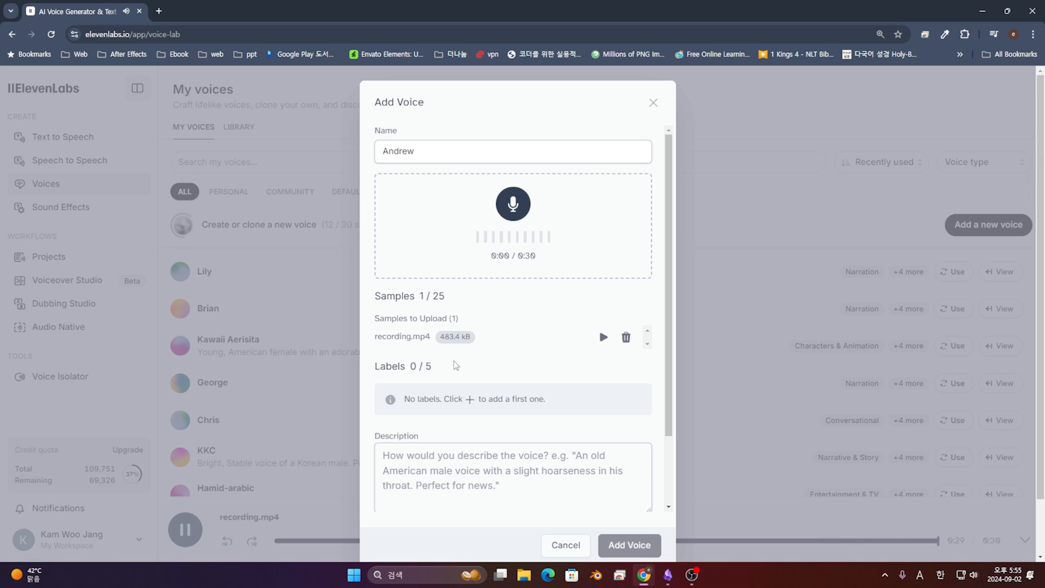
Step: Describe the voice as the GLTC professor's voice clone, confirm the rights and consent statement, and add the voice
{"action": "scroll", "coordinate": [509, 370], "scroll_direction": "down", "scroll_amount": 2}
{"action": "left_click", "coordinate": [483, 371]}
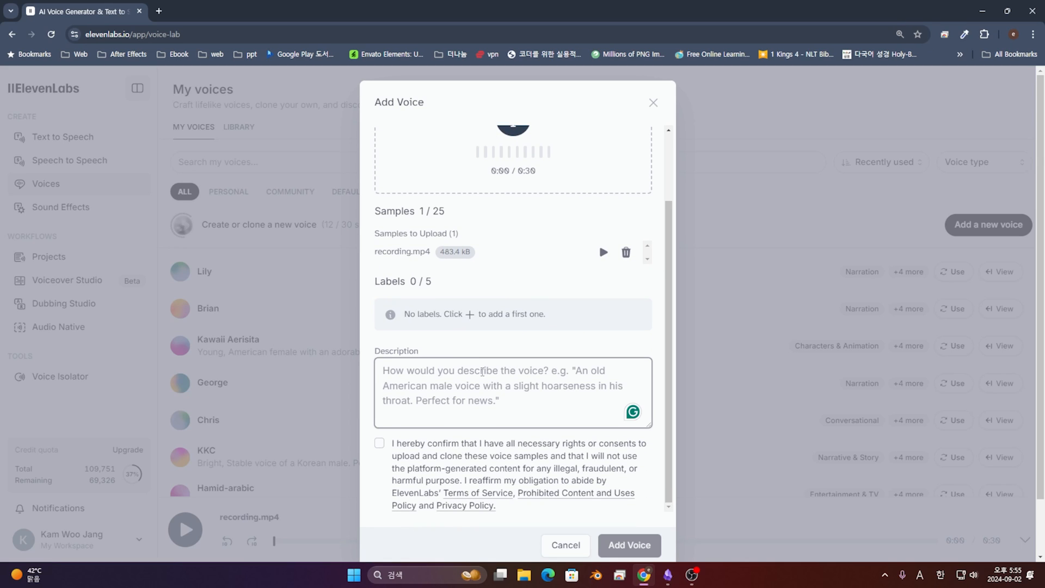
{"action": "type", "text": "GLTC Professor A"}
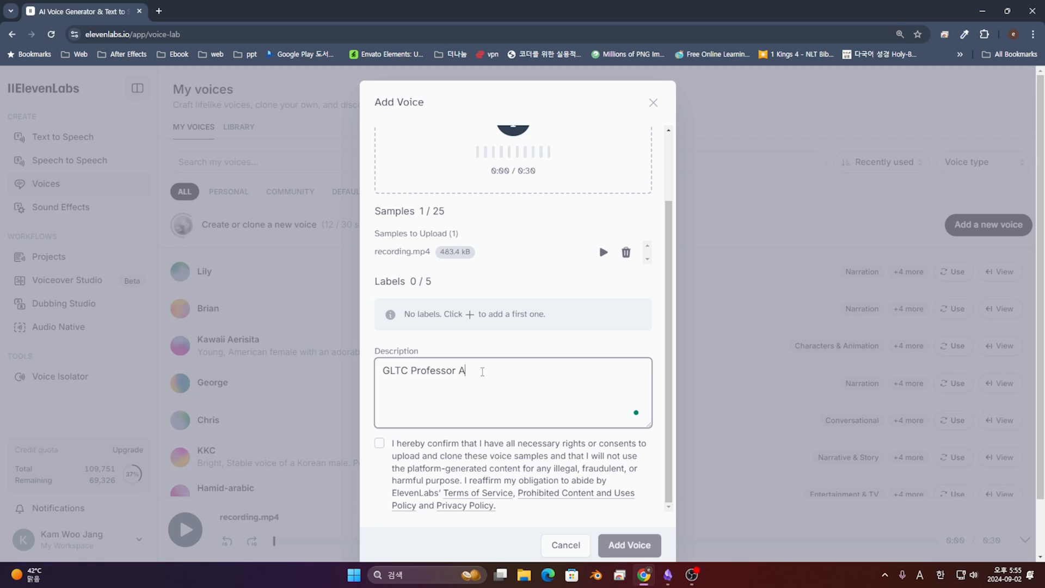
{"action": "type", "text": "ndrew's voice Clone"}
{"action": "left_click", "coordinate": [379, 444]}
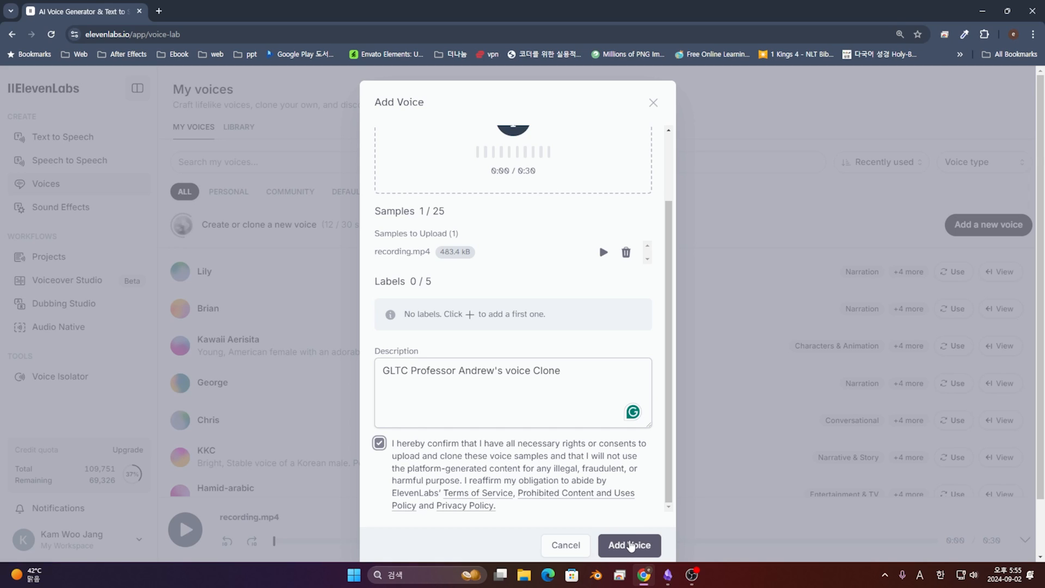
{"action": "left_click", "coordinate": [630, 546]}
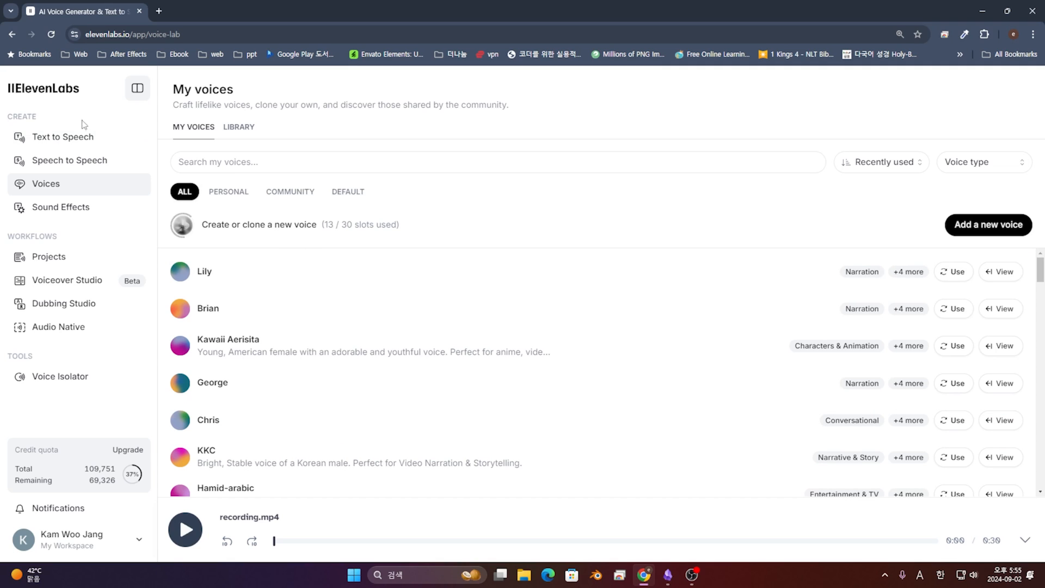
Step: In Text to Speech, write a greeting line introducing the speaker by first name, "I am currently working as a Professor in GLTC."
{"action": "left_click", "coordinate": [72, 145]}
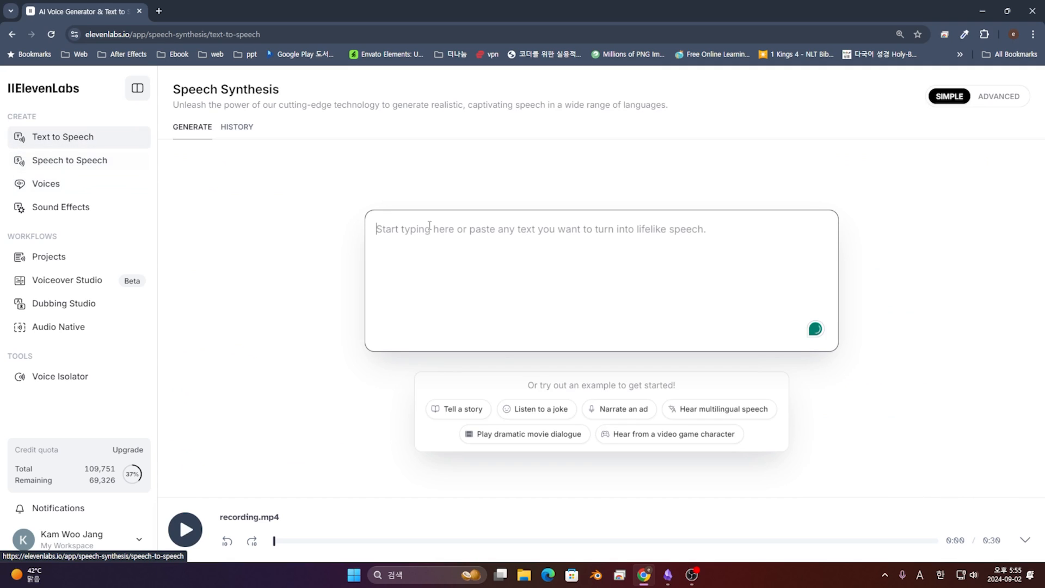
{"action": "left_click", "coordinate": [466, 252]}
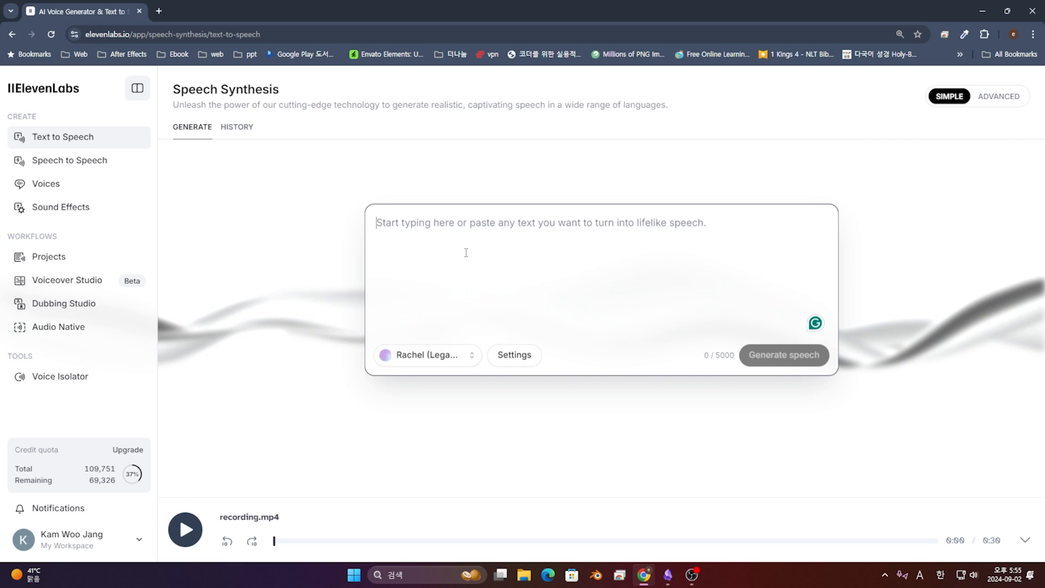
{"action": "type", "text": "Hello, "}
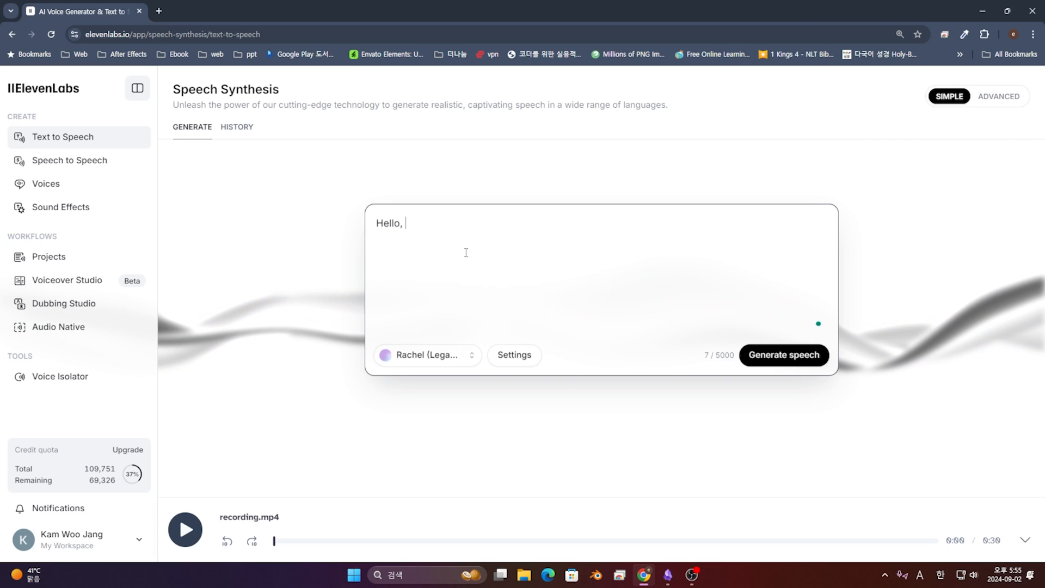
{"action": "type", "text": "My name "}
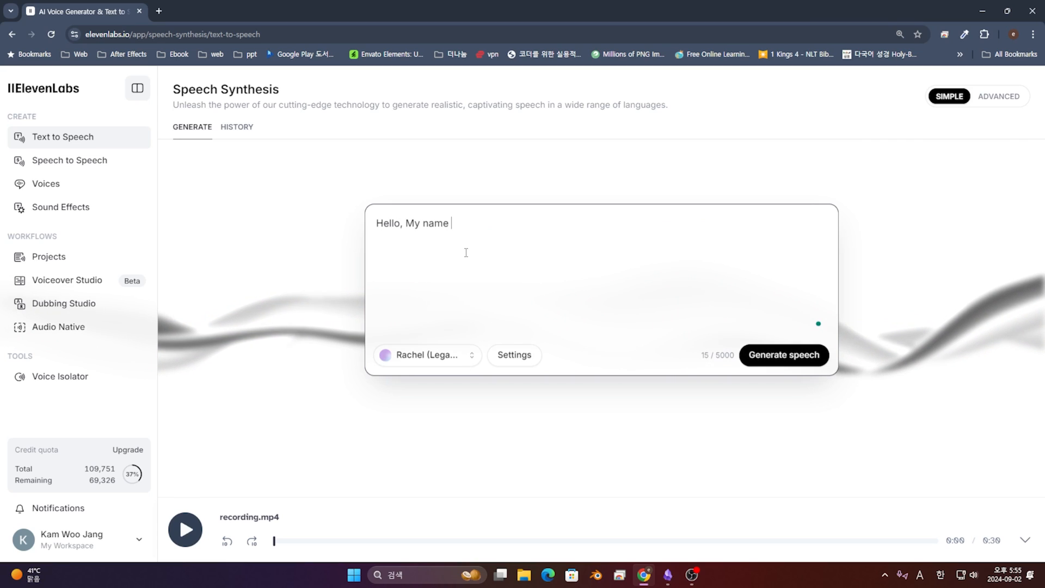
{"action": "type", "text": "is Andr"}
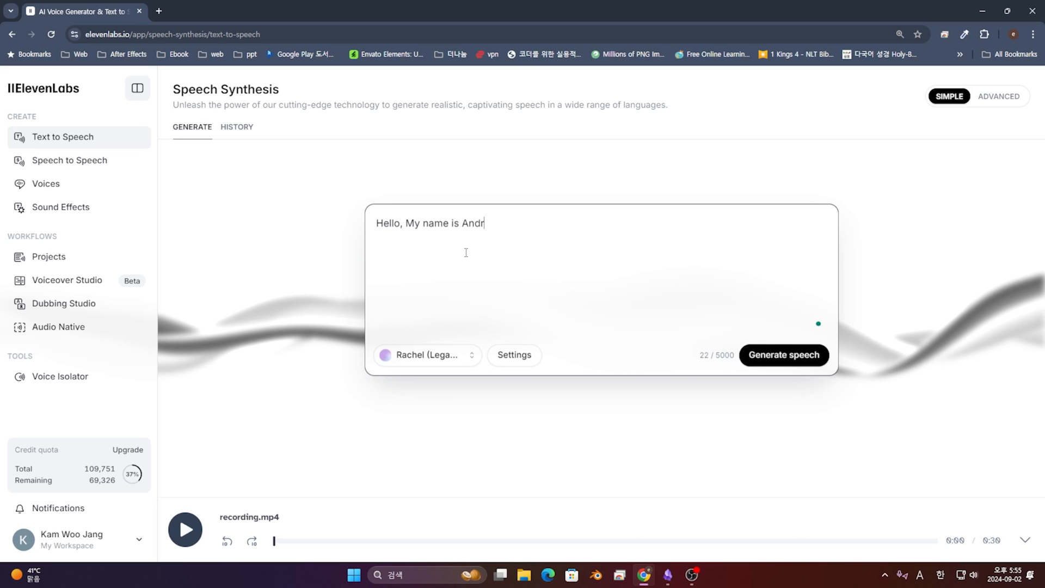
{"action": "type", "text": "ew, I am "}
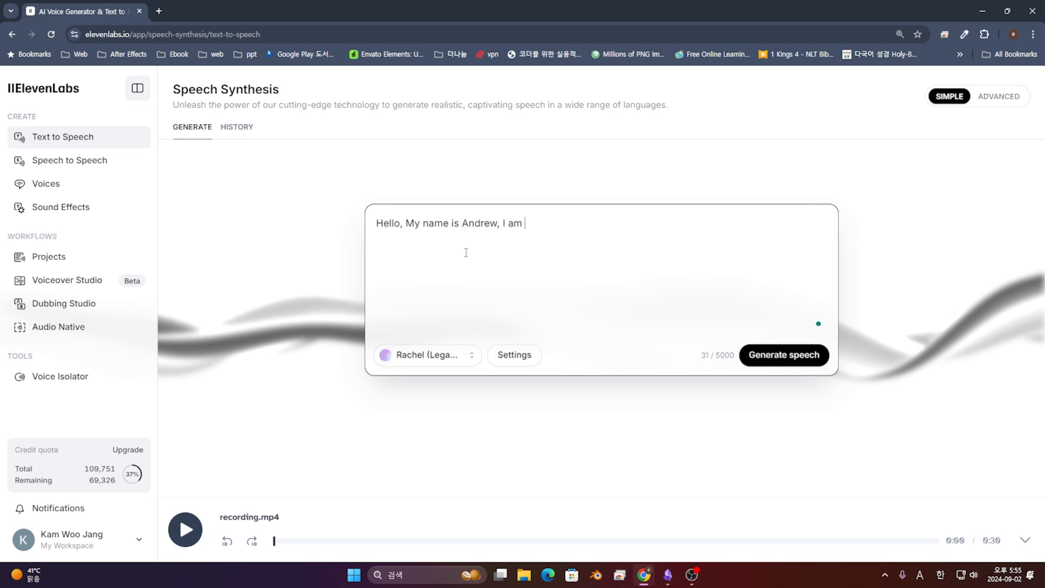
{"action": "type", "text": "currently "}
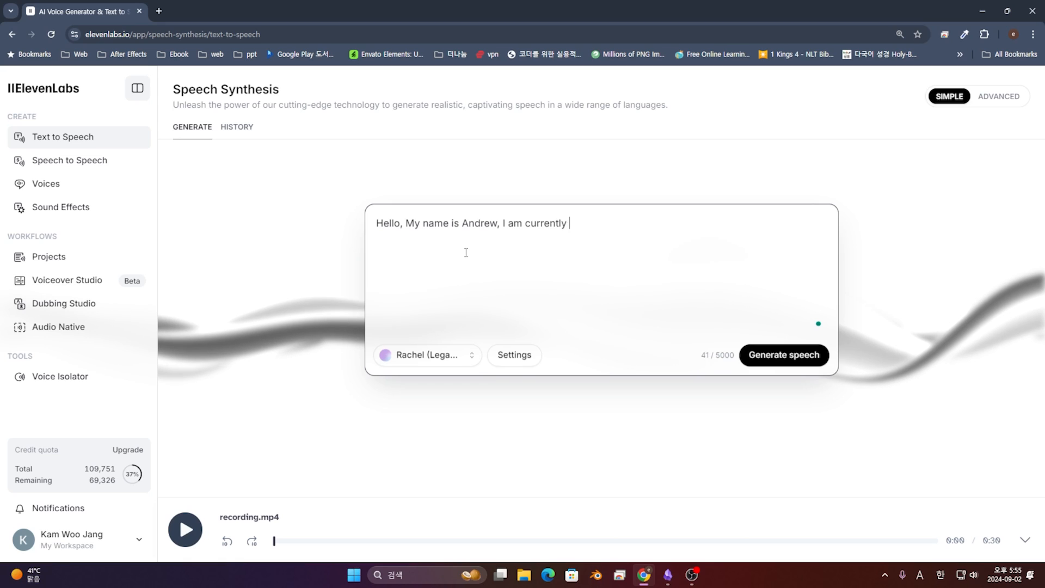
{"action": "type", "text": "working as "}
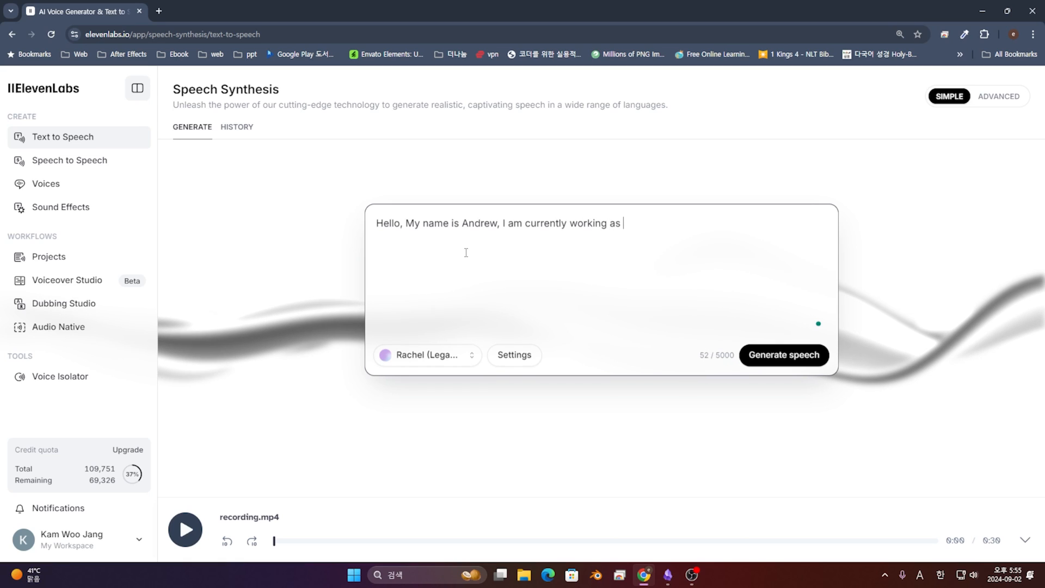
{"action": "type", "text": "a Professor io"}
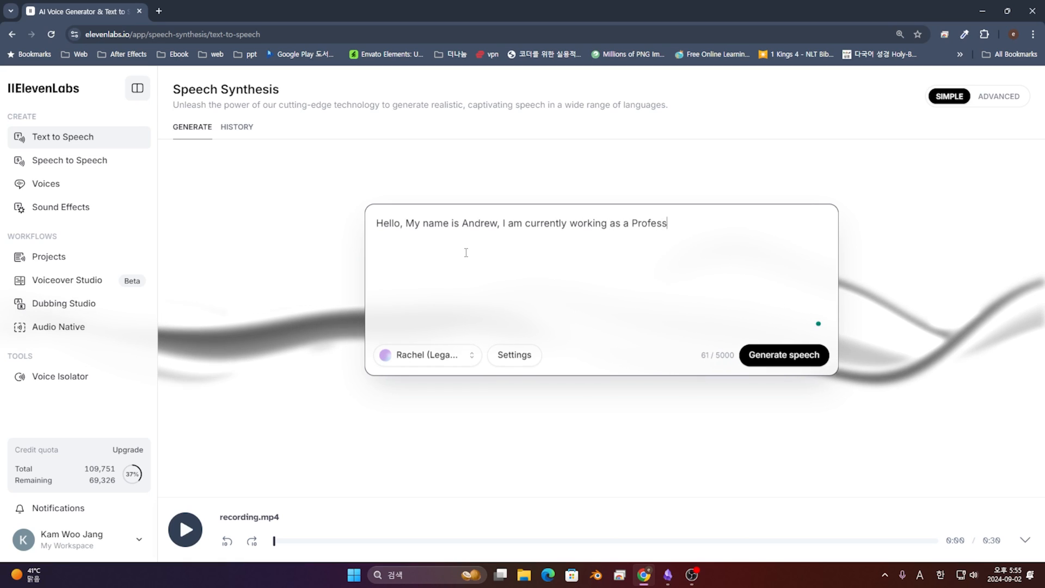
{"action": "key", "text": "BackSpace"}
{"action": "type", "text": "n LG"}
{"action": "key", "text": "BackSpace"}
{"action": "key", "text": "BackSpace"}
{"action": "type", "text": "GLTC."}
{"action": "key", "text": "Return"}
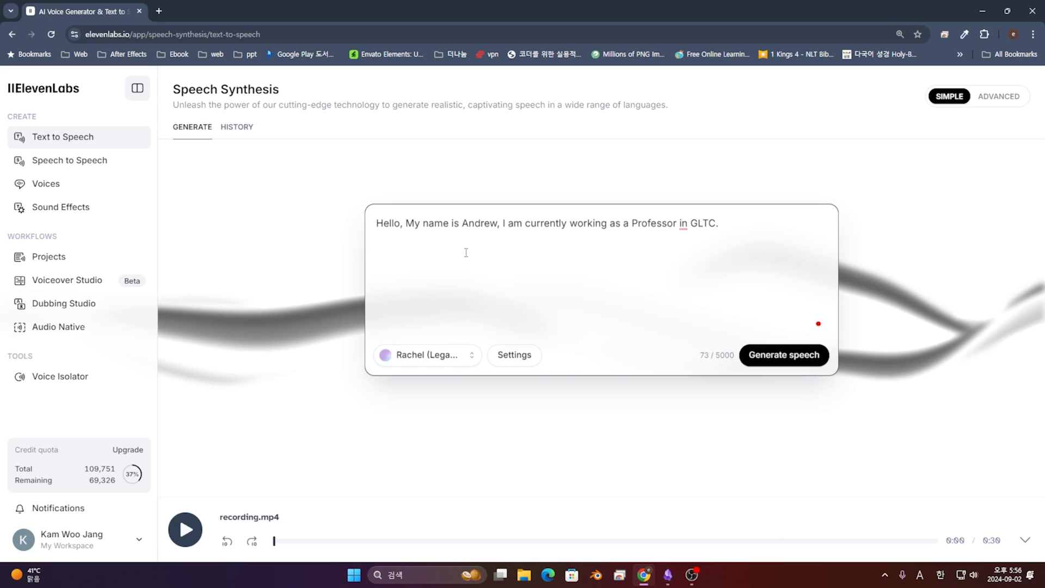
Step: Add a second line to the speech text reading "I think GLTC is a foundation for future technology,"
{"action": "type", "text": "A"}
{"action": "key", "text": "BackSpace"}
{"action": "type", "text": "I"}
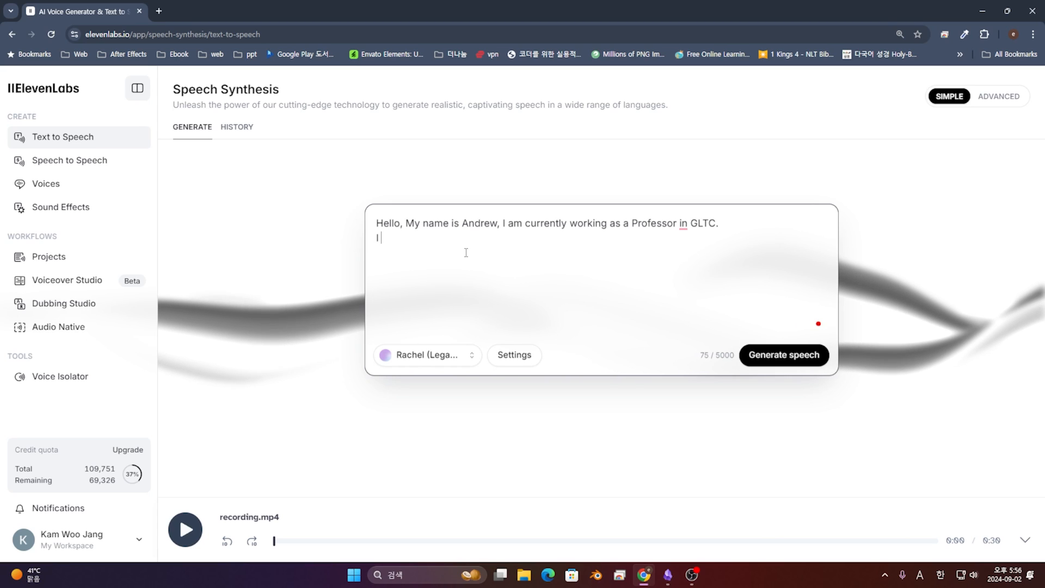
{"action": "type", "text": " think GL"}
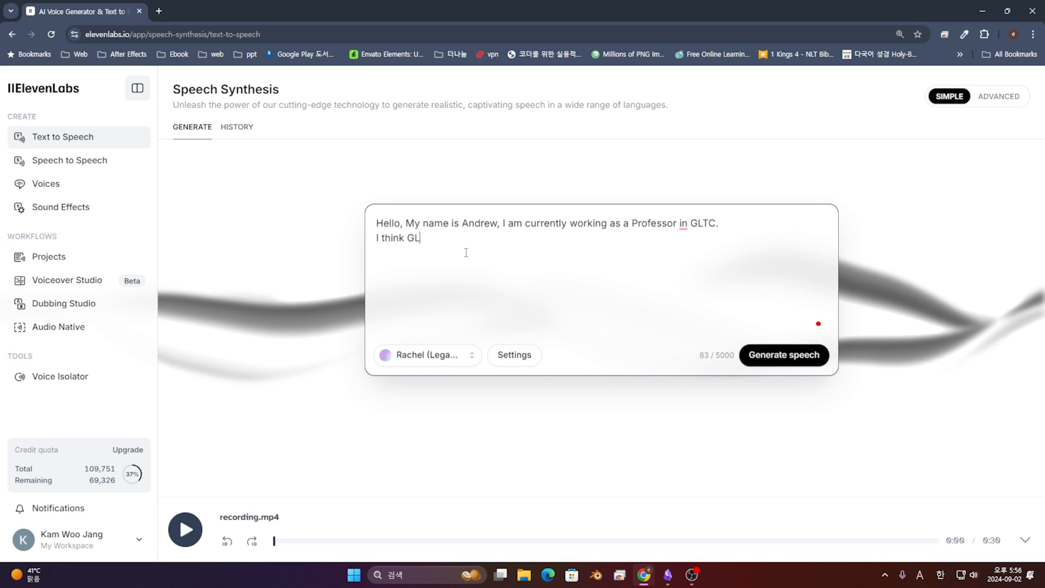
{"action": "type", "text": "TC is a "}
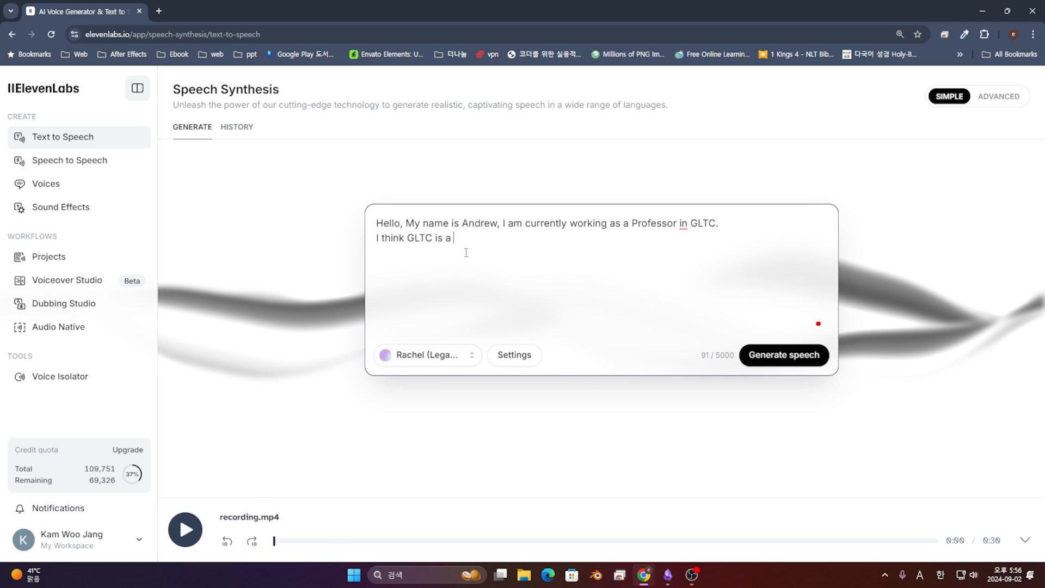
{"action": "type", "text": "found"}
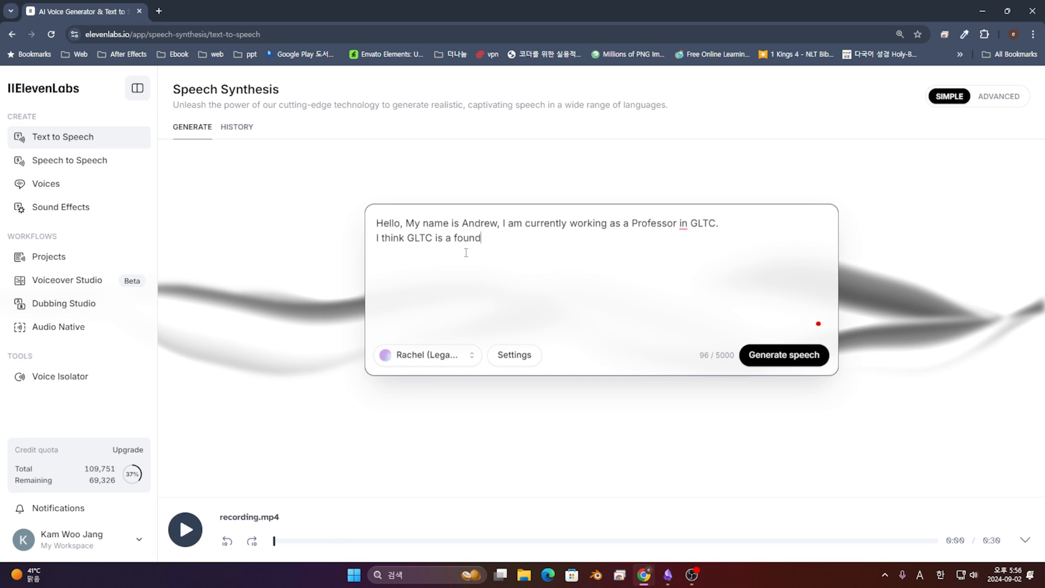
{"action": "type", "text": "ation for fu"}
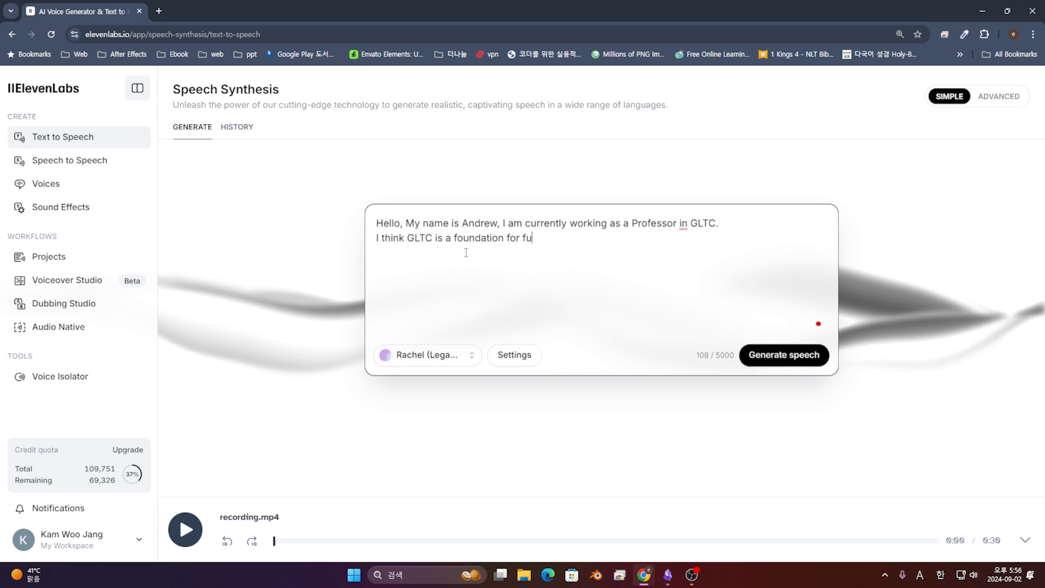
{"action": "type", "text": "ture techn"}
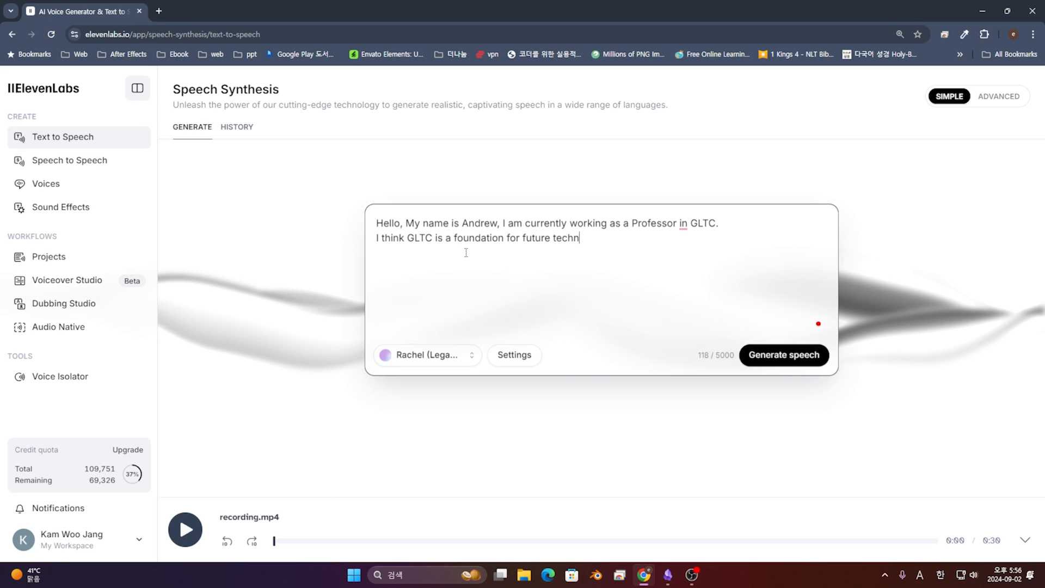
{"action": "type", "text": "ology."}
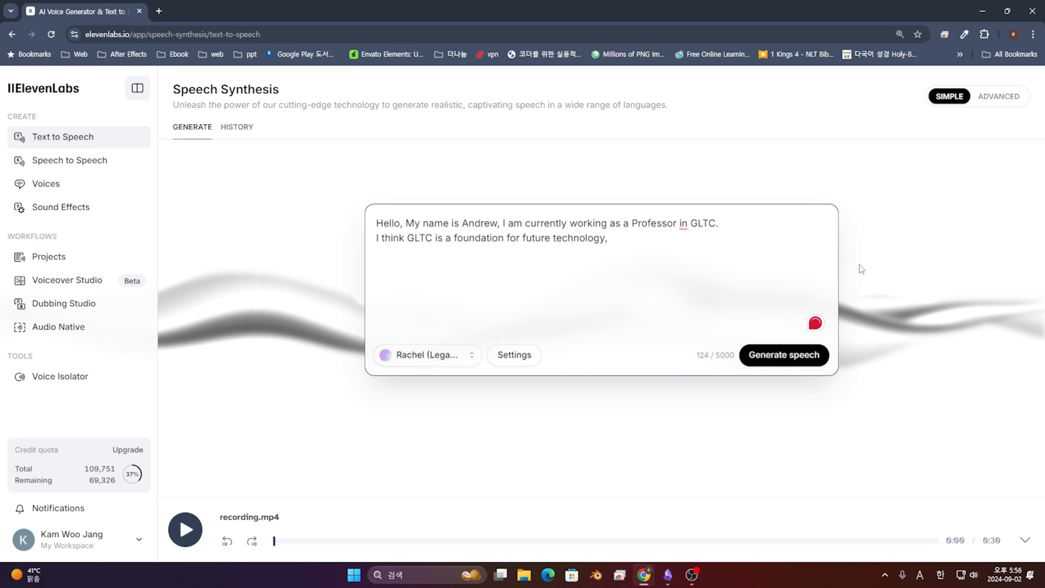
Step: Choose the professor's cloned voice for the two-line greeting and generate the speech
{"action": "left_click", "coordinate": [459, 359]}
{"action": "left_click", "coordinate": [420, 355]}
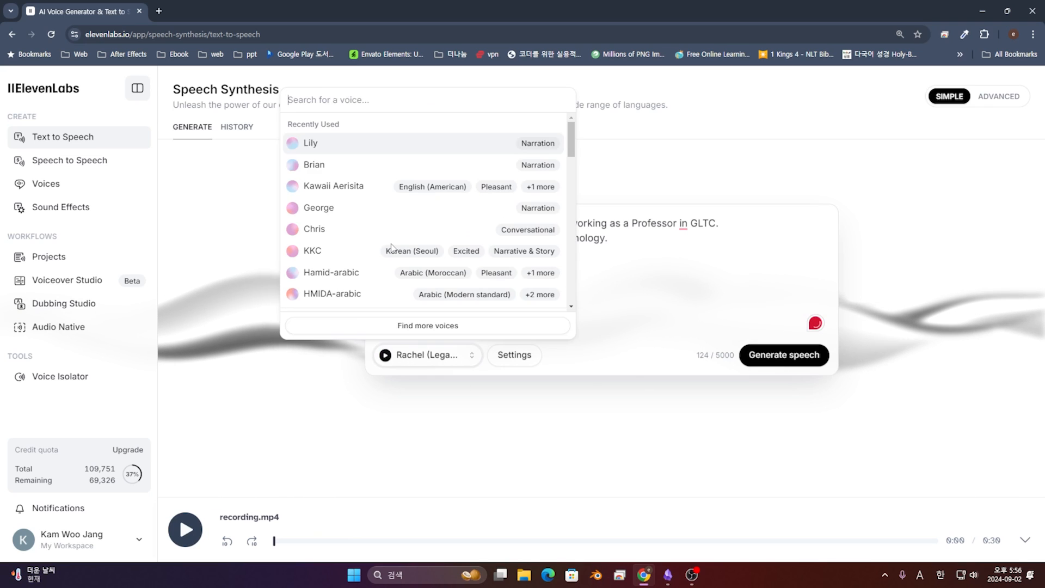
{"action": "type", "text": "Andrew"}
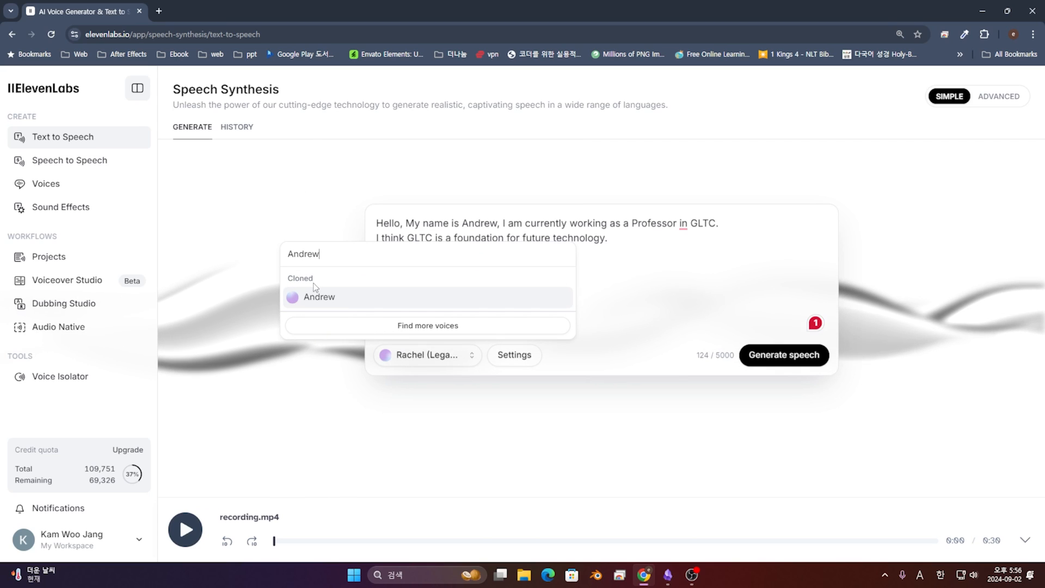
{"action": "left_click", "coordinate": [315, 300]}
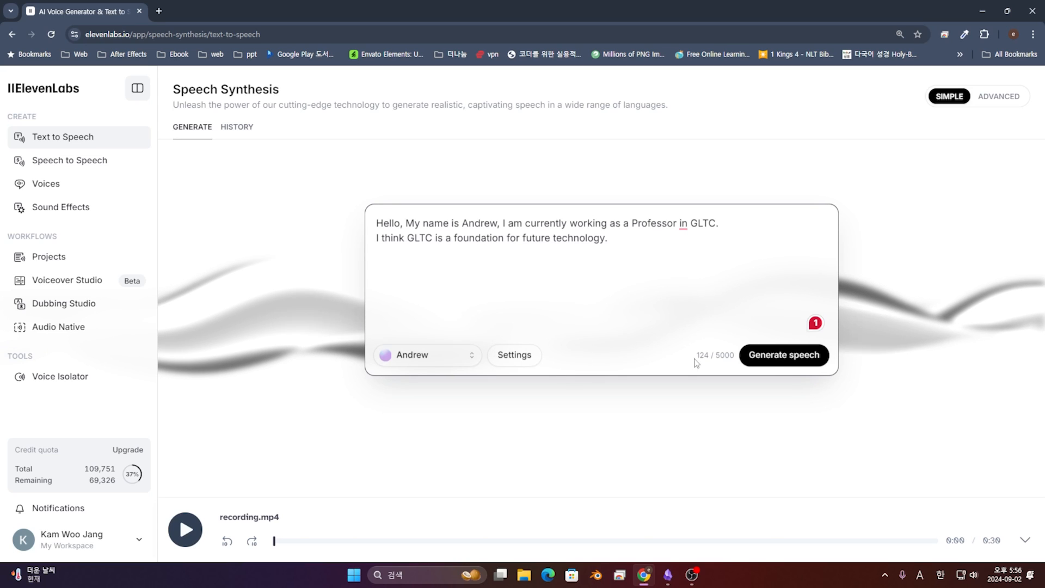
{"action": "left_click", "coordinate": [769, 355]}
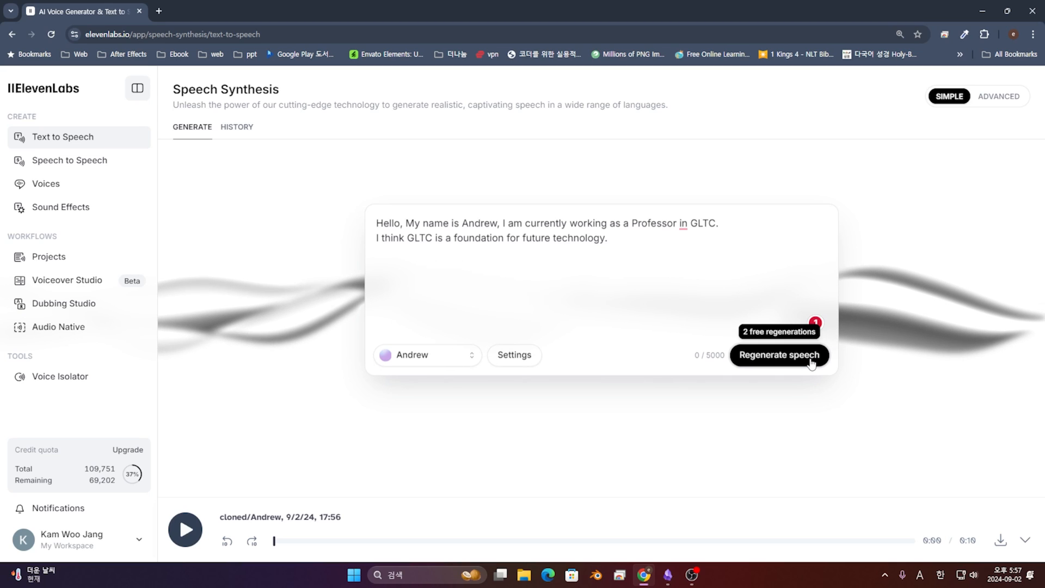
Step: Open the community Voice Library as a source for a new voice and preview the featured Conversational Older Teen voice
{"action": "left_click", "coordinate": [47, 182]}
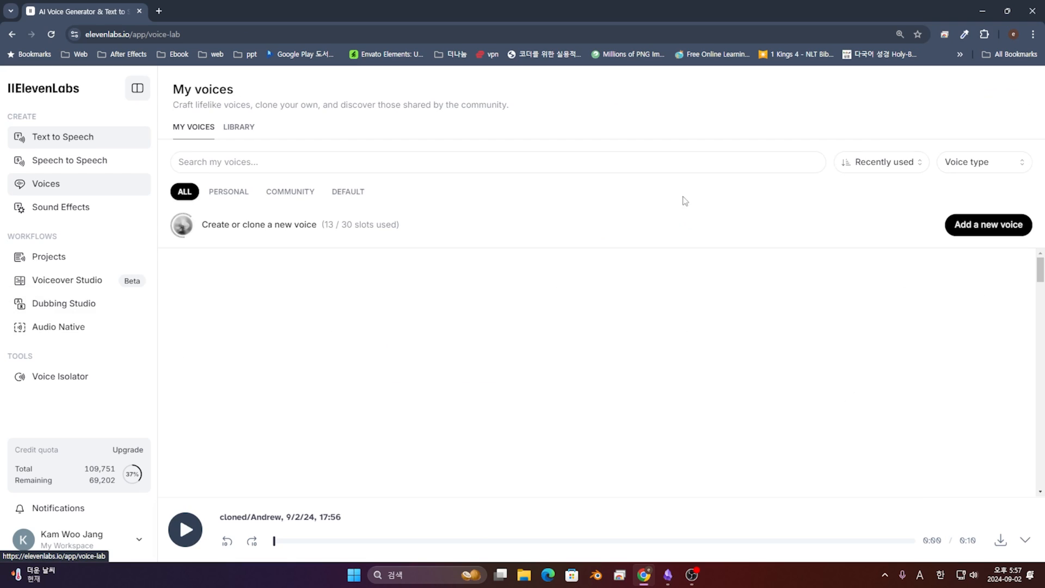
{"action": "left_click", "coordinate": [1016, 223]}
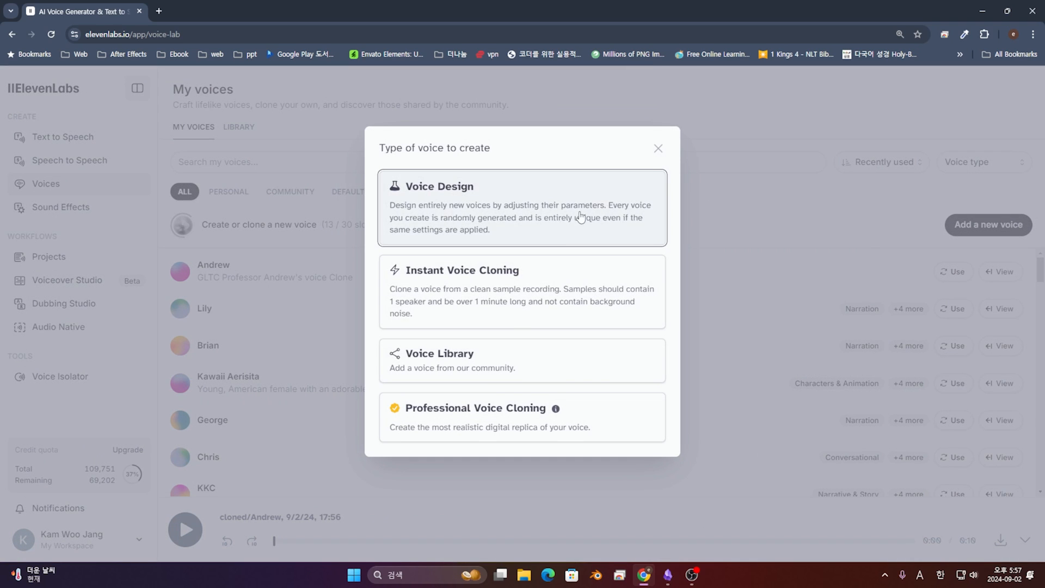
{"action": "left_click", "coordinate": [487, 364]}
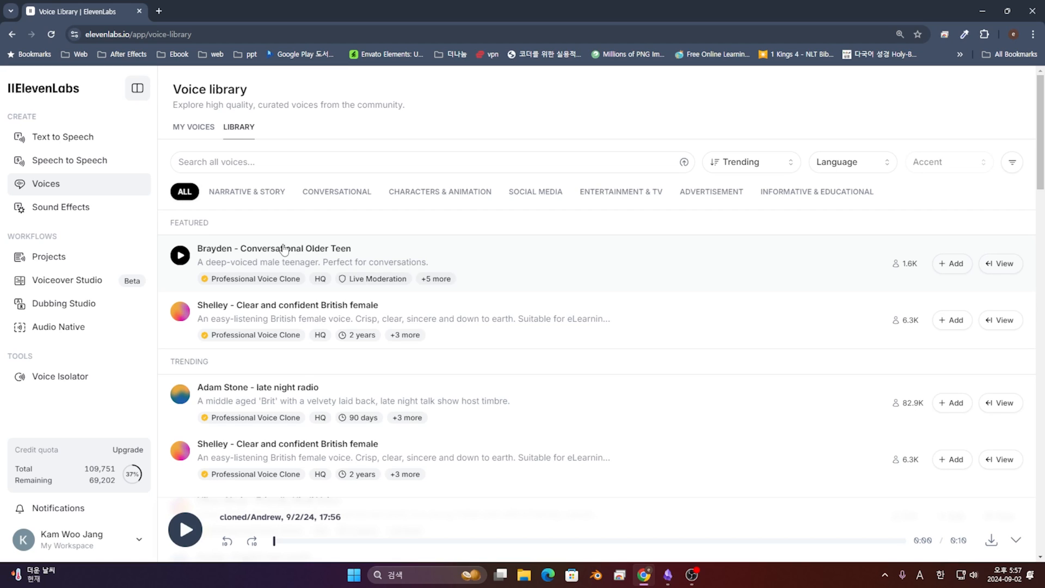
{"action": "left_click", "coordinate": [197, 129]}
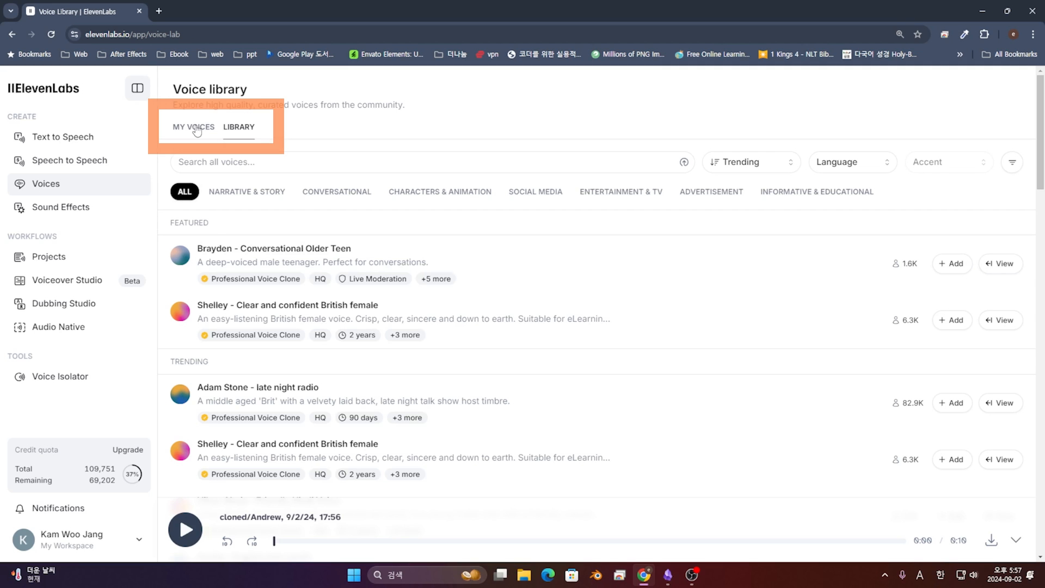
{"action": "left_click", "coordinate": [242, 129]}
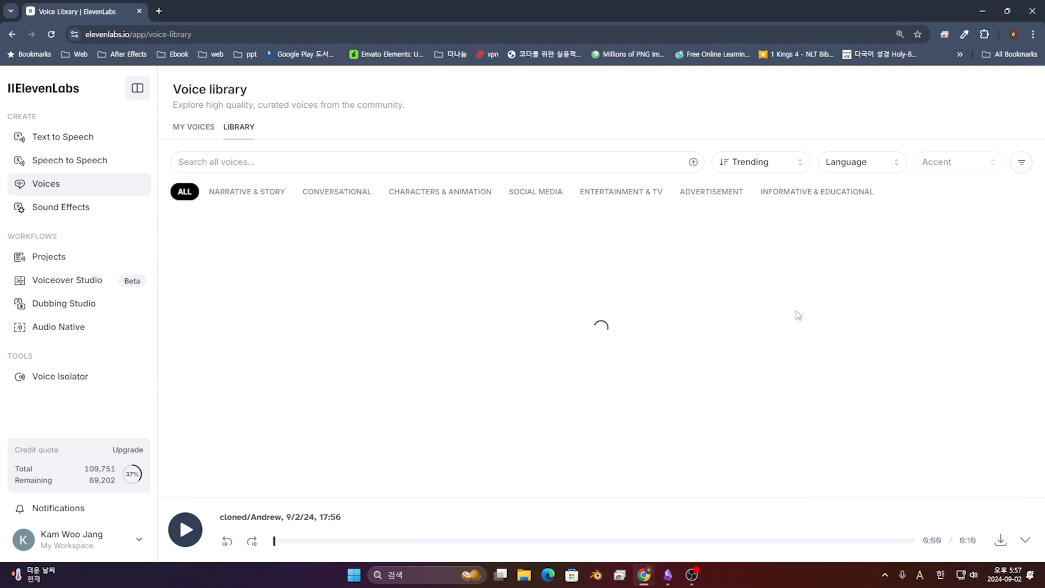
{"action": "left_click", "coordinate": [181, 257]}
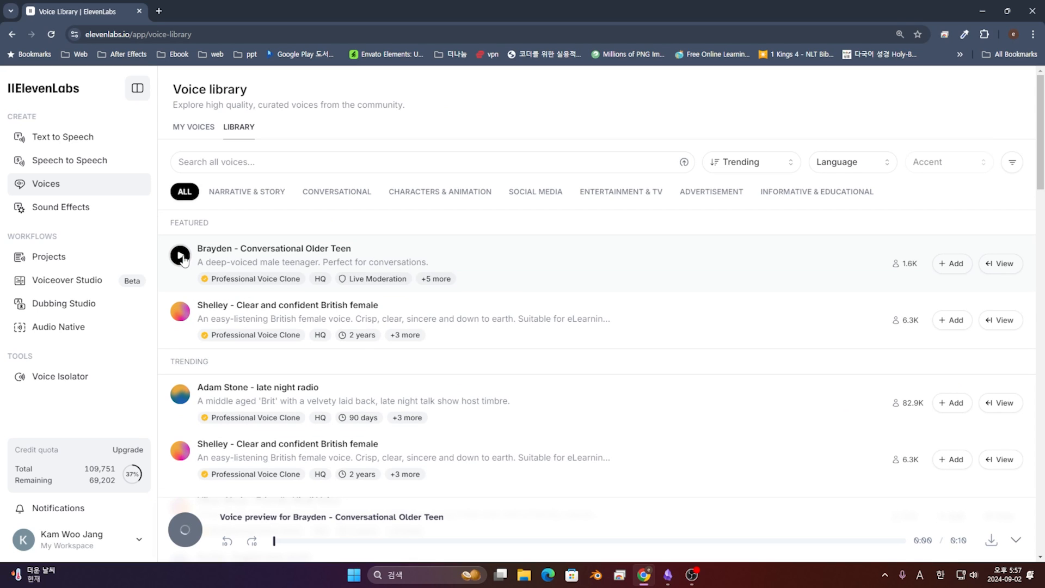
Step: Preview the middle-aged male radio voice in the Voice Library and add it to the personal voices
{"action": "scroll", "coordinate": [188, 264], "scroll_direction": "down", "scroll_amount": 1}
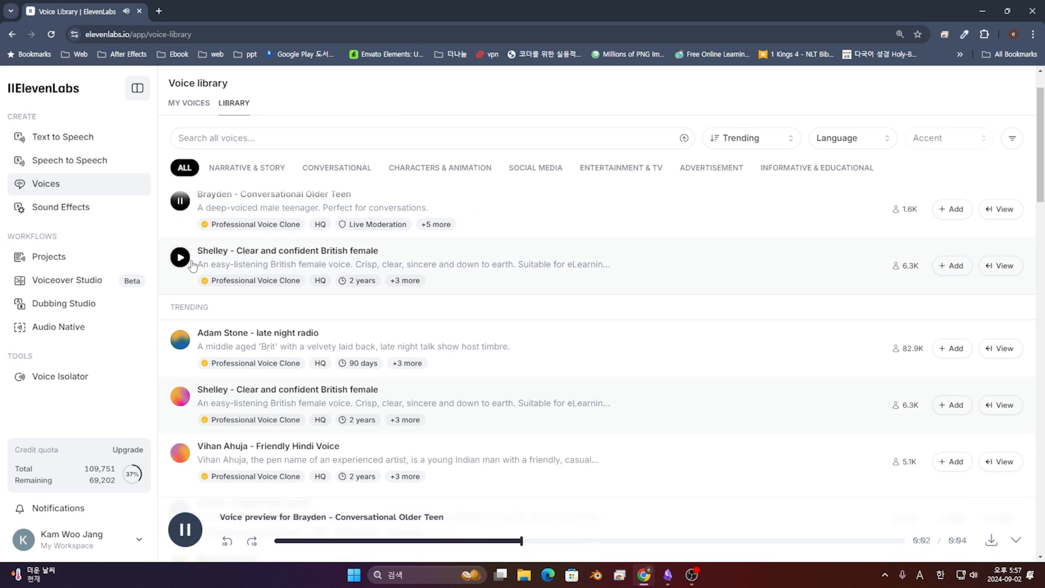
{"action": "scroll", "coordinate": [195, 267], "scroll_direction": "down", "scroll_amount": 3}
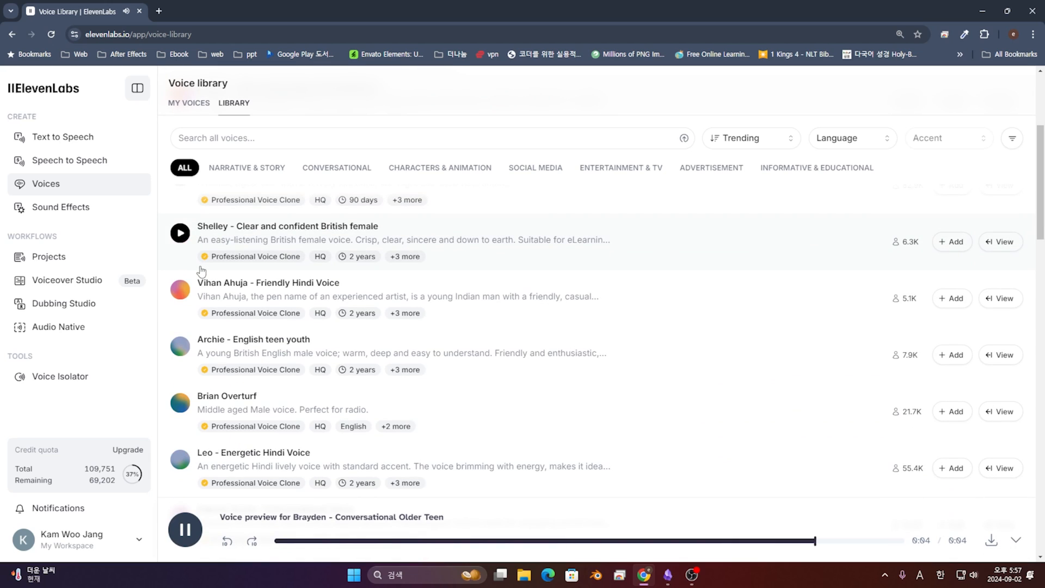
{"action": "scroll", "coordinate": [202, 271], "scroll_direction": "down", "scroll_amount": 1}
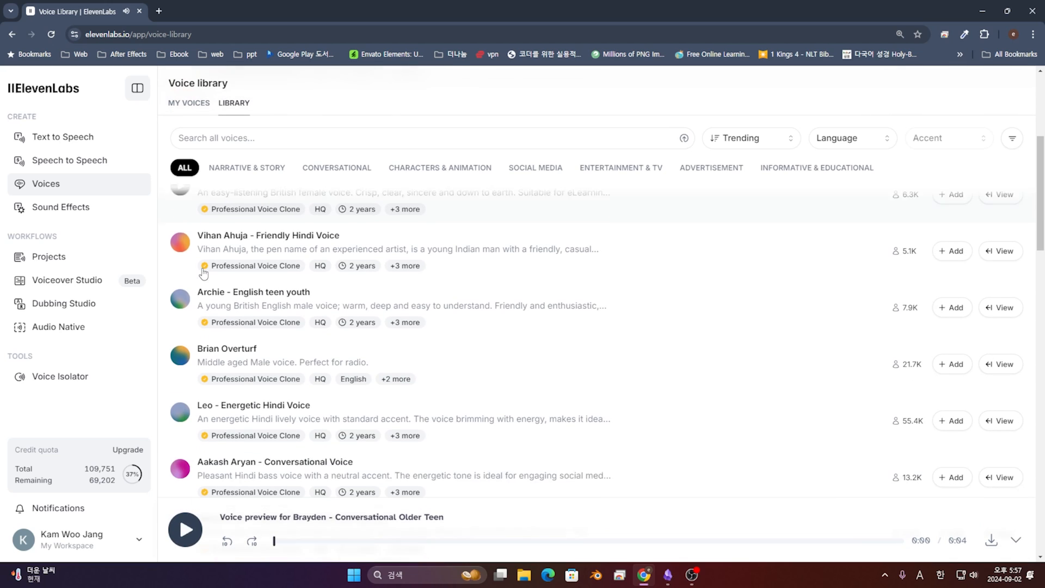
{"action": "left_click", "coordinate": [180, 350]}
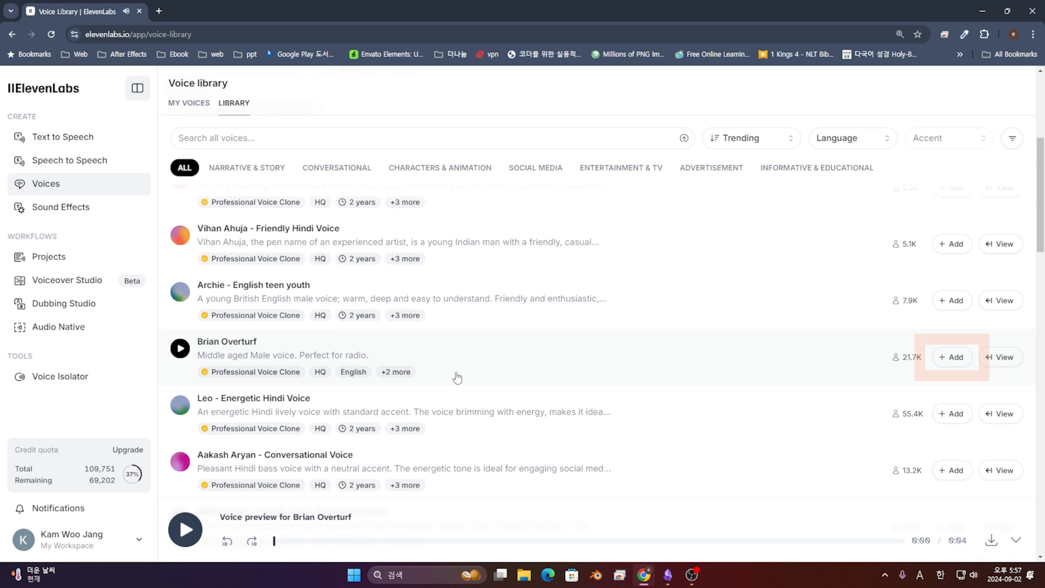
{"action": "left_click", "coordinate": [960, 366]}
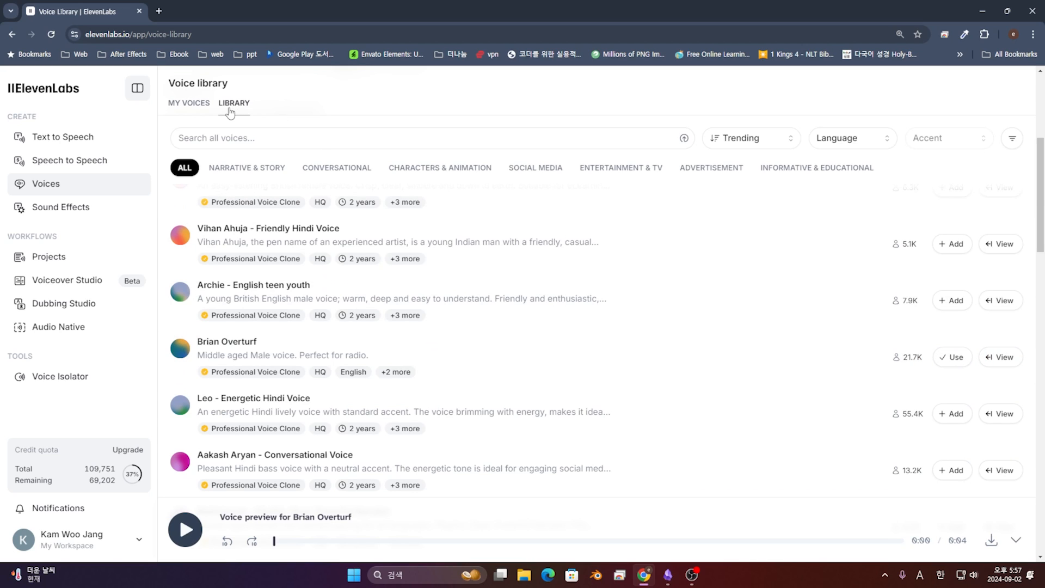
Step: Start a new Professional Voice Cloning voice, review its recording guidelines, and confirm the rights and consent statement
{"action": "left_click", "coordinate": [180, 105]}
{"action": "left_click", "coordinate": [1004, 229]}
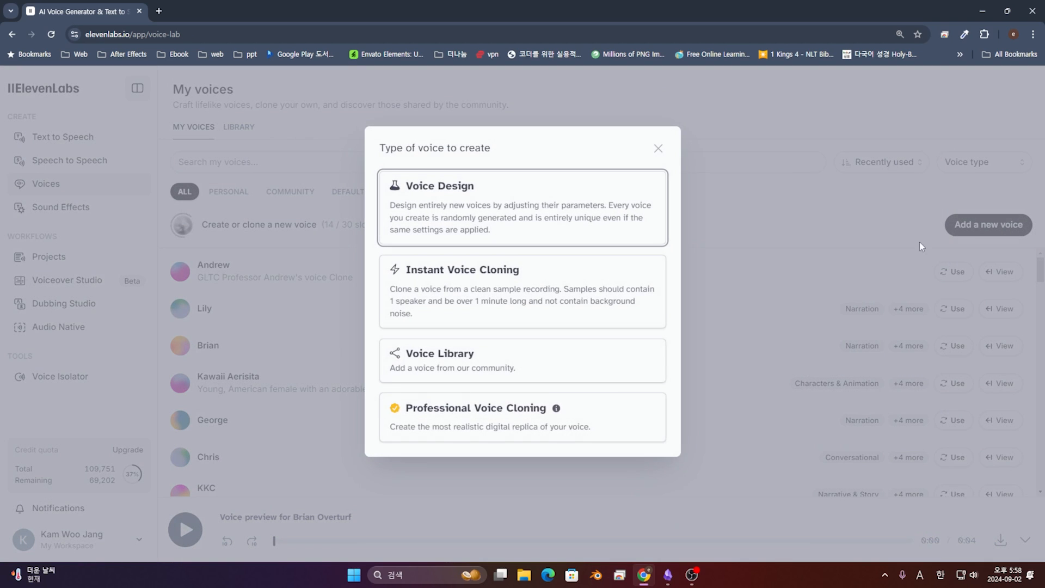
{"action": "left_click", "coordinate": [583, 428]}
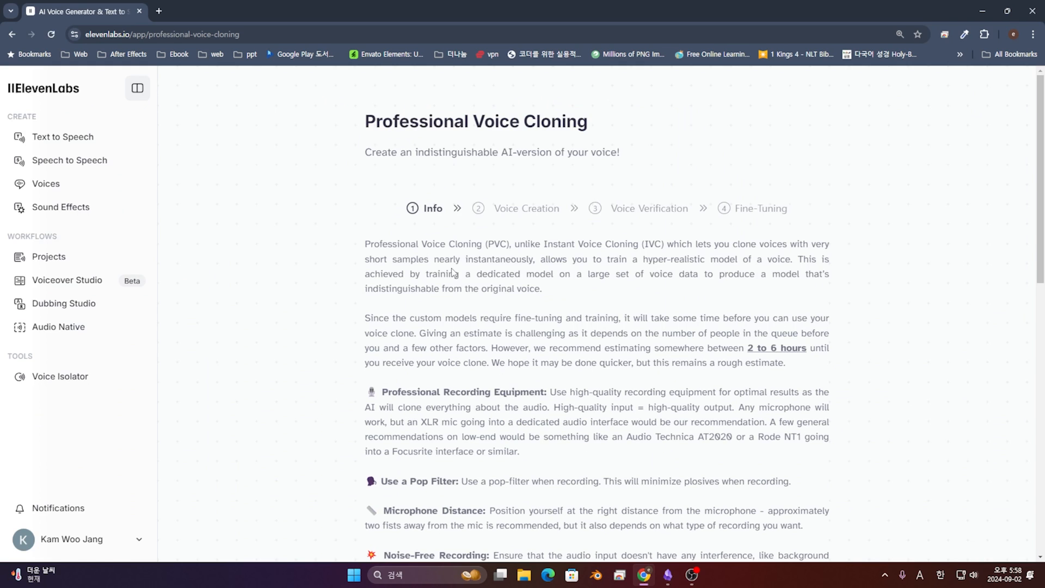
{"action": "scroll", "coordinate": [433, 292], "scroll_direction": "down", "scroll_amount": 3}
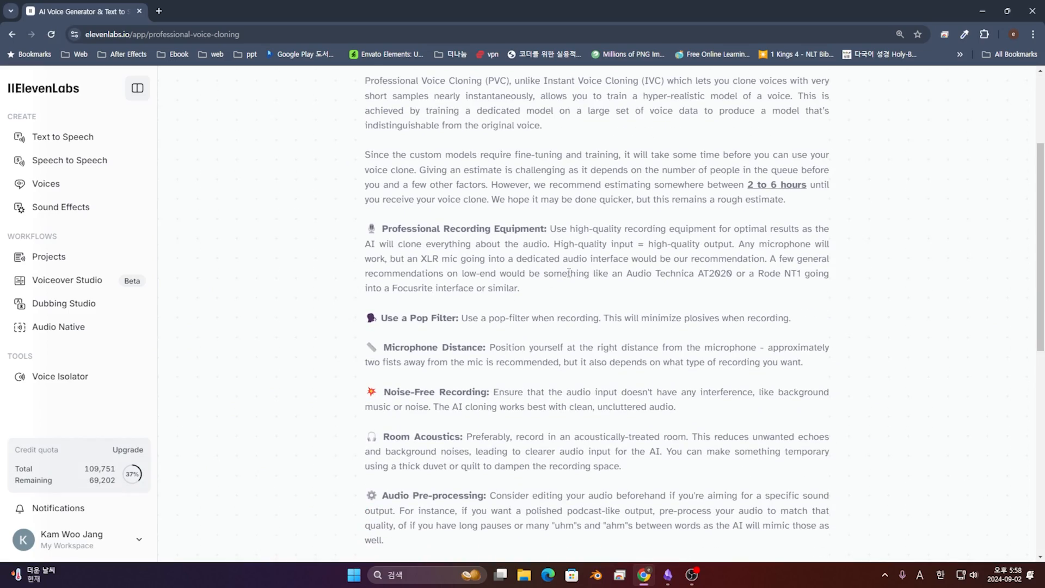
{"action": "scroll", "coordinate": [568, 273], "scroll_direction": "up", "scroll_amount": 3}
{"action": "scroll", "coordinate": [395, 265], "scroll_direction": "down", "scroll_amount": 5}
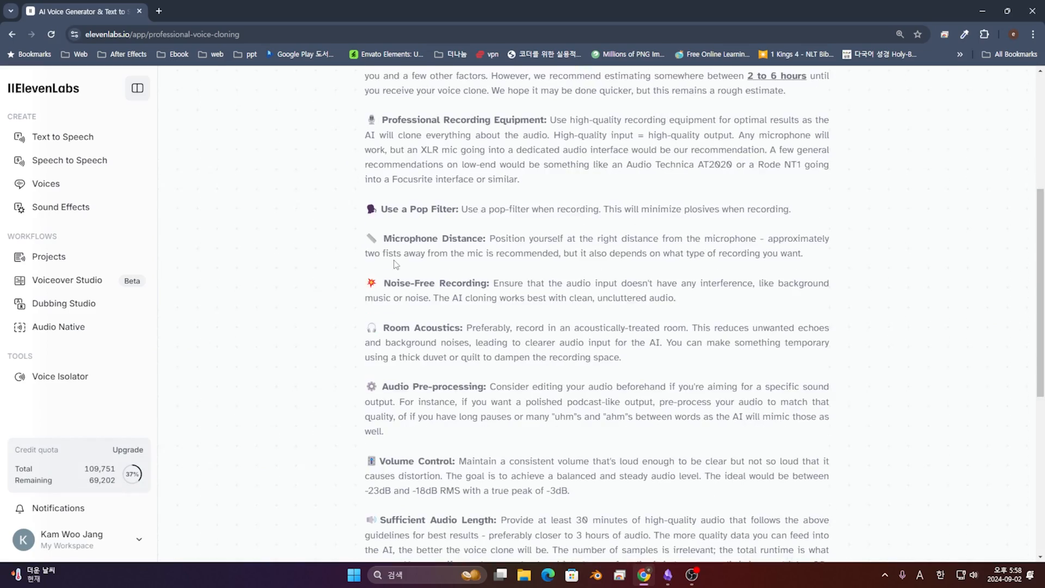
{"action": "scroll", "coordinate": [395, 264], "scroll_direction": "down", "scroll_amount": 2}
{"action": "scroll", "coordinate": [399, 270], "scroll_direction": "down", "scroll_amount": 5}
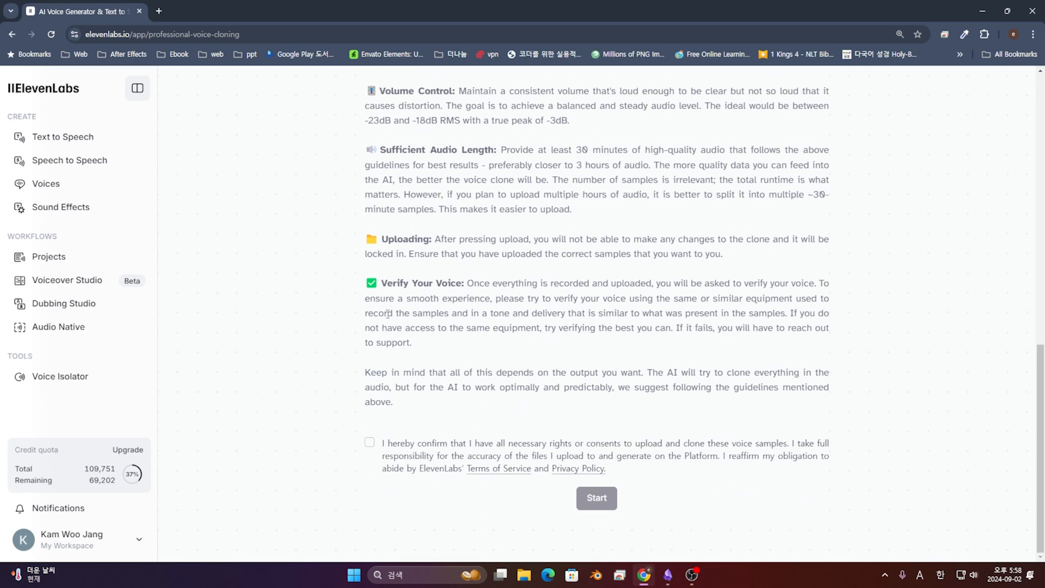
{"action": "left_click", "coordinate": [370, 442]}
{"action": "left_click", "coordinate": [596, 498]}
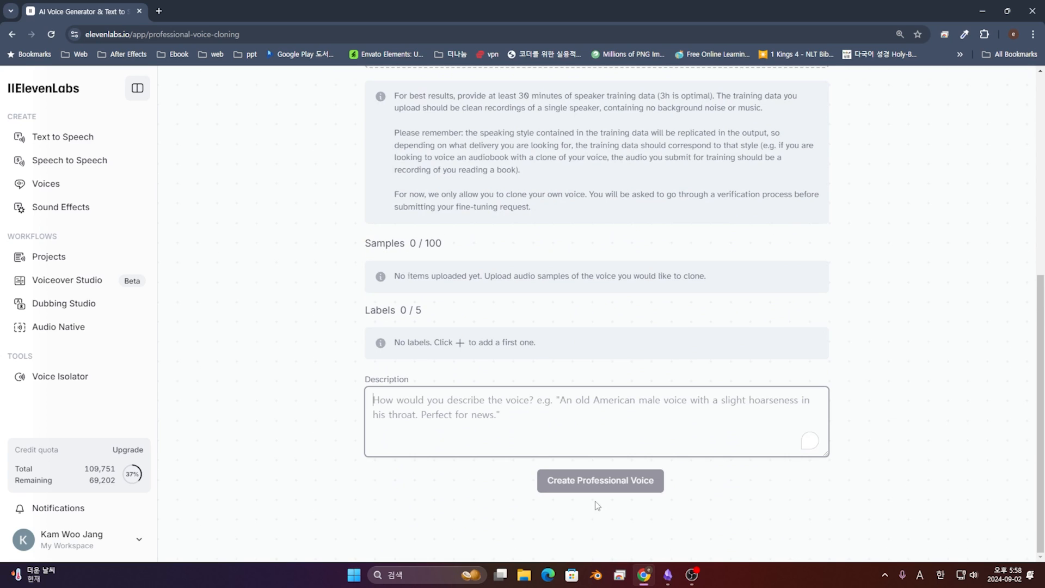
Step: Name the professional voice with the professor's first name followed by 2 and set the sample language to Korean
{"action": "scroll", "coordinate": [428, 272], "scroll_direction": "up", "scroll_amount": 6}
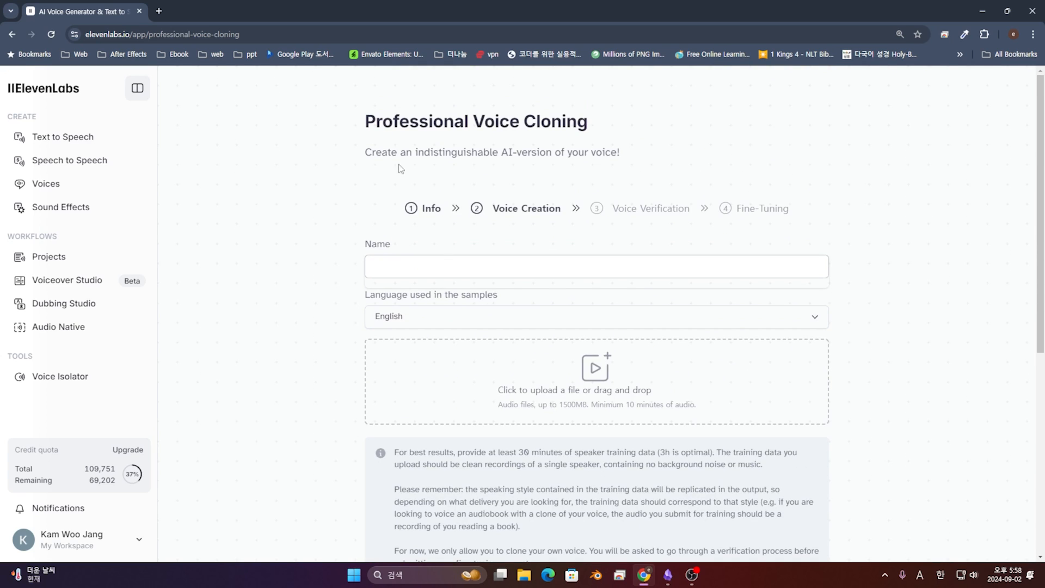
{"action": "left_click", "coordinate": [441, 256]}
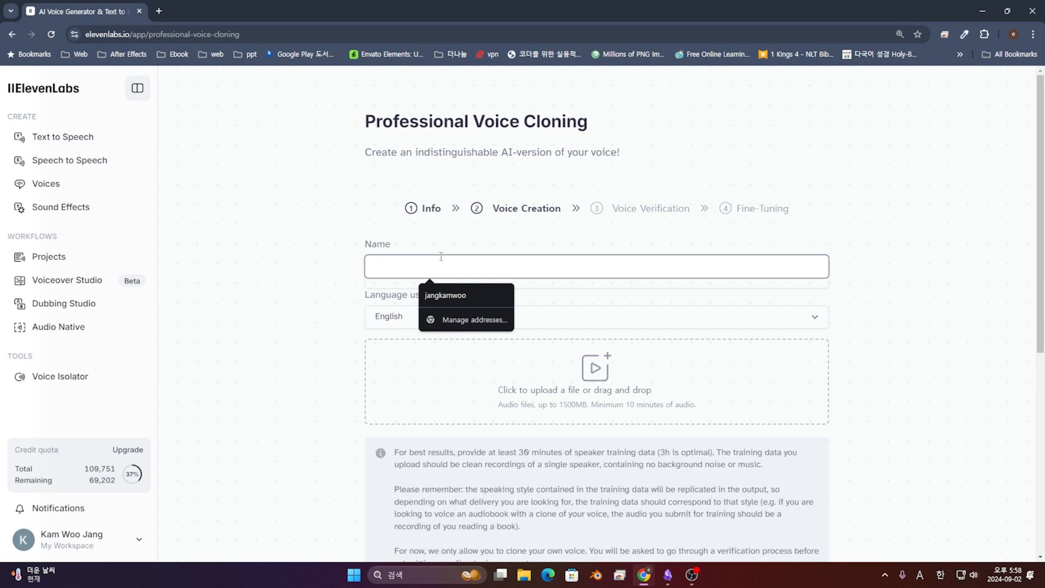
{"action": "type", "text": "ANdre"}
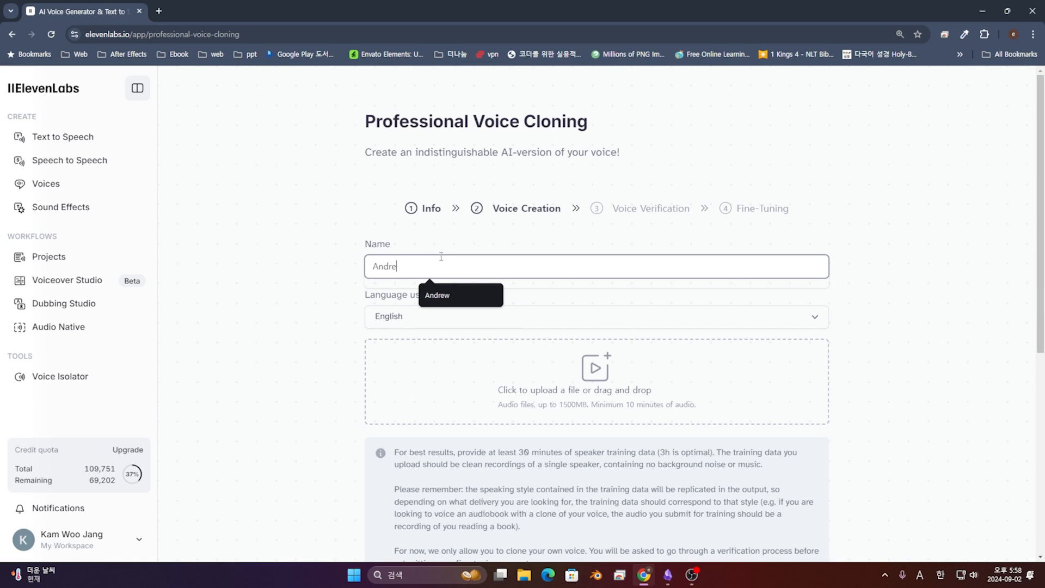
{"action": "type", "text": "w 2"}
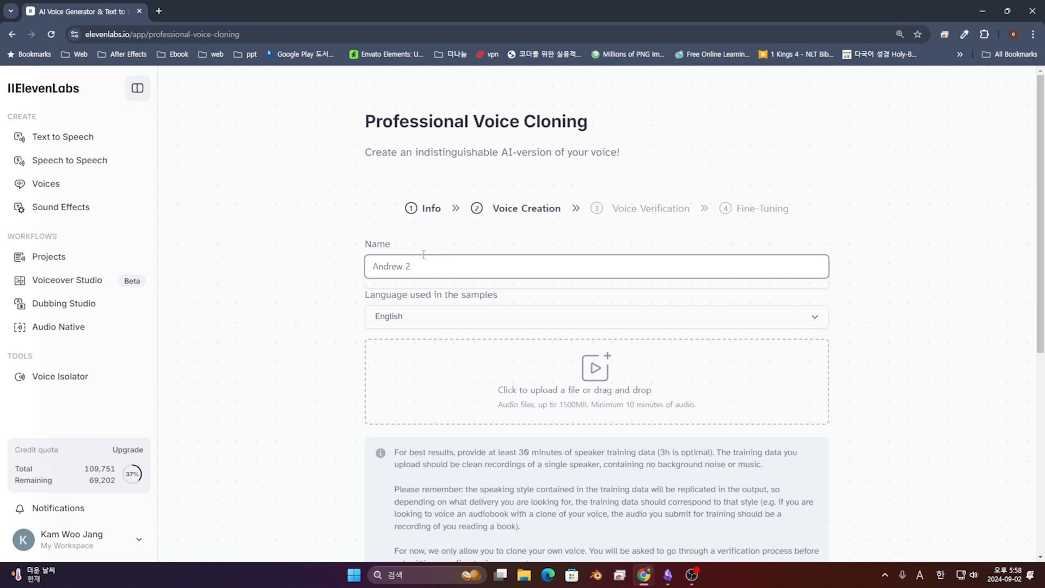
{"action": "left_click", "coordinate": [397, 312]}
{"action": "scroll", "coordinate": [436, 422], "scroll_direction": "down", "scroll_amount": 3}
{"action": "scroll", "coordinate": [469, 387], "scroll_direction": "down", "scroll_amount": 5}
{"action": "scroll", "coordinate": [468, 386], "scroll_direction": "up", "scroll_amount": 3}
{"action": "left_click", "coordinate": [466, 390]}
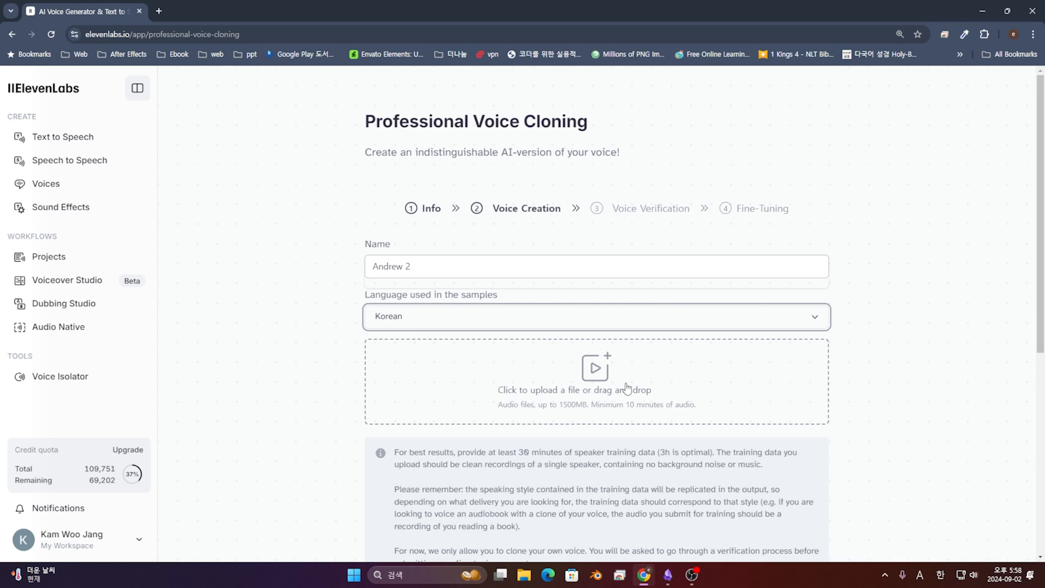
Step: Examine the sample upload, labels and description sections of the professional voice form
{"action": "scroll", "coordinate": [757, 392], "scroll_direction": "down", "scroll_amount": 5}
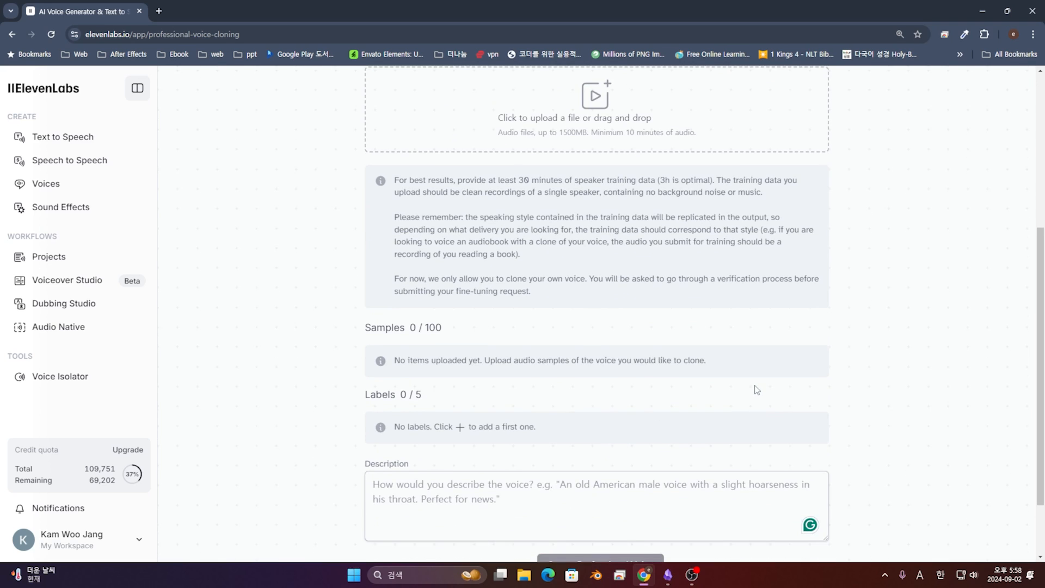
{"action": "left_click", "coordinate": [575, 493]}
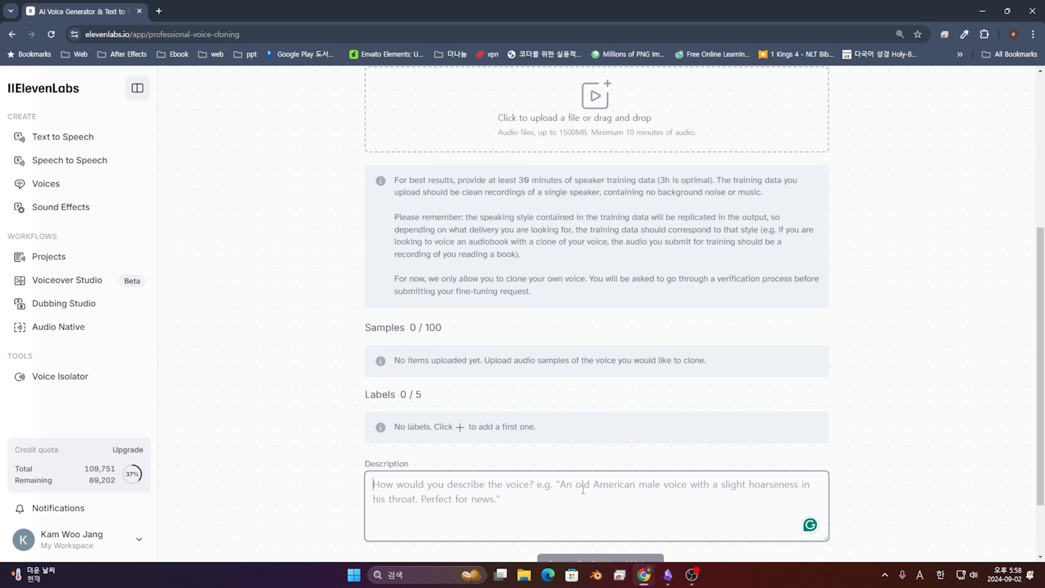
{"action": "scroll", "coordinate": [631, 445], "scroll_direction": "up", "scroll_amount": 5}
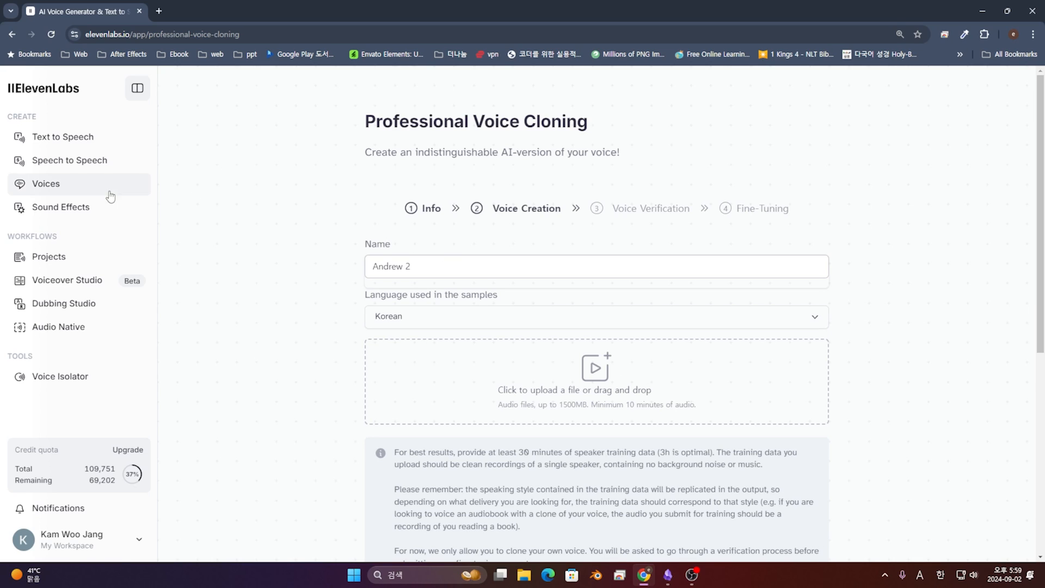
Step: In Sound Effects, describe the sound to generate as "Thunder in the rainy day"
{"action": "left_click", "coordinate": [75, 209]}
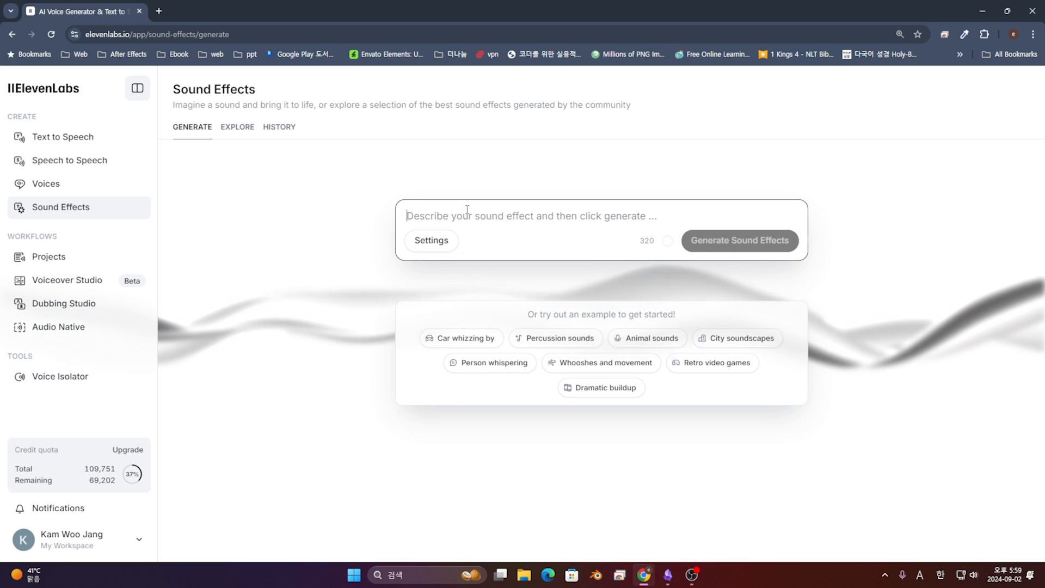
{"action": "type", "text": "Thunde"}
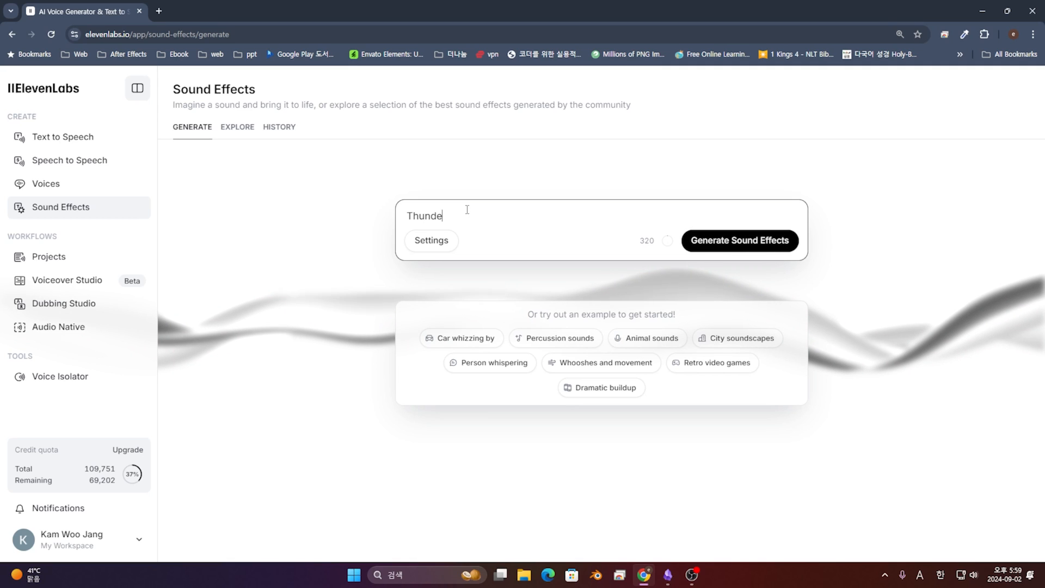
{"action": "type", "text": "r in the "}
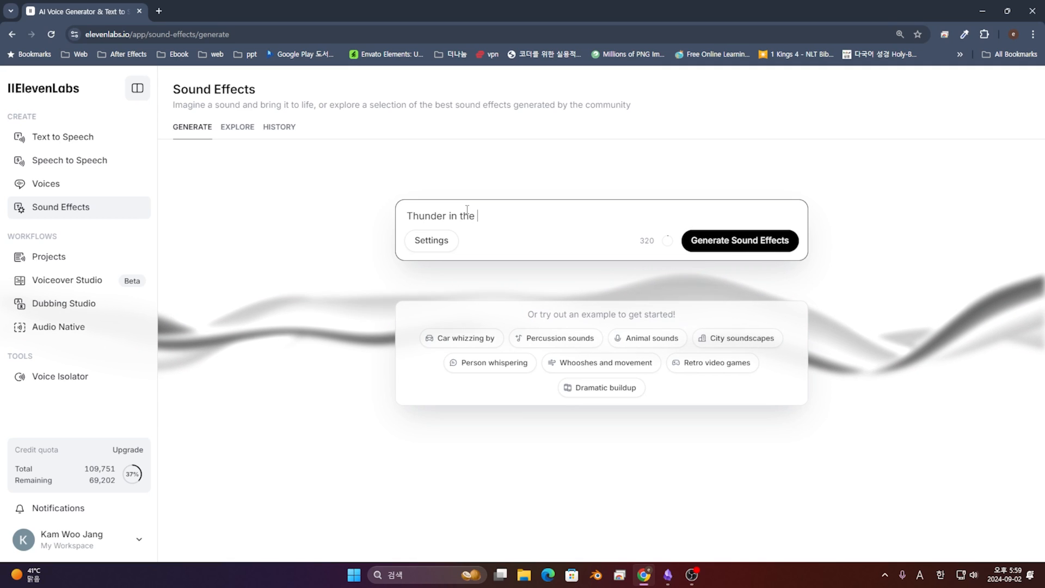
{"action": "type", "text": "ra"}
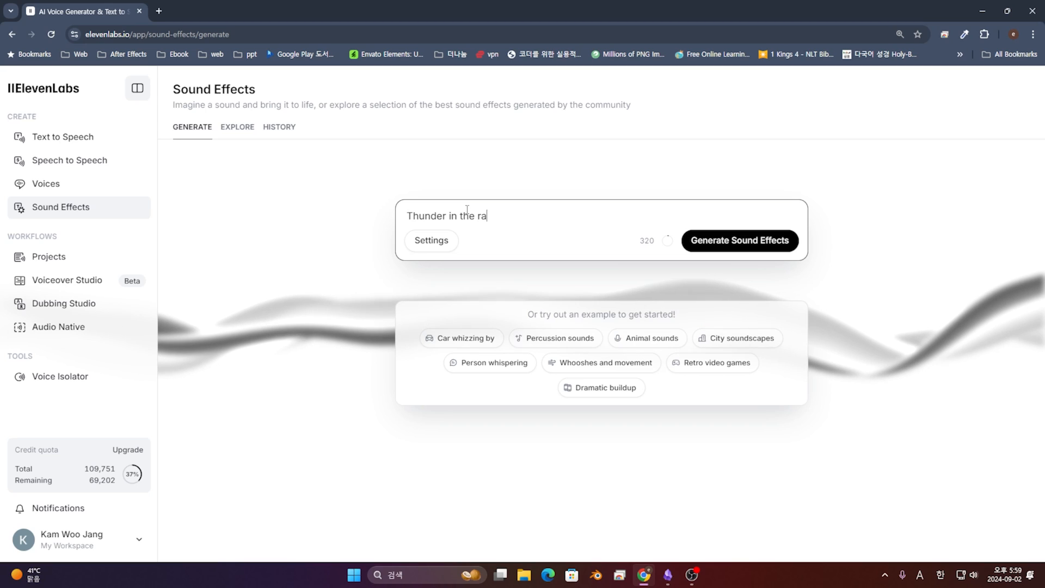
{"action": "type", "text": "ining da"}
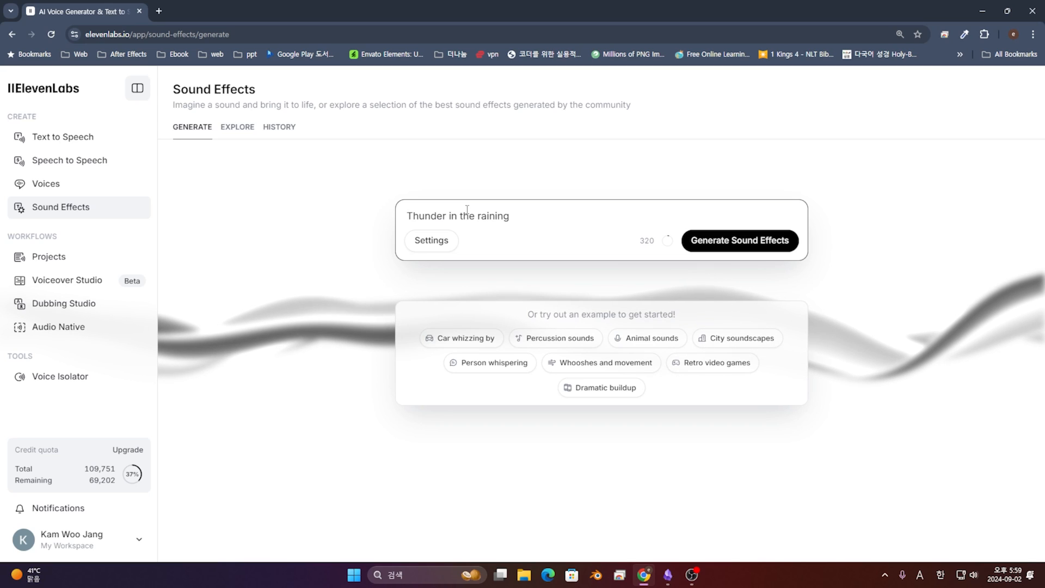
{"action": "key", "text": "BackSpace"}
{"action": "key", "text": "BackSpace"}
{"action": "key", "text": "BackSpace"}
{"action": "key", "text": "BackSpace"}
{"action": "key", "text": "BackSpace"}
{"action": "type", "text": "y day"}
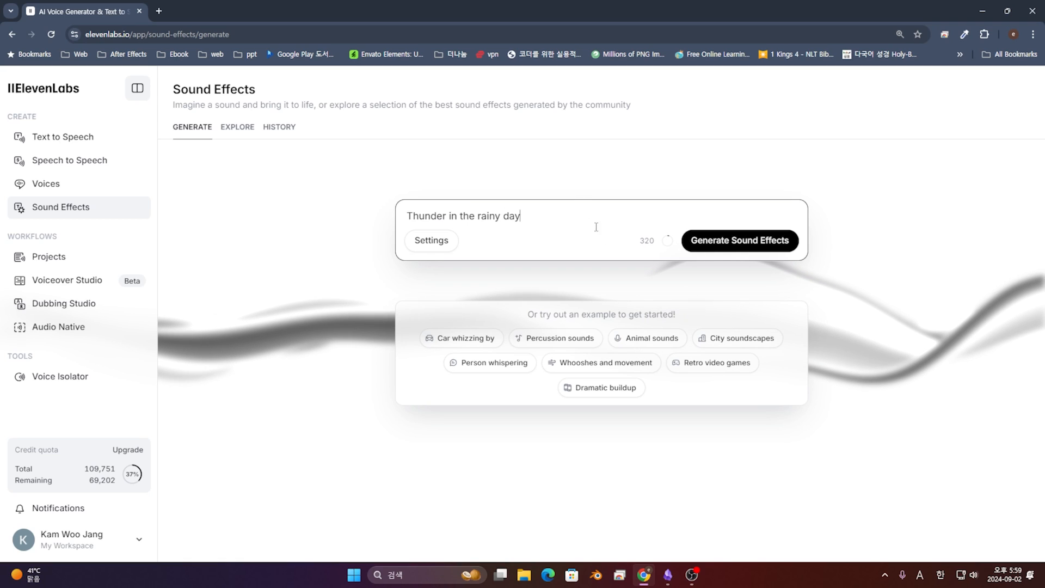
Step: Generate sound effects from the thunder description and play the four resulting generations
{"action": "left_click", "coordinate": [720, 240]}
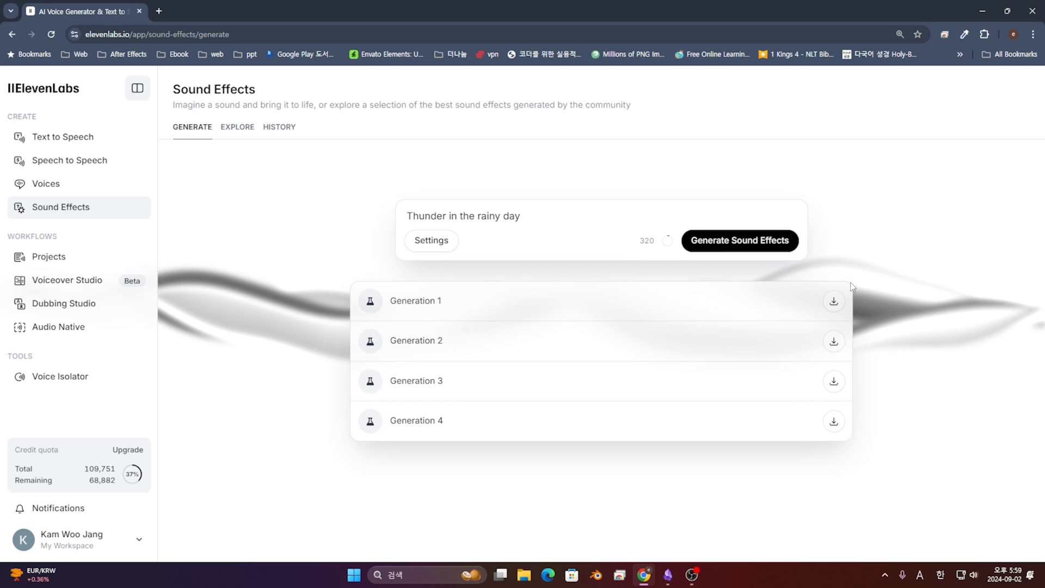
{"action": "left_click", "coordinate": [370, 300]}
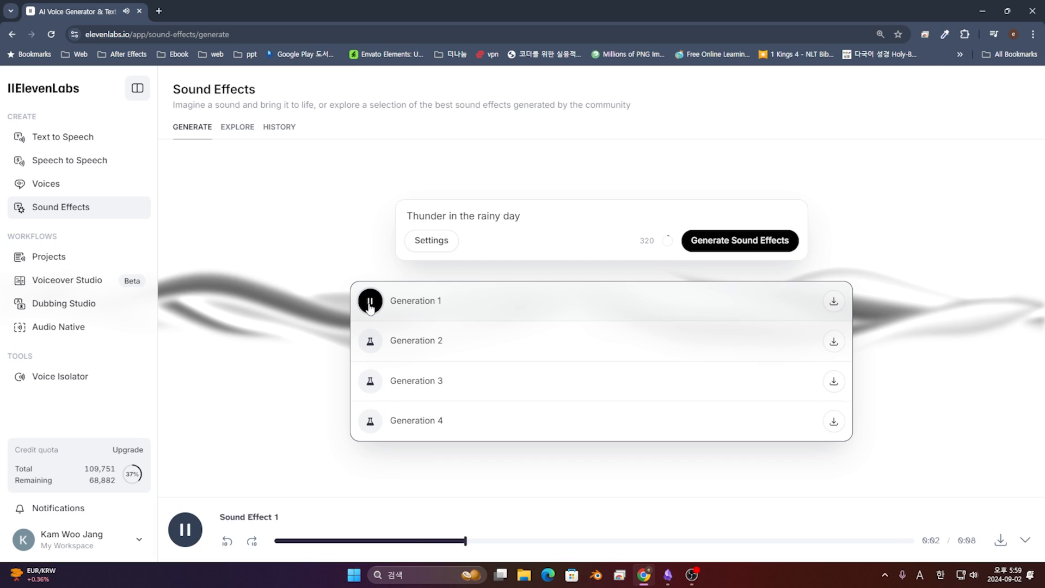
{"action": "left_click", "coordinate": [370, 302]}
{"action": "left_click", "coordinate": [370, 342]}
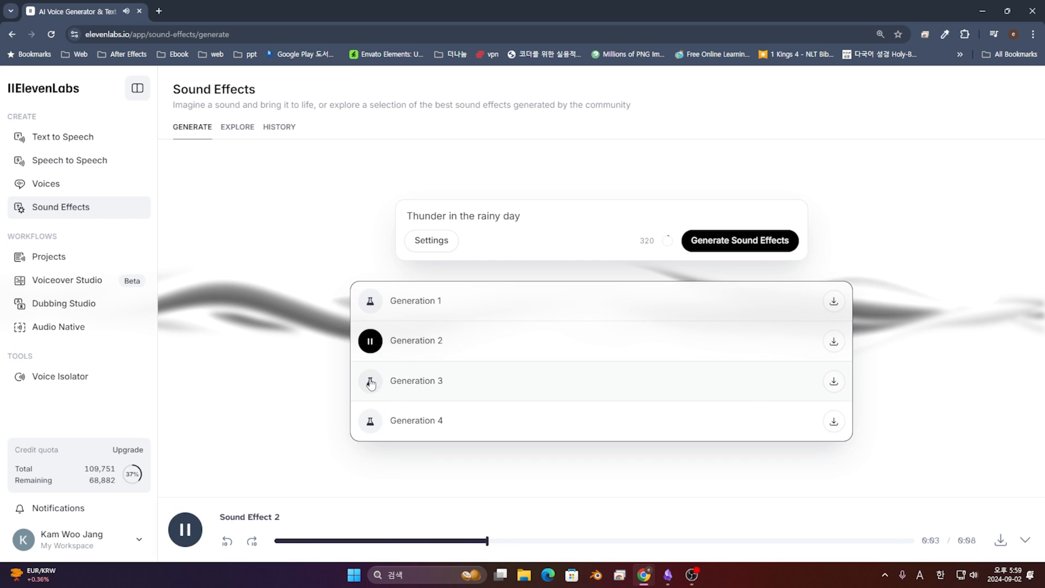
{"action": "left_click", "coordinate": [371, 383]}
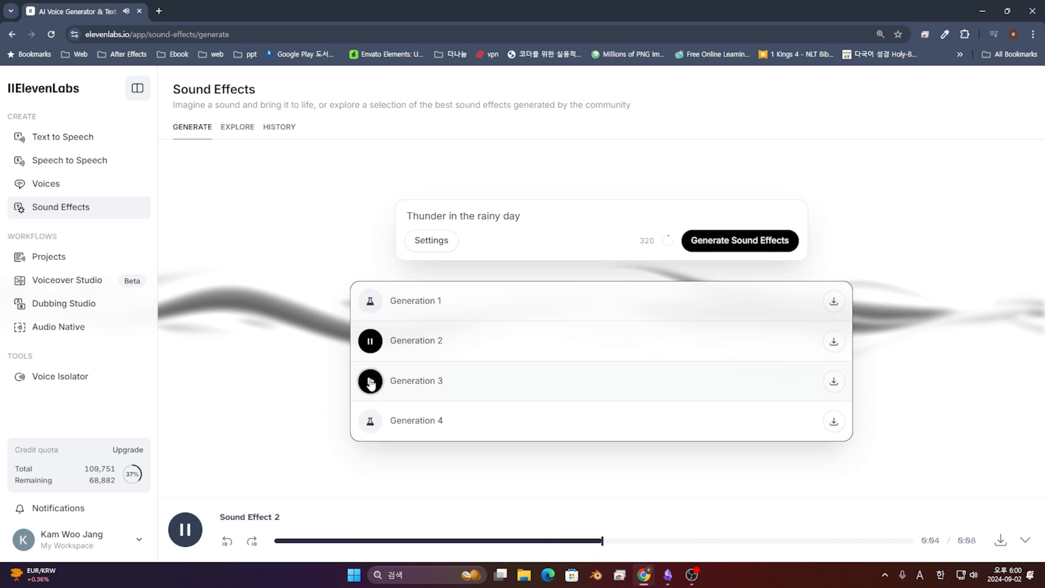
{"action": "left_click", "coordinate": [372, 422]}
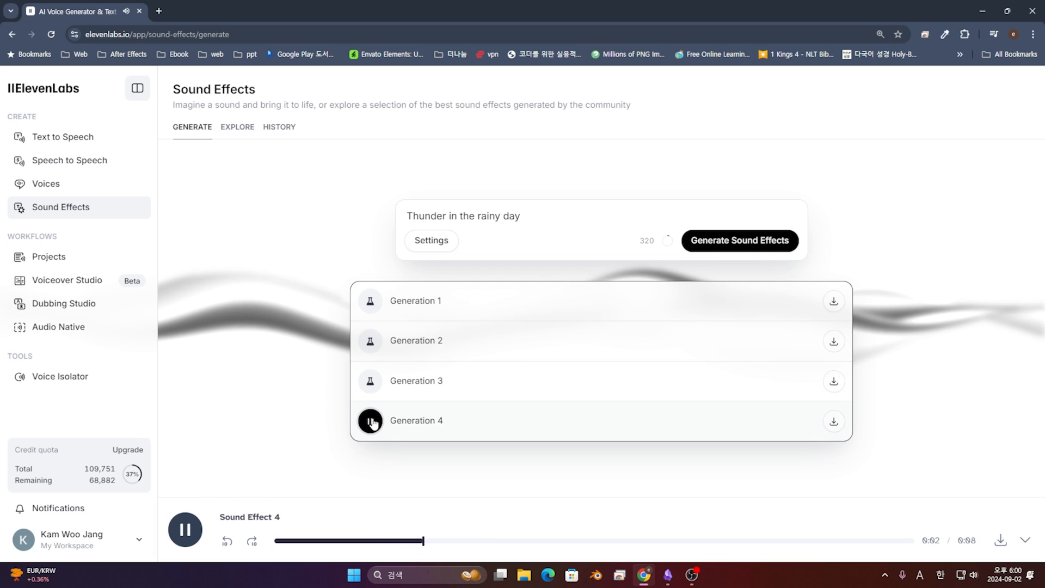
{"action": "left_click", "coordinate": [373, 422]}
Step: Replace the sound description with "Glass cup breaking"
{"action": "triple_click", "coordinate": [489, 214]}
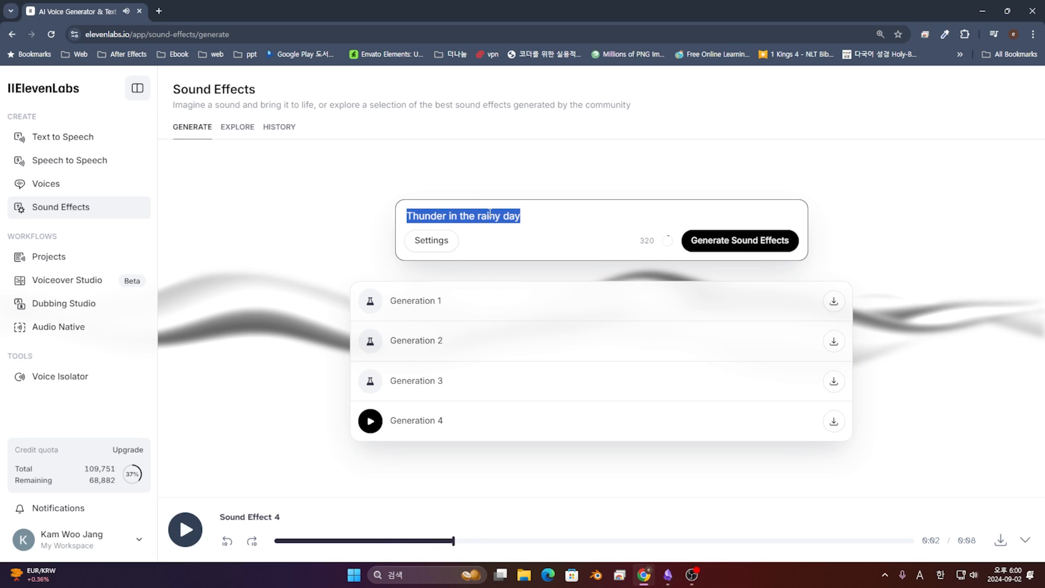
{"action": "type", "text": "G"}
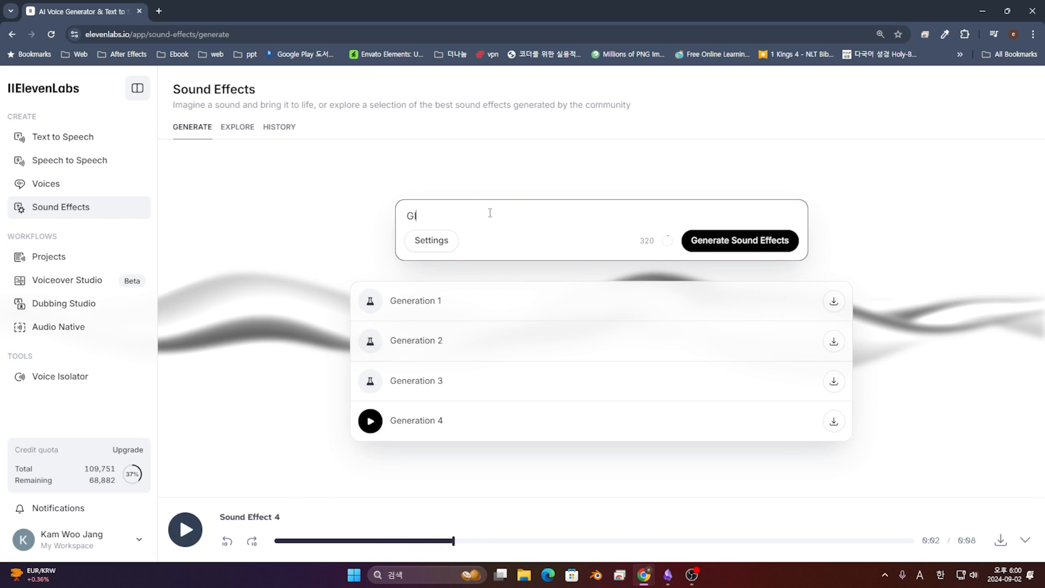
{"action": "type", "text": "lass cup breaking"}
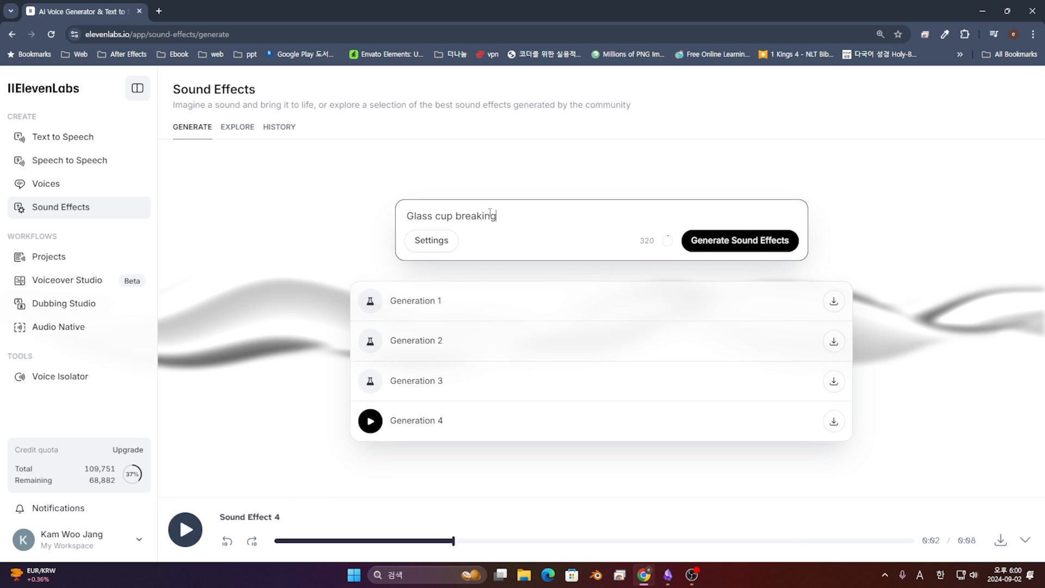
Step: In the generation settings, turn on automatically picking the best length for the sound effects
{"action": "left_click", "coordinate": [439, 249]}
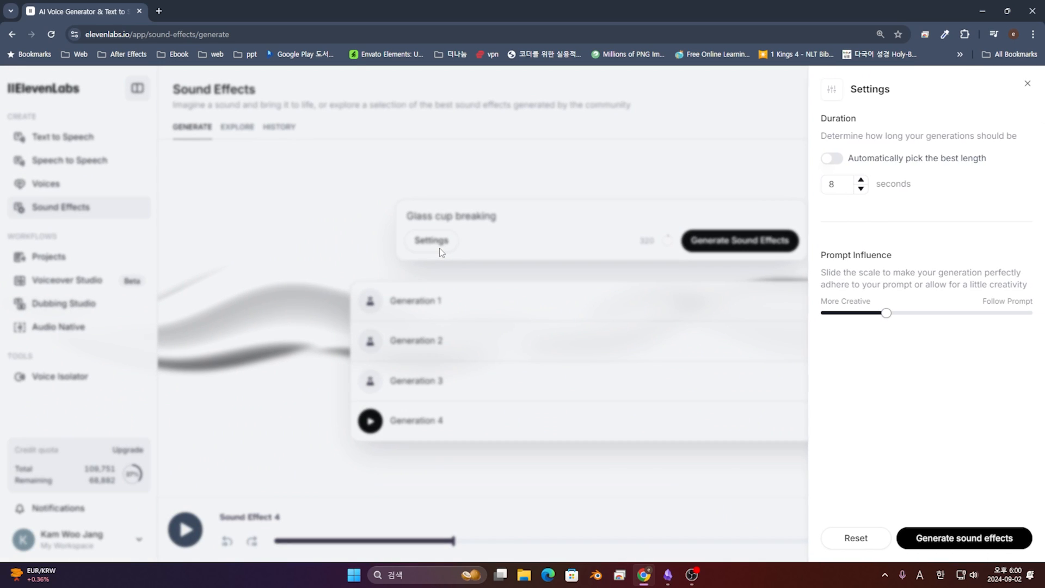
{"action": "left_click", "coordinate": [831, 160]}
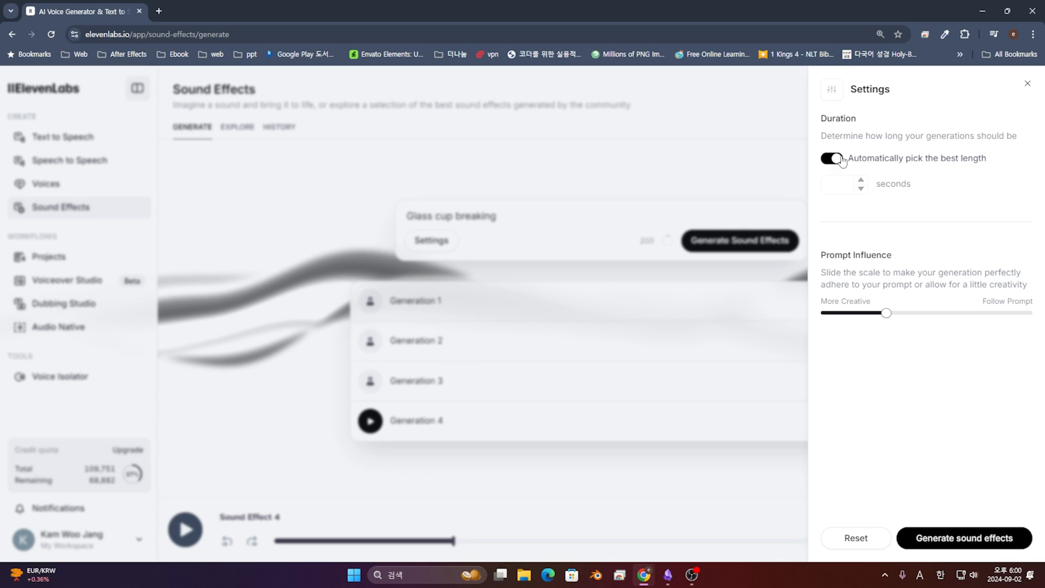
{"action": "left_click", "coordinate": [841, 160]}
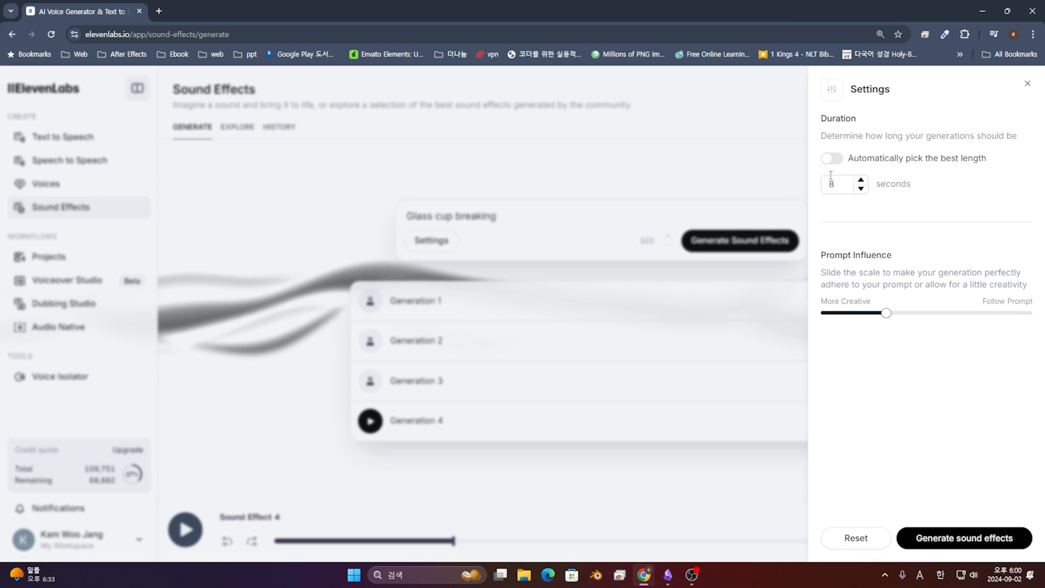
{"action": "left_click", "coordinate": [829, 158]}
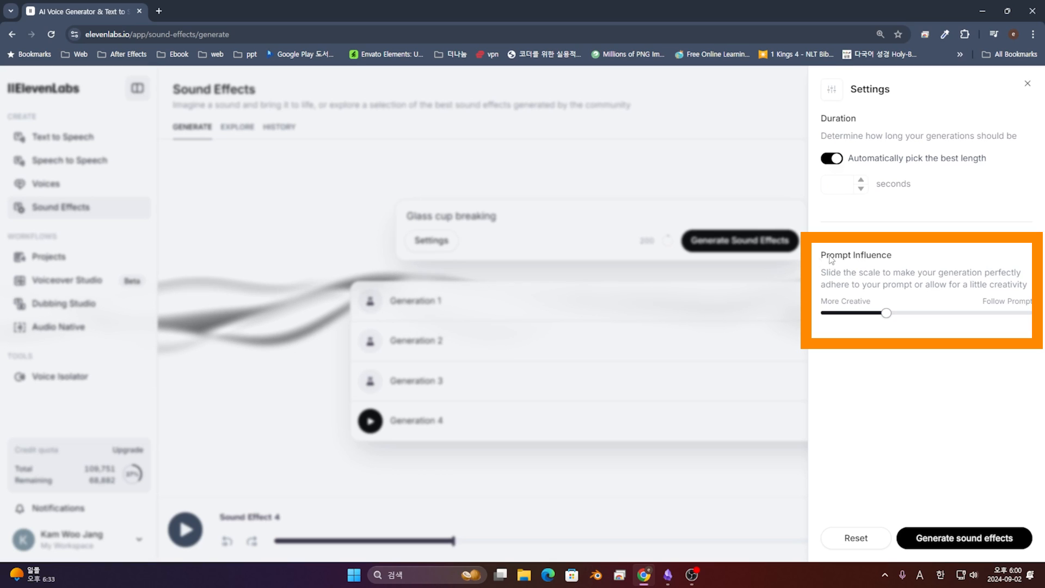
Step: Set the prompt influence fully towards Follow Prompt and generate the glass-breaking sound effects
{"action": "left_click_drag", "start_coordinate": [817, 263], "coordinate": [901, 262]}
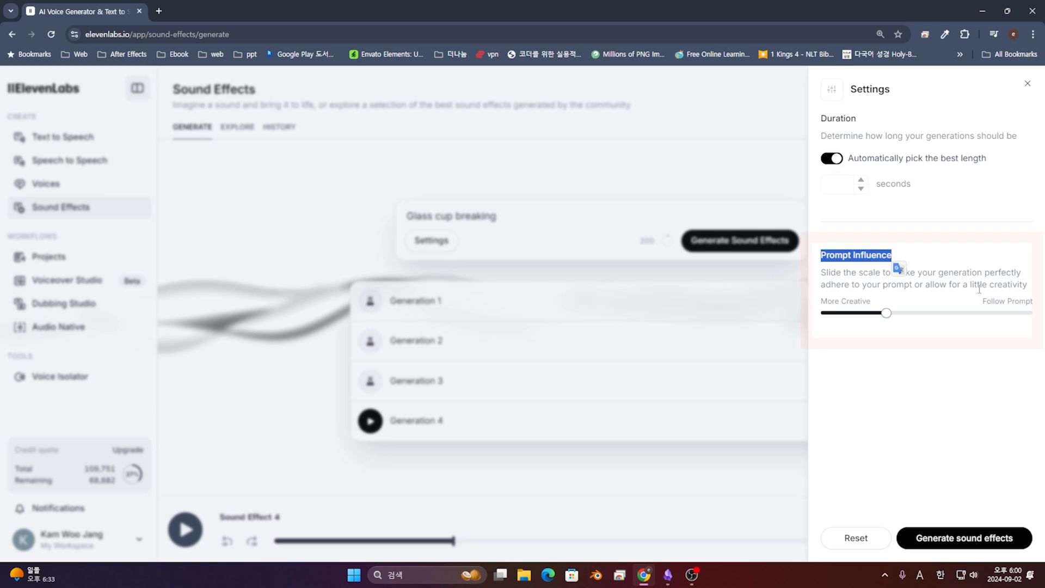
{"action": "left_click", "coordinate": [963, 258]}
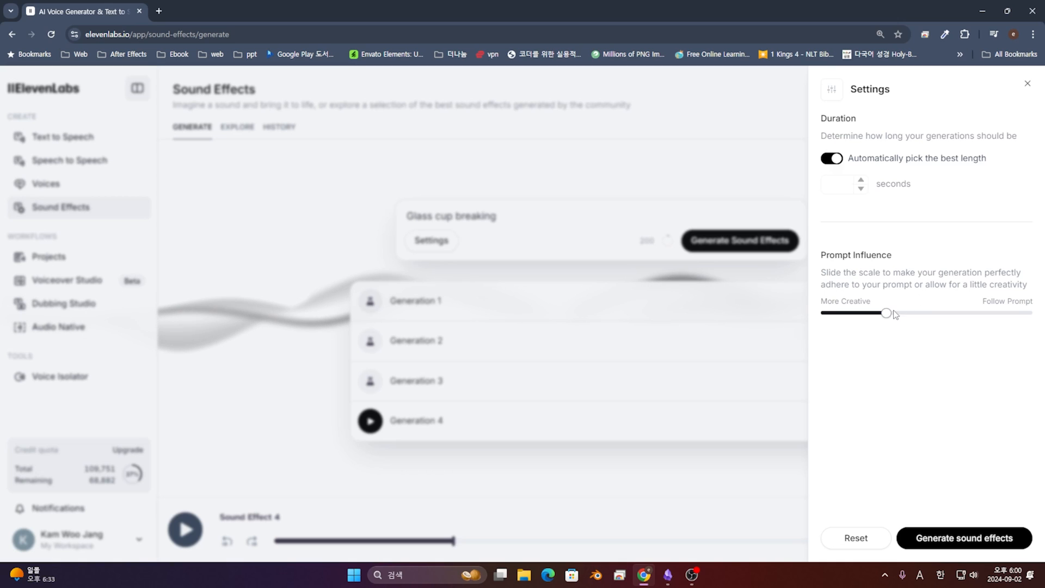
{"action": "left_click_drag", "start_coordinate": [986, 316], "coordinate": [1010, 316]}
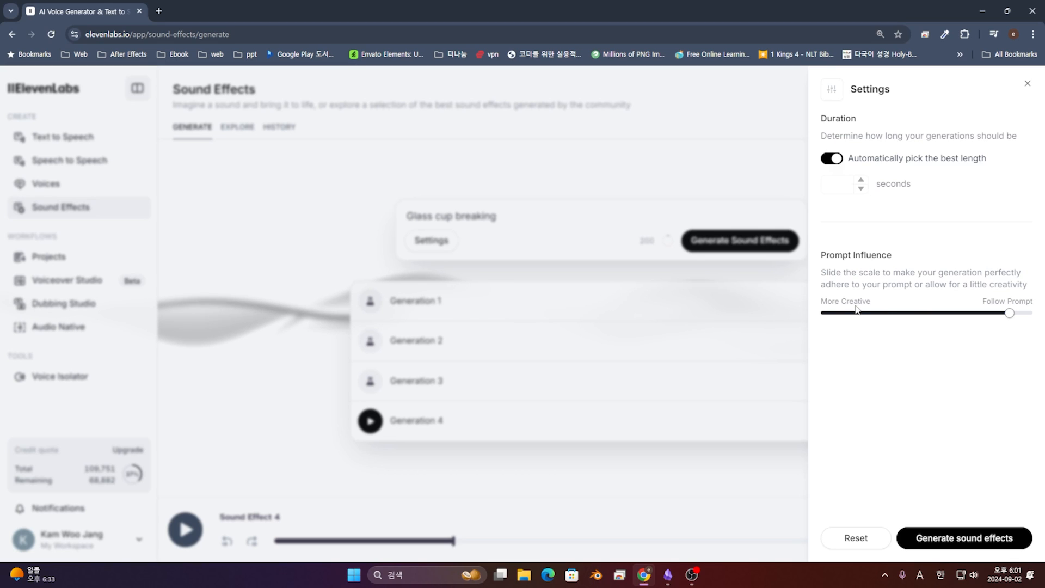
{"action": "left_click", "coordinate": [827, 313]}
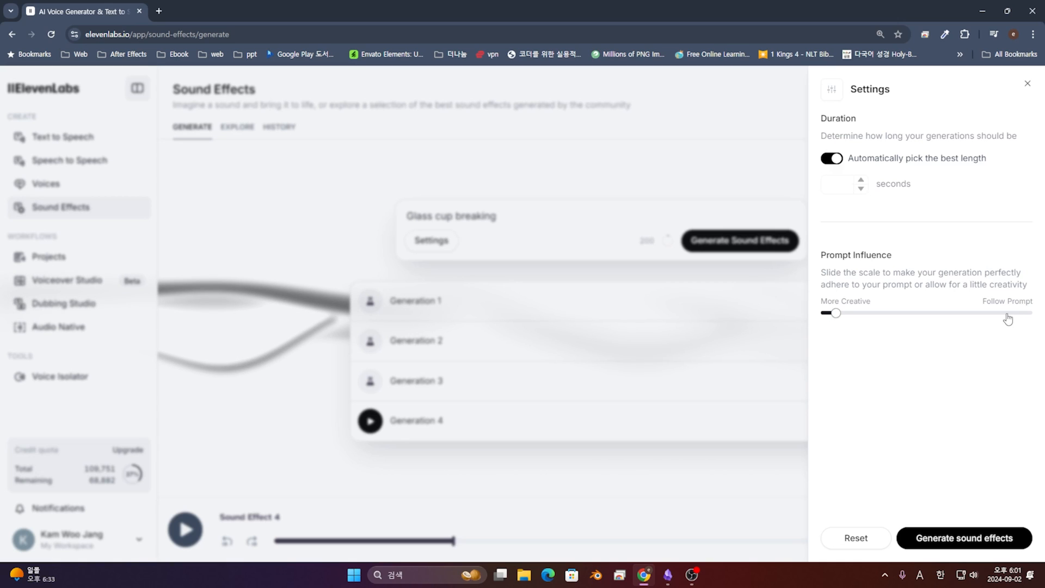
{"action": "left_click_drag", "start_coordinate": [1008, 318], "coordinate": [1037, 316]}
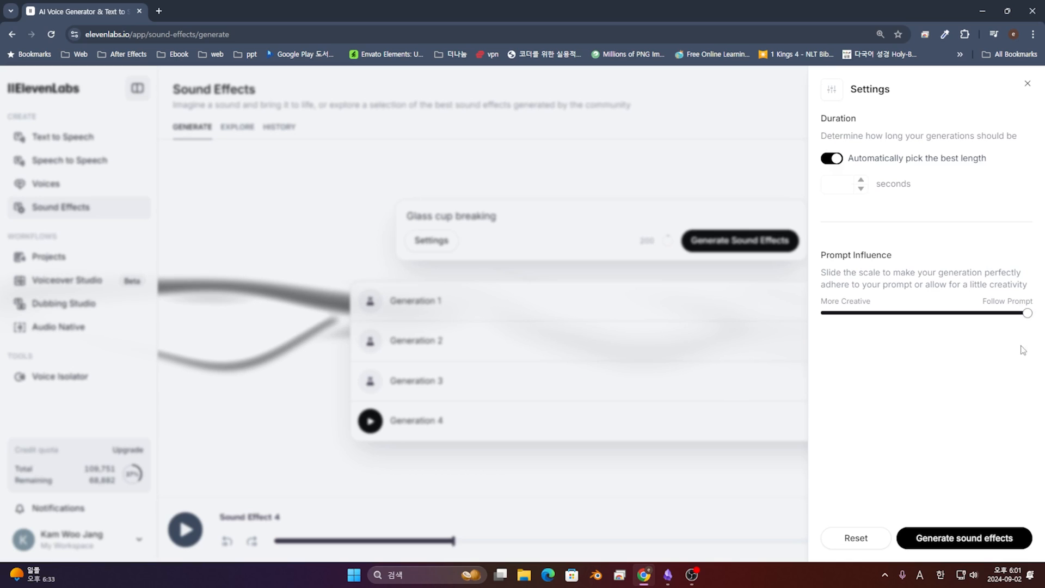
{"action": "left_click", "coordinate": [979, 546]}
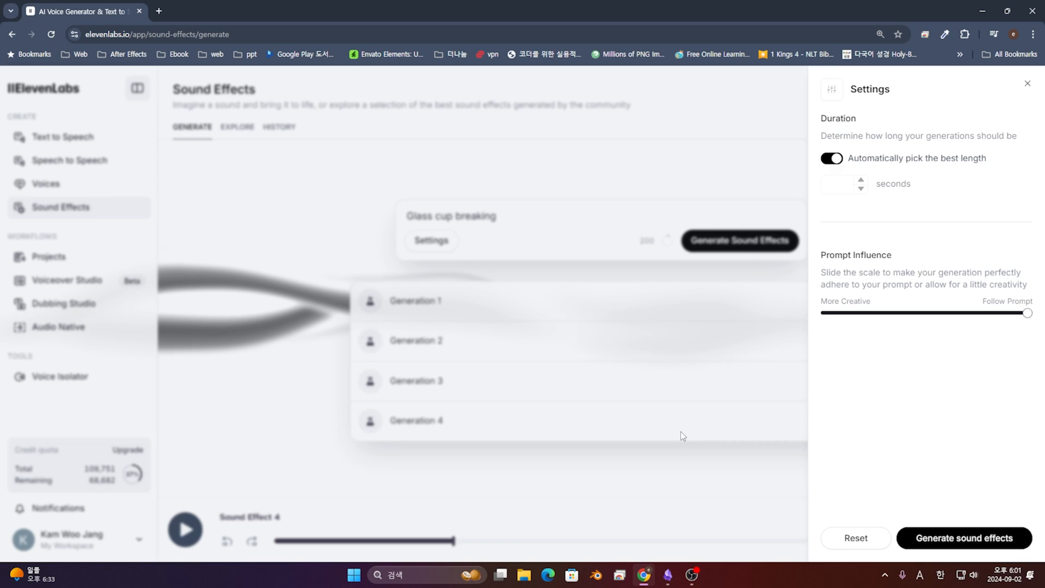
Step: Close the settings, play the four glass-breaking generations, and download Generation 1
{"action": "left_click", "coordinate": [1027, 83]}
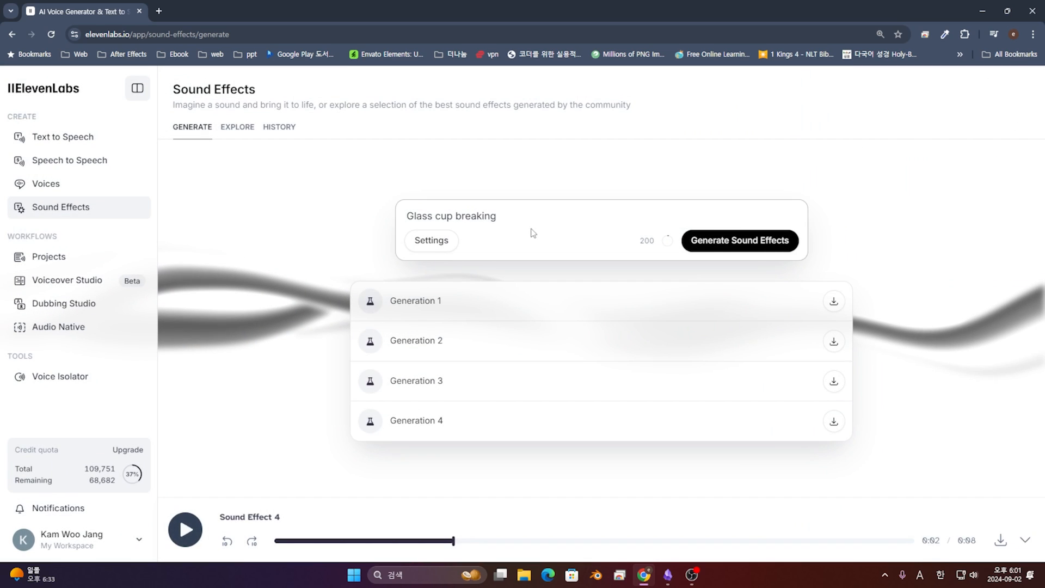
{"action": "left_click", "coordinate": [370, 301]}
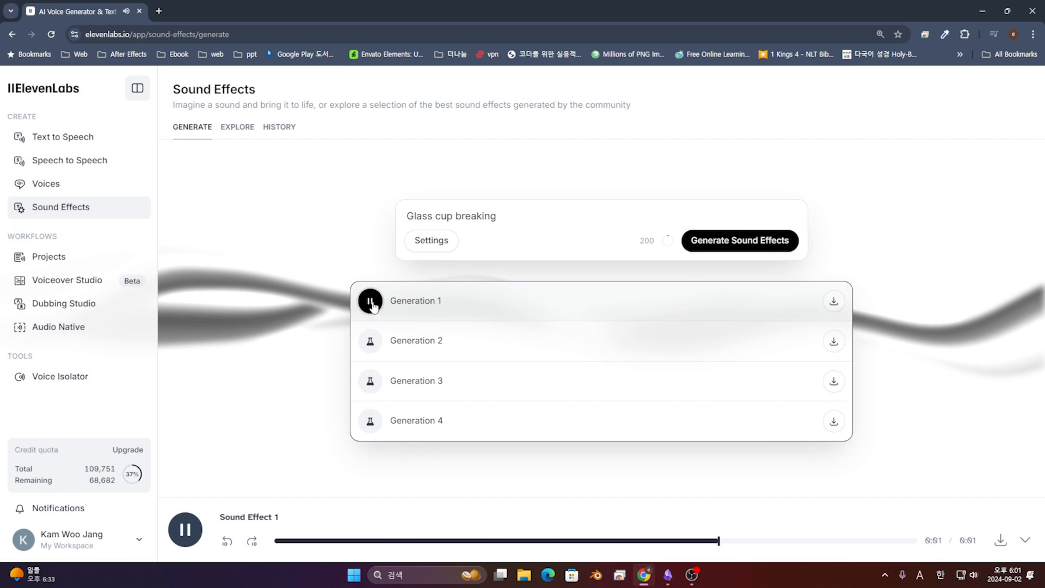
{"action": "left_click", "coordinate": [370, 342]}
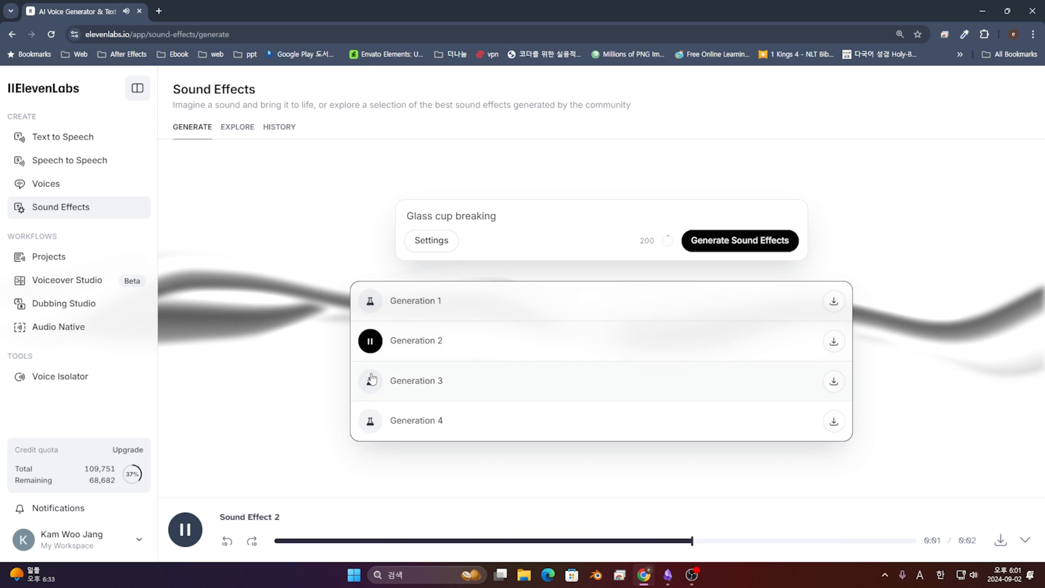
{"action": "left_click", "coordinate": [371, 382]}
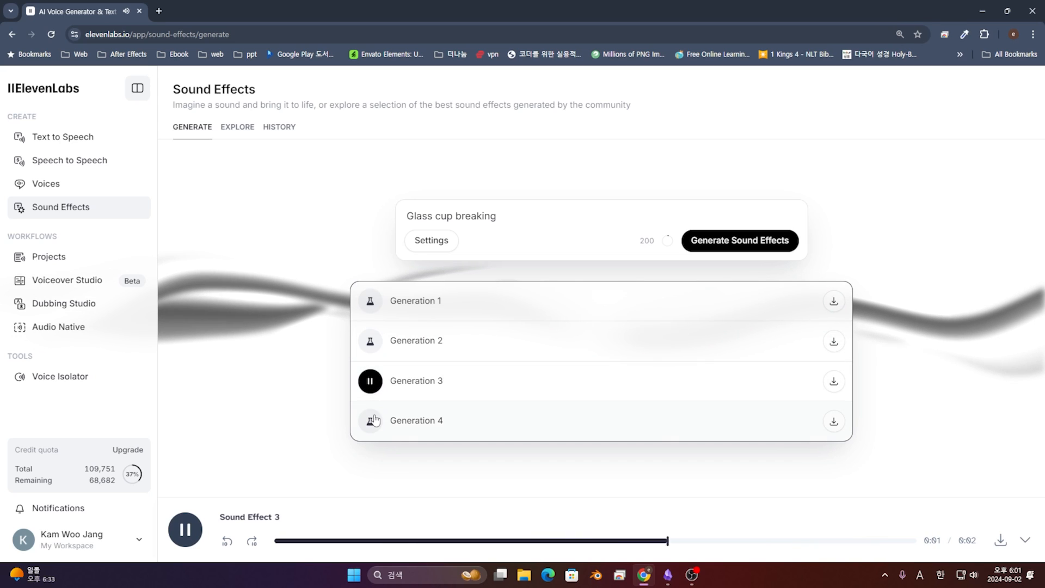
{"action": "left_click", "coordinate": [373, 422]}
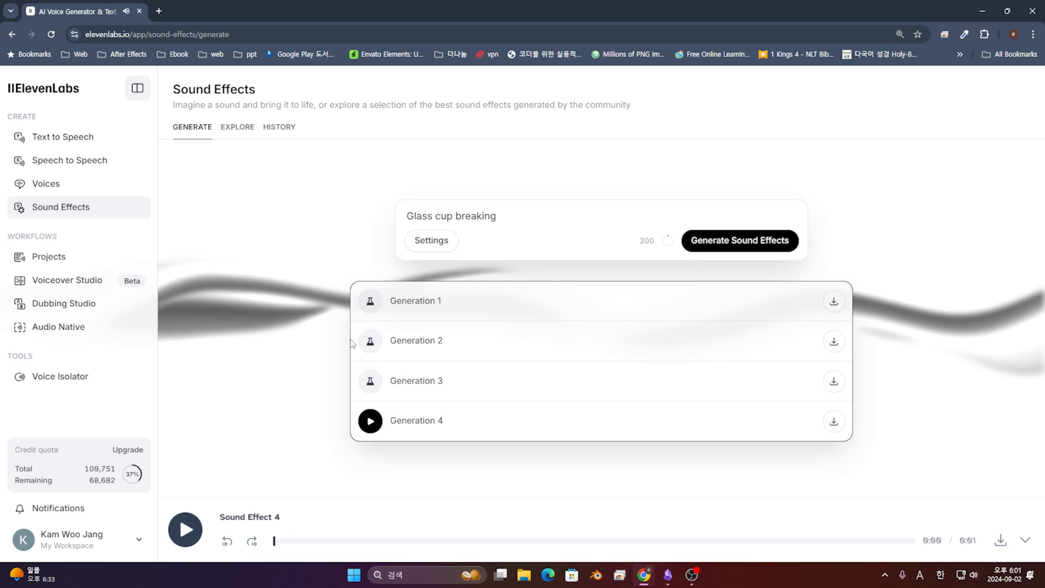
{"action": "left_click", "coordinate": [370, 303]}
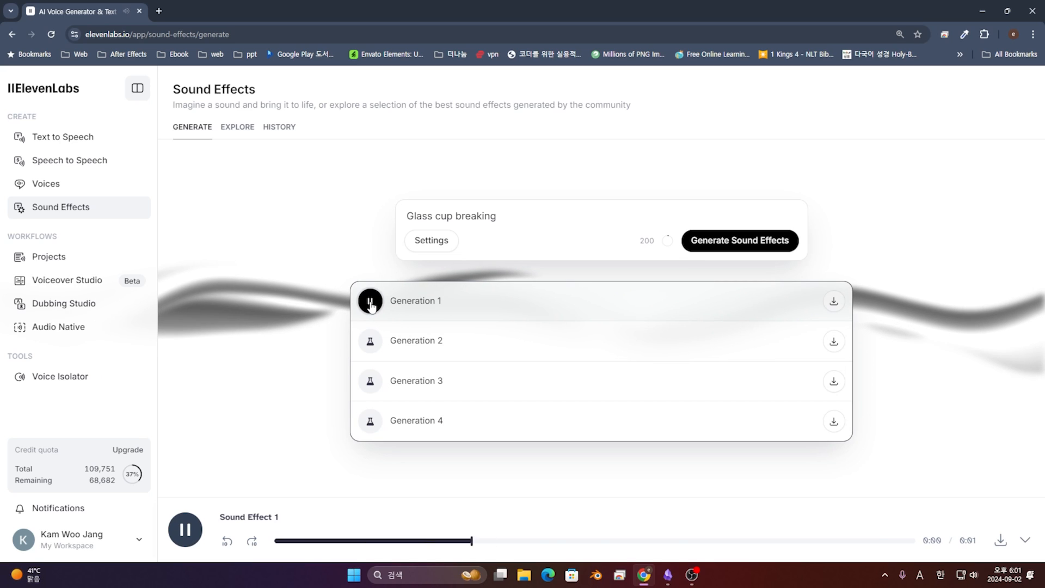
{"action": "left_click", "coordinate": [835, 302]}
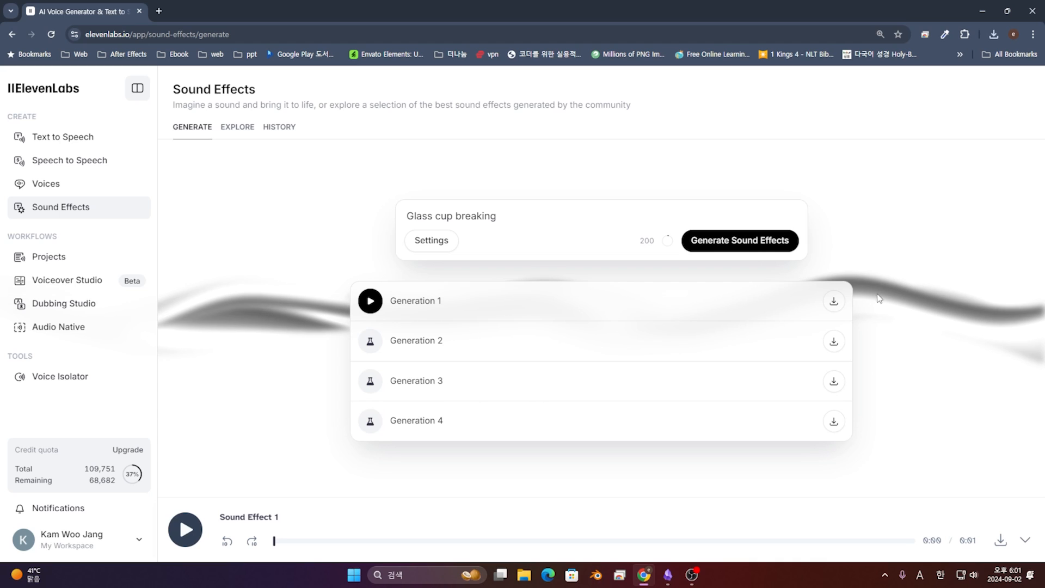
Step: Explore the community sound effects, browsing the categories and weekly top picks and playing the first two braam sounds
{"action": "left_click", "coordinate": [245, 124]}
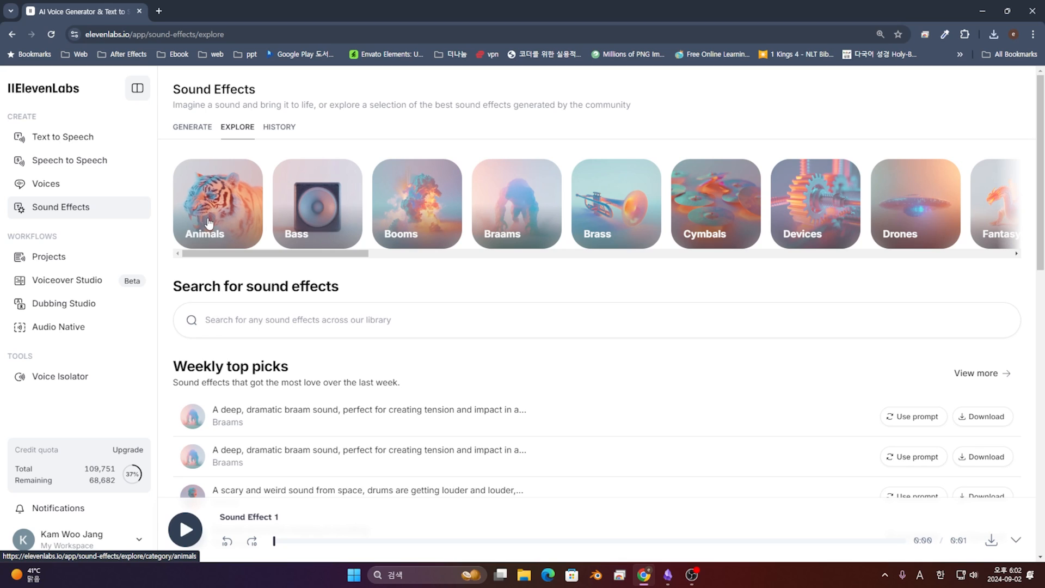
{"action": "left_click_drag", "start_coordinate": [264, 257], "coordinate": [228, 273]}
{"action": "scroll", "coordinate": [370, 365], "scroll_direction": "down", "scroll_amount": 3}
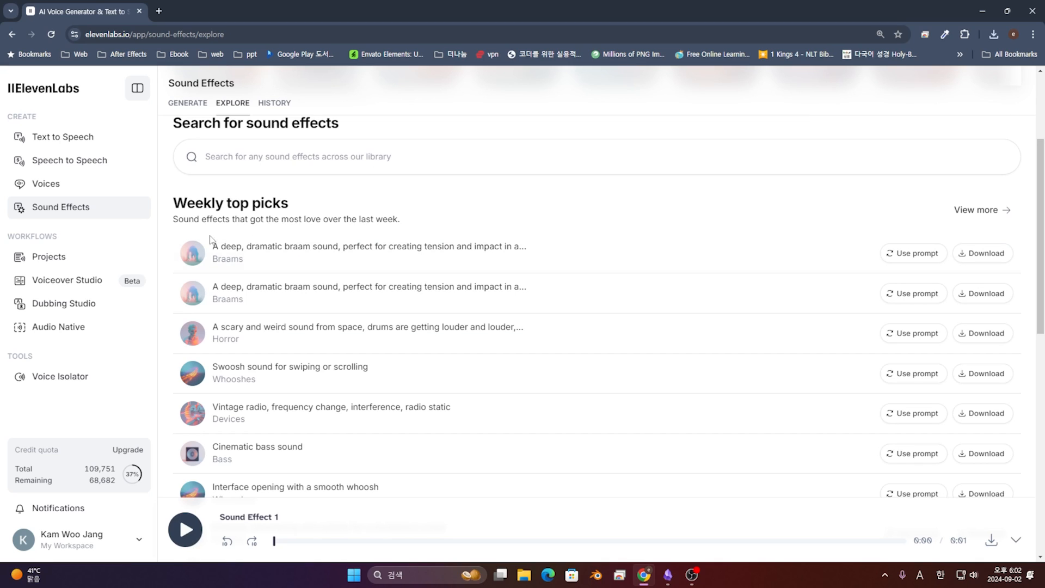
{"action": "left_click", "coordinate": [201, 251]}
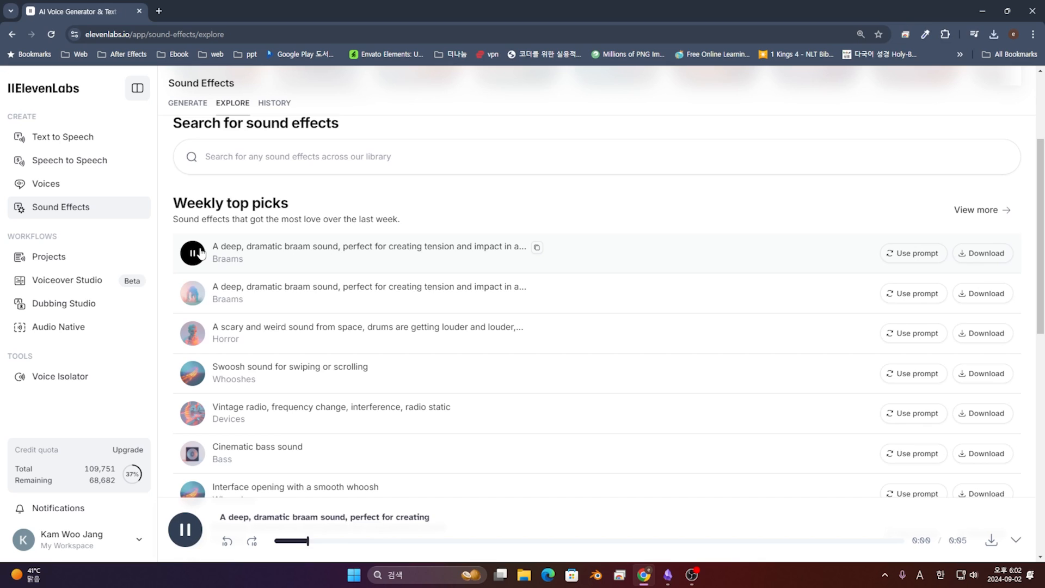
{"action": "left_click", "coordinate": [196, 296]}
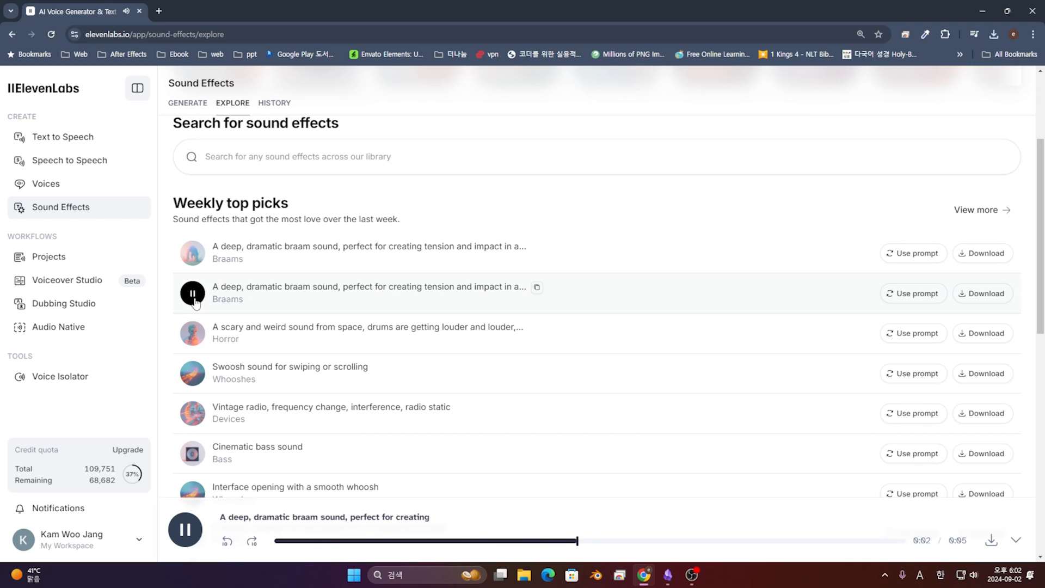
{"action": "scroll", "coordinate": [254, 398], "scroll_direction": "down", "scroll_amount": 10}
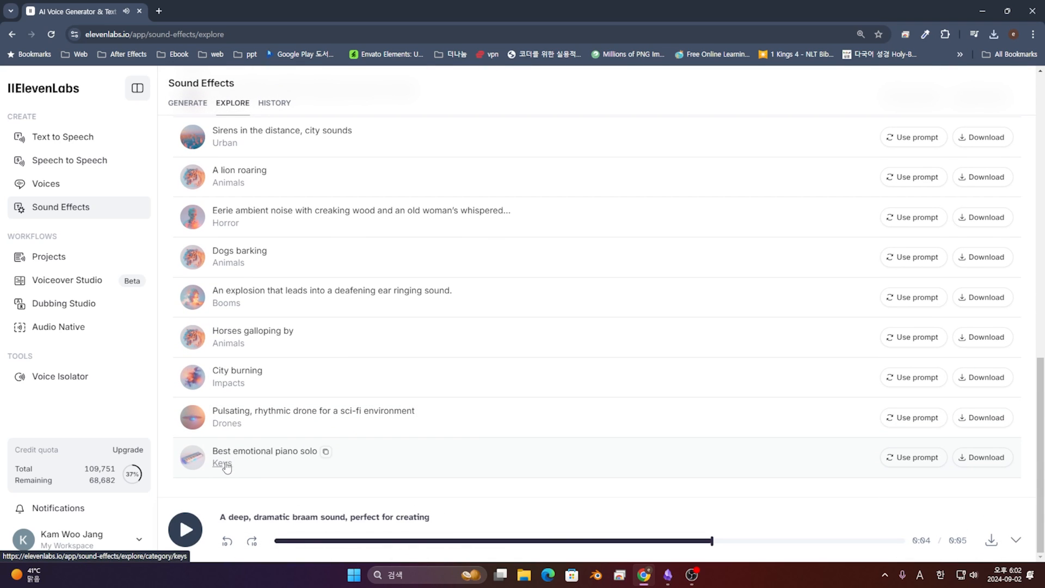
{"action": "scroll", "coordinate": [229, 463], "scroll_direction": "up", "scroll_amount": 15}
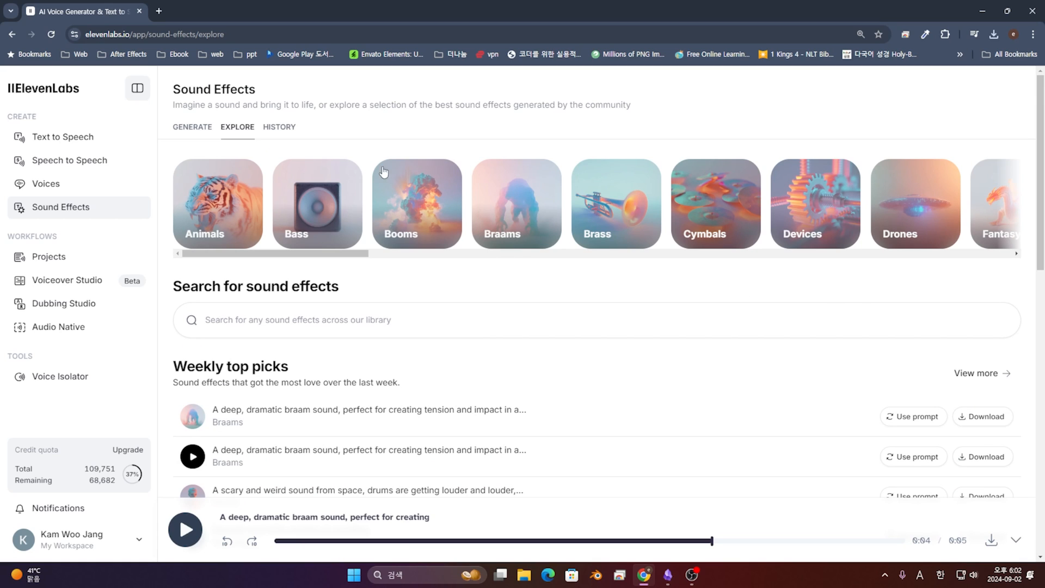
Step: Review the sound effects history with the generations of the glass and thunder prompts
{"action": "left_click", "coordinate": [279, 126]}
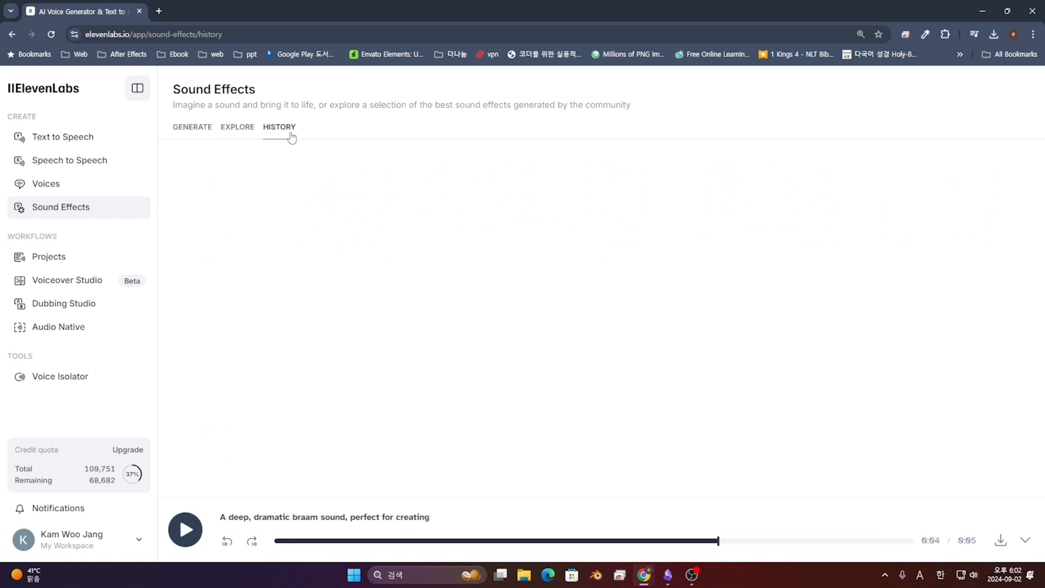
{"action": "scroll", "coordinate": [457, 338], "scroll_direction": "down", "scroll_amount": 3}
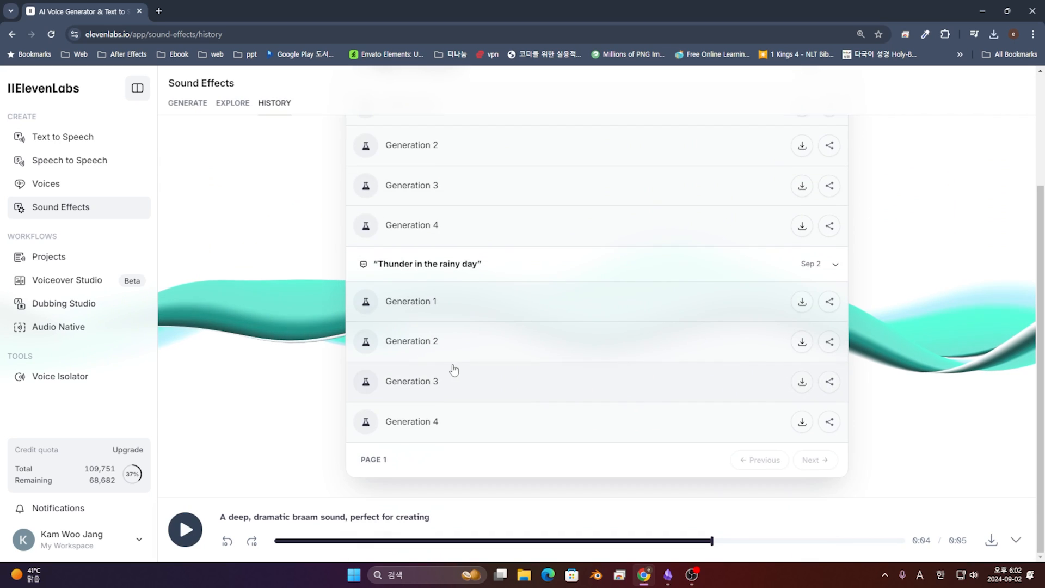
{"action": "scroll", "coordinate": [381, 266], "scroll_direction": "up", "scroll_amount": 3}
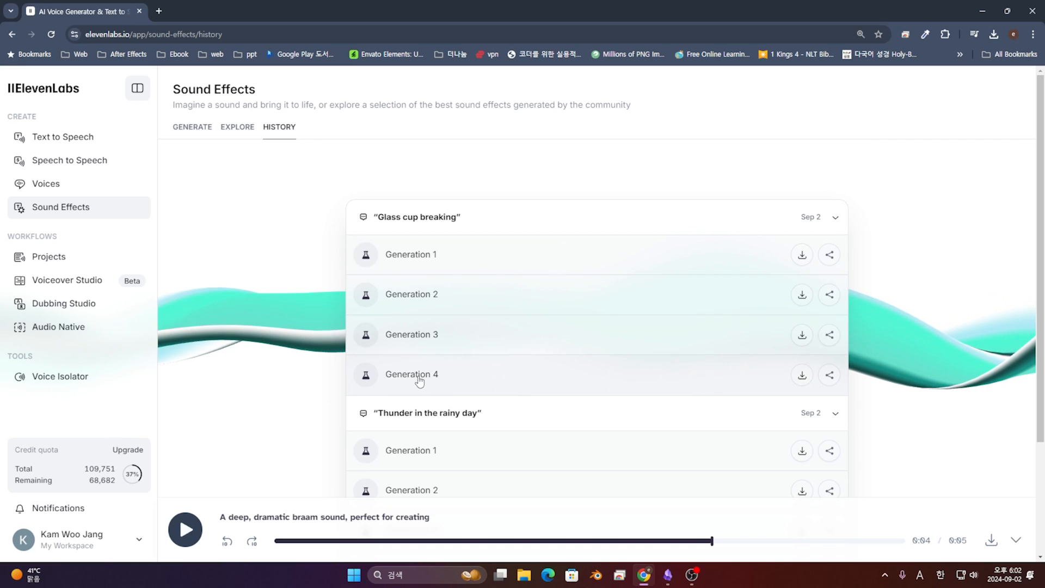
Step: Start a new project in Projects named GLTC Tutorial, with Andrew as the default voice
{"action": "left_click", "coordinate": [81, 265]}
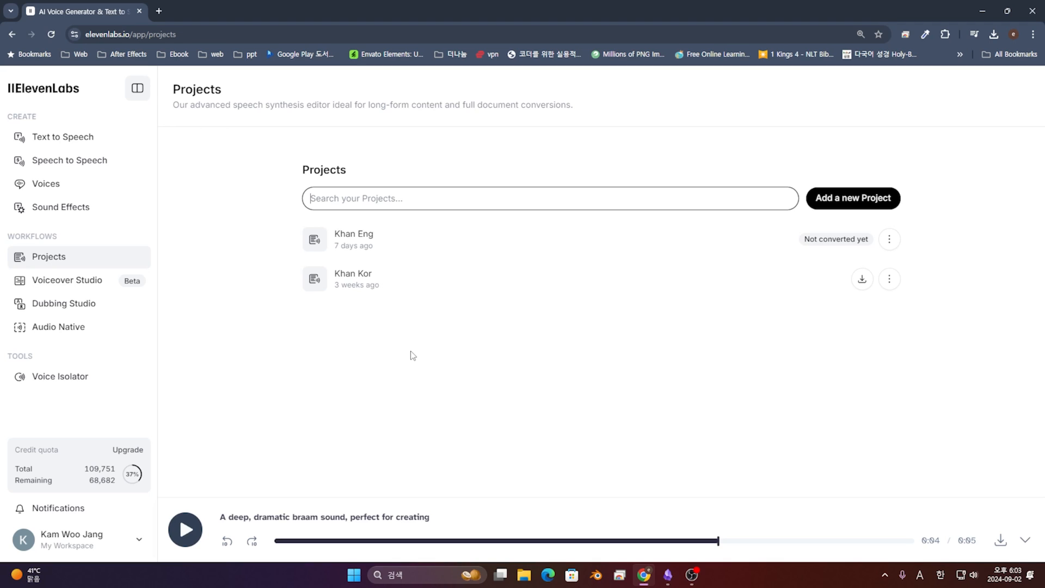
{"action": "left_click", "coordinate": [849, 197]}
{"action": "left_click", "coordinate": [410, 126]}
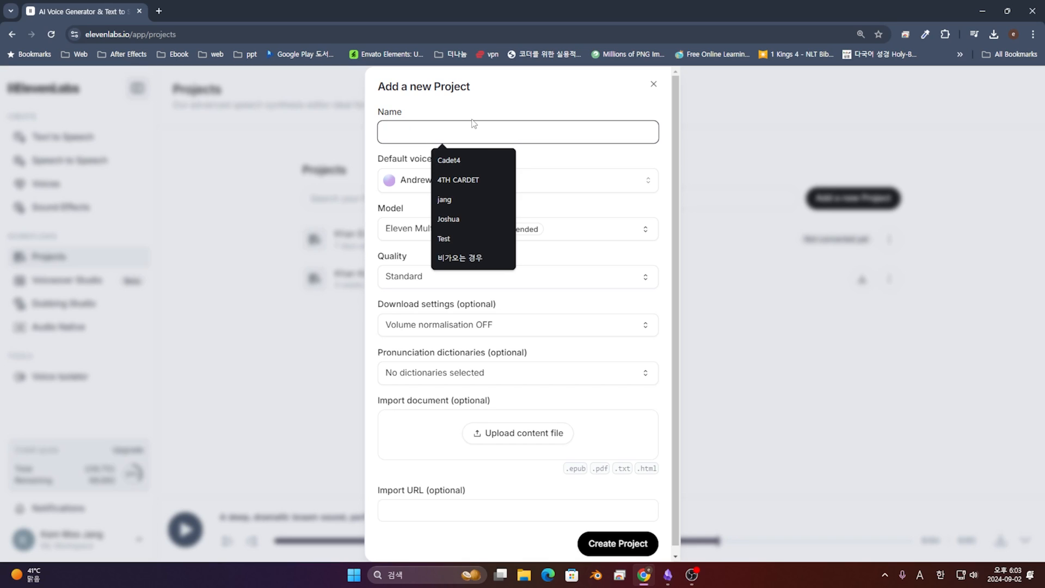
{"action": "type", "text": "GLTC Tutoria"}
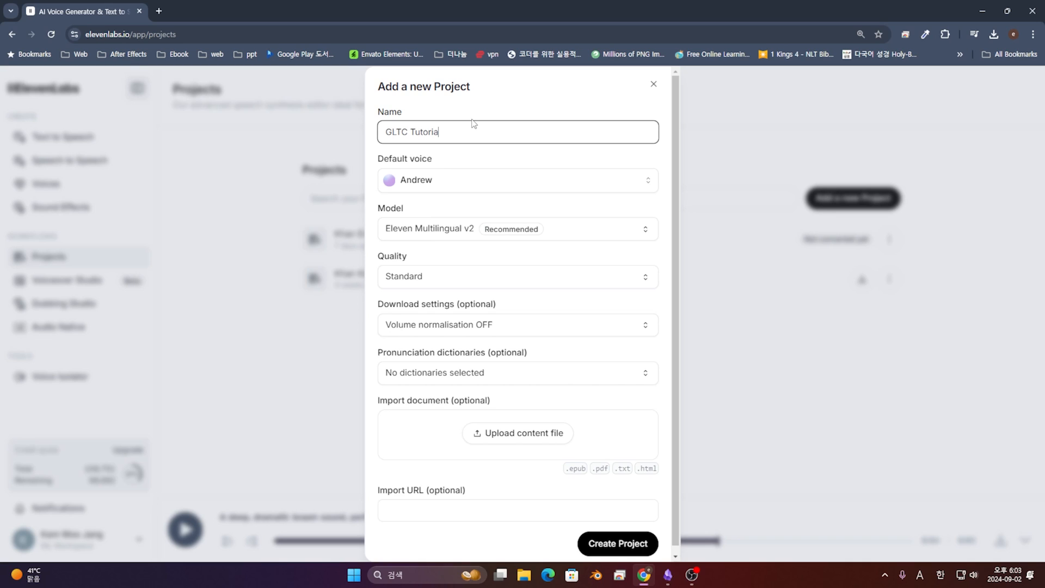
{"action": "left_click", "coordinate": [452, 185]}
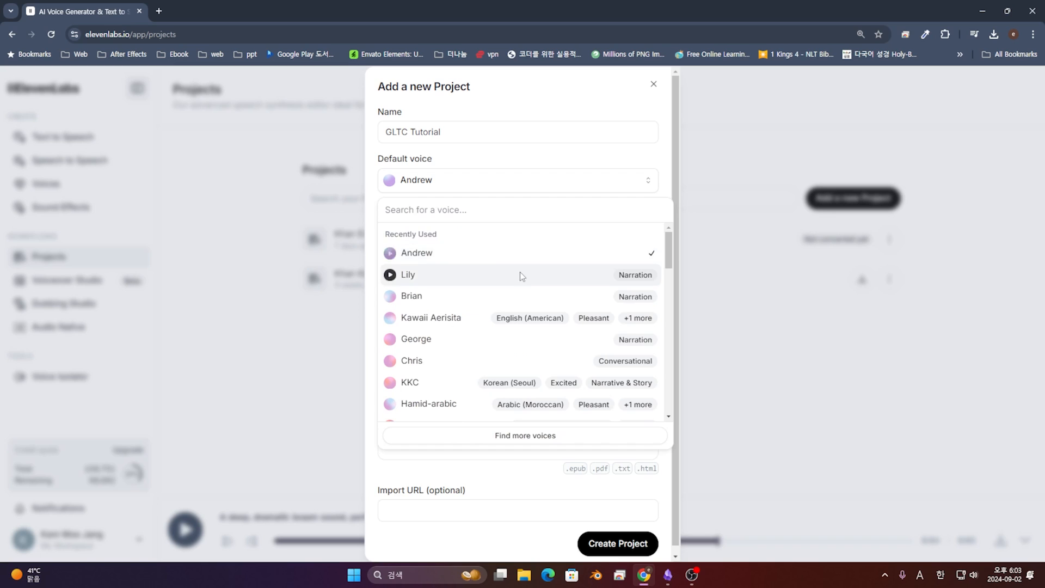
{"action": "left_click", "coordinate": [409, 254]}
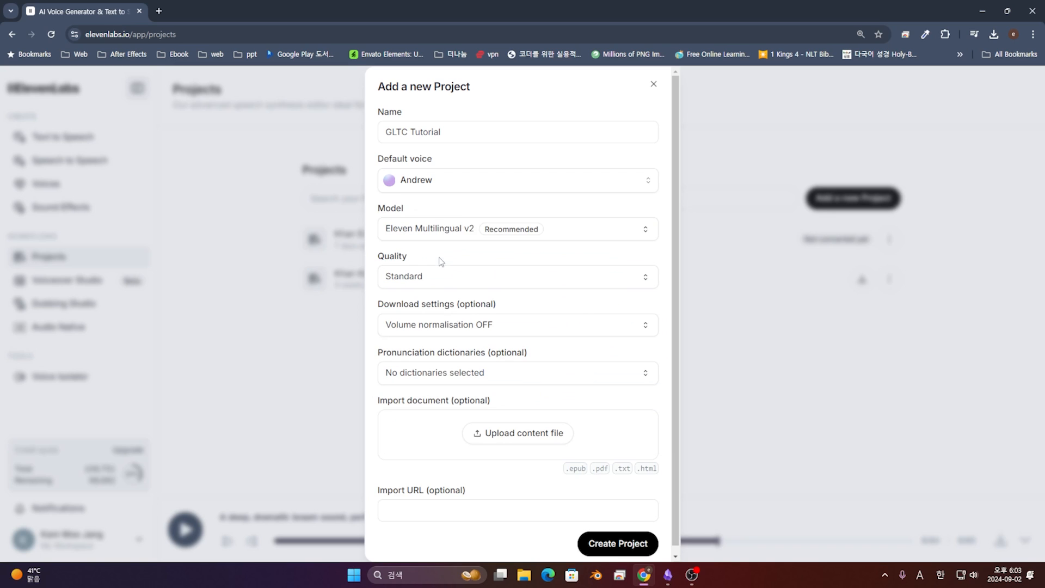
Step: Review the model and quality options, keeping Eleven Multilingual v2 and choosing the Standard quality preset
{"action": "left_click", "coordinate": [593, 235]}
{"action": "scroll", "coordinate": [614, 323], "scroll_direction": "down", "scroll_amount": 1}
{"action": "scroll", "coordinate": [614, 323], "scroll_direction": "up", "scroll_amount": 1}
{"action": "left_click", "coordinate": [594, 144]}
{"action": "left_click", "coordinate": [489, 276]}
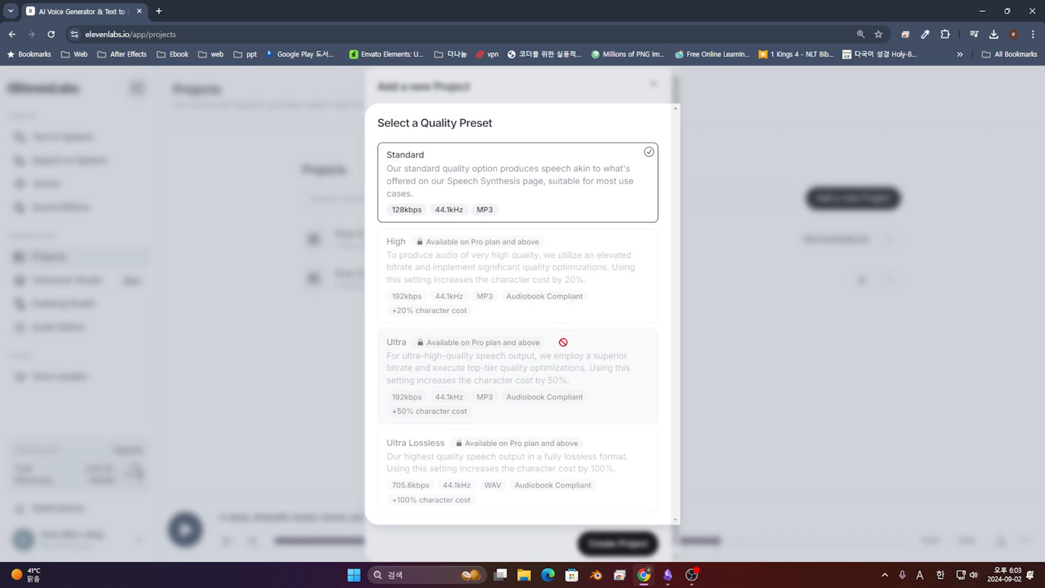
{"action": "left_click", "coordinate": [516, 175]}
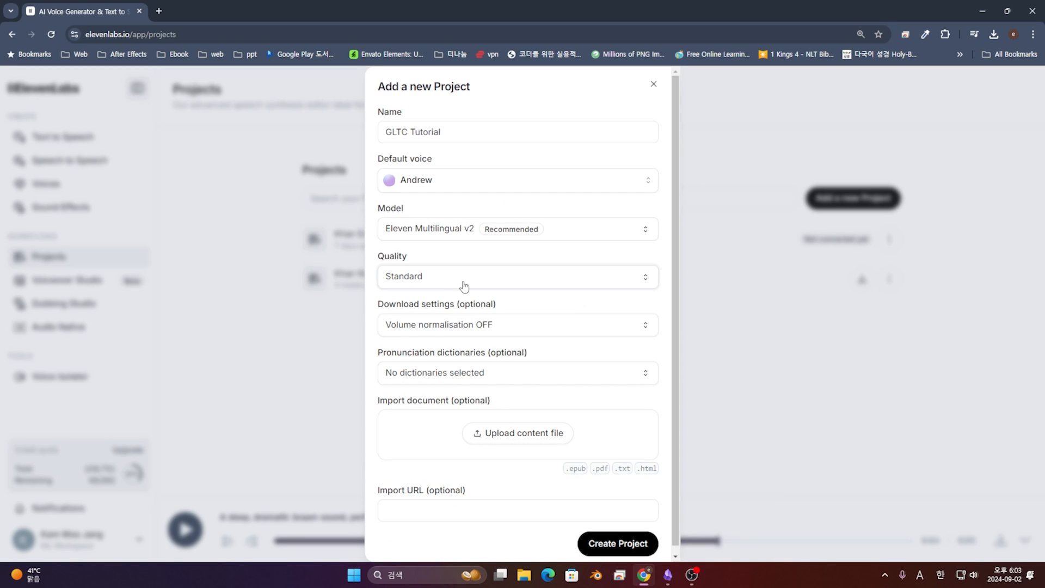
Step: Save the download settings with volume normalisation off and empty metadata, and check the document and URL import fields
{"action": "left_click", "coordinate": [467, 338]}
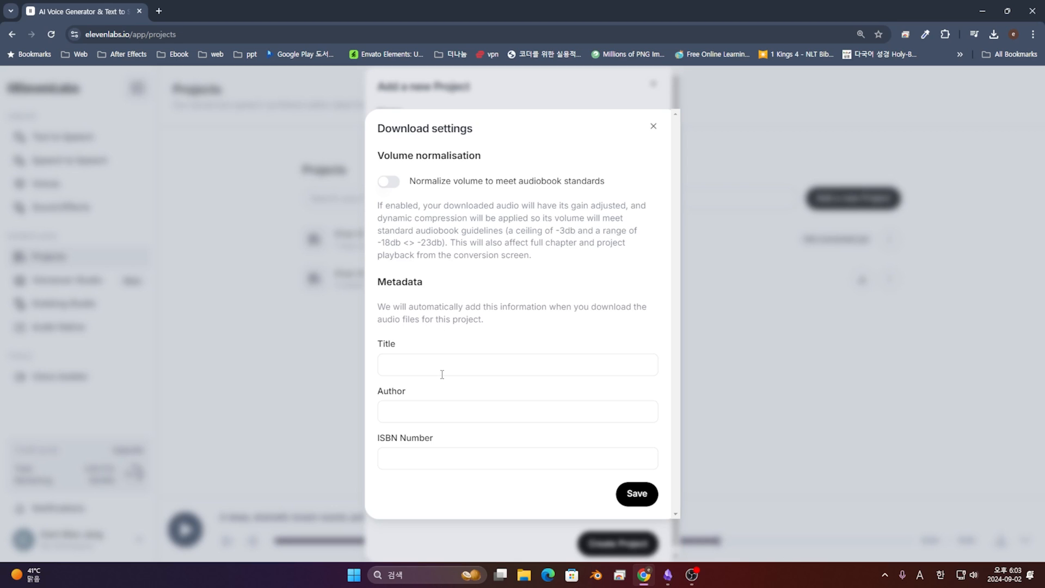
{"action": "left_click", "coordinate": [635, 493]}
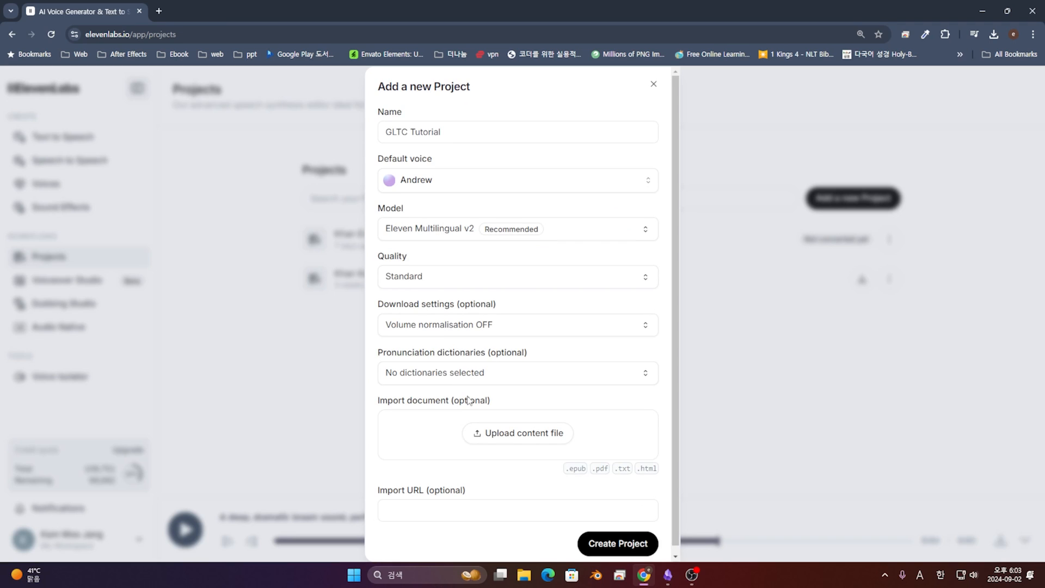
{"action": "scroll", "coordinate": [481, 390], "scroll_direction": "down", "scroll_amount": 1}
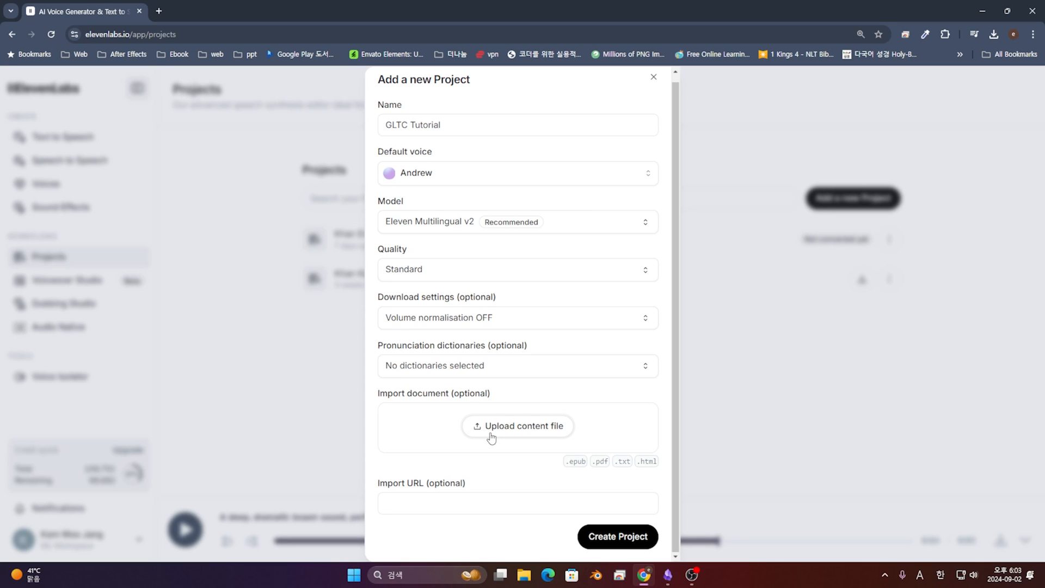
{"action": "left_click", "coordinate": [431, 500]}
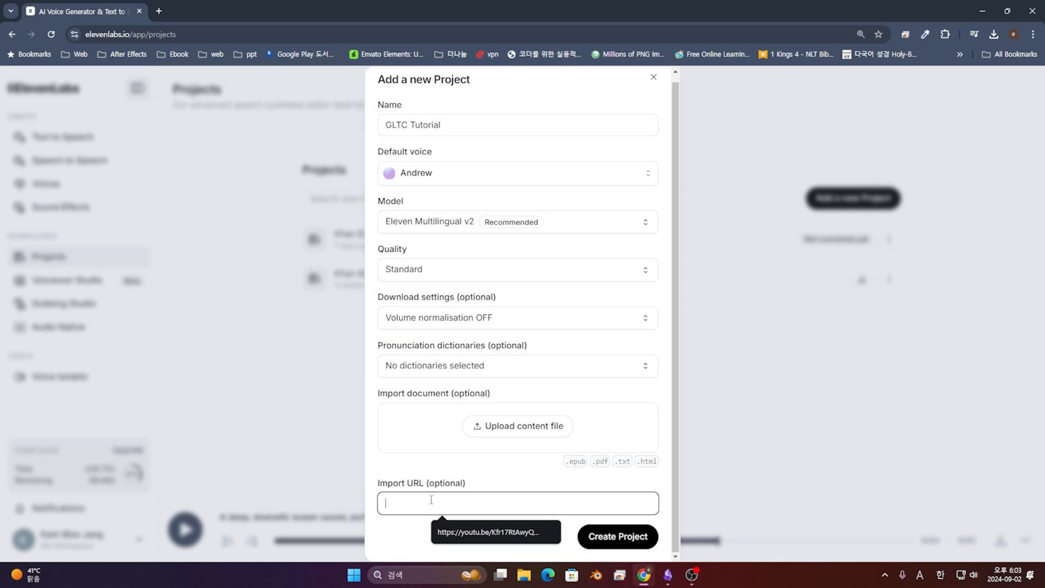
{"action": "left_click", "coordinate": [444, 472]}
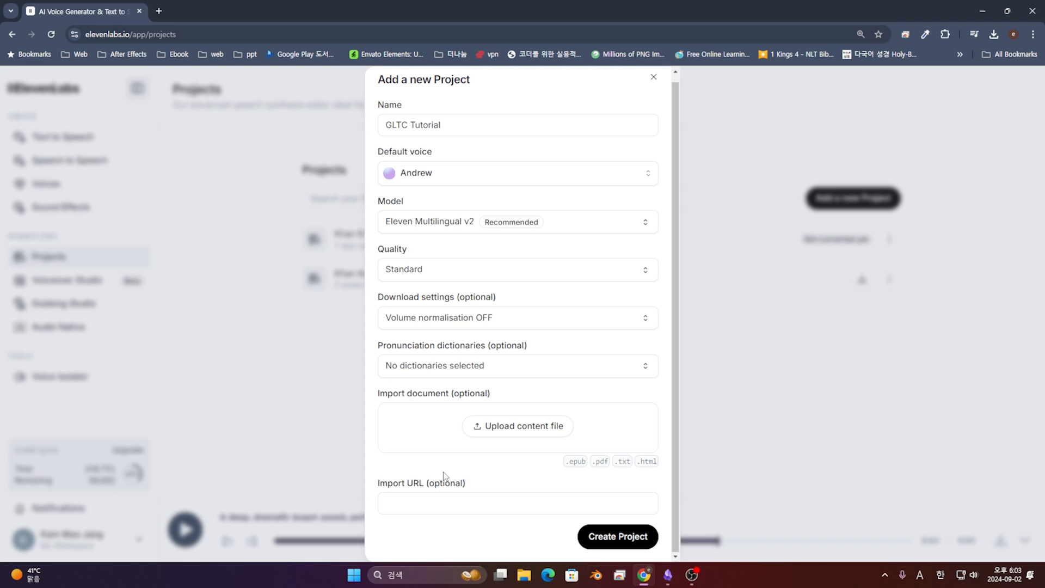
Step: Open YouTube in a new tab, open Khan Academy's "Nervous system (central & peripheral)" video and pause it
{"action": "key", "text": "ctrl+t"}
{"action": "type", "text": "youtube.com"}
{"action": "key", "text": "Return"}
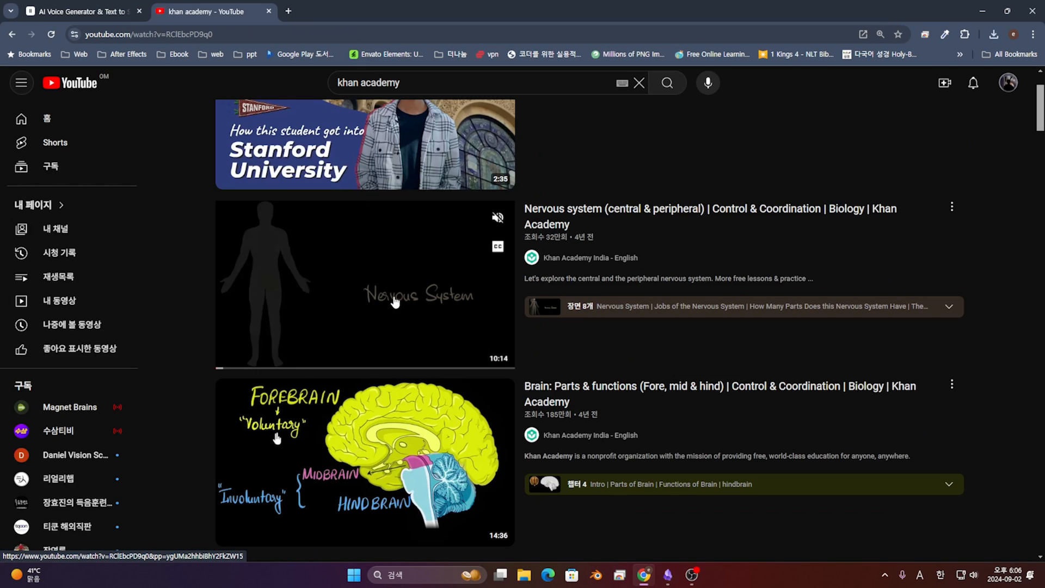
{"action": "left_click", "coordinate": [392, 299]}
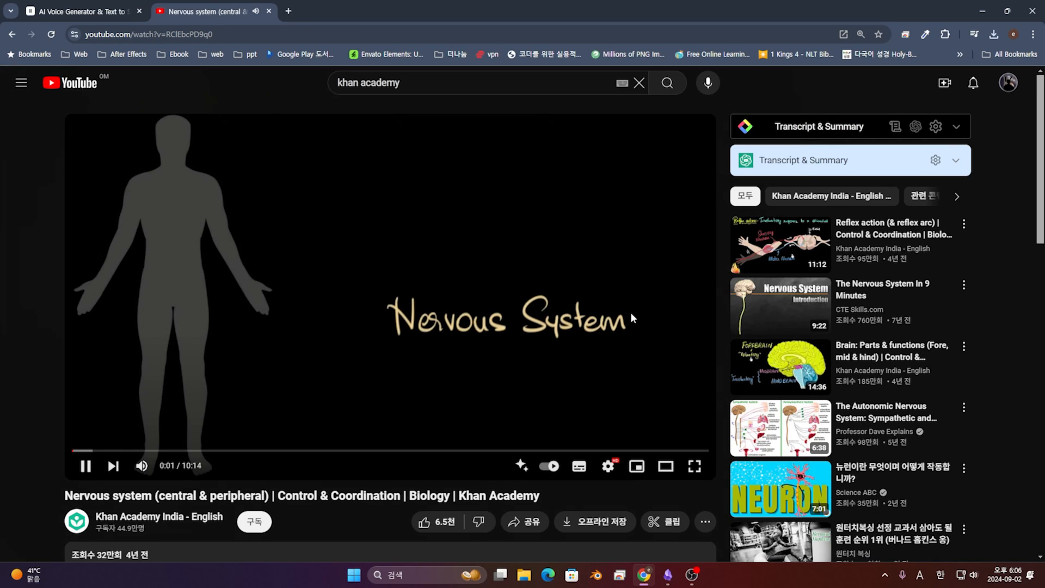
{"action": "left_click", "coordinate": [554, 281]}
Step: Copy the share link of the nervous system video
{"action": "left_click", "coordinate": [178, 34]}
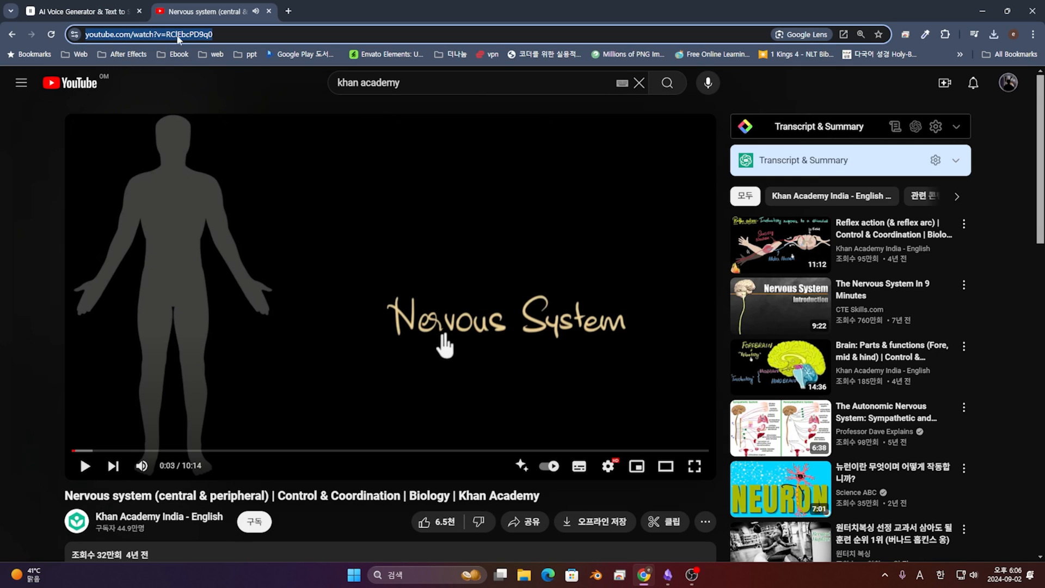
{"action": "left_click", "coordinate": [44, 256]}
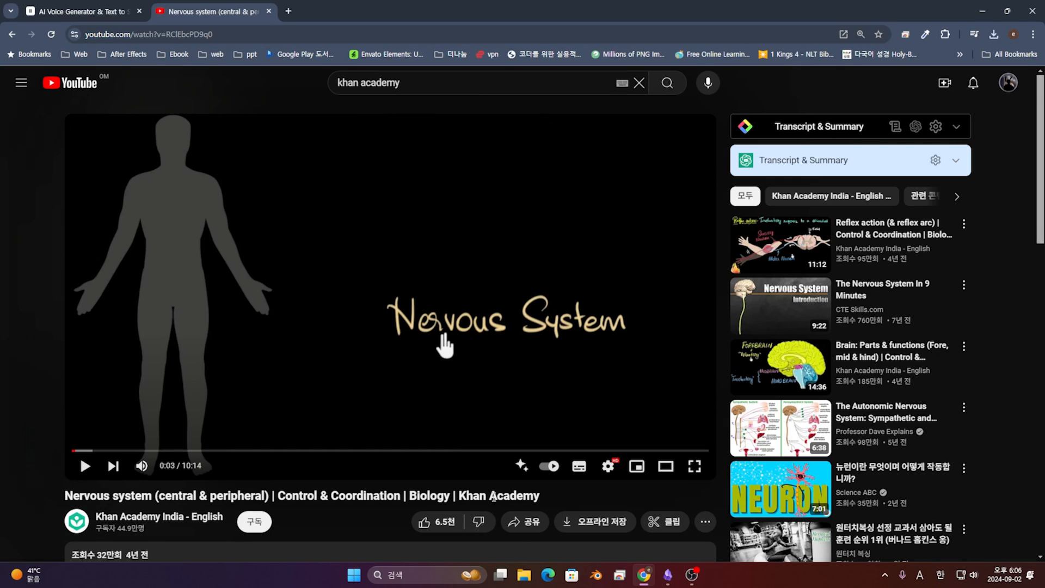
{"action": "left_click", "coordinate": [523, 523]}
{"action": "left_click", "coordinate": [640, 380]}
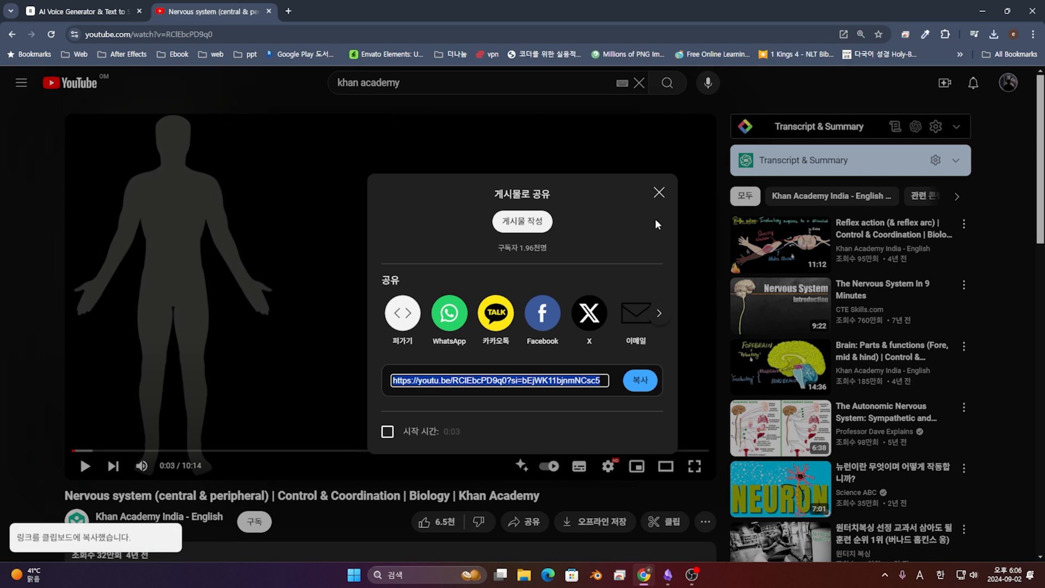
{"action": "left_click", "coordinate": [658, 195]}
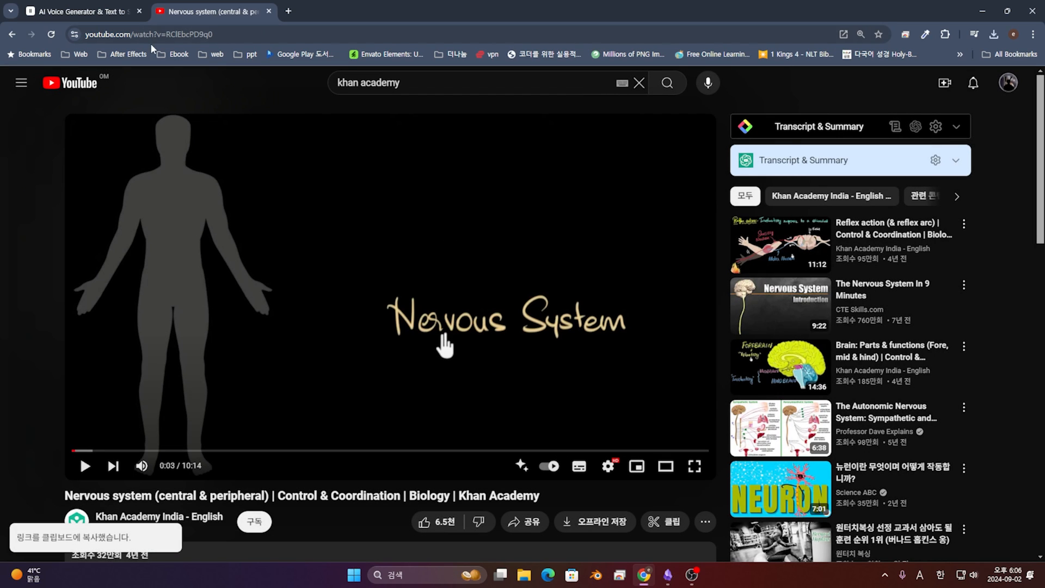
{"action": "left_click", "coordinate": [156, 33]}
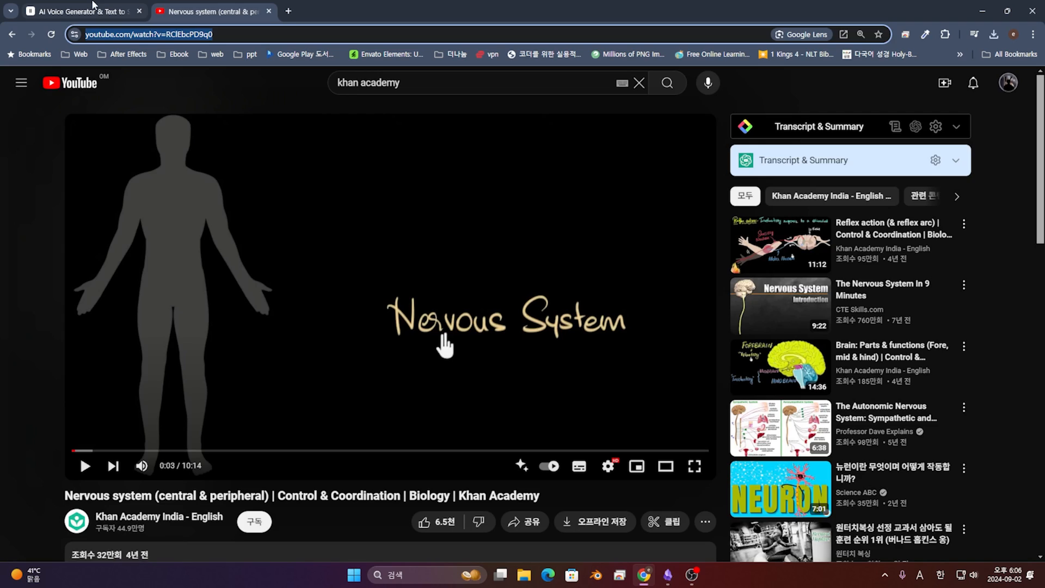
Step: Switch back to ElevenLabs and create a project named GLTC Tutorial 2 that imports its content from the copied video URL
{"action": "left_click", "coordinate": [94, 7]}
{"action": "left_click", "coordinate": [852, 199]}
{"action": "scroll", "coordinate": [517, 218], "scroll_direction": "down", "scroll_amount": 1}
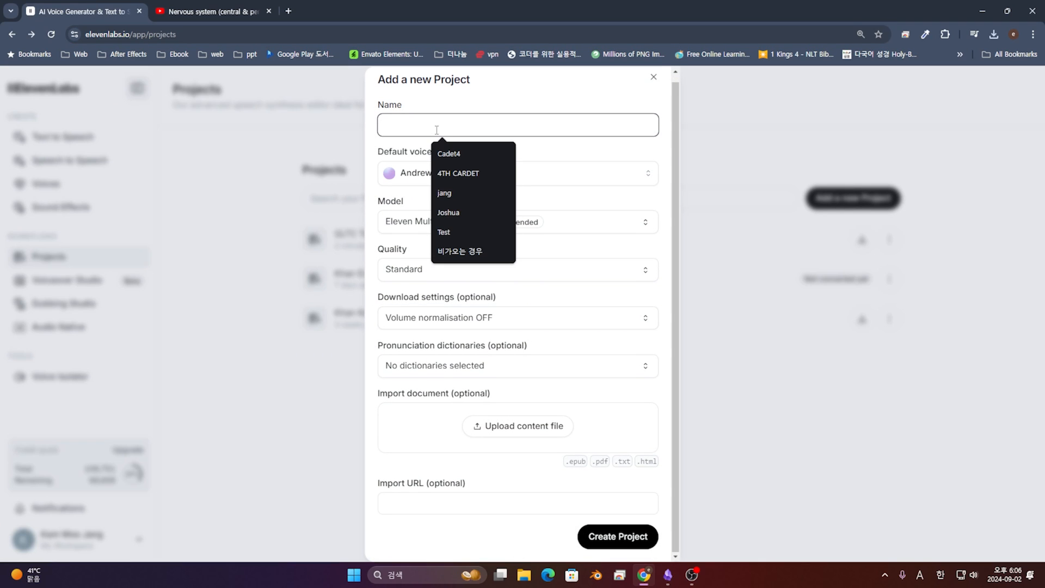
{"action": "type", "text": "GLTC"}
{"action": "left_click", "coordinate": [442, 147]}
{"action": "type", "text": "2"}
{"action": "left_click", "coordinate": [422, 503]}
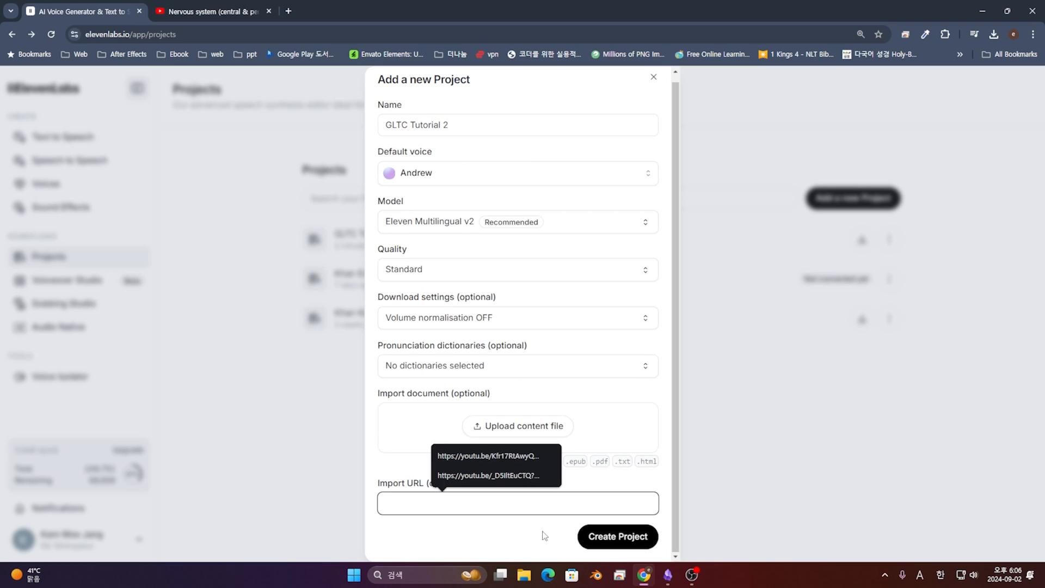
{"action": "key", "text": "ctrl+v"}
{"action": "key", "text": "ctrl+z"}
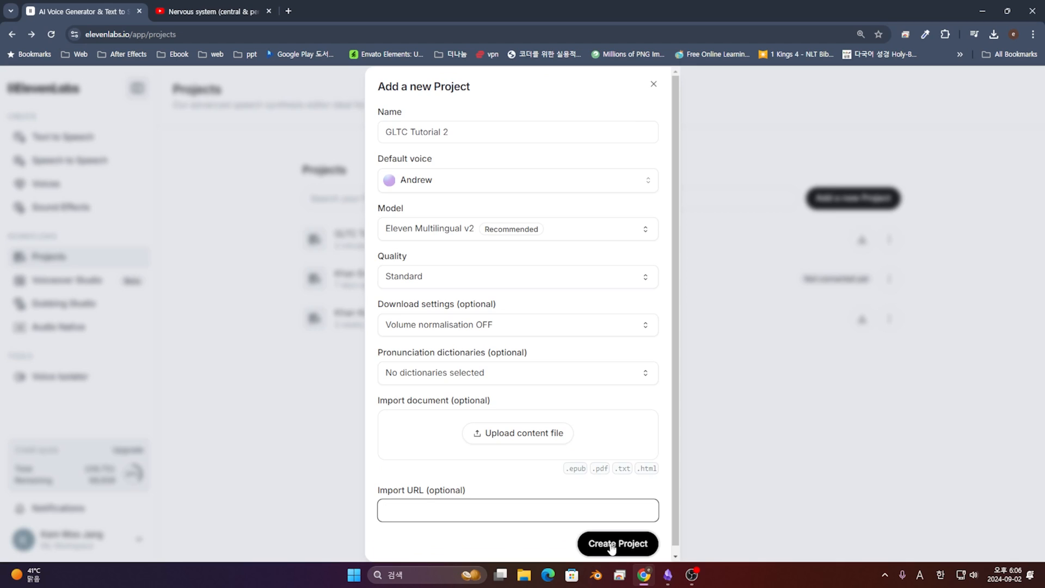
{"action": "key", "text": "ctrl+v"}
{"action": "left_click", "coordinate": [623, 495]}
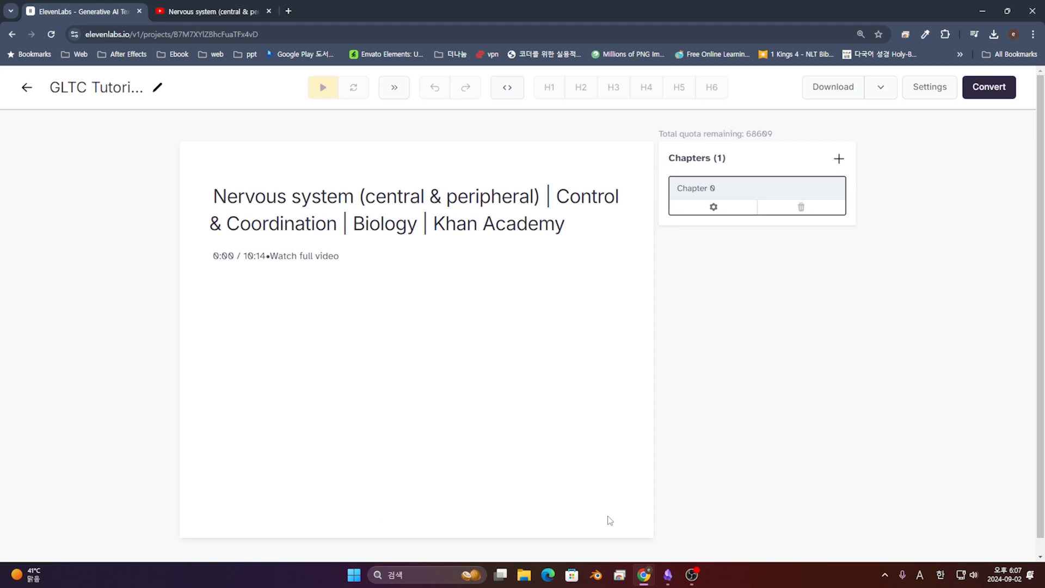
Step: Switch to Obsidian and copy the passage from "Or you can directly press log in." to "lots of free features" in the GLTC - 11Eleven labs note
{"action": "left_click", "coordinate": [253, 206]}
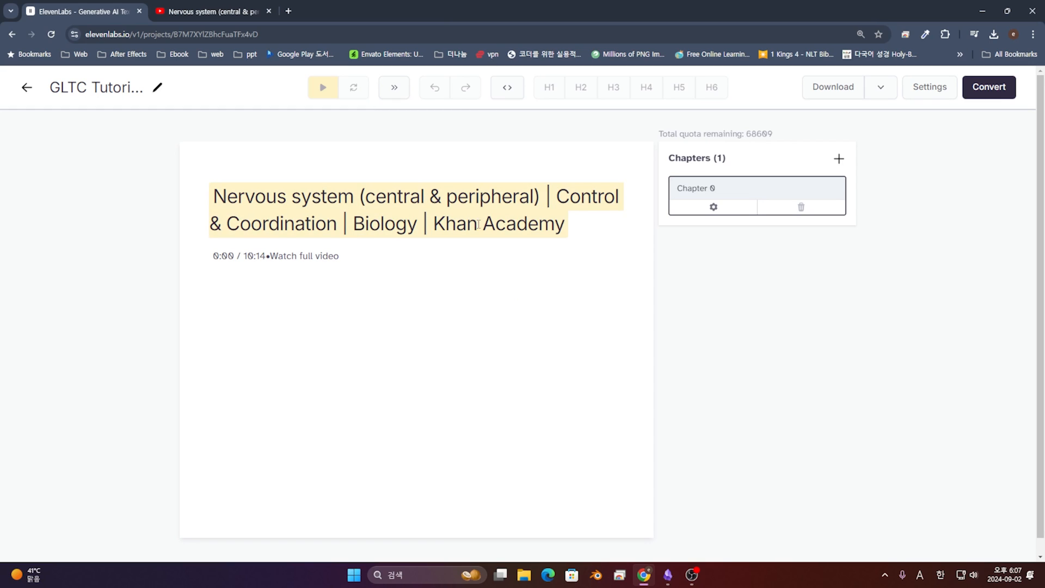
{"action": "left_click", "coordinate": [325, 264]}
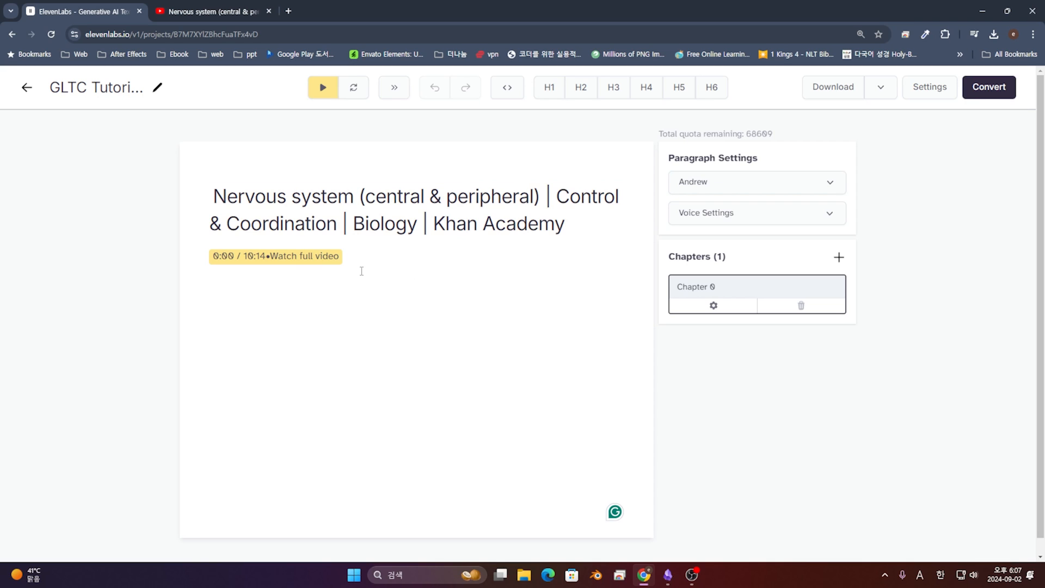
{"action": "left_click", "coordinate": [668, 575]}
{"action": "scroll", "coordinate": [606, 294], "scroll_direction": "up", "scroll_amount": 10}
{"action": "scroll", "coordinate": [606, 294], "scroll_direction": "up", "scroll_amount": 1}
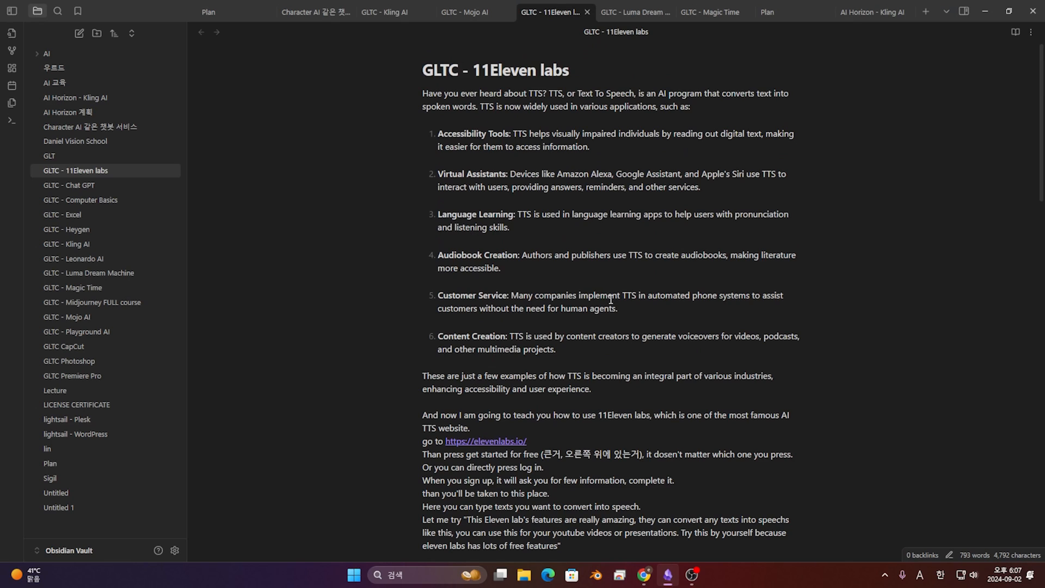
{"action": "scroll", "coordinate": [606, 294], "scroll_direction": "down", "scroll_amount": 5}
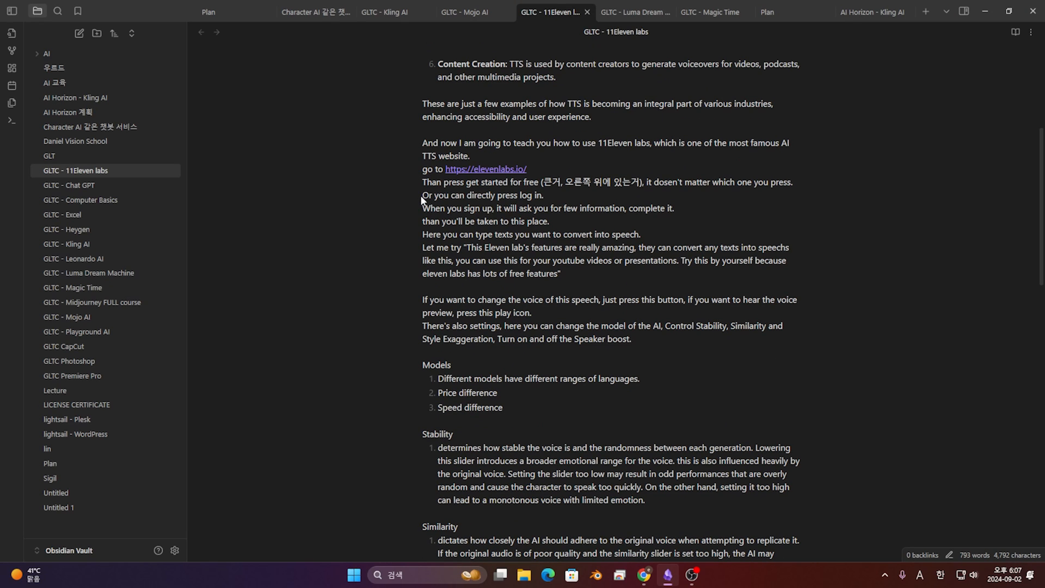
{"action": "left_click_drag", "start_coordinate": [424, 194], "coordinate": [646, 284]}
{"action": "key", "text": "ctrl+c"}
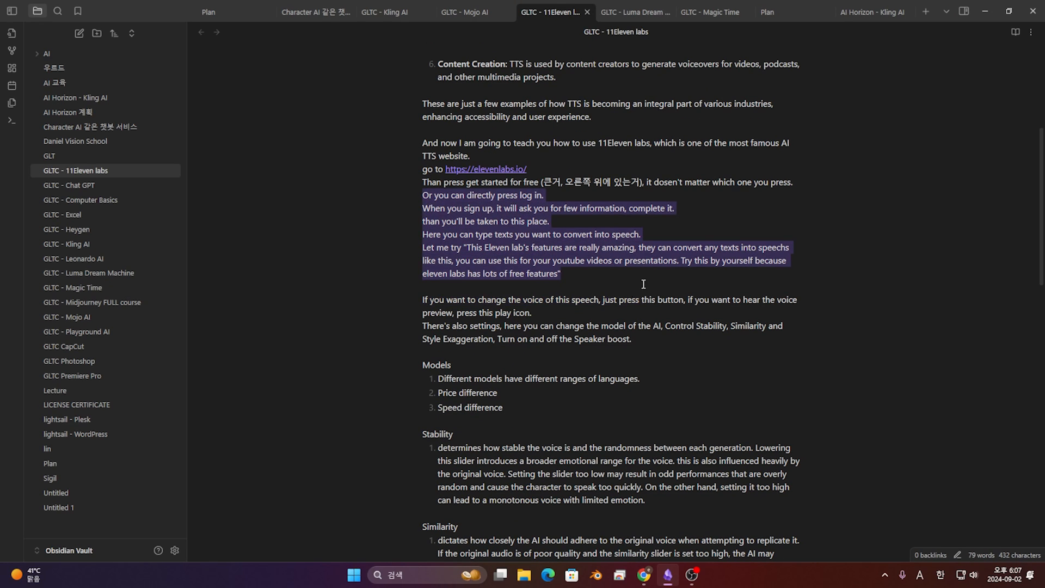
Step: Replace the project's imported text with the copied passage in ElevenLabs, and view the available download options
{"action": "key", "text": "alt+Tab"}
{"action": "key", "text": "ctrl+a"}
{"action": "key", "text": "ctrl+v"}
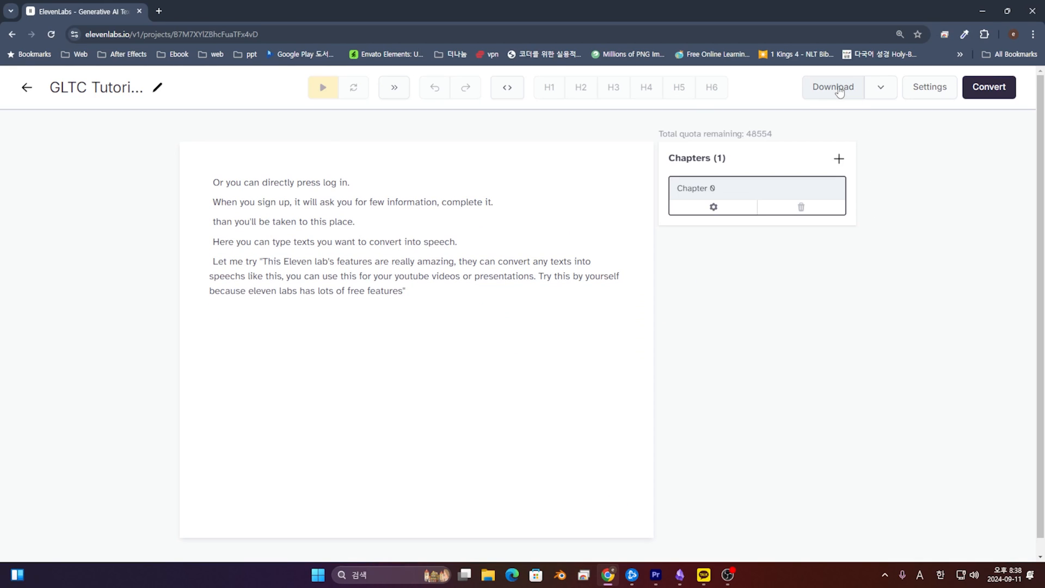
{"action": "left_click", "coordinate": [880, 88]}
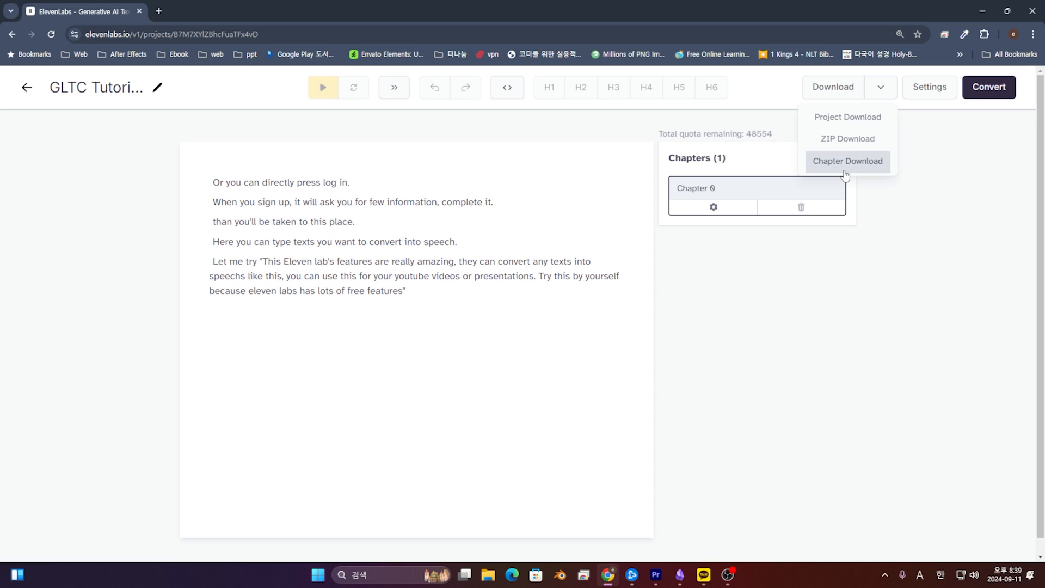
{"action": "left_click", "coordinate": [824, 275]}
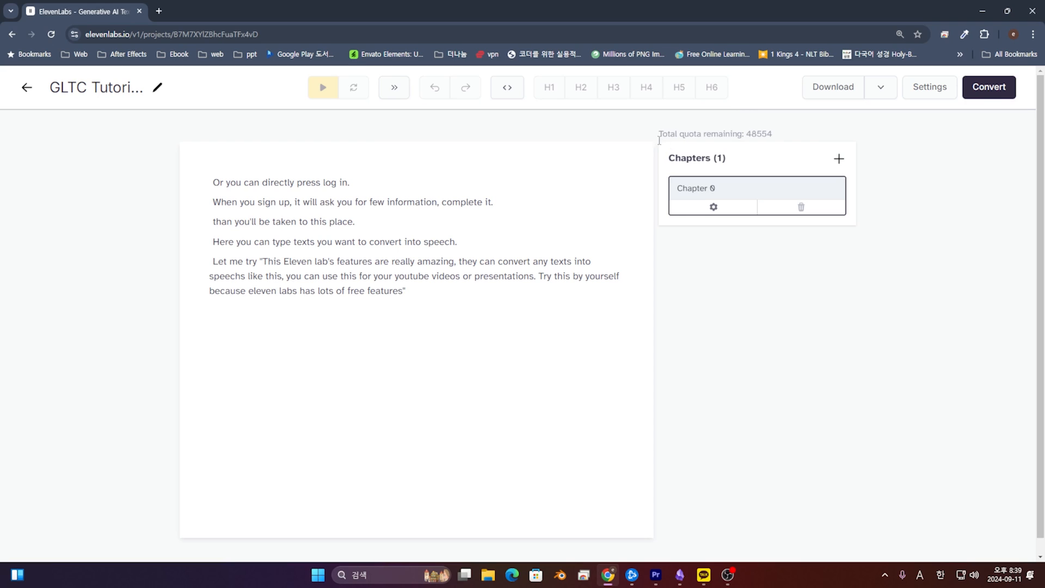
Step: Start adding a chapter of type From URL and enter "How to use" as its name
{"action": "left_click", "coordinate": [836, 161]}
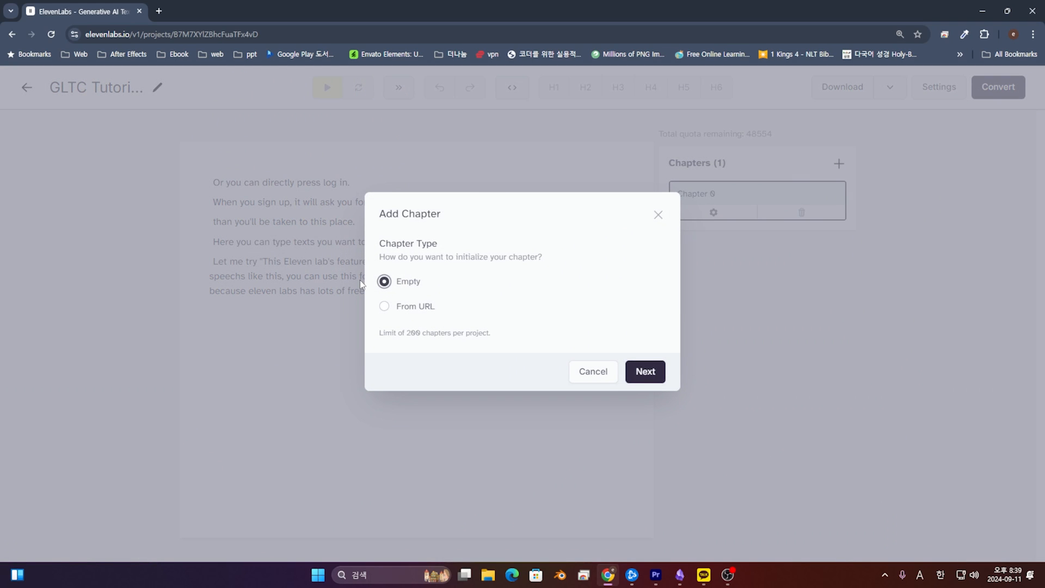
{"action": "left_click", "coordinate": [386, 306]}
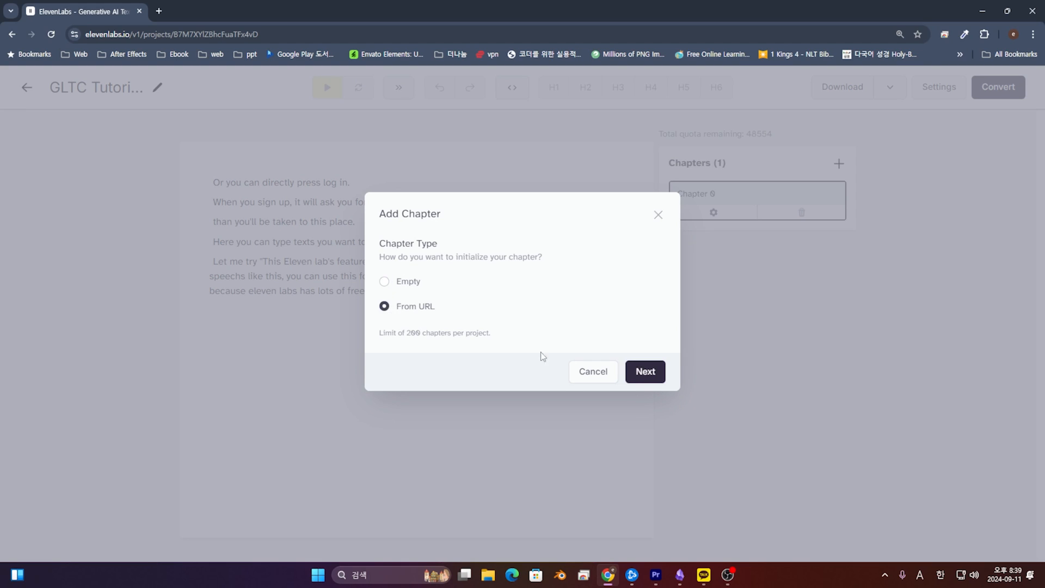
{"action": "left_click", "coordinate": [652, 377]}
{"action": "left_click", "coordinate": [522, 263]}
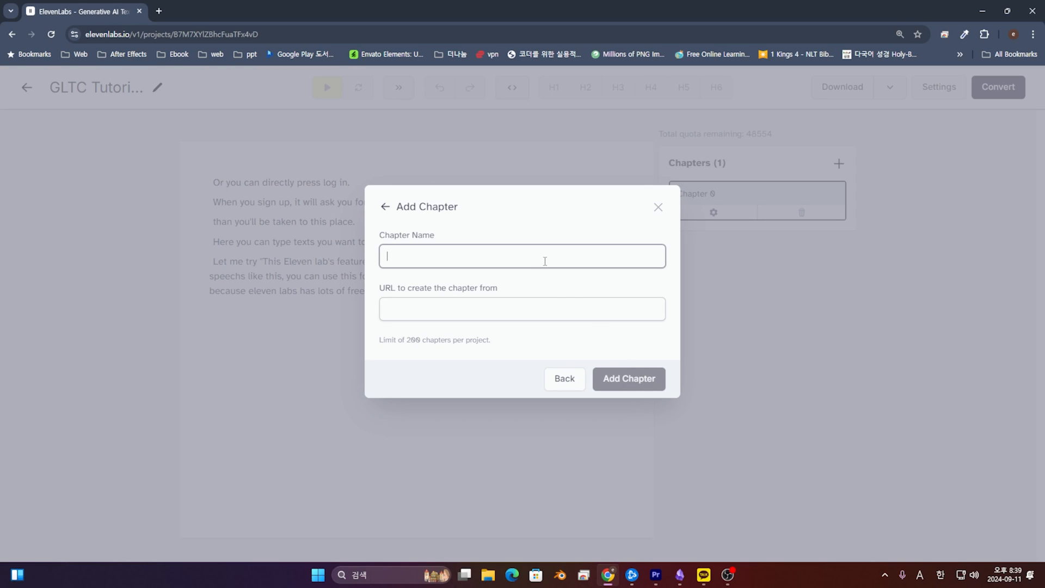
{"action": "type", "text": "HOw"}
{"action": "key", "text": "BackSpace"}
{"action": "key", "text": "BackSpace"}
{"action": "type", "text": "ow to use"}
Step: Search the web for "How to use Ai", open the Upwork guide for businesses and professionals, and copy its URL
{"action": "key", "text": "ctrl+t"}
{"action": "type", "text": "How"}
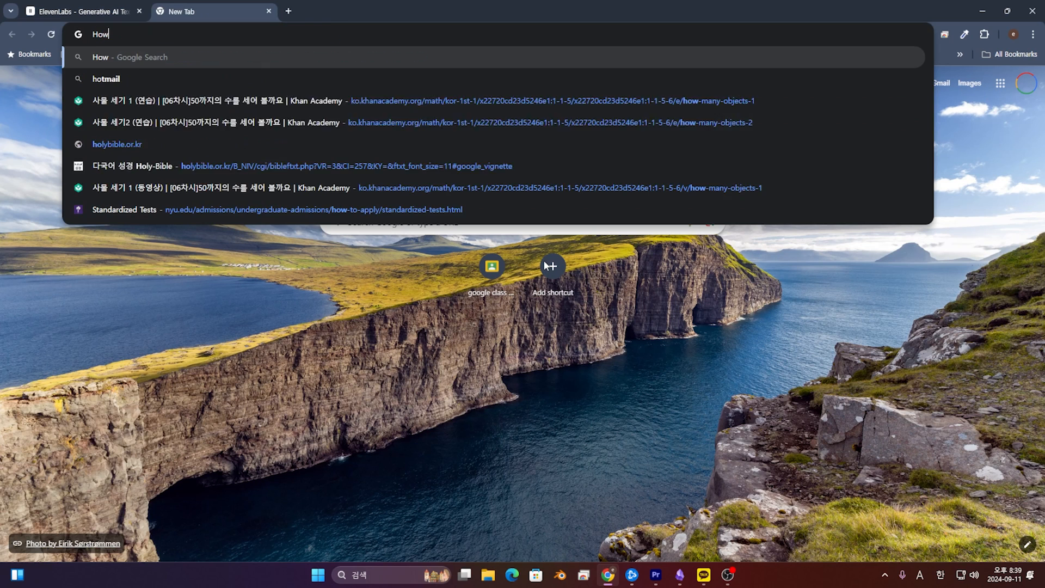
{"action": "type", "text": " to use Ai"}
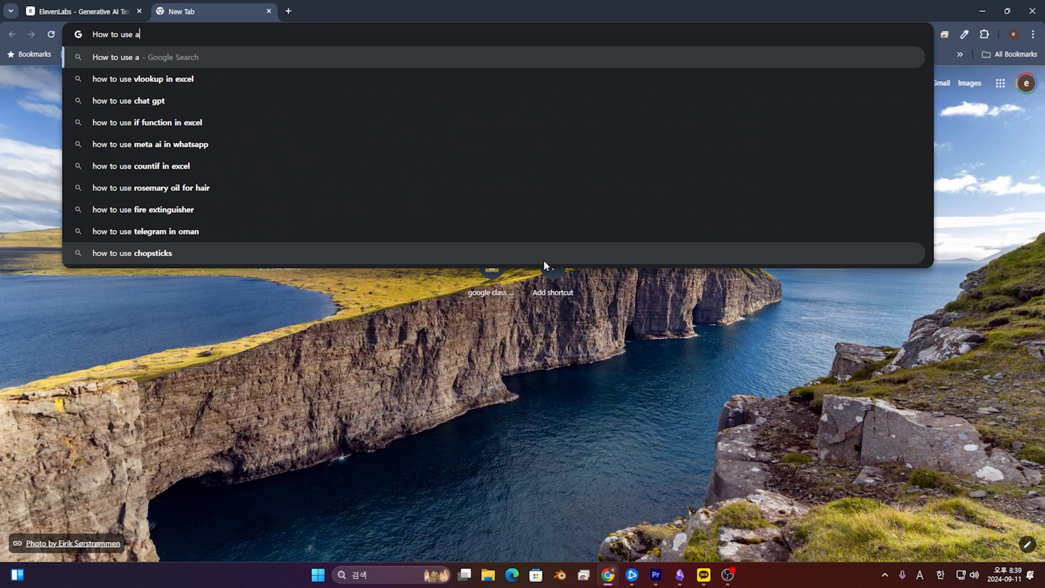
{"action": "key", "text": "Return"}
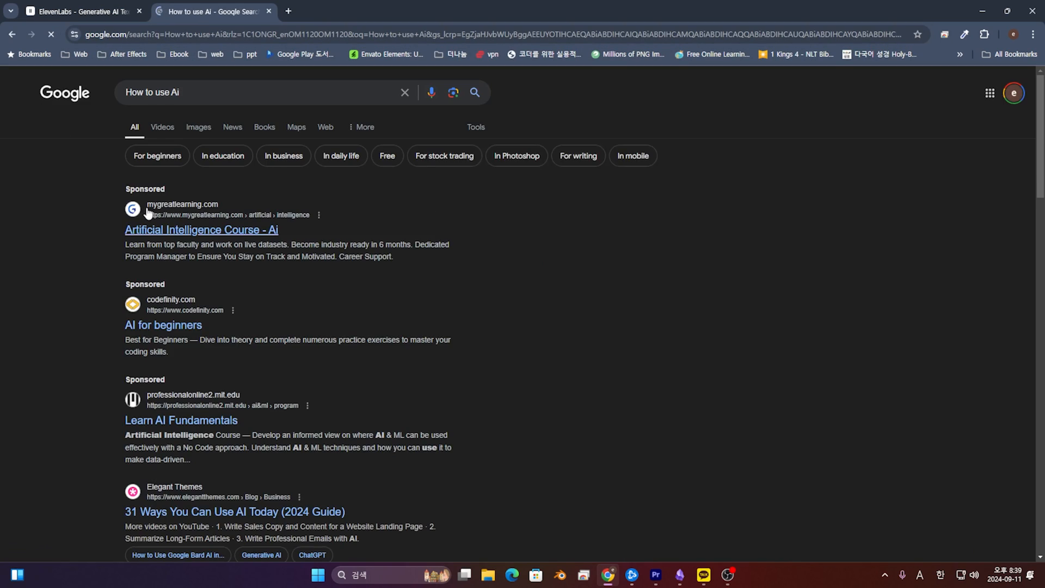
{"action": "scroll", "coordinate": [549, 393], "scroll_direction": "down", "scroll_amount": 5}
{"action": "left_click", "coordinate": [550, 393]}
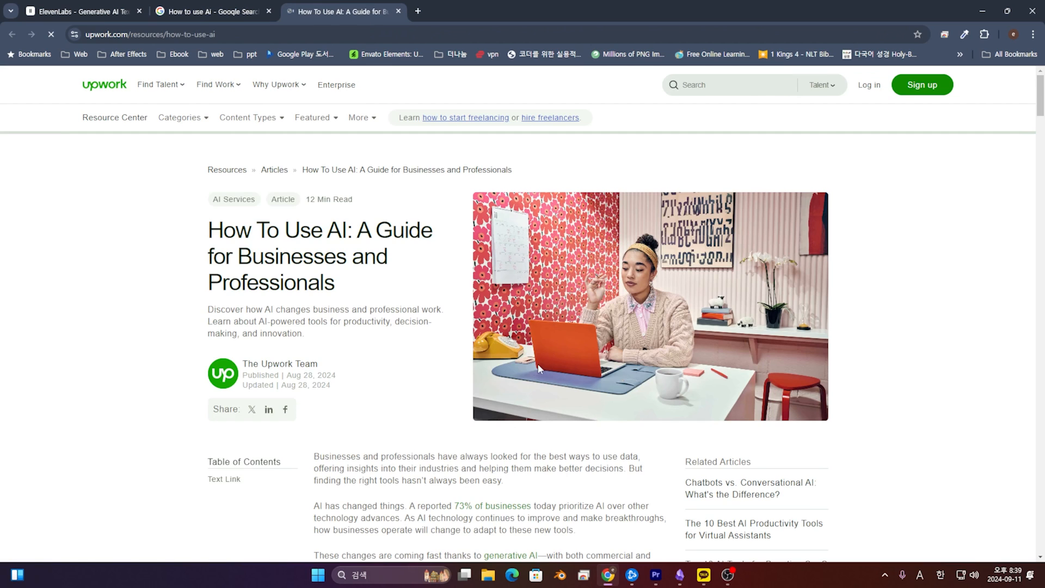
{"action": "scroll", "coordinate": [533, 333], "scroll_direction": "down", "scroll_amount": 5}
{"action": "left_click", "coordinate": [259, 30]}
{"action": "key", "text": "ctrl+c"}
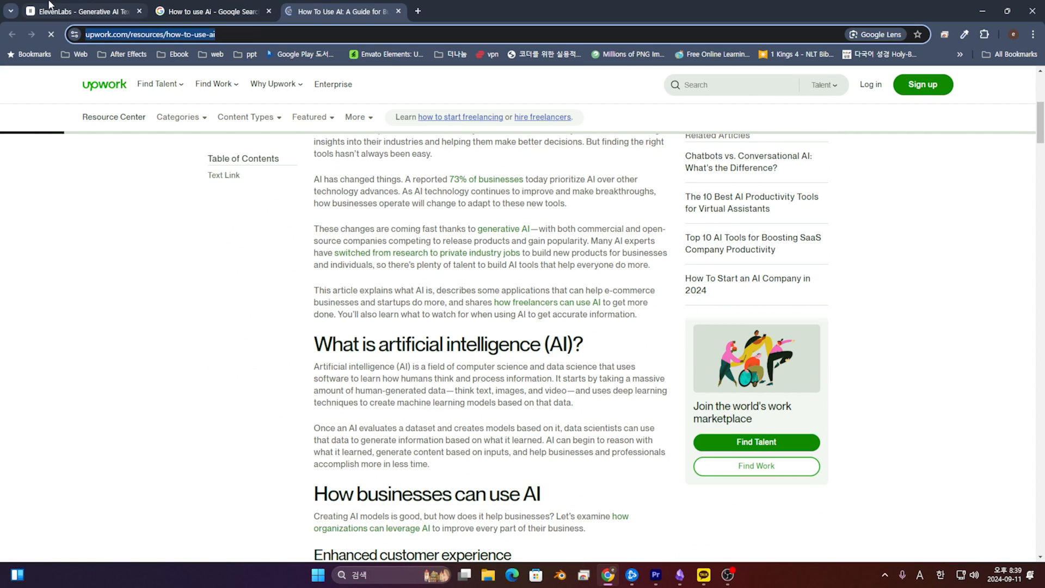
Step: Return to ElevenLabs and add the chapter "How to use AI" from the copied article URL
{"action": "left_click", "coordinate": [81, 10]}
{"action": "left_click", "coordinate": [501, 305]}
{"action": "key", "text": "ctrl+v"}
{"action": "left_click", "coordinate": [613, 379]}
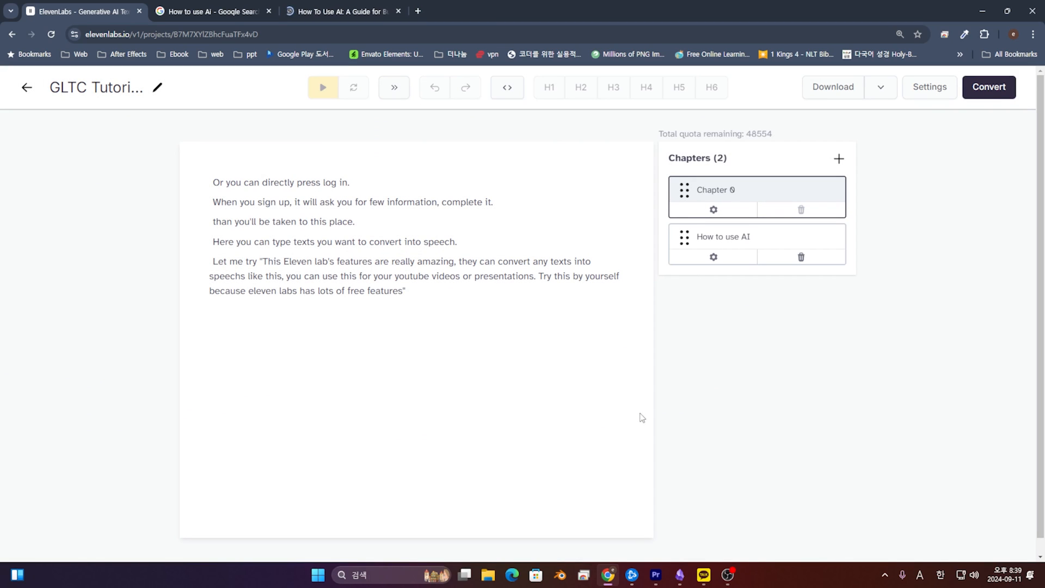
Step: Open the "How to use AI" chapter and examine its imported text from start to end against the source article
{"action": "left_click", "coordinate": [707, 240]}
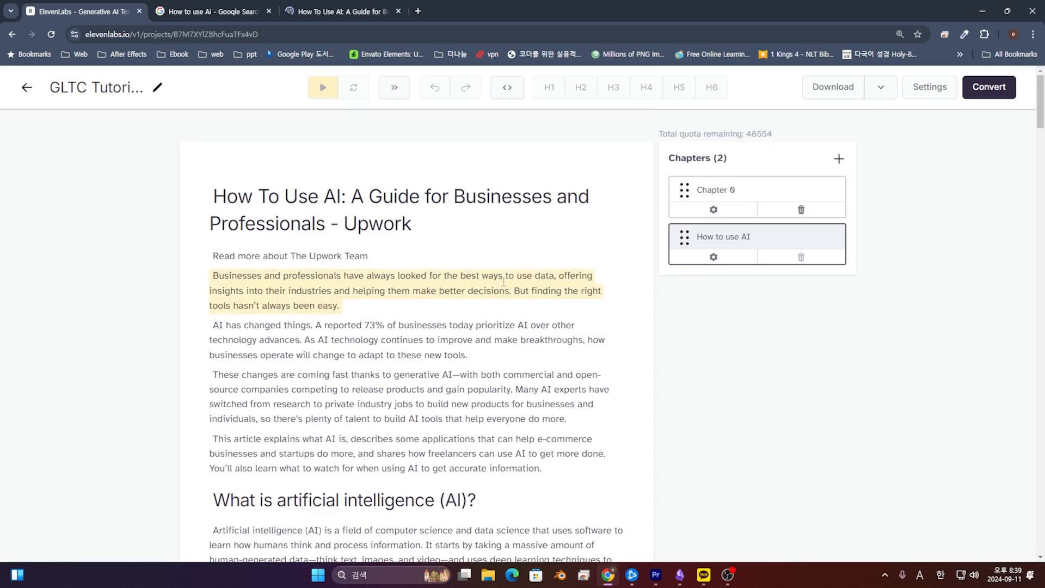
{"action": "scroll", "coordinate": [503, 282], "scroll_direction": "down", "scroll_amount": 20}
{"action": "scroll", "coordinate": [532, 284], "scroll_direction": "down", "scroll_amount": 15}
{"action": "left_click", "coordinate": [372, 6]}
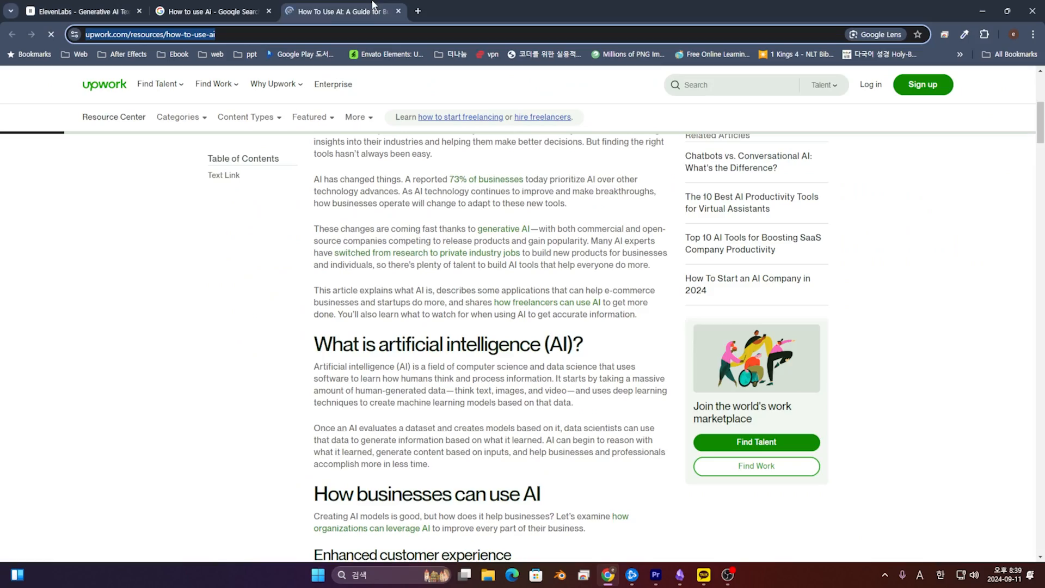
{"action": "left_click", "coordinate": [81, 11]}
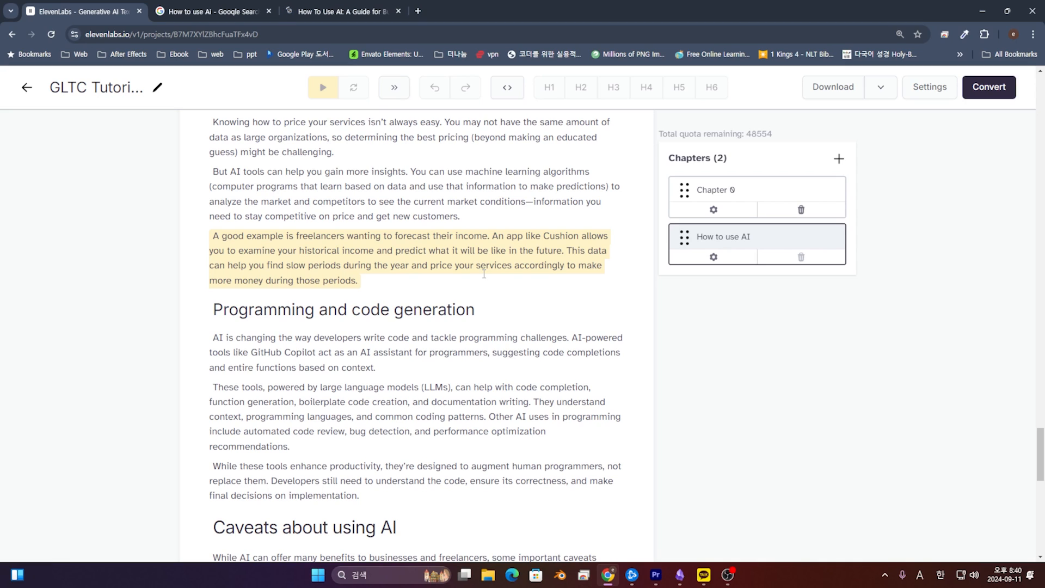
{"action": "scroll", "coordinate": [563, 333], "scroll_direction": "up", "scroll_amount": 20}
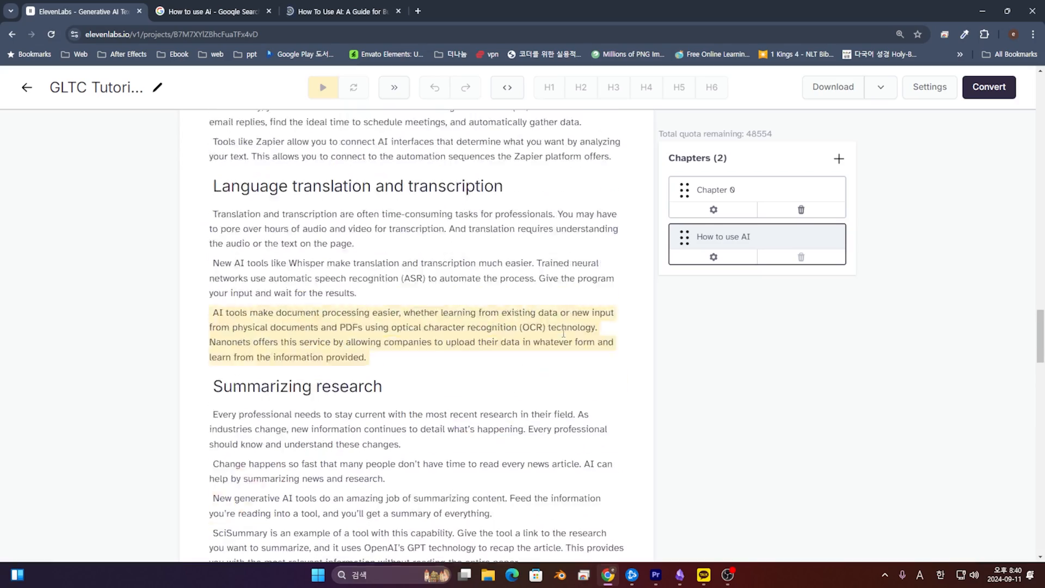
{"action": "scroll", "coordinate": [563, 333], "scroll_direction": "up", "scroll_amount": 20}
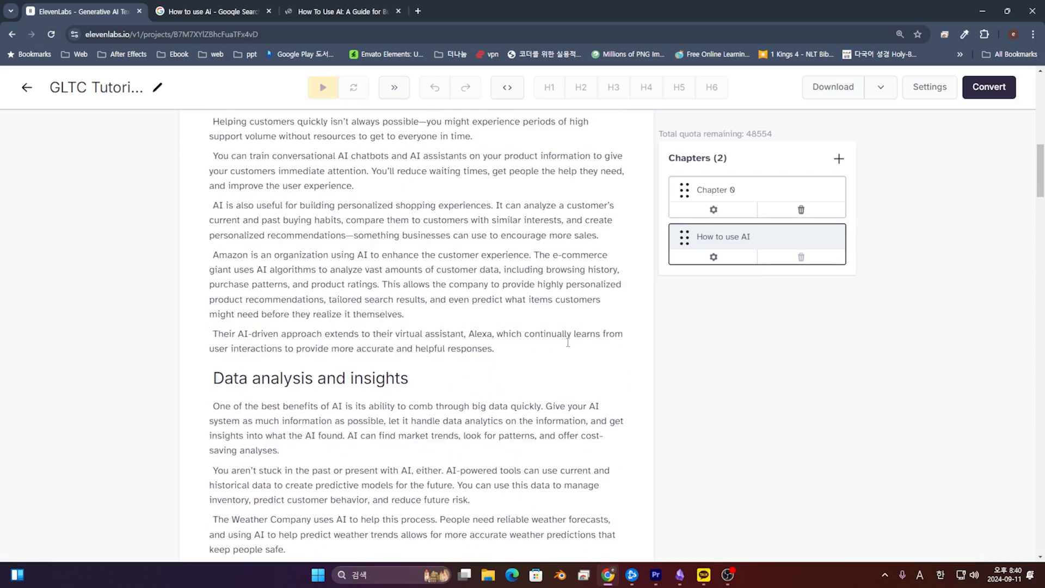
{"action": "scroll", "coordinate": [567, 342], "scroll_direction": "up", "scroll_amount": 6}
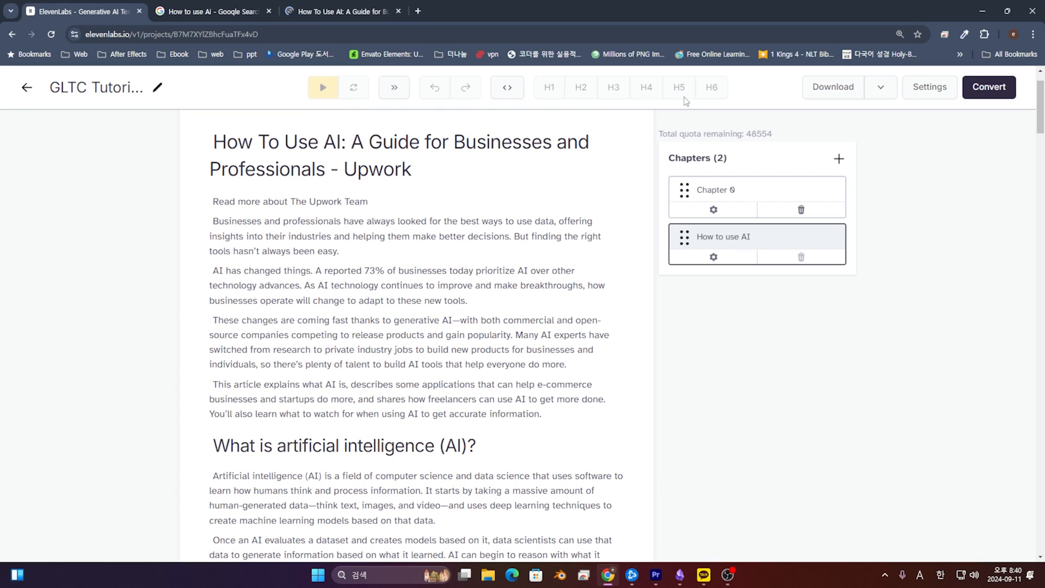
Step: Open the project's settings and view the default voices offered for newly created chapters
{"action": "left_click", "coordinate": [924, 96]}
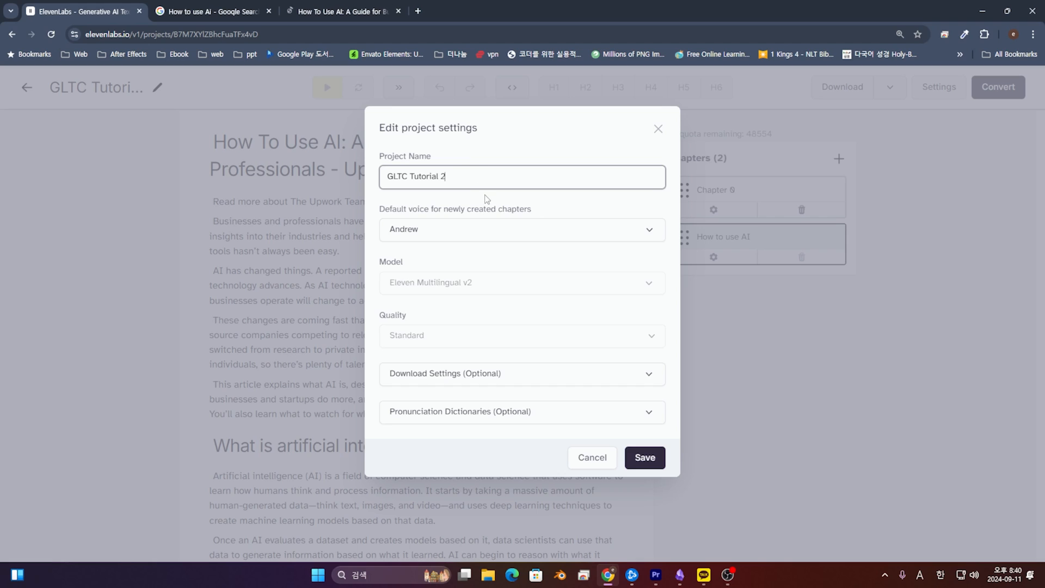
{"action": "left_click", "coordinate": [485, 232]}
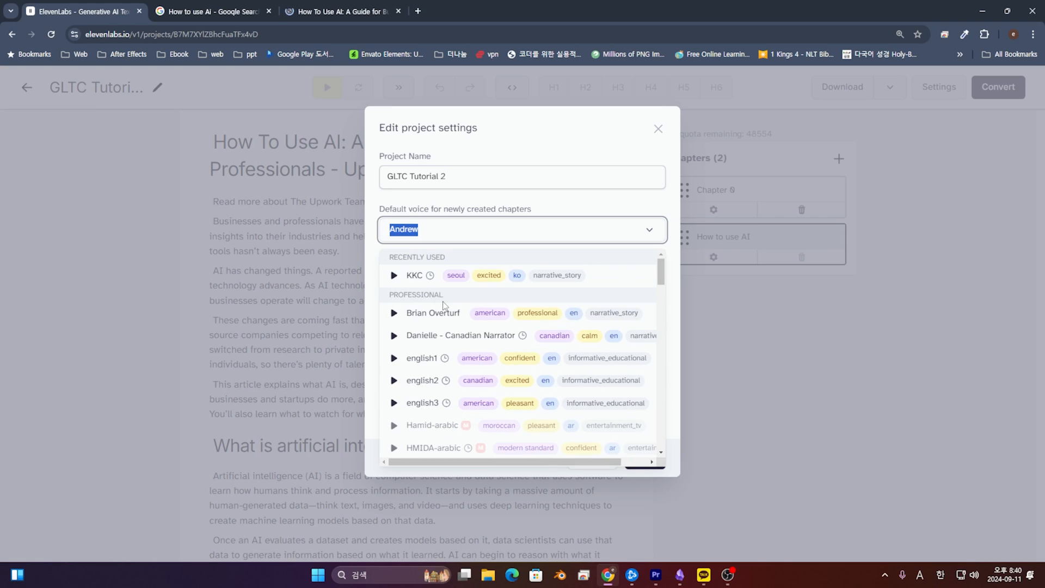
{"action": "left_click", "coordinate": [532, 237]}
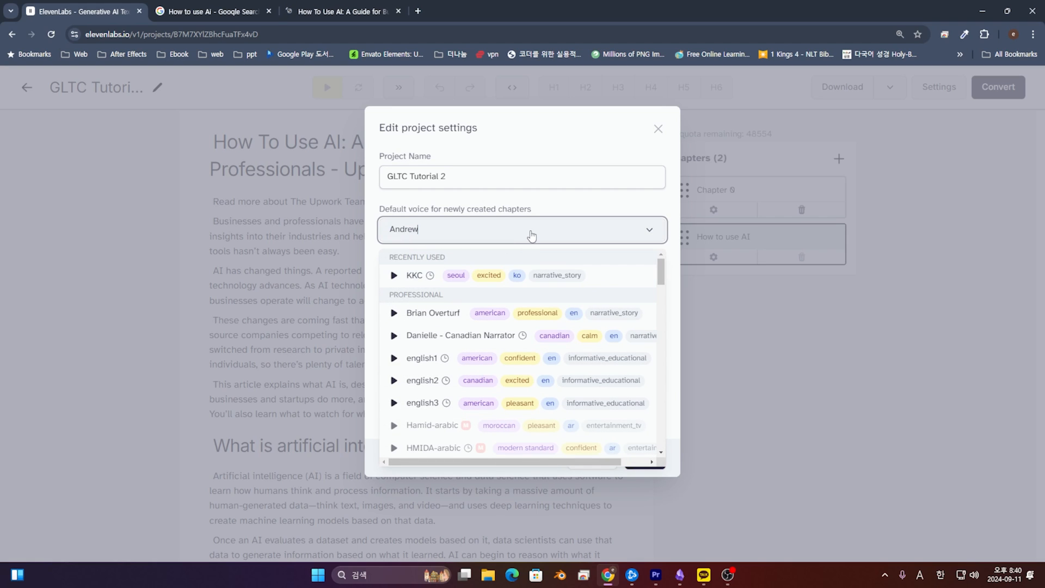
{"action": "left_click", "coordinate": [672, 206]}
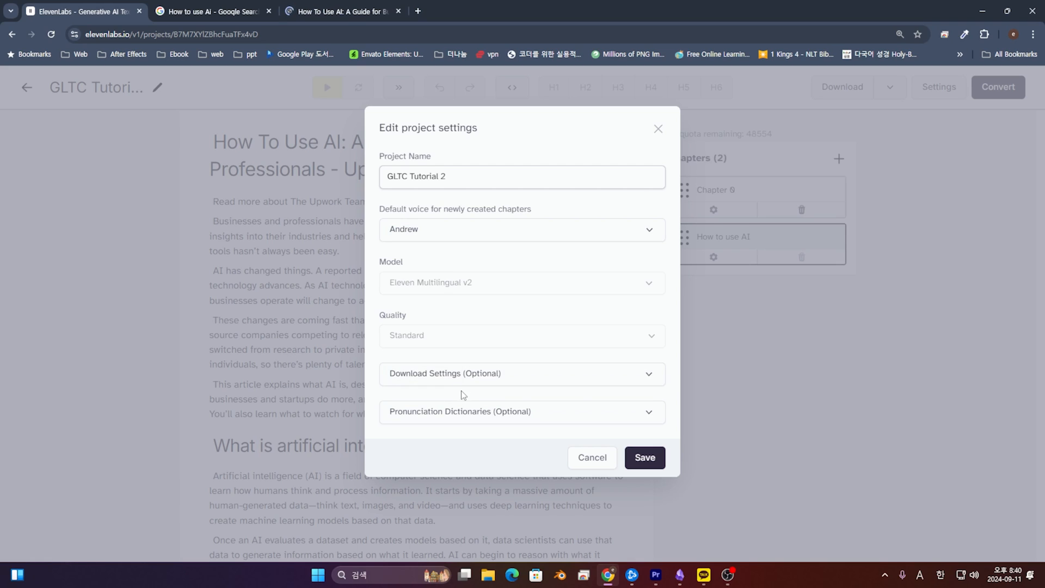
Step: Examine the optional Download Settings and Pronunciation Dictionaries, and save the project settings
{"action": "left_click", "coordinate": [583, 384]}
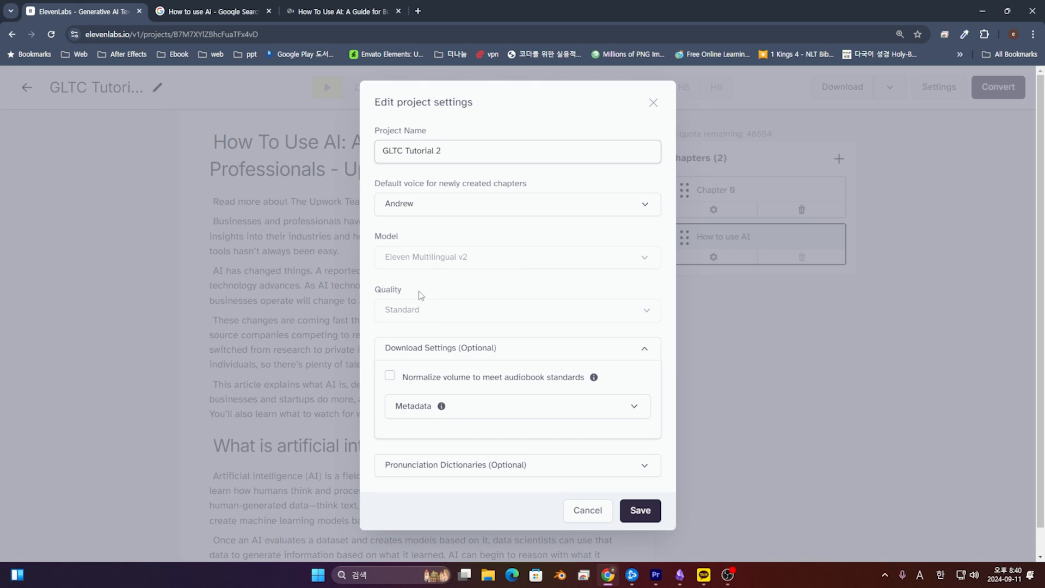
{"action": "scroll", "coordinate": [431, 293], "scroll_direction": "down", "scroll_amount": 1}
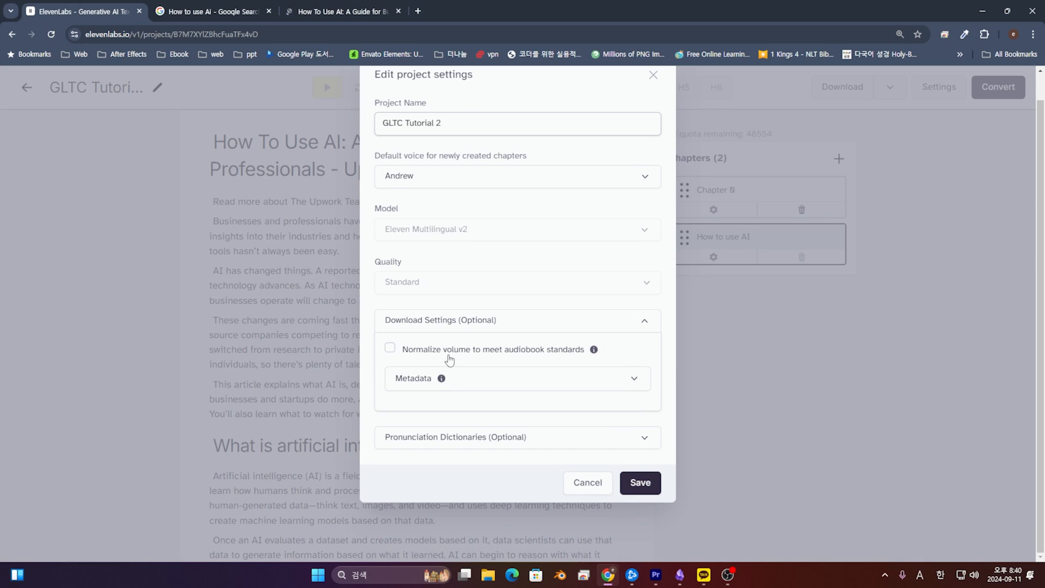
{"action": "left_click", "coordinate": [573, 377]}
{"action": "left_click", "coordinate": [487, 377]}
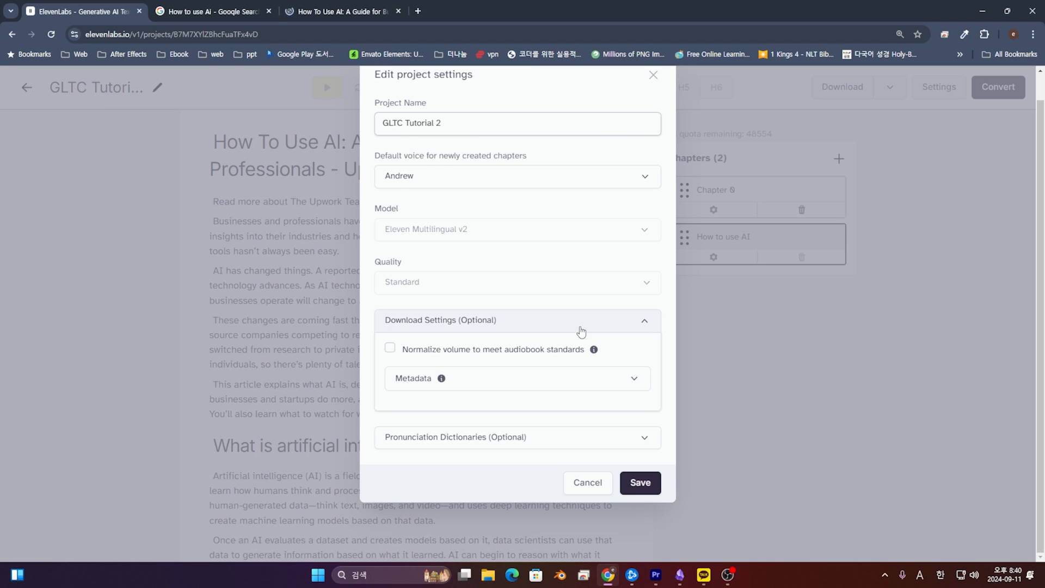
{"action": "left_click", "coordinate": [576, 326]}
{"action": "left_click", "coordinate": [555, 410]}
{"action": "scroll", "coordinate": [536, 337], "scroll_direction": "down", "scroll_amount": 3}
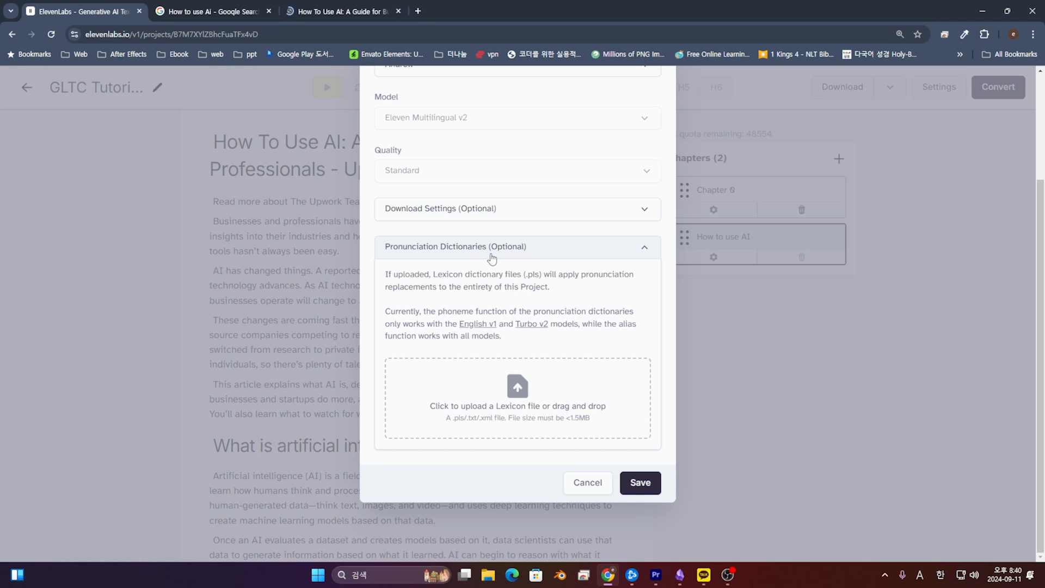
{"action": "left_click", "coordinate": [640, 484]}
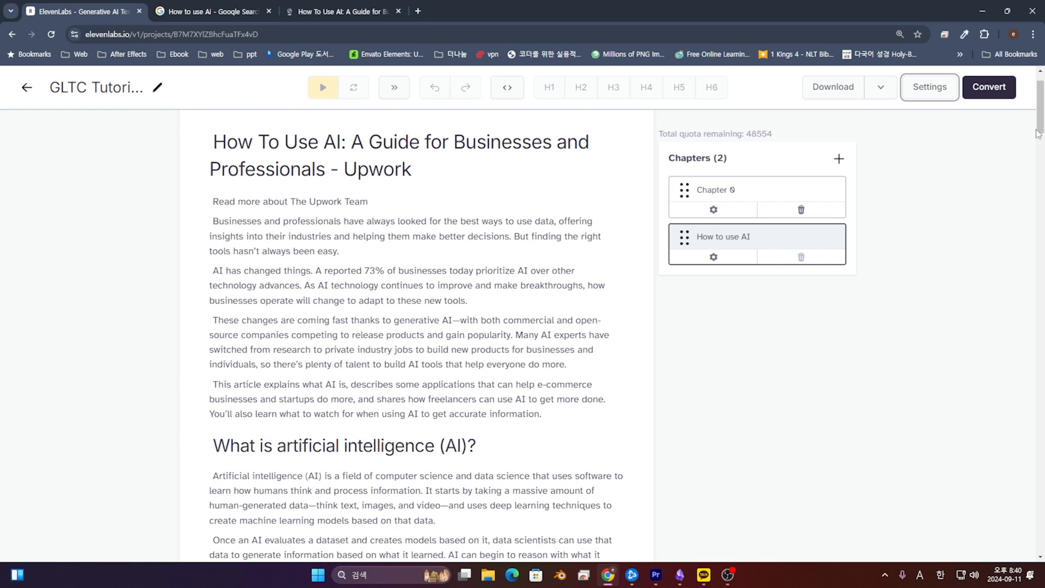
Step: Check the credit cost of converting the full project to audio, and close the conversion dialog without converting
{"action": "left_click", "coordinate": [987, 94]}
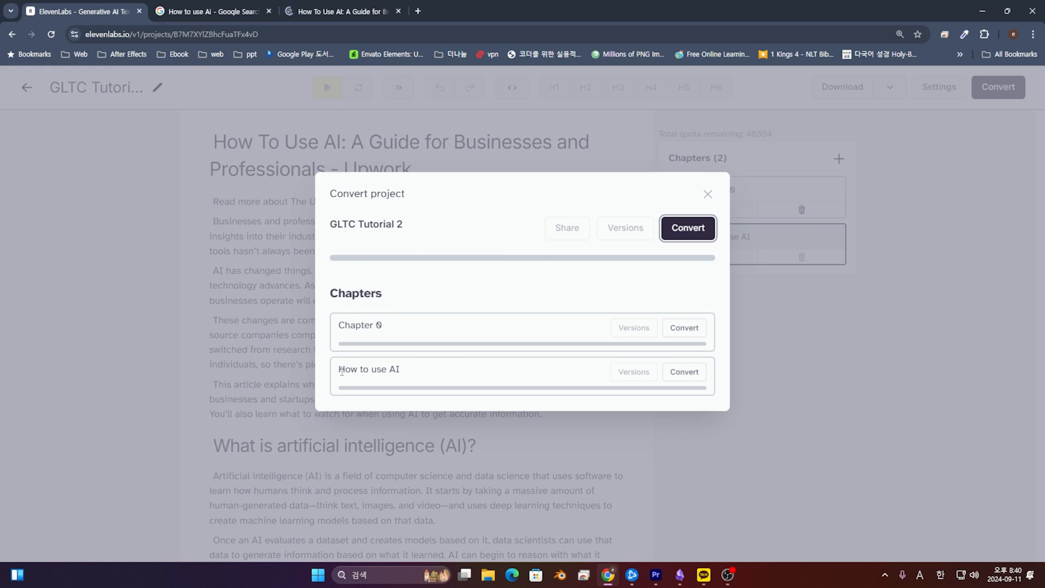
{"action": "left_click_drag", "start_coordinate": [342, 371], "coordinate": [452, 378]}
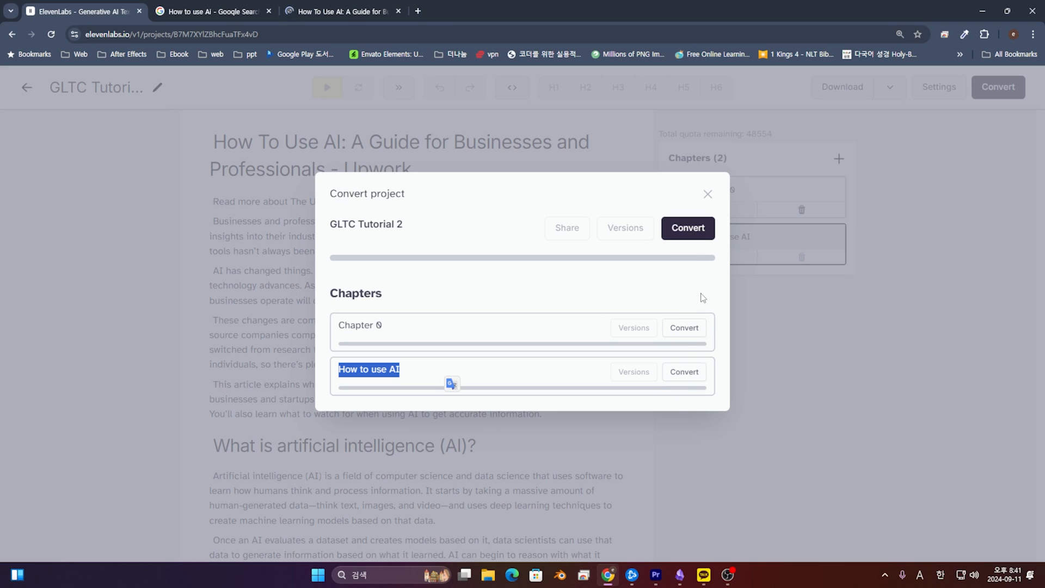
{"action": "left_click", "coordinate": [692, 232]}
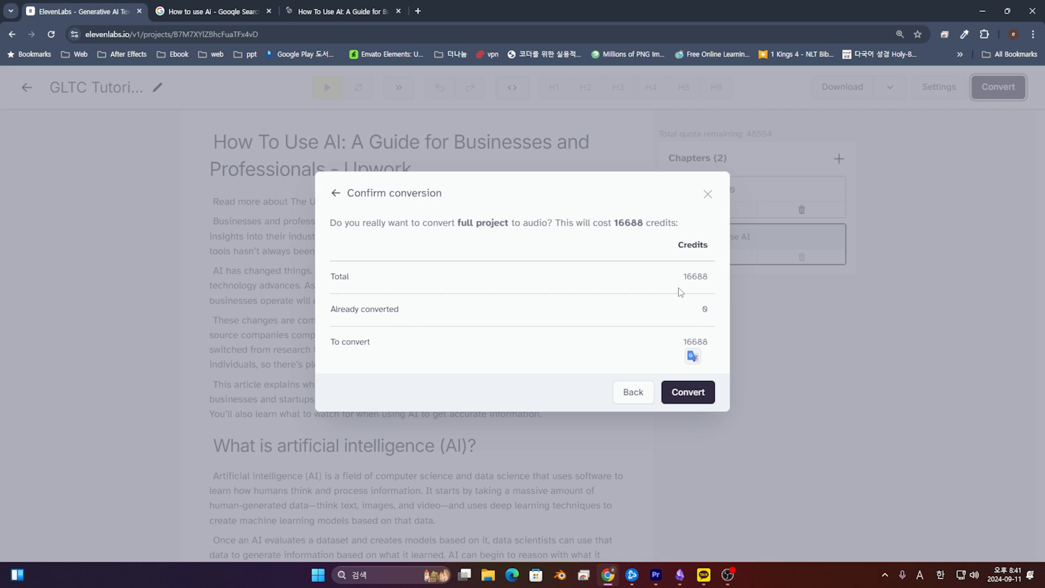
{"action": "left_click", "coordinate": [707, 195]}
Step: Delete all the chapter's text after the introductory paragraph under "How businesses can use AI"
{"action": "scroll", "coordinate": [440, 335], "scroll_direction": "down", "scroll_amount": 7}
{"action": "left_click_drag", "start_coordinate": [204, 315], "coordinate": [679, 586]}
{"action": "key", "text": "BackSpace"}
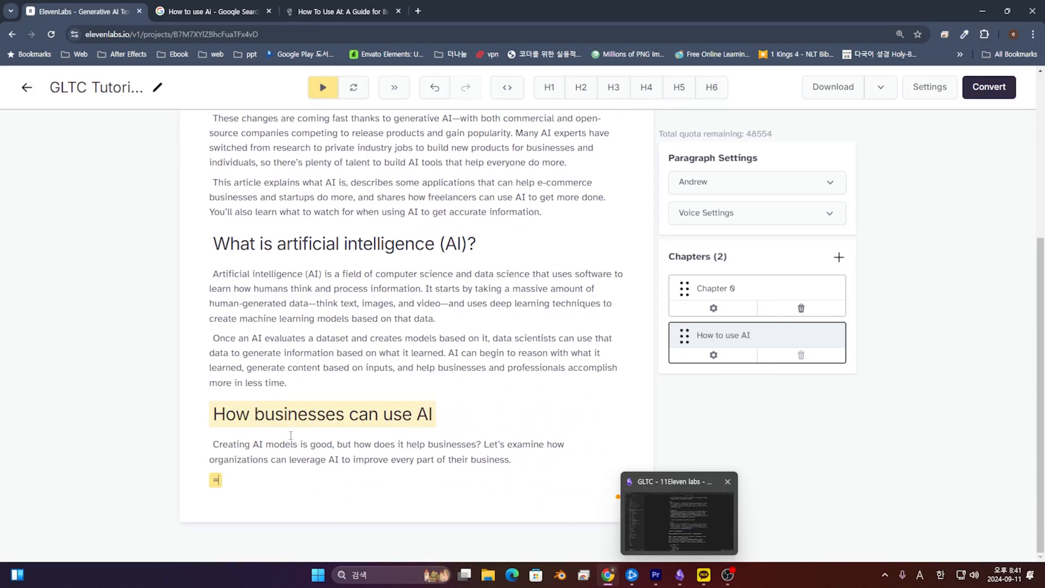
{"action": "scroll", "coordinate": [294, 438], "scroll_direction": "up", "scroll_amount": 5}
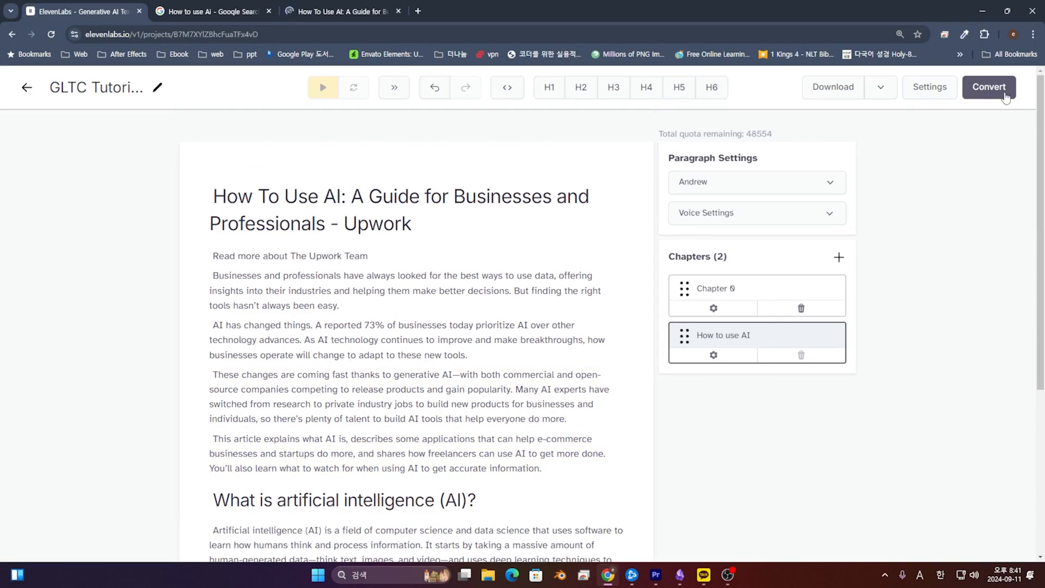
Step: Convert the full GLTC Tutorial 2 project to audio and close the conversion dialogs
{"action": "left_click", "coordinate": [989, 88]}
{"action": "left_click", "coordinate": [695, 237]}
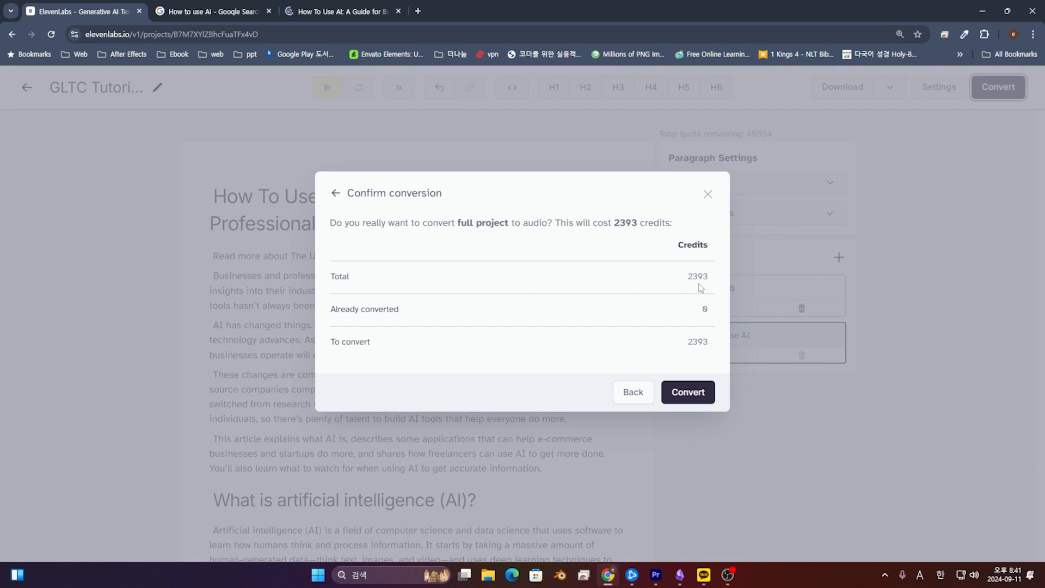
{"action": "left_click", "coordinate": [691, 391]}
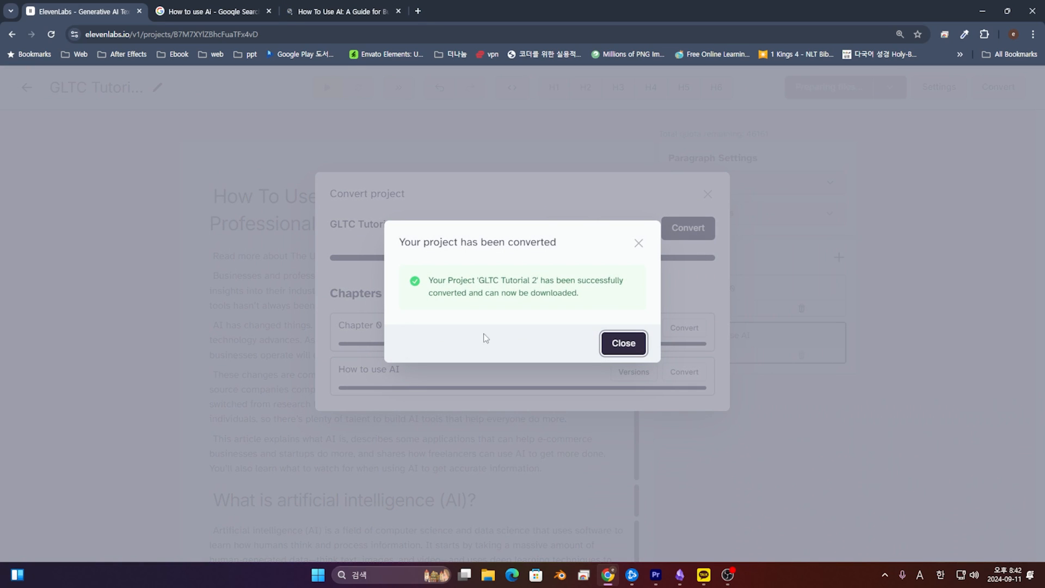
{"action": "left_click", "coordinate": [622, 344]}
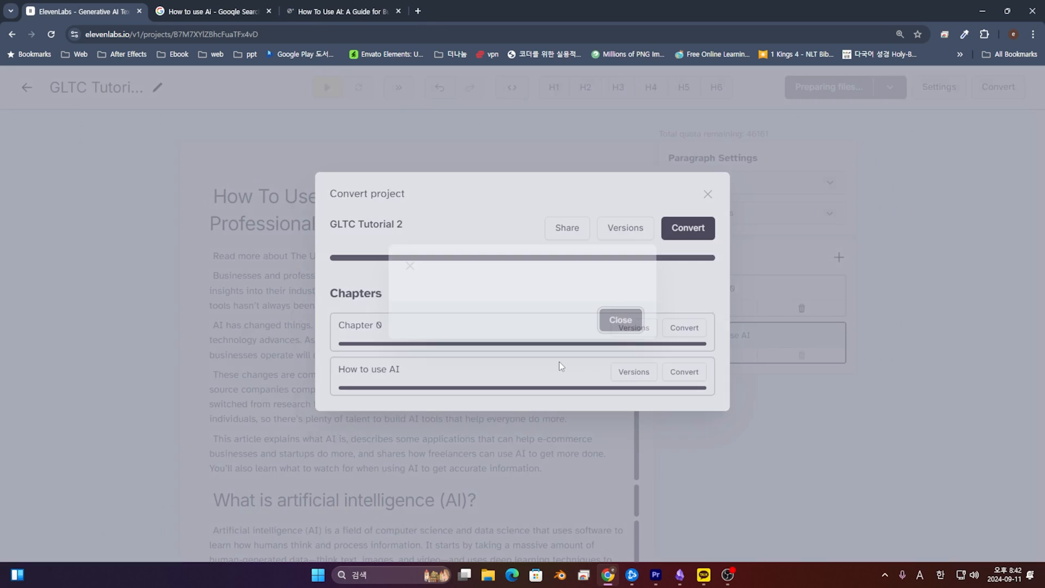
{"action": "left_click", "coordinate": [707, 194]}
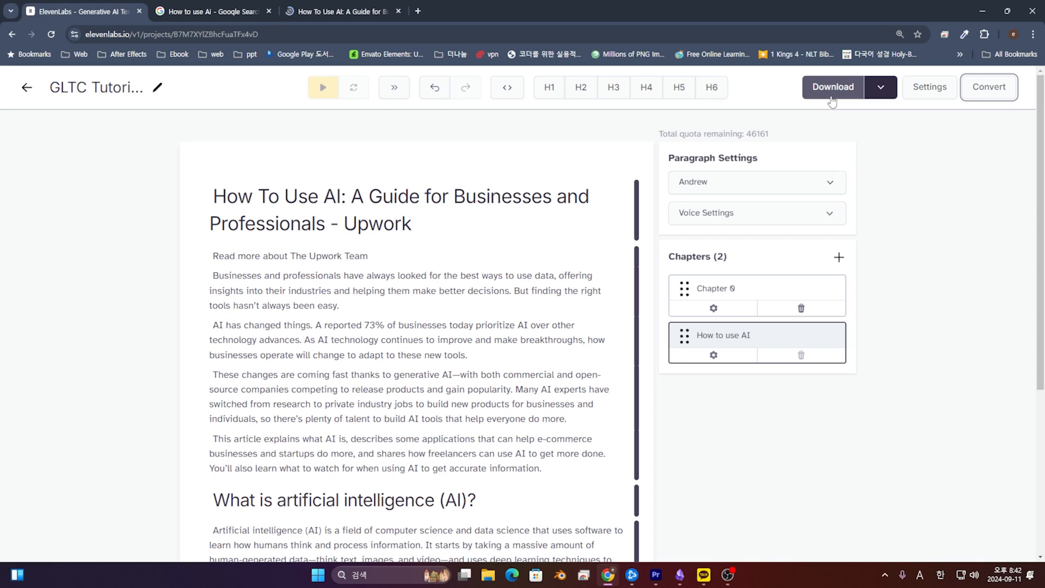
Step: Download the "How to use AI" chapter's audio as an MP3 and listen to its opening in the media player
{"action": "left_click", "coordinate": [880, 88]}
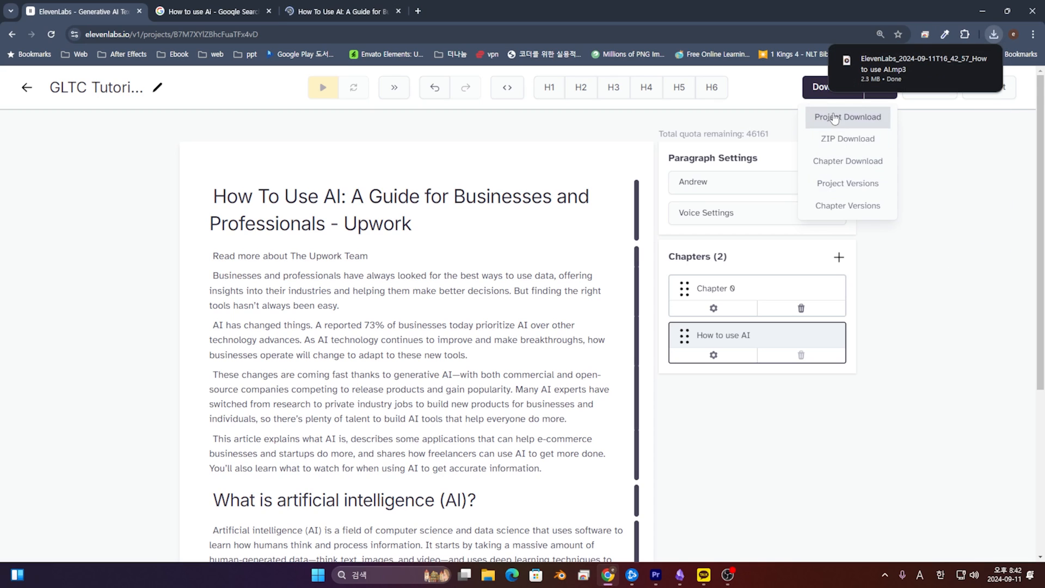
{"action": "mouse_move", "coordinate": [874, 73]}
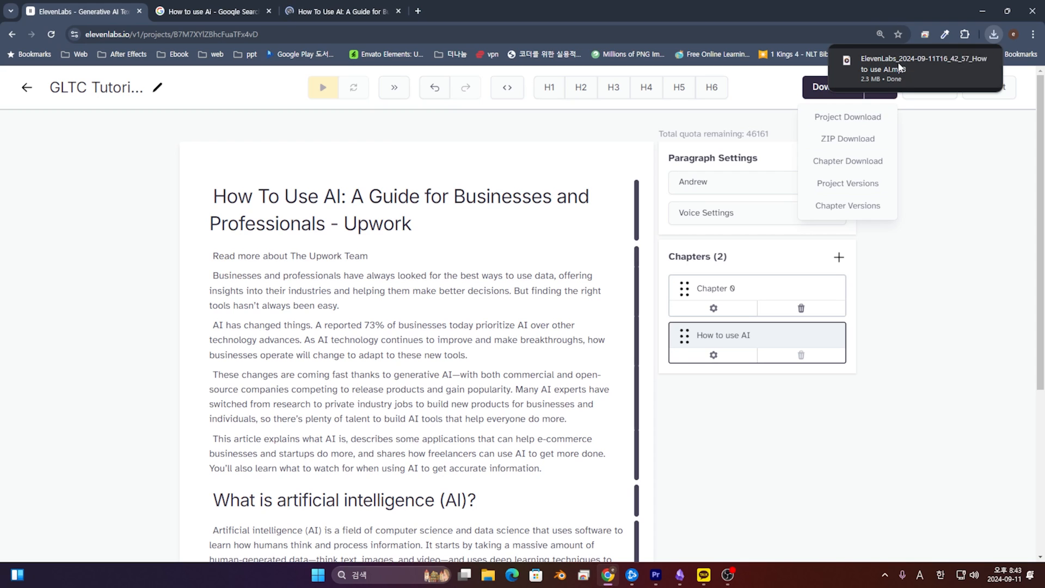
{"action": "left_click", "coordinate": [895, 82]}
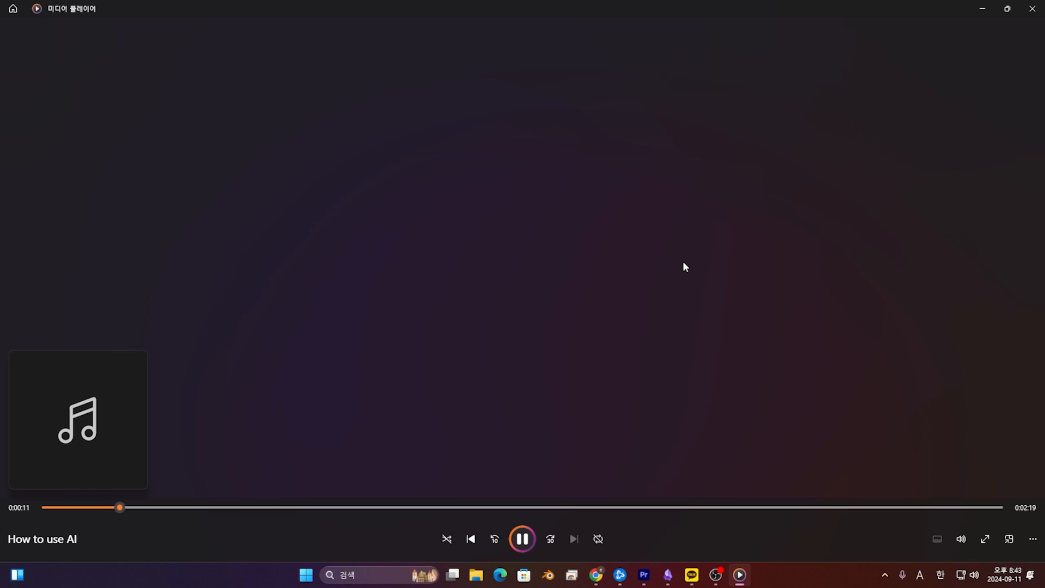
{"action": "left_click", "coordinate": [521, 543]}
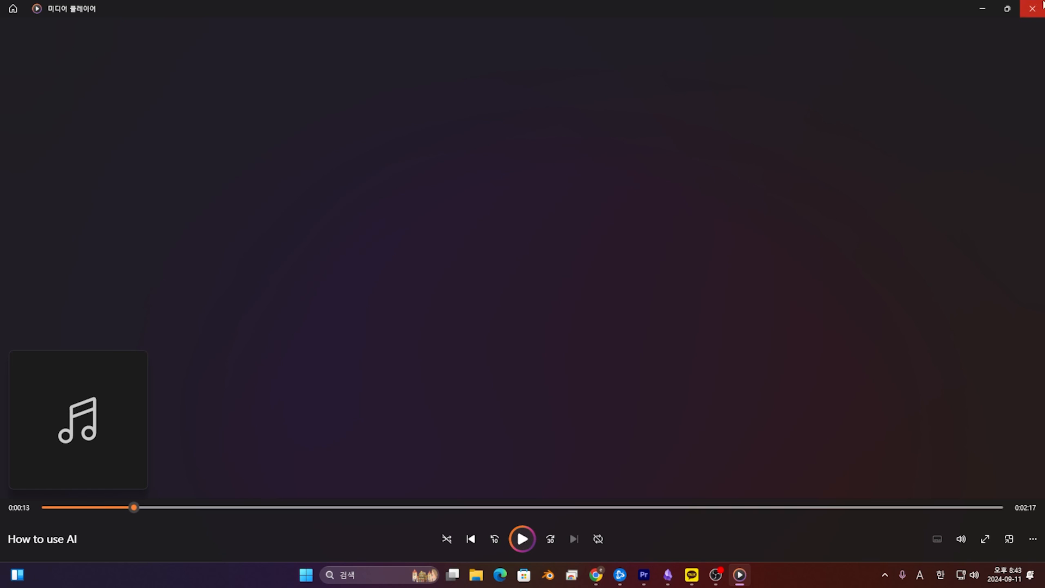
{"action": "left_click", "coordinate": [1032, 9]}
{"action": "scroll", "coordinate": [544, 430], "scroll_direction": "down", "scroll_amount": 5}
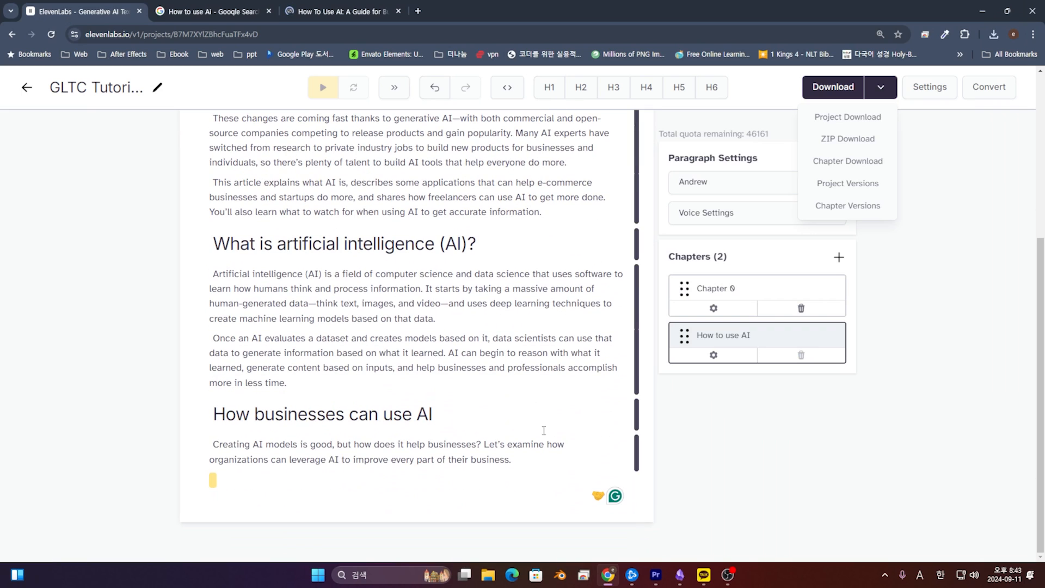
{"action": "left_click", "coordinate": [546, 410]}
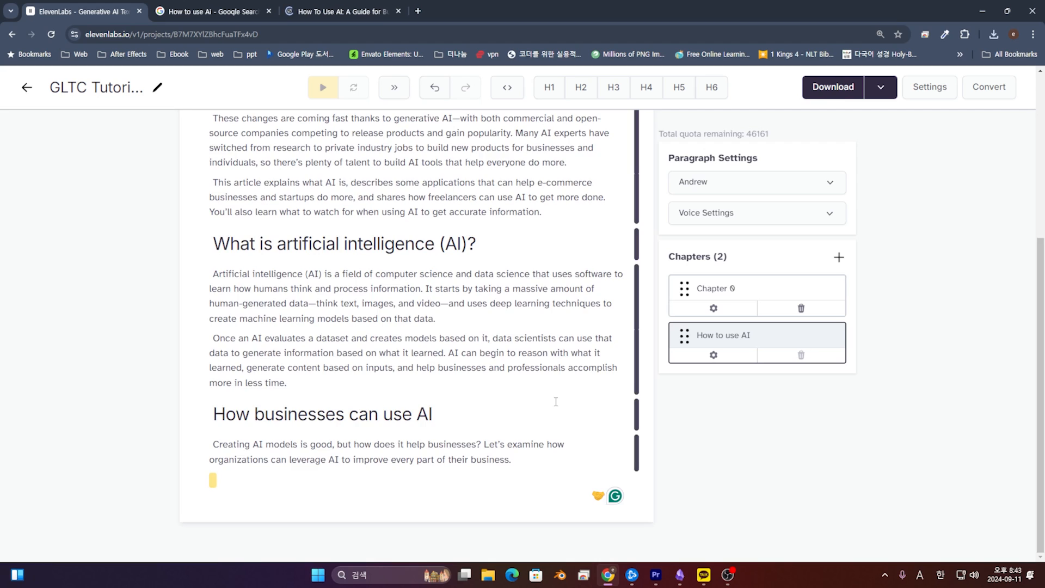
{"action": "scroll", "coordinate": [556, 401], "scroll_direction": "up", "scroll_amount": 5}
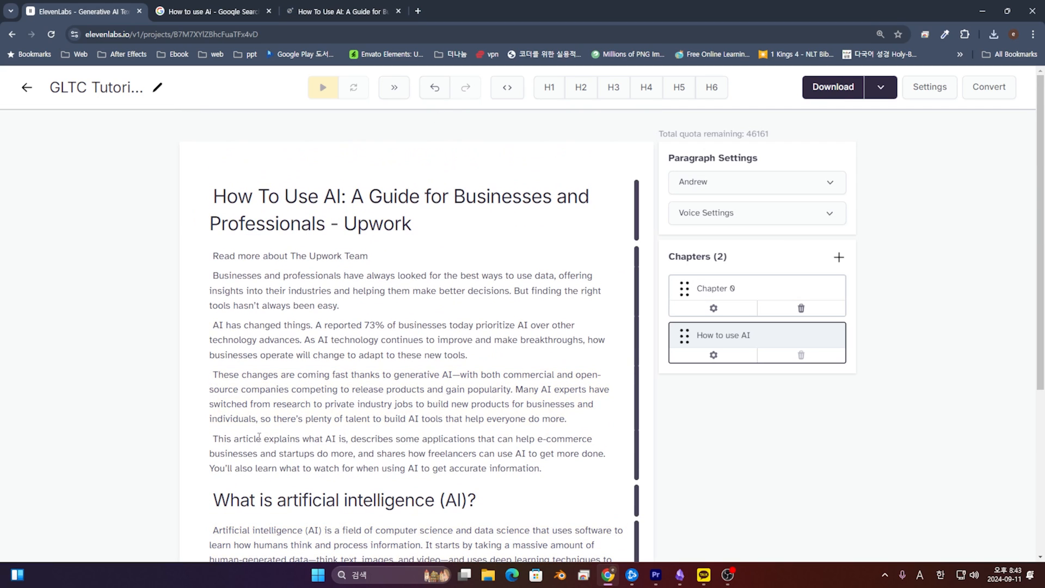